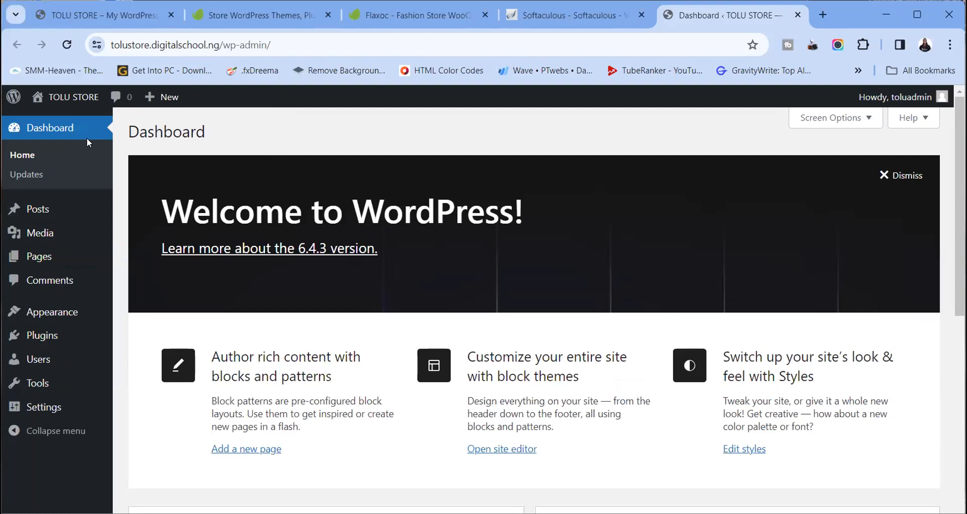
# Close the 'TOLU STORE – My WordPress' and Softaculous tabs, leaving the admin dashboard
pyautogui.moveTo(84, 94)
pyautogui.click(170, 15)
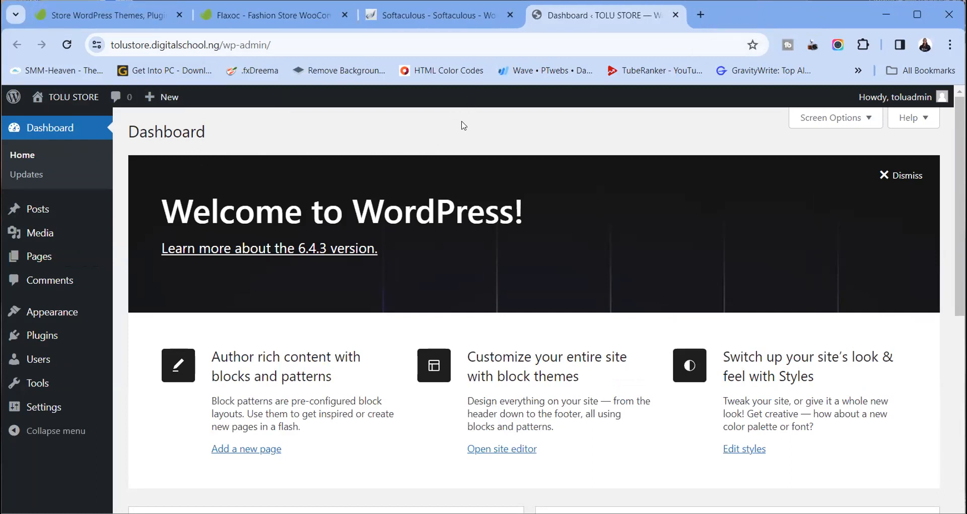
pyautogui.click(510, 14)
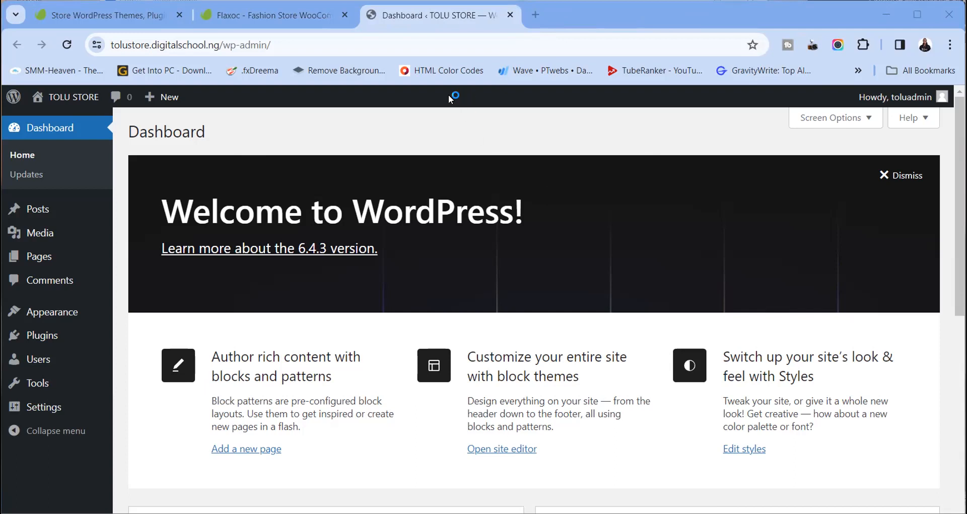
# Search Envato Elements for 'store', limited to WordPress items
pyautogui.click(134, 20)
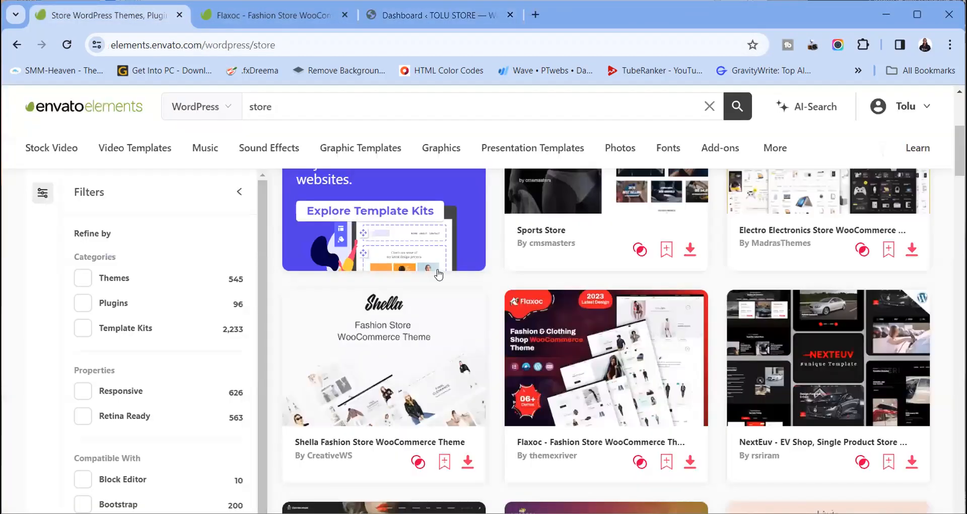
pyautogui.scroll(5, 438, 273)
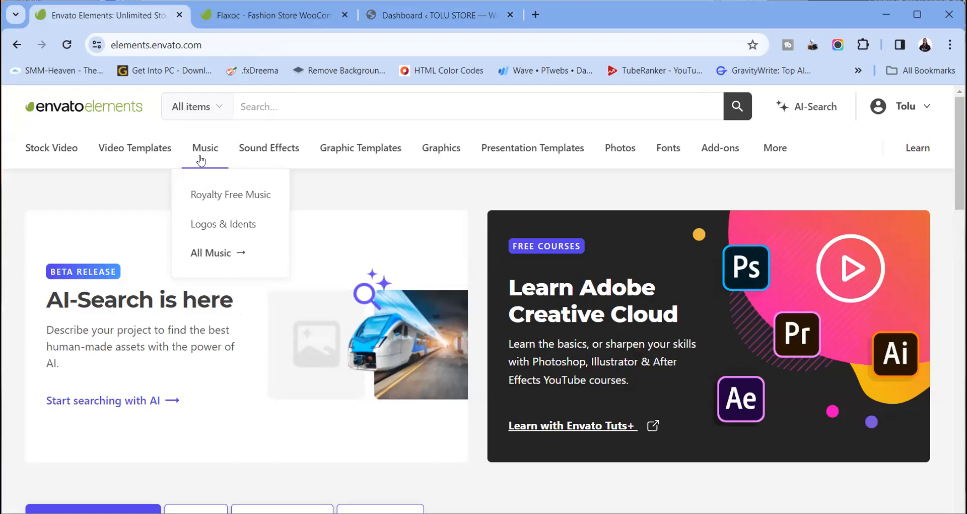
pyautogui.click(253, 103)
pyautogui.write('store')
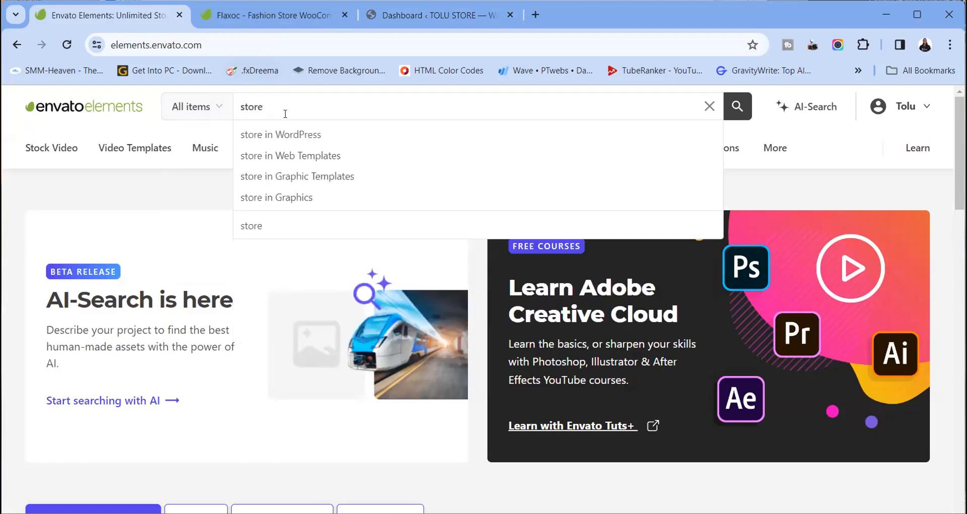
pyautogui.click(292, 142)
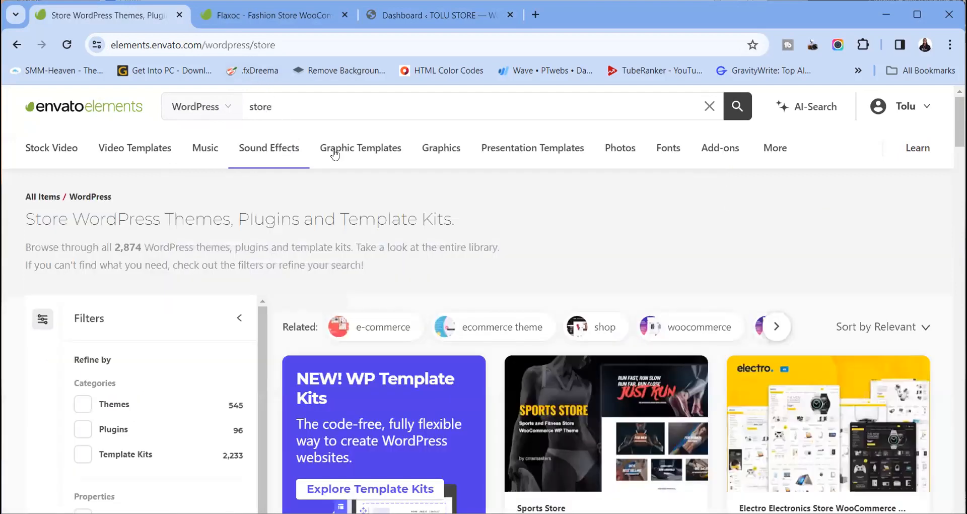
# Scroll through the WordPress store results to the Flaxoc fashion store theme
pyautogui.scroll(-3, 417, 239)
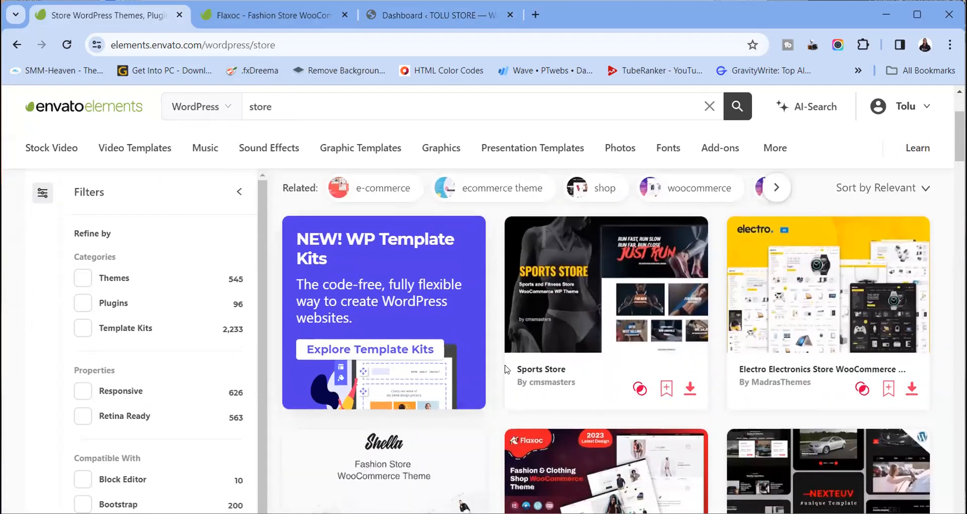
pyautogui.scroll(-4, 569, 356)
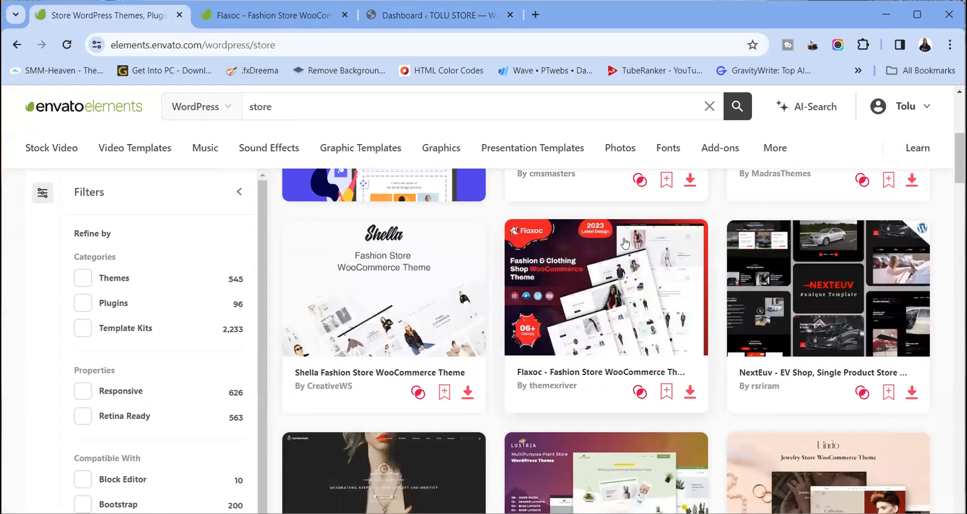
pyautogui.scroll(-4, 569, 355)
pyautogui.scroll(5, 624, 243)
pyautogui.scroll(5, 624, 243)
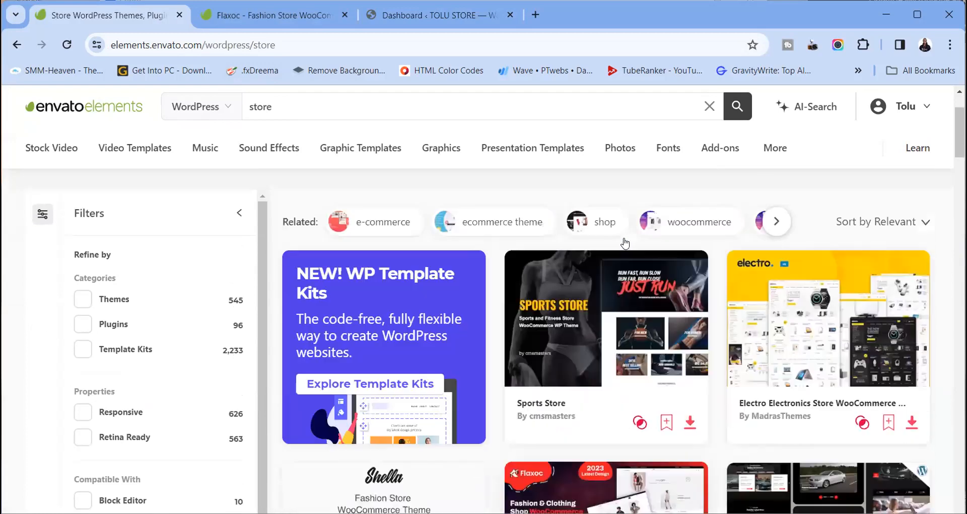
pyautogui.scroll(-5, 624, 243)
pyautogui.scroll(2, 624, 243)
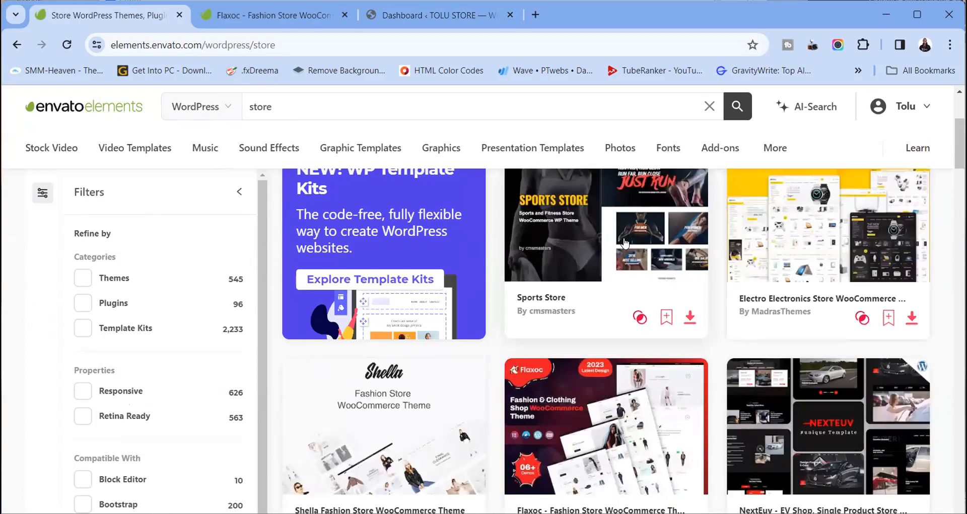
pyautogui.scroll(-3, 621, 352)
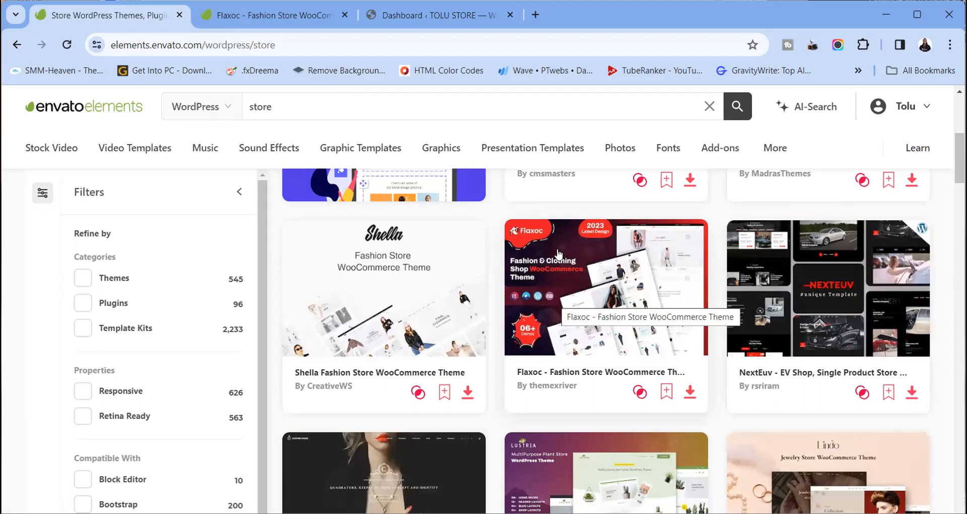
# Open the Flaxoc – Fashion Store WooCommerce Theme page and scroll its description
pyautogui.click(542, 291)
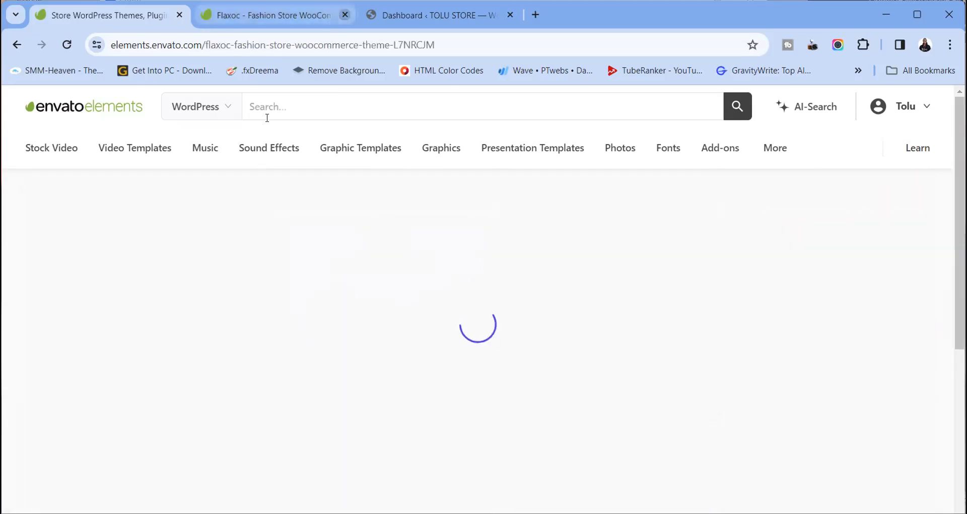
pyautogui.scroll(-1, 484, 315)
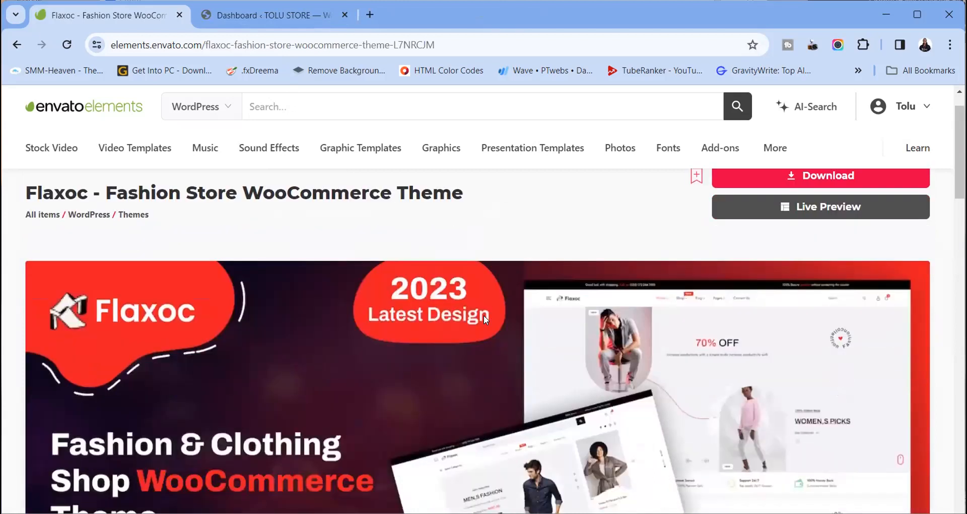
pyautogui.scroll(-3, 483, 316)
pyautogui.scroll(3, 484, 316)
pyautogui.scroll(-5, 483, 315)
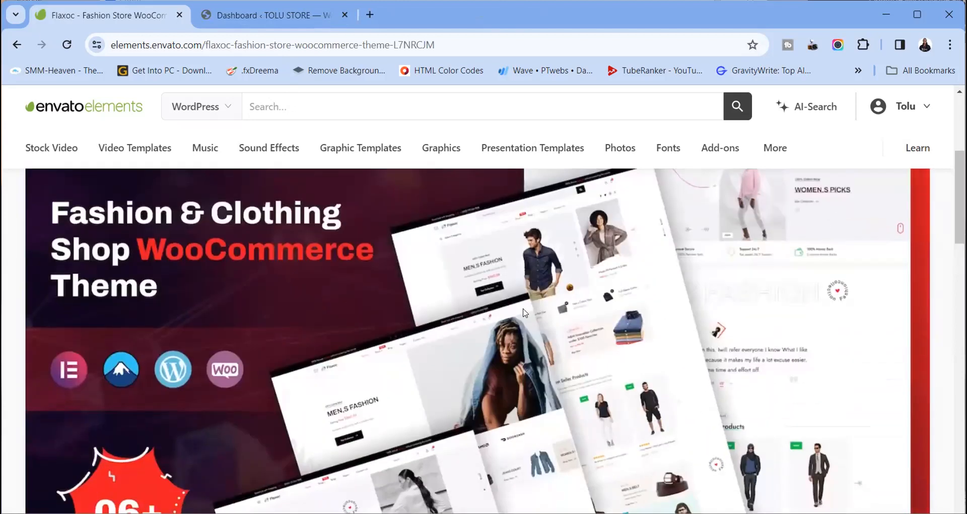
pyautogui.scroll(-8, 524, 312)
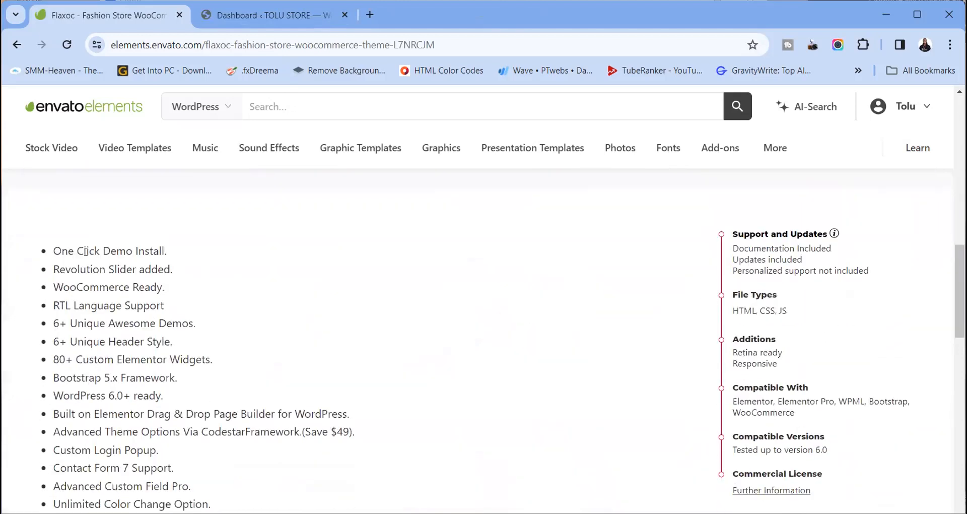
# Highlight the One Click Demo Install, WooCommerce Ready and RTL Language Support features
pyautogui.moveTo(53, 250); pyautogui.dragTo(166, 248)
pyautogui.scroll(-3, 225, 265)
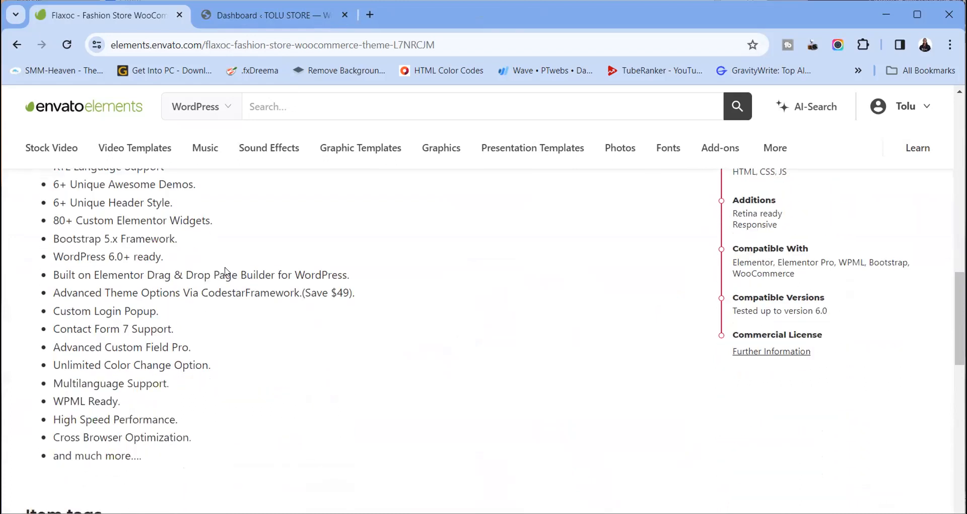
pyautogui.scroll(2, 195, 243)
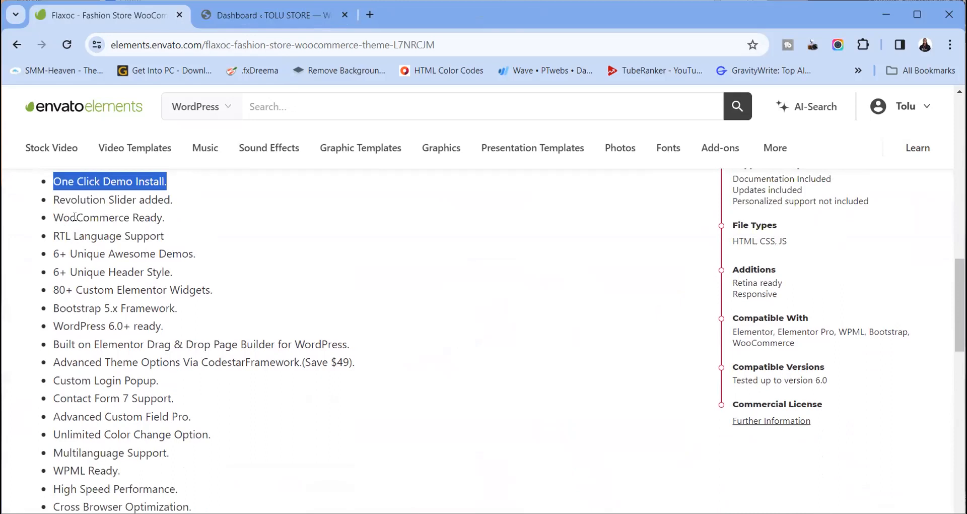
pyautogui.moveTo(55, 218); pyautogui.dragTo(130, 218)
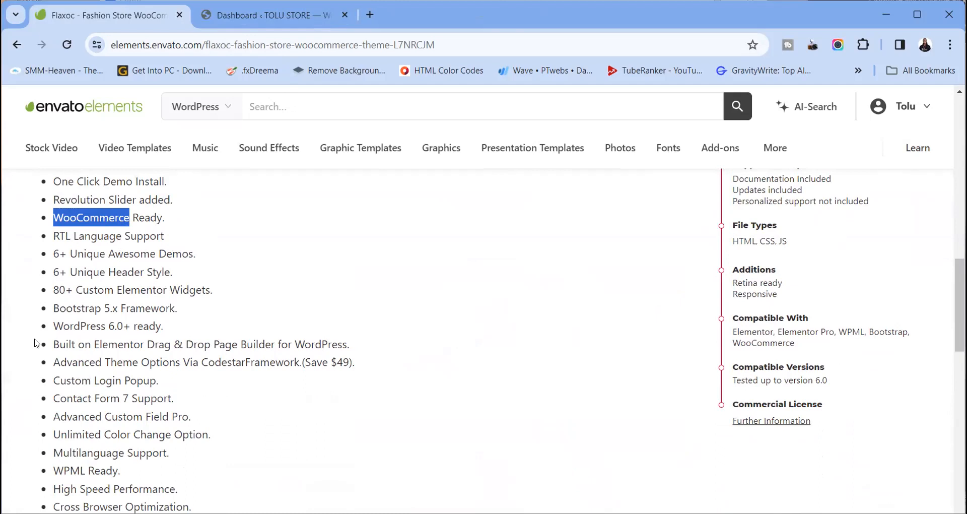
pyautogui.moveTo(165, 218); pyautogui.dragTo(99, 217)
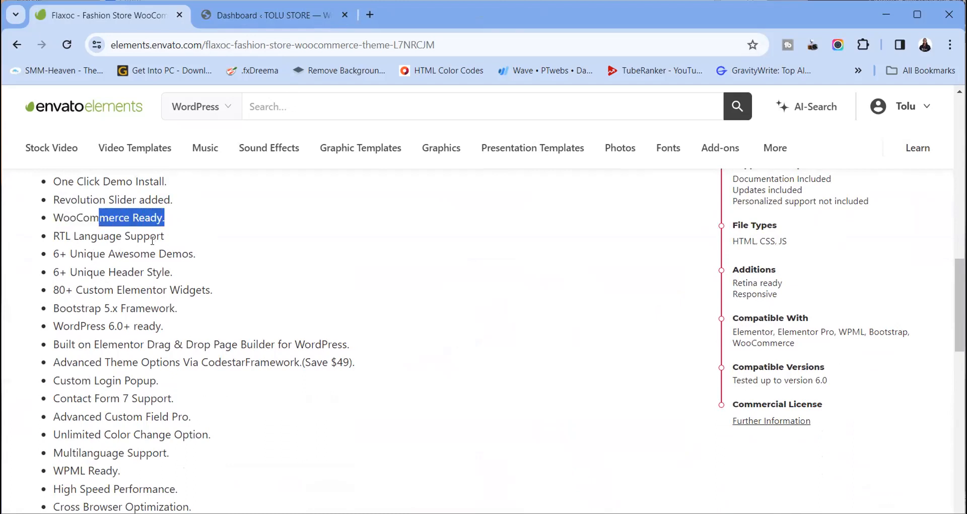
pyautogui.moveTo(165, 237); pyautogui.dragTo(190, 252)
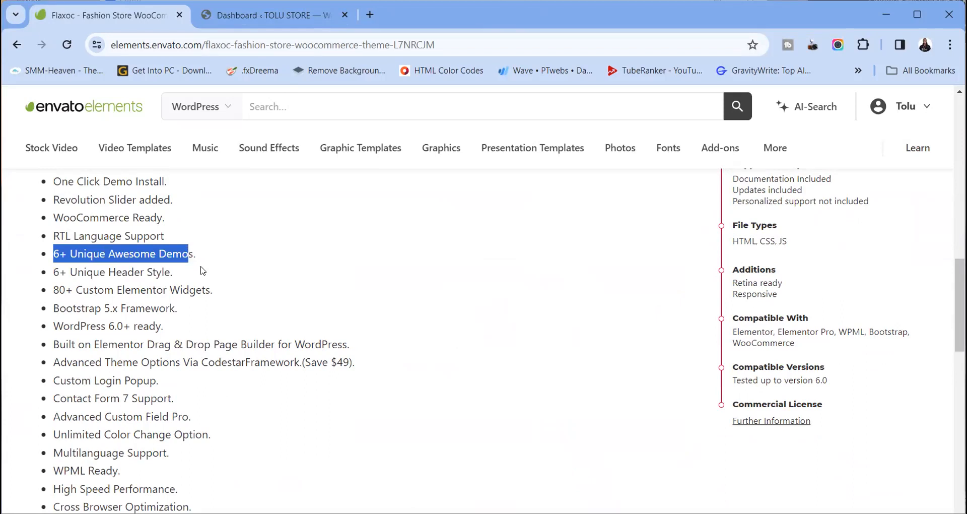
pyautogui.scroll(-3, 187, 334)
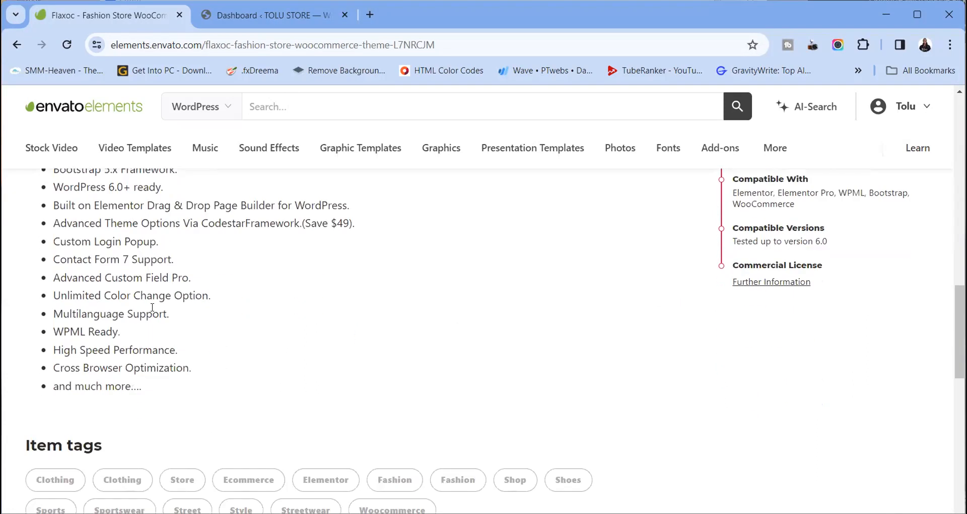
pyautogui.scroll(3, 153, 307)
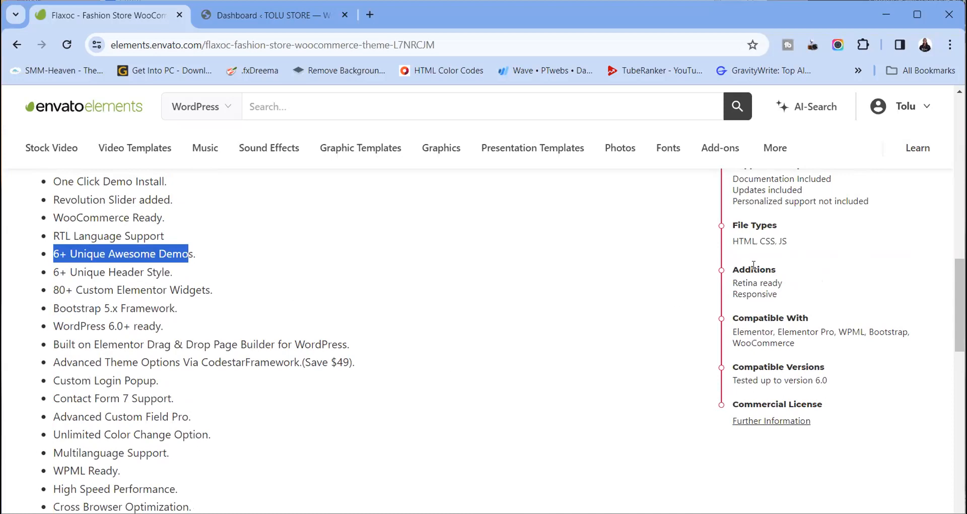
pyautogui.scroll(2, 754, 265)
pyautogui.scroll(-2, 771, 317)
# Review the Compatible With list: WPML, Bootstrap, WooCommerce, Elementor and Elementor Pro
pyautogui.click(732, 330)
pyautogui.moveTo(732, 330); pyautogui.dragTo(797, 344)
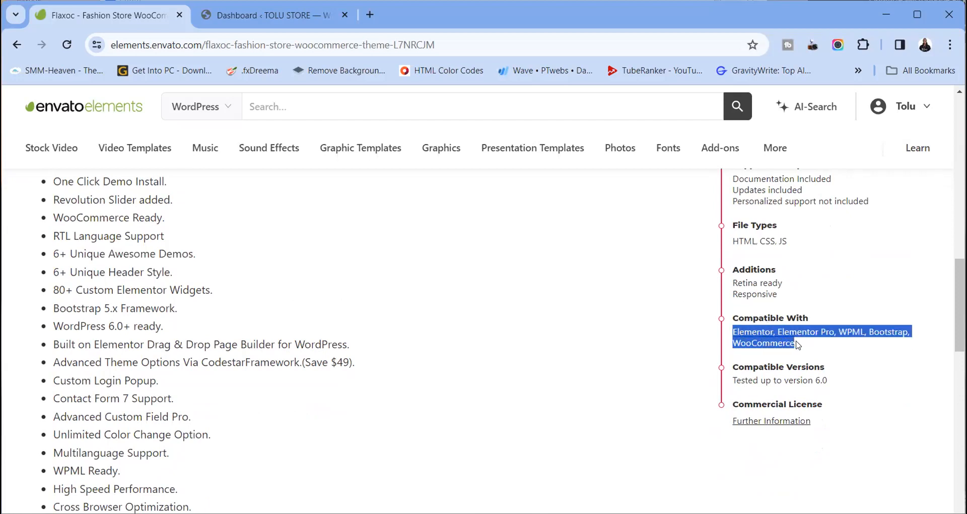
pyautogui.moveTo(774, 332); pyautogui.dragTo(744, 333)
pyautogui.click(826, 336)
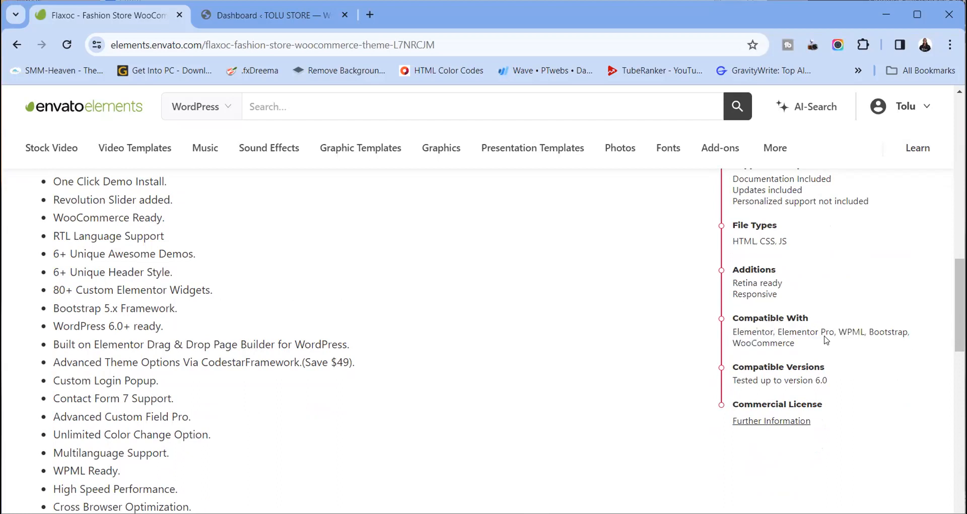
pyautogui.moveTo(839, 331); pyautogui.dragTo(908, 332)
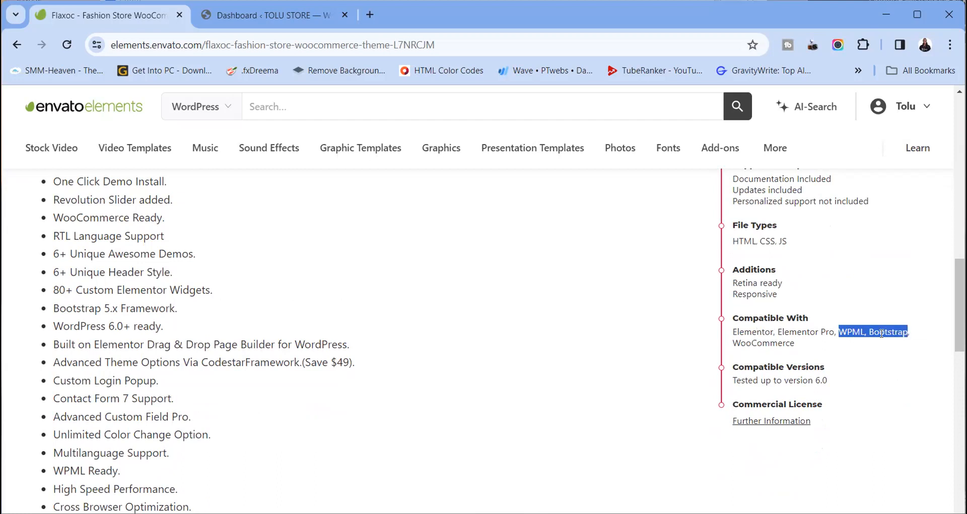
pyautogui.click(799, 346)
pyautogui.doubleClick(782, 344)
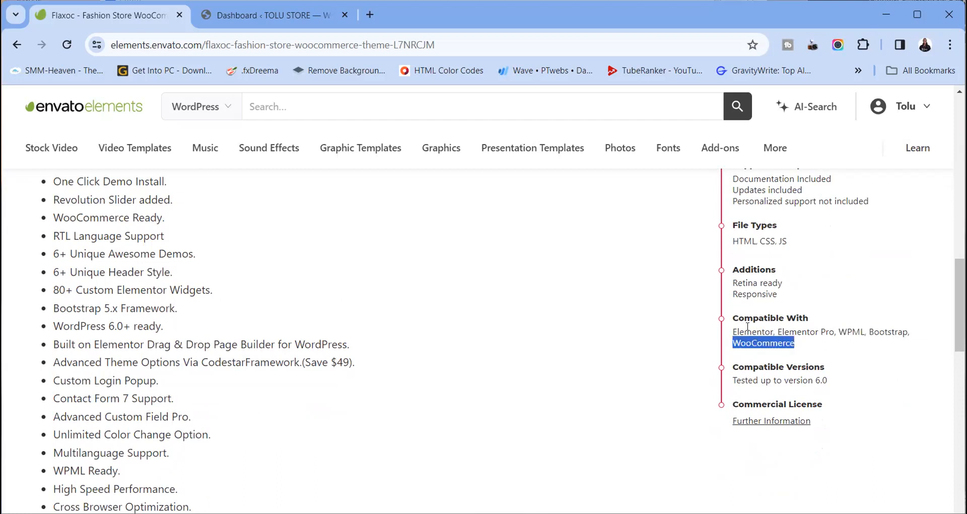
pyautogui.click(748, 326)
pyautogui.moveTo(735, 331); pyautogui.dragTo(829, 332)
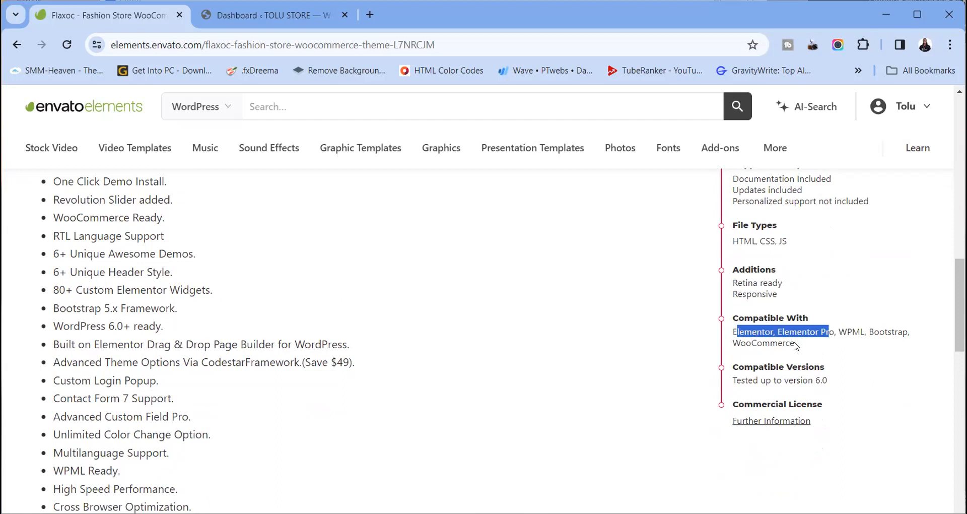
pyautogui.scroll(15, 584, 337)
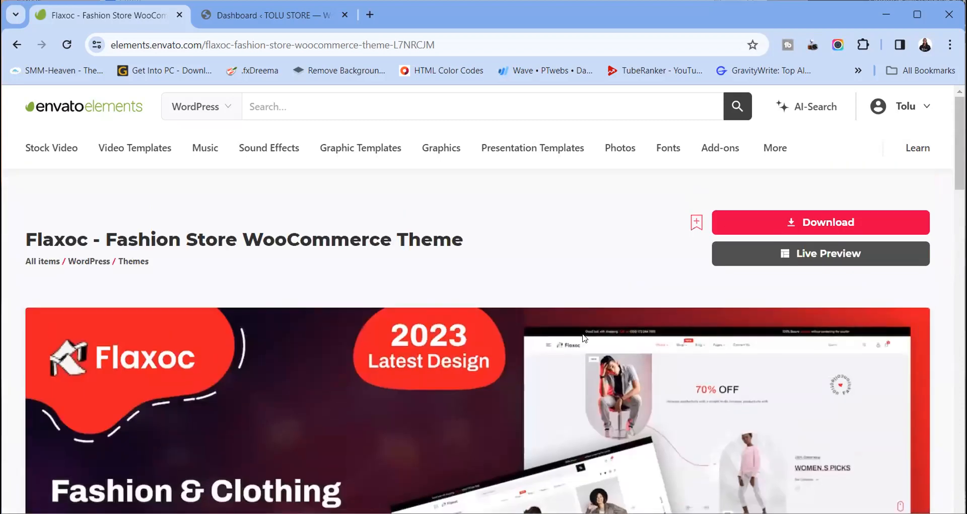
# Open the Flaxoc theme's live demo preview
pyautogui.click(848, 253)
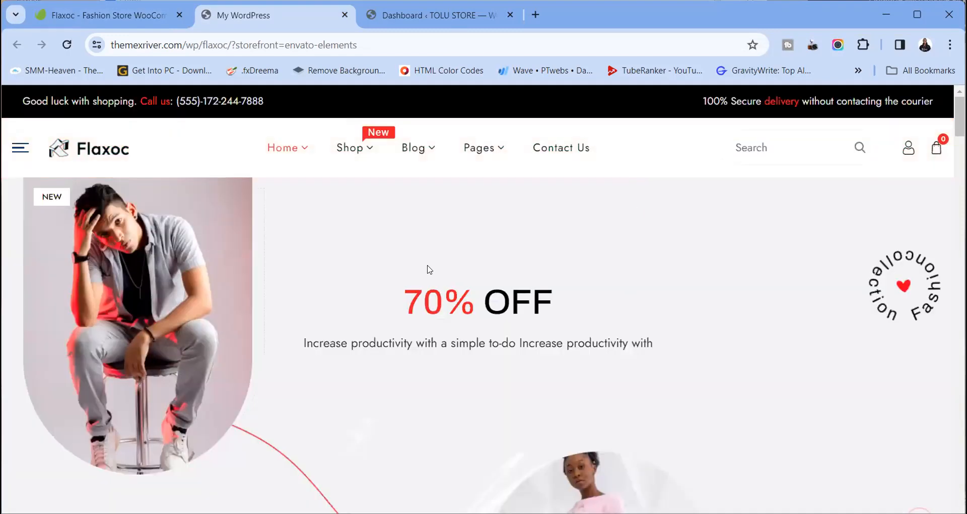
pyautogui.scroll(-20, 429, 269)
pyautogui.scroll(20, 429, 269)
# Open the Homepage Two demo and browse its hero, category, product and countdown sections
pyautogui.moveTo(295, 151)
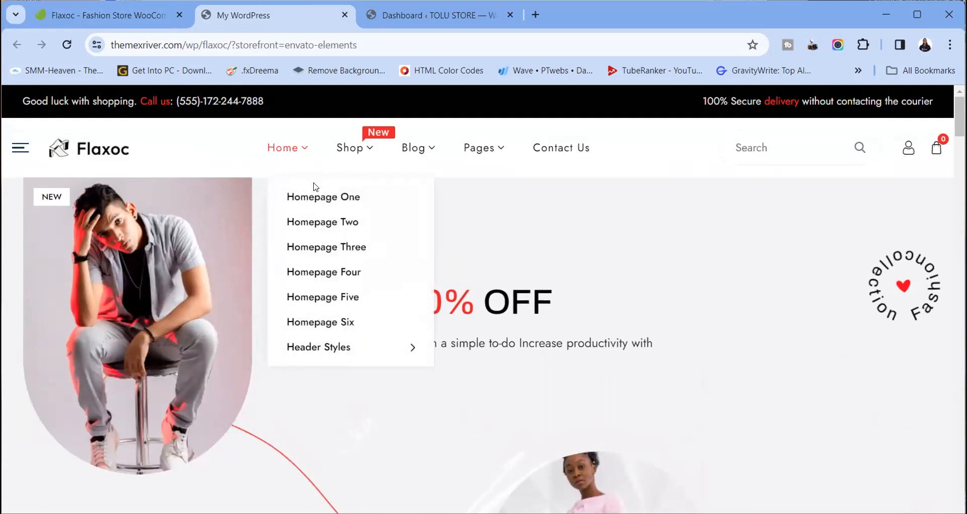
pyautogui.click(335, 224)
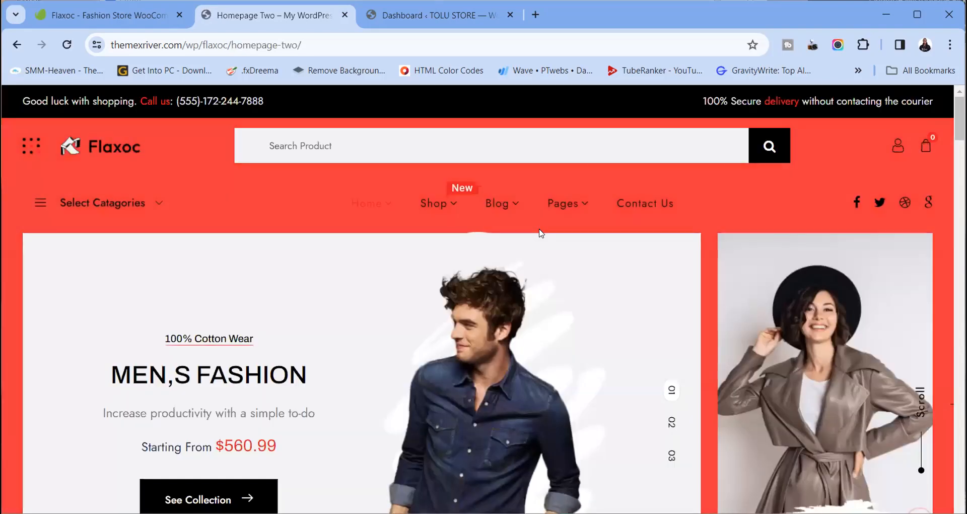
pyautogui.scroll(-15, 530, 281)
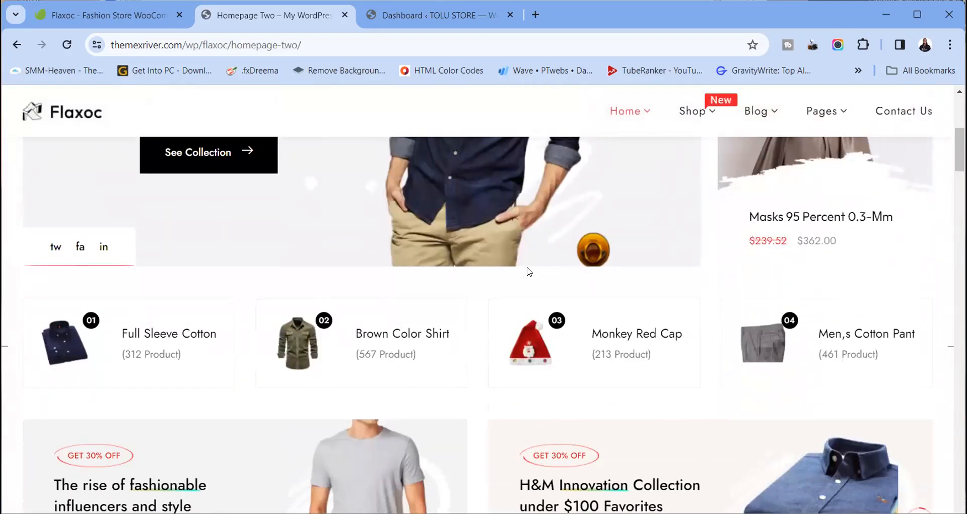
pyautogui.scroll(-12, 525, 267)
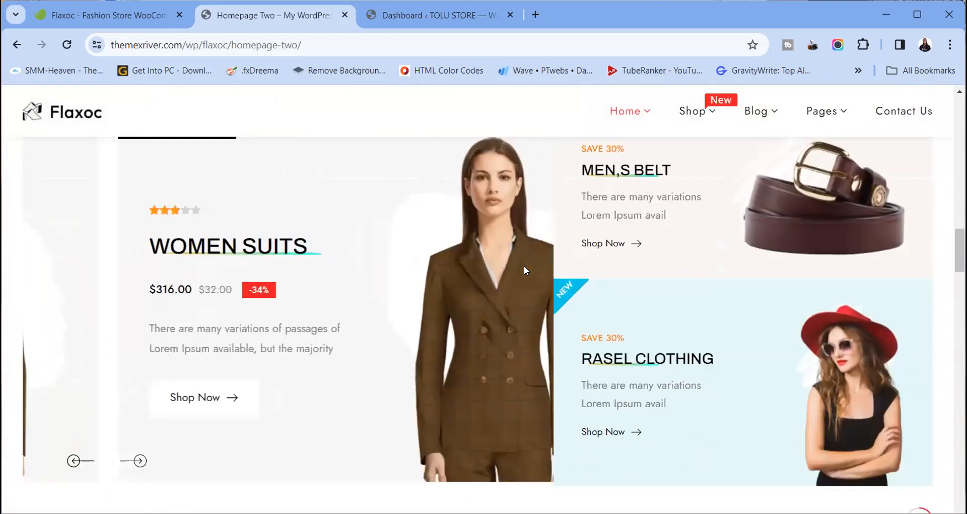
pyautogui.scroll(-15, 523, 267)
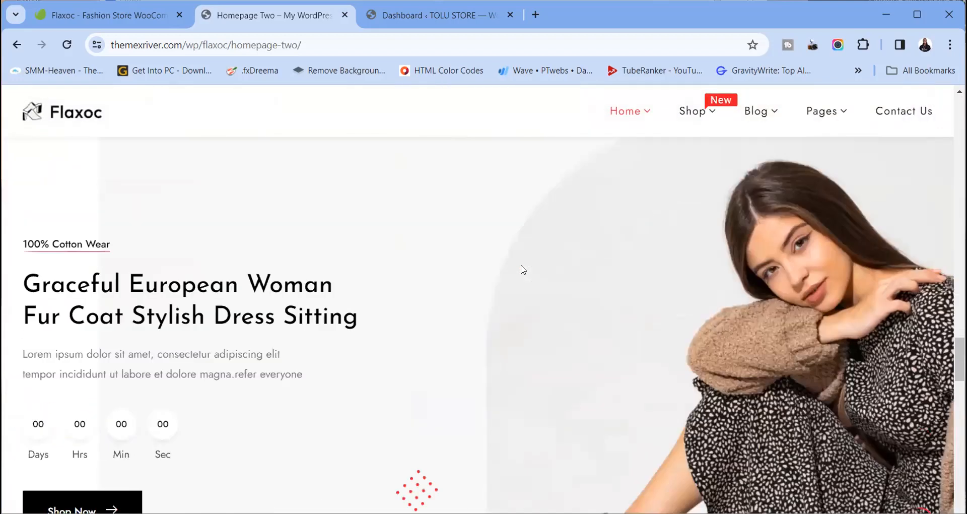
pyautogui.scroll(20, 522, 269)
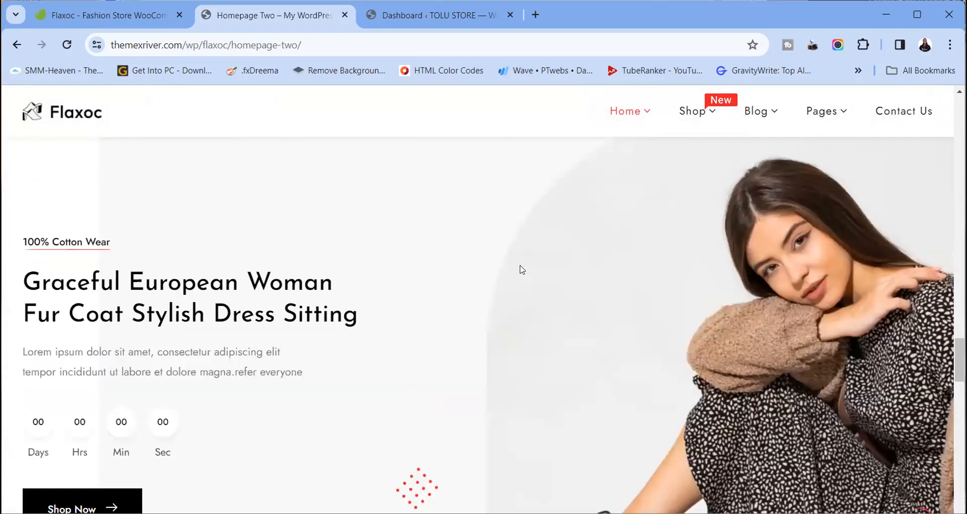
pyautogui.scroll(10, 515, 267)
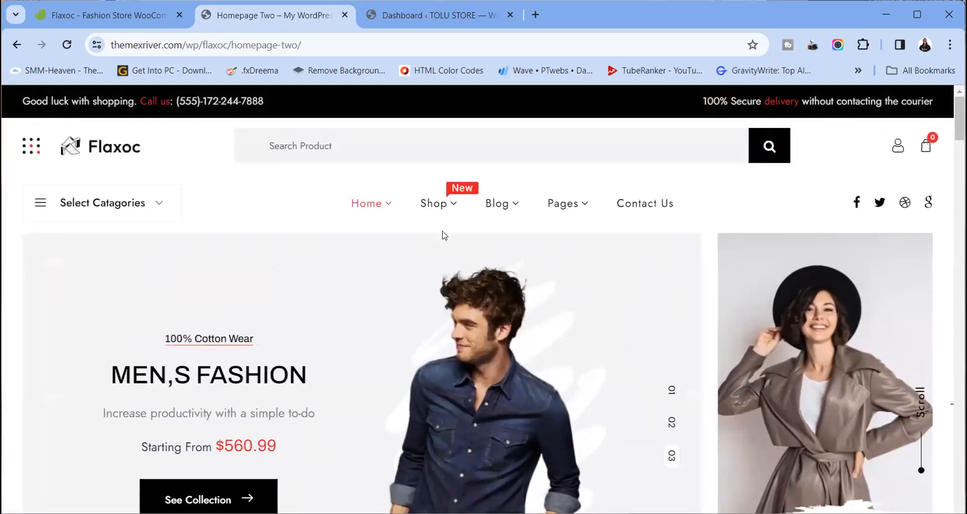
# Open Homepage Three, Four, Five and Six from the Home menu in new tabs, then view Three
pyautogui.moveTo(377, 206)
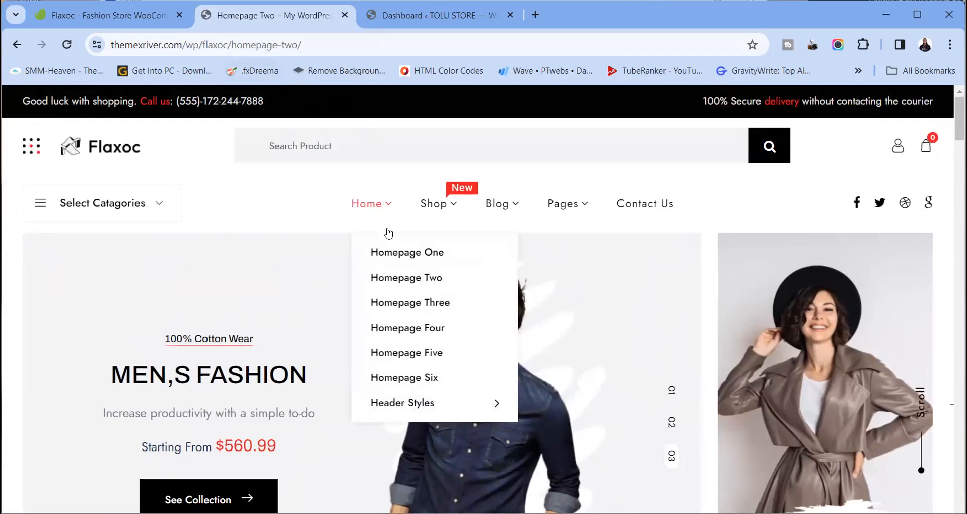
pyautogui.rightClick(412, 308)
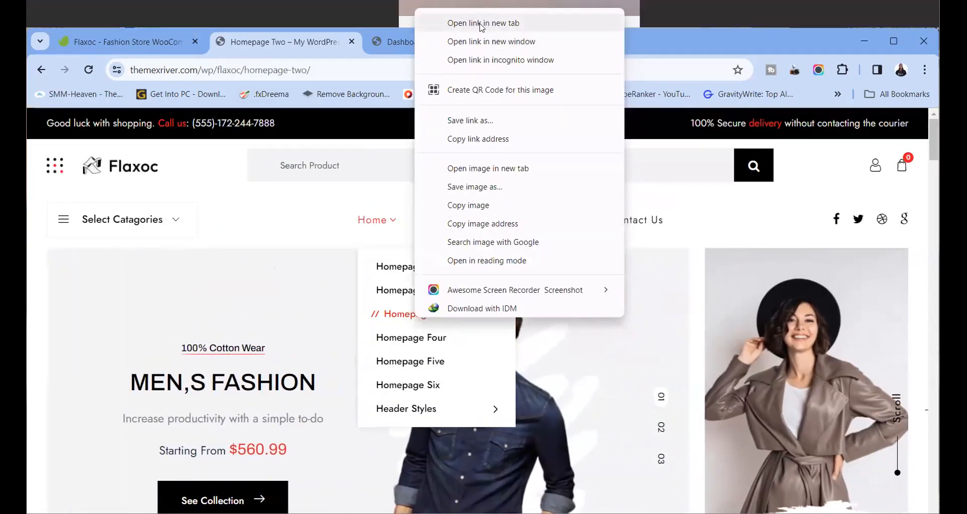
pyautogui.click(481, 23)
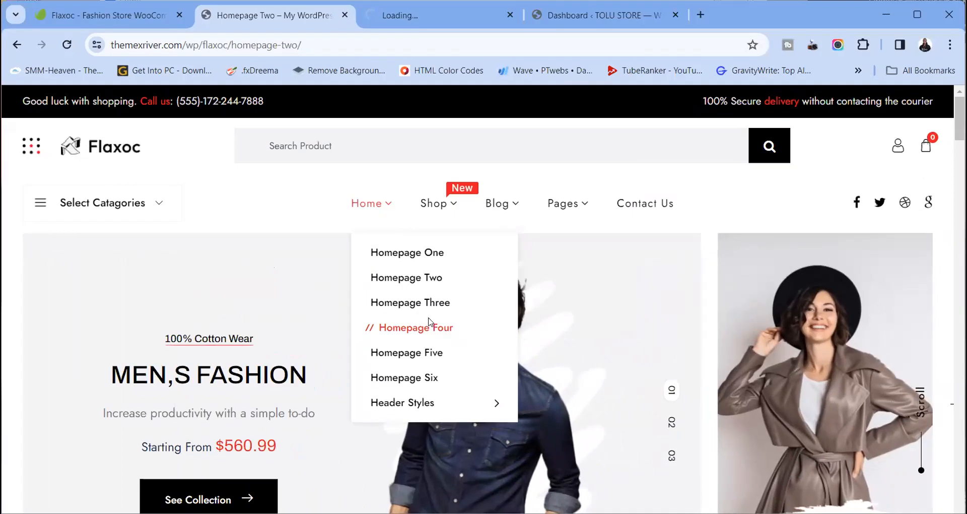
pyautogui.rightClick(429, 322)
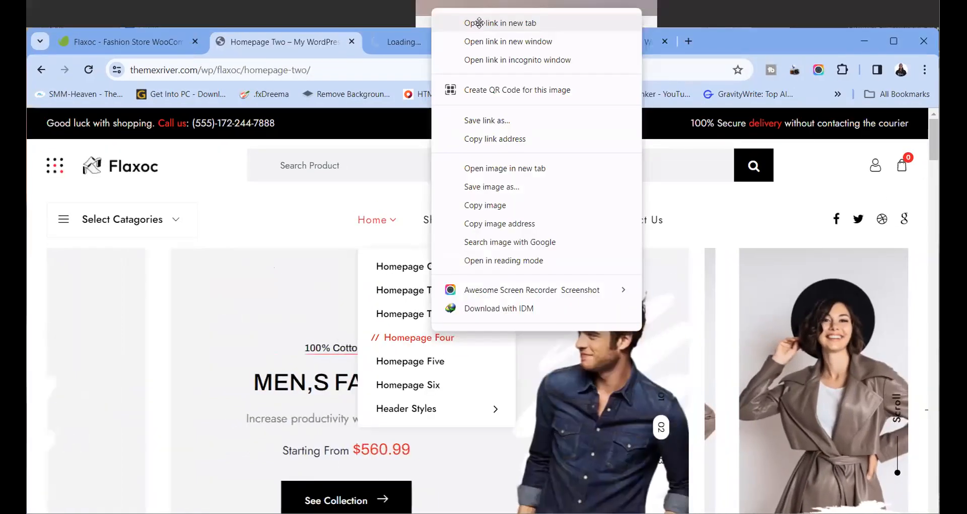
pyautogui.click(479, 23)
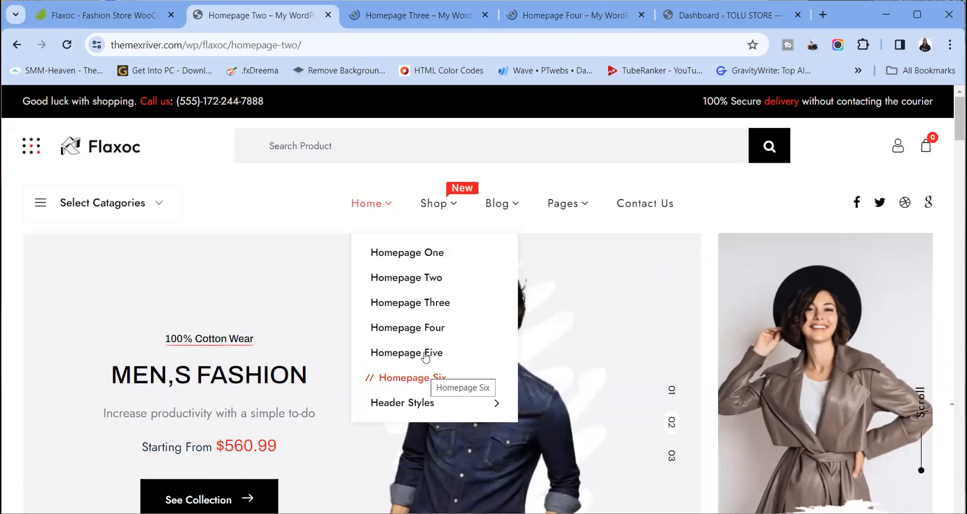
pyautogui.rightClick(425, 355)
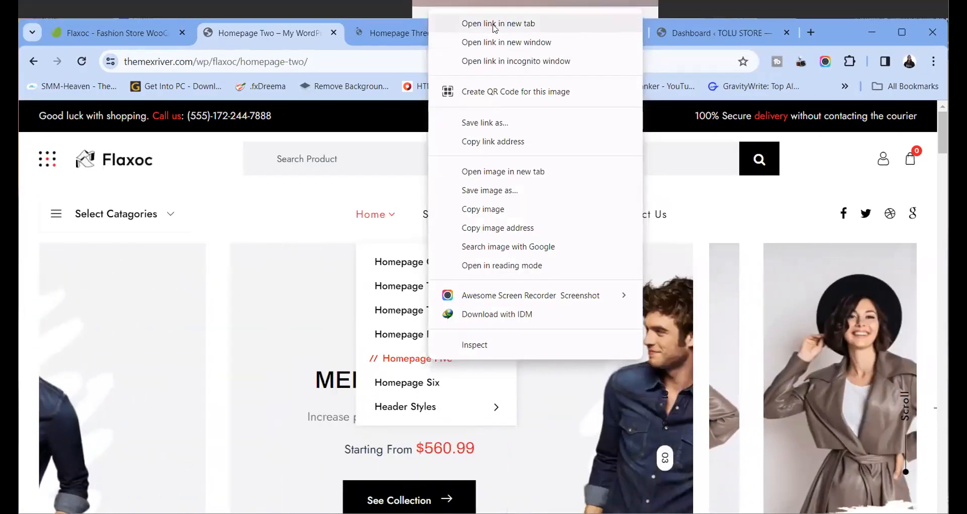
pyautogui.click(495, 29)
pyautogui.rightClick(423, 382)
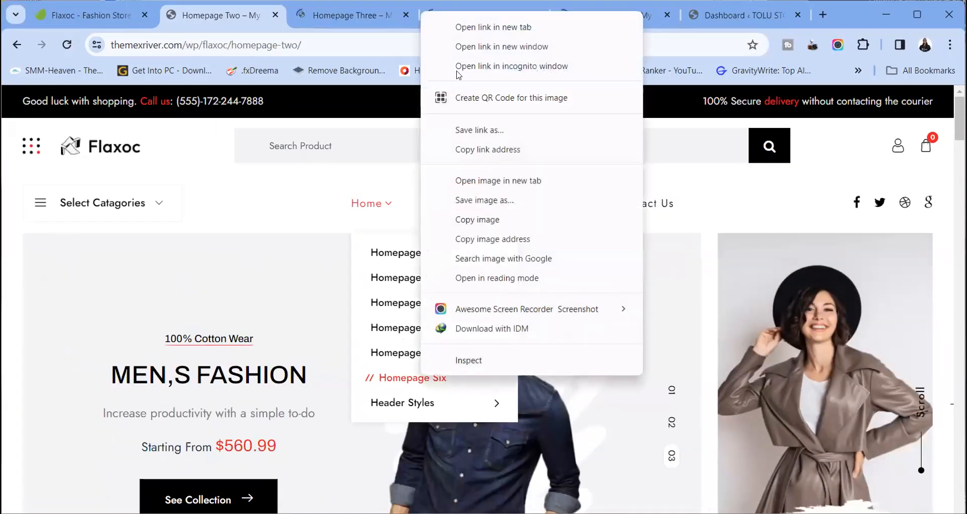
pyautogui.click(468, 29)
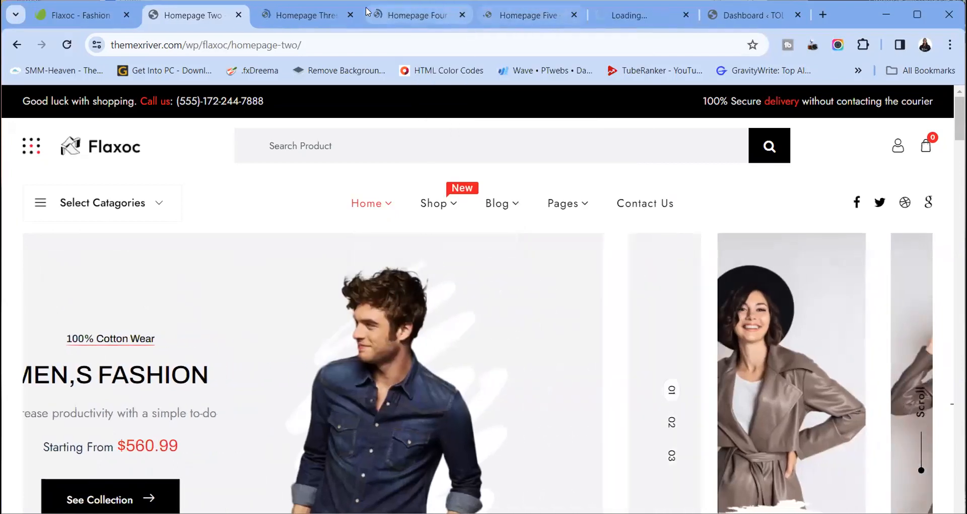
pyautogui.click(300, 14)
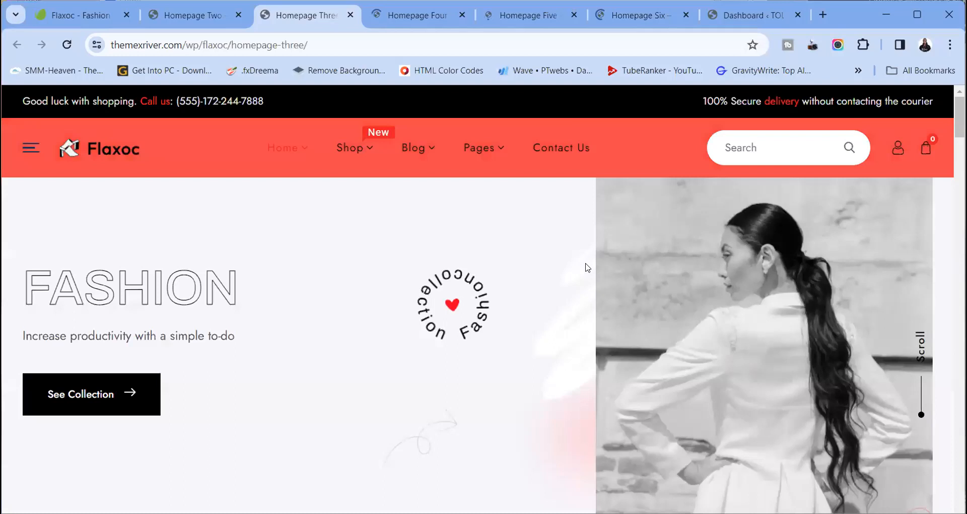
# Scroll through the Homepage Three demo and back to the top
pyautogui.scroll(-10, 532, 334)
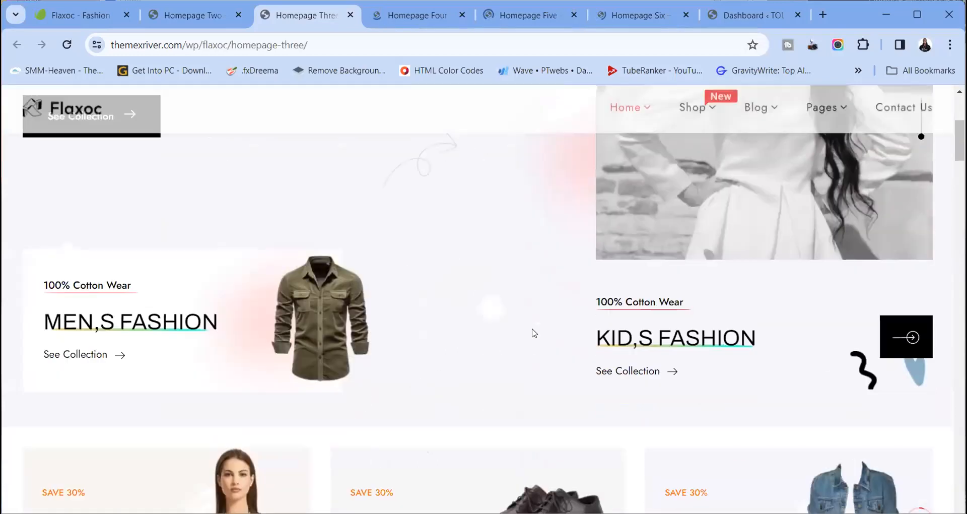
pyautogui.scroll(-12, 532, 332)
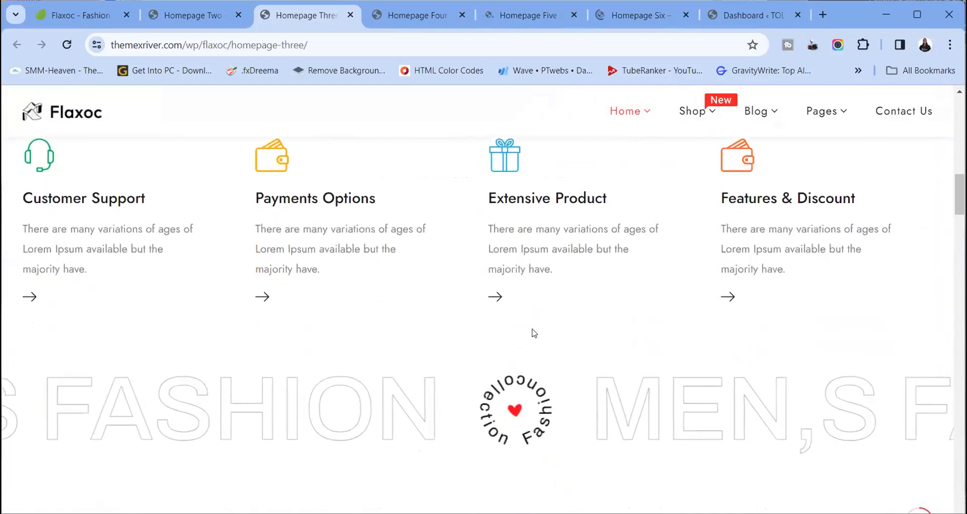
pyautogui.scroll(18, 534, 332)
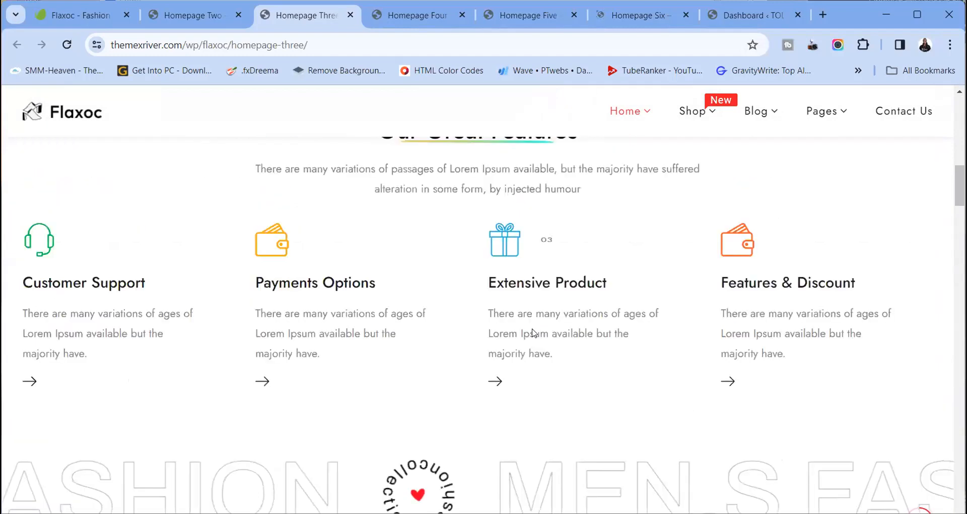
pyautogui.scroll(3, 534, 332)
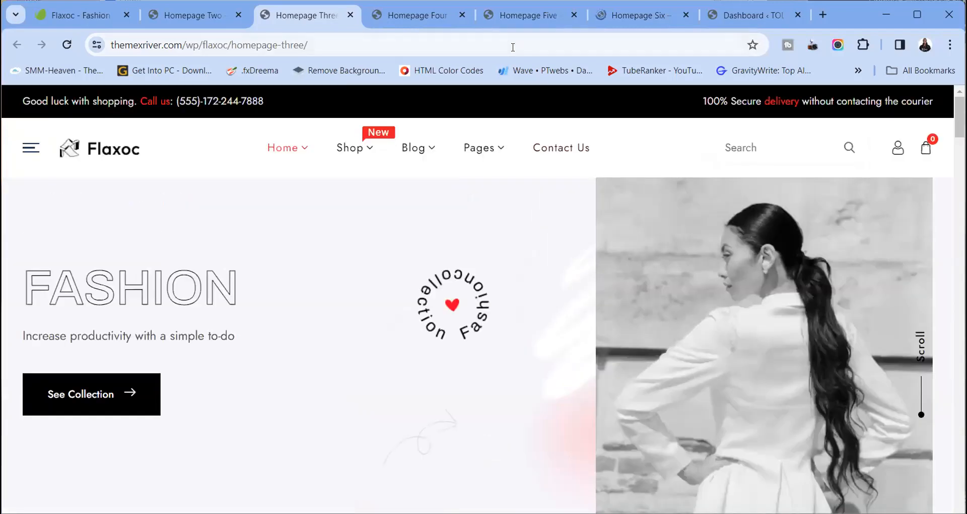
# Browse the Homepage Four demo layout from top to bottom
pyautogui.click(411, 16)
pyautogui.scroll(-8, 557, 375)
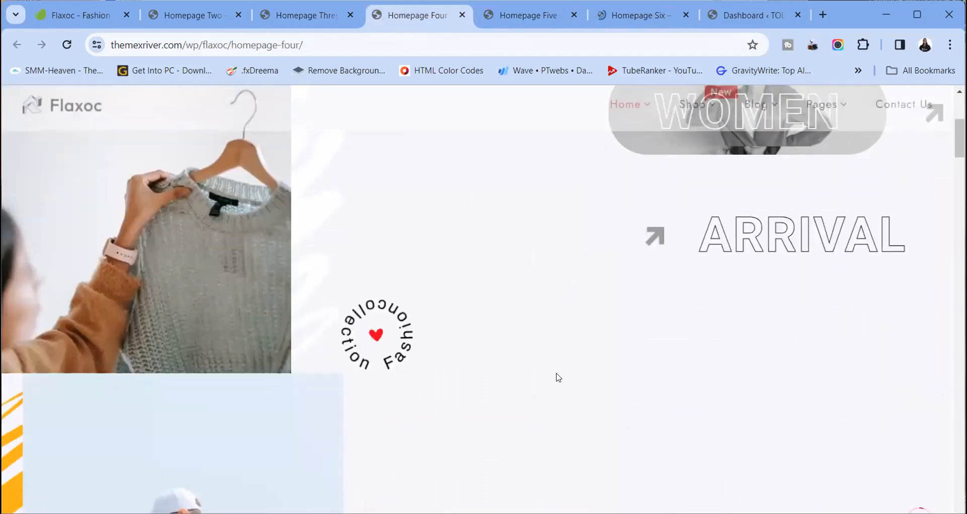
pyautogui.scroll(-5, 558, 377)
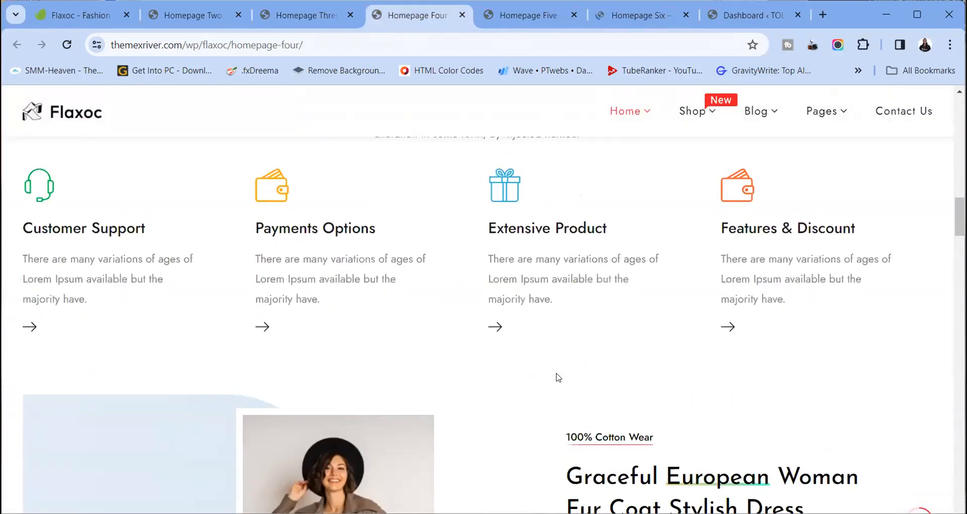
pyautogui.scroll(5, 557, 377)
pyautogui.scroll(10, 558, 377)
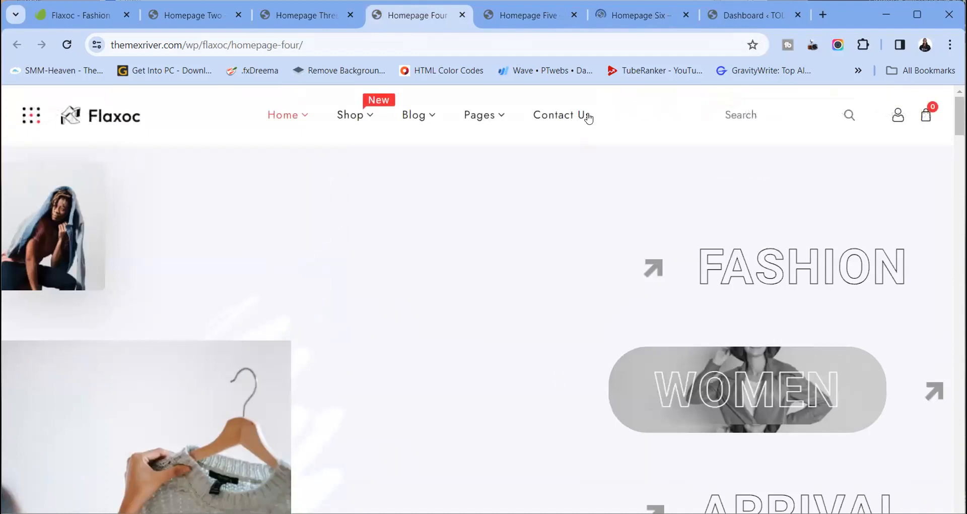
# Browse the Homepage Five demo, including its testimonial and Catagories For You sections
pyautogui.click(523, 16)
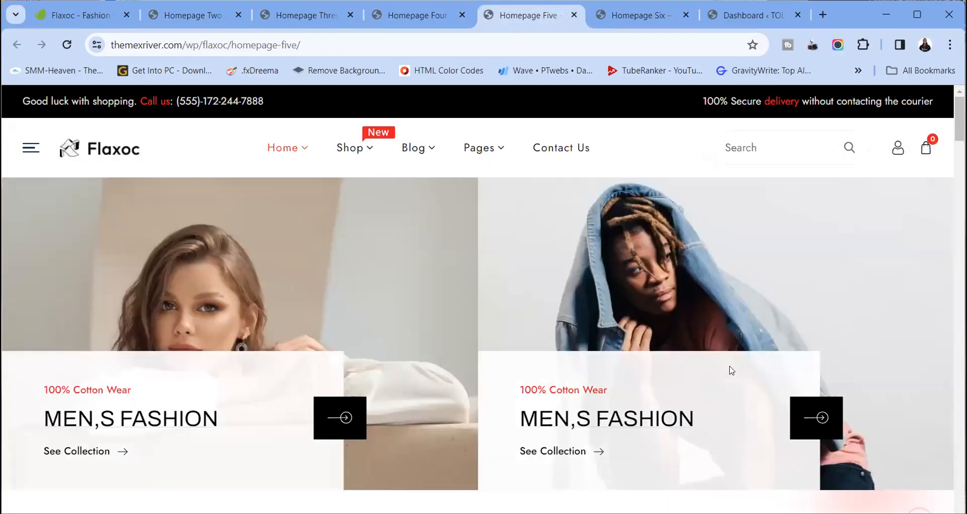
pyautogui.scroll(-10, 485, 340)
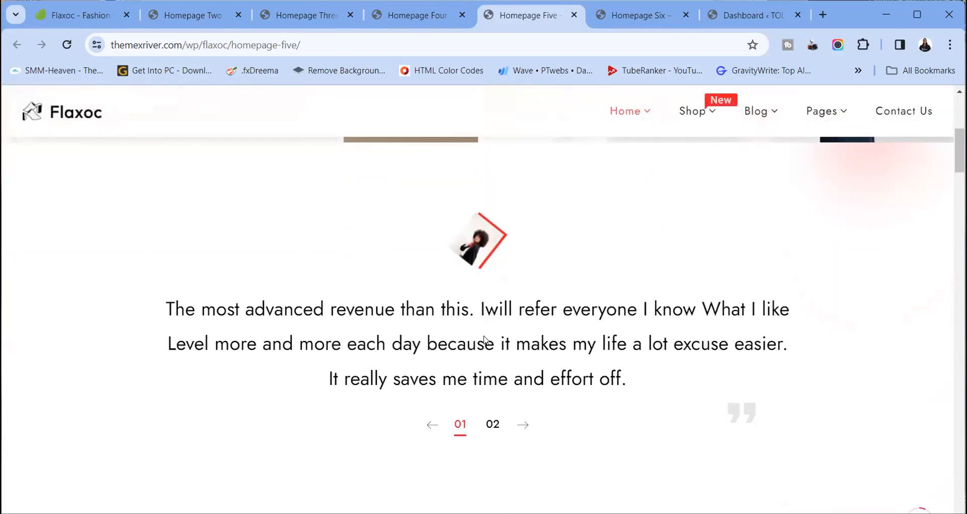
pyautogui.scroll(15, 485, 339)
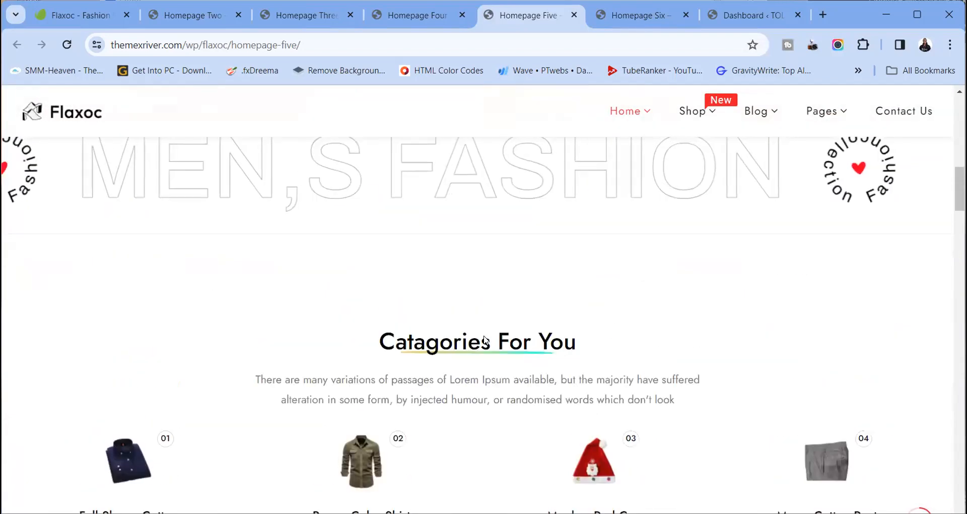
pyautogui.click(612, 15)
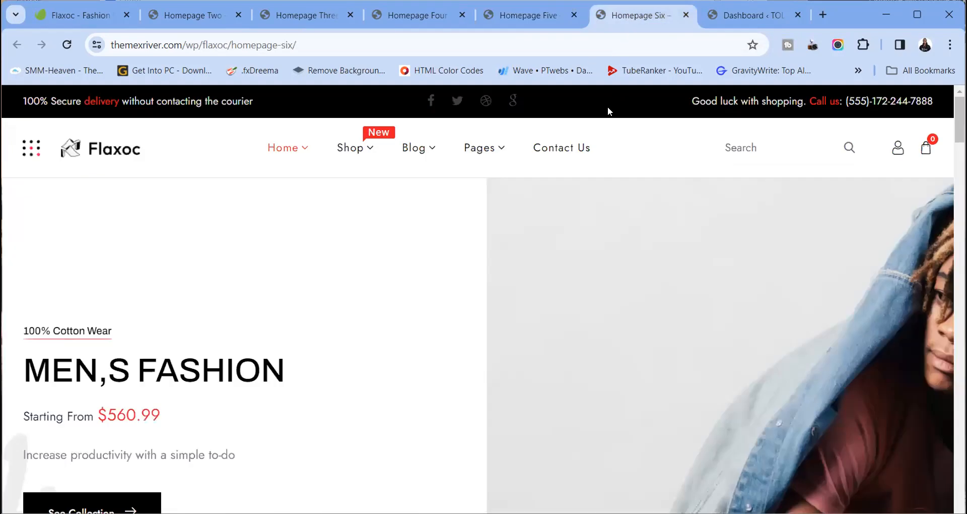
pyautogui.click(196, 17)
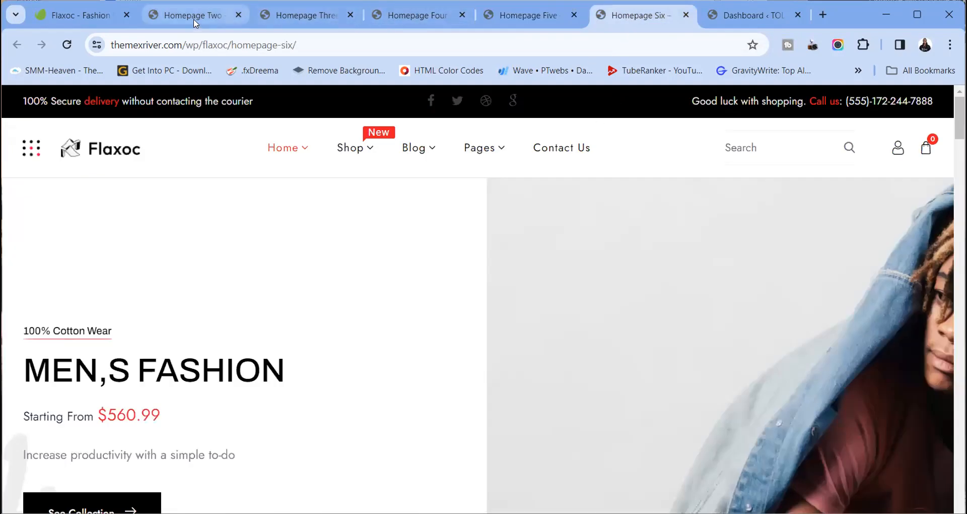
pyautogui.moveTo(443, 216)
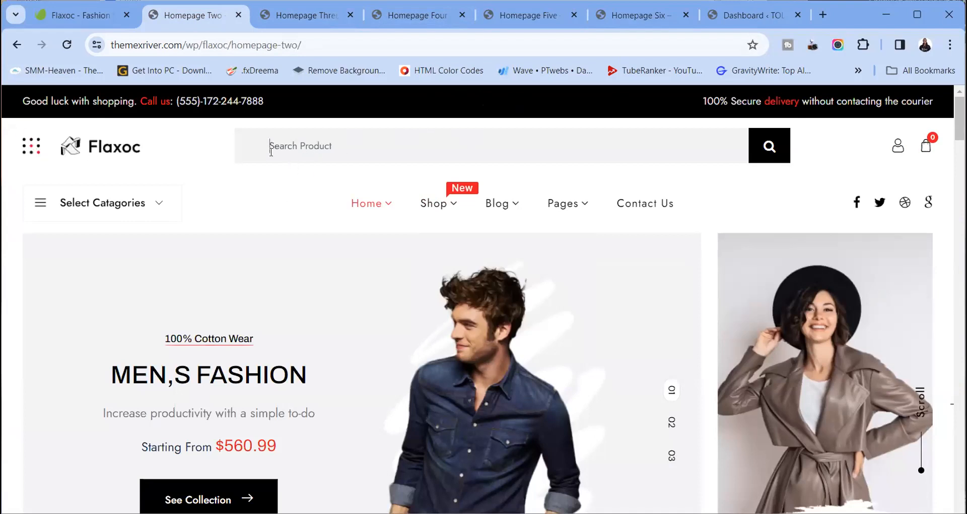
pyautogui.press('Return')
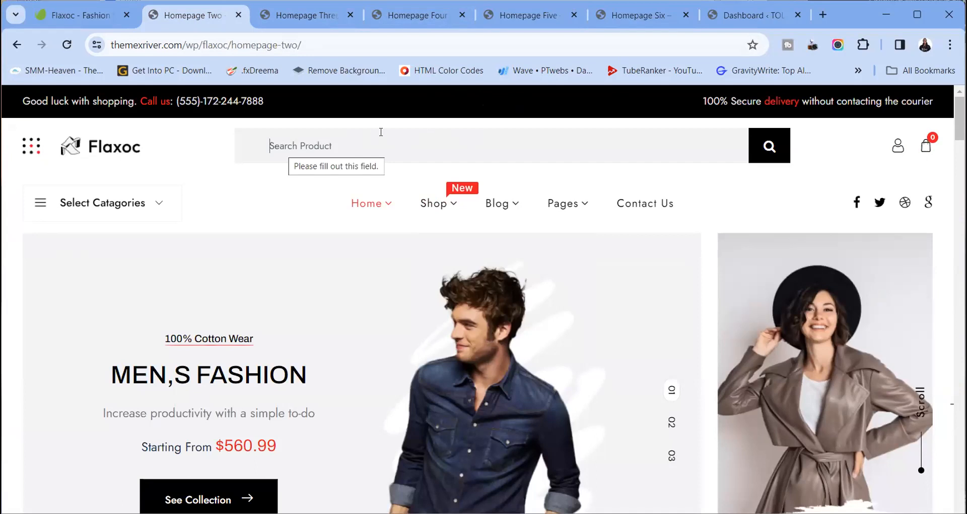
pyautogui.click(32, 146)
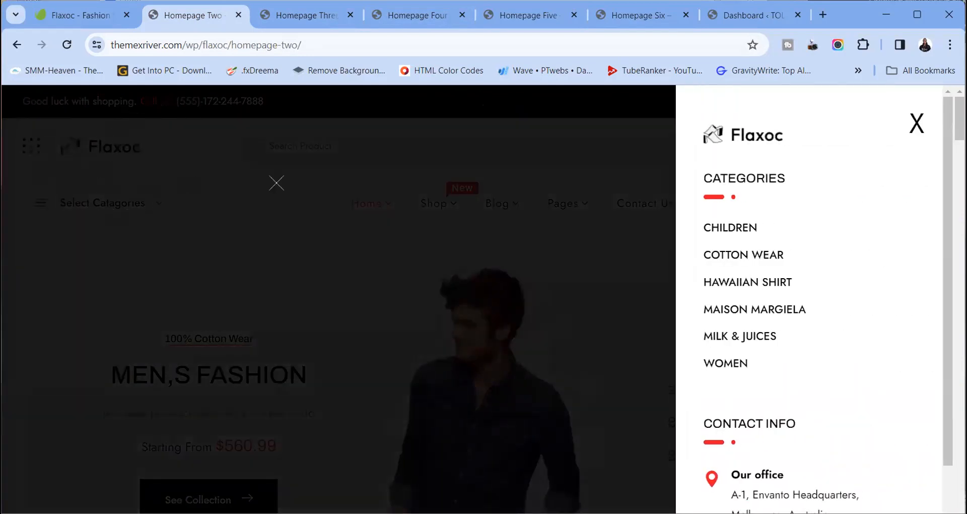
pyautogui.click(916, 123)
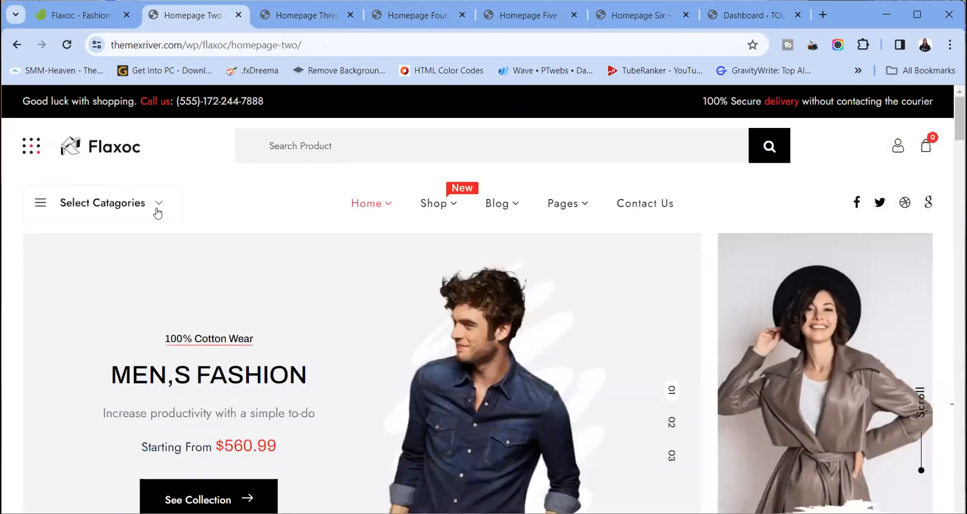
pyautogui.click(158, 210)
pyautogui.scroll(-6, 129, 313)
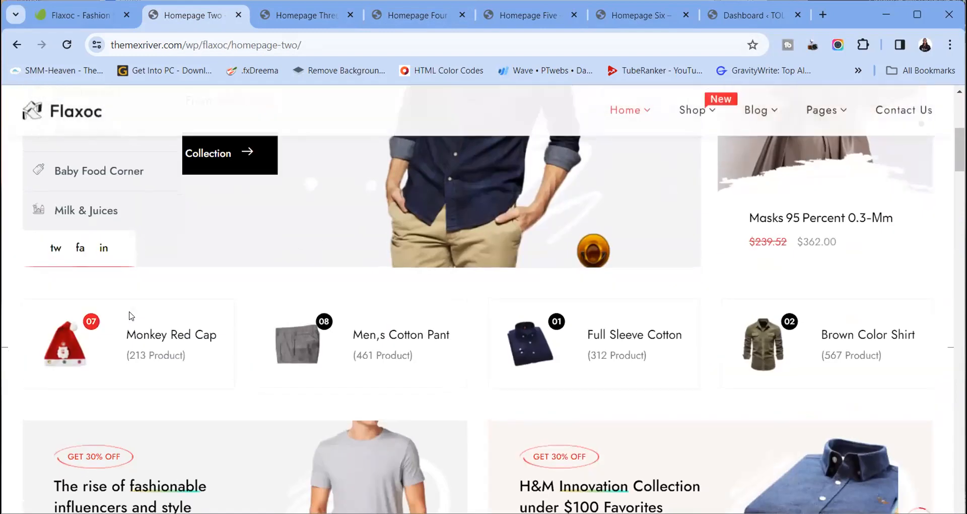
pyautogui.scroll(5, 130, 316)
pyautogui.click(156, 204)
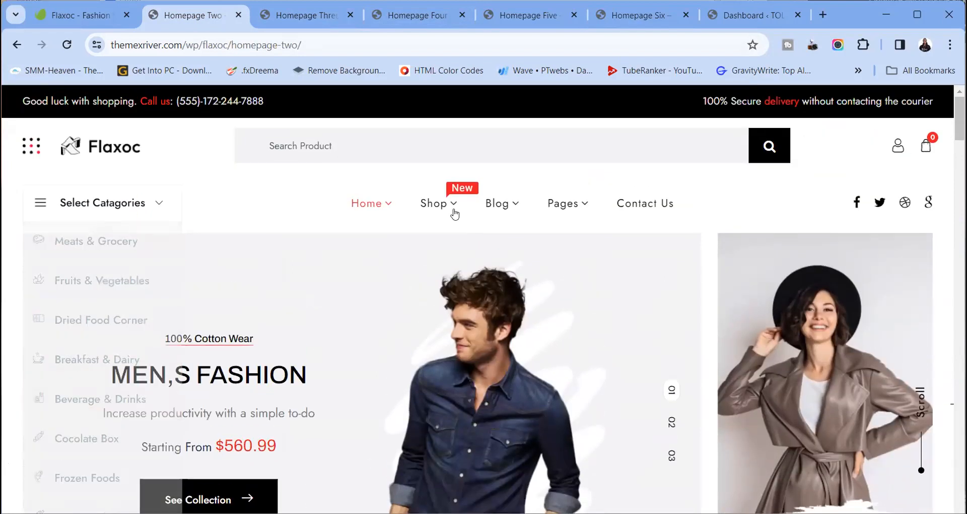
pyautogui.scroll(-15, 624, 304)
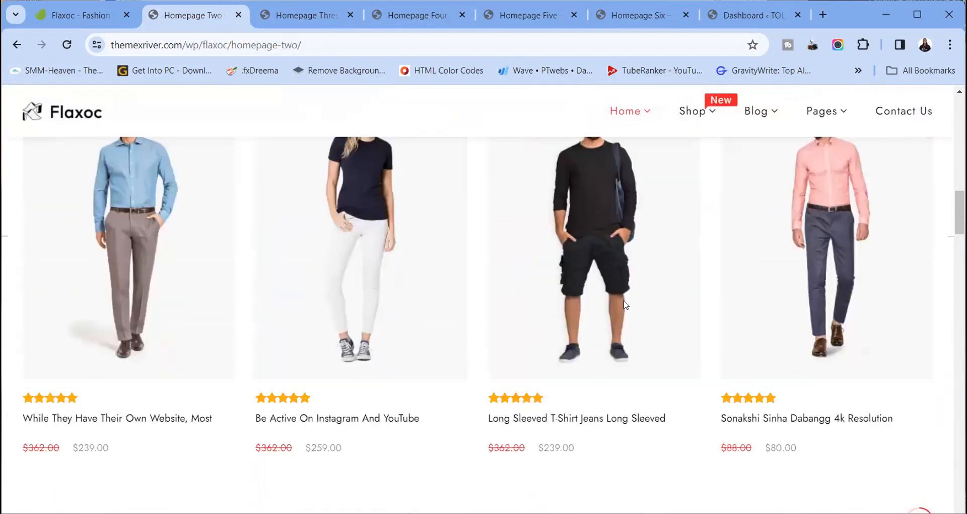
pyautogui.scroll(15, 624, 302)
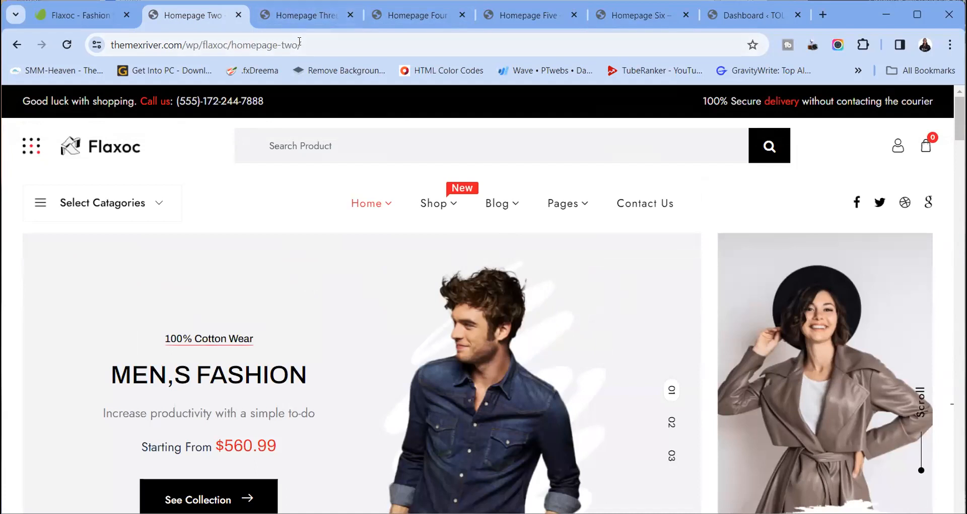
# Close the Homepage Three–Six demo tabs and start the Flaxoc download on Envato
pyautogui.click(302, 22)
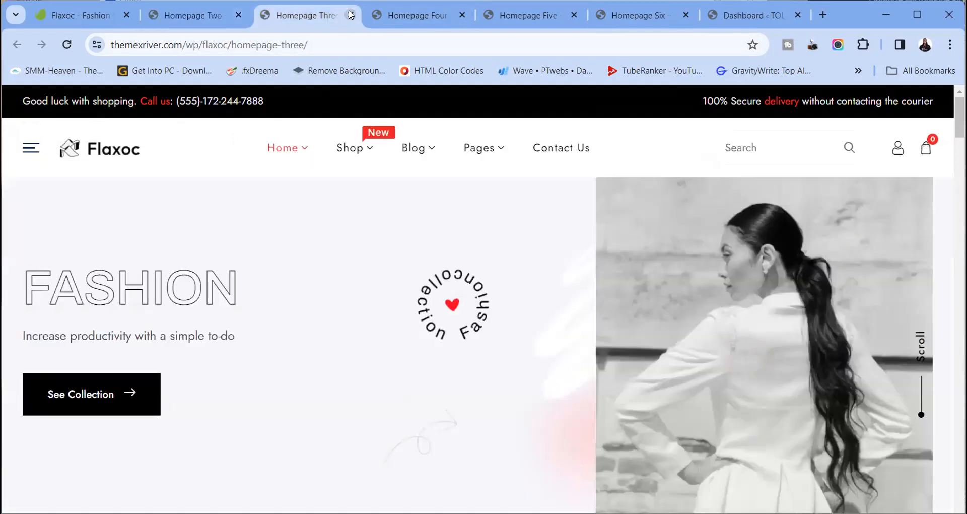
pyautogui.click(350, 15)
pyautogui.click(351, 15)
pyautogui.click(351, 15)
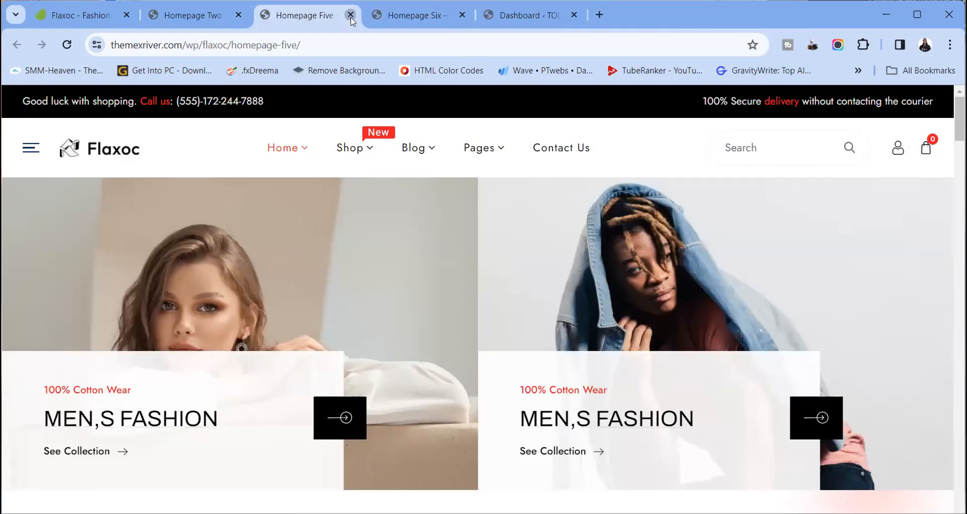
pyautogui.click(351, 15)
pyautogui.click(351, 15)
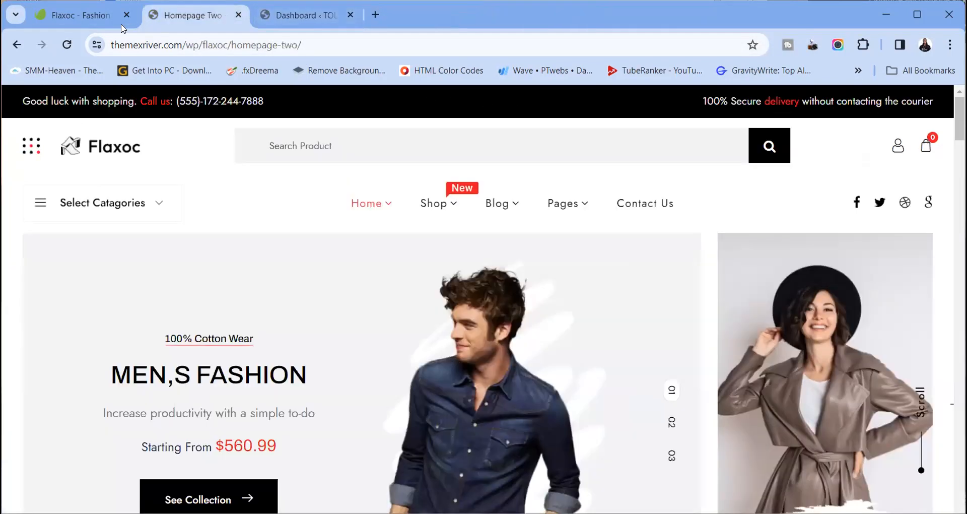
pyautogui.click(92, 16)
pyautogui.click(812, 219)
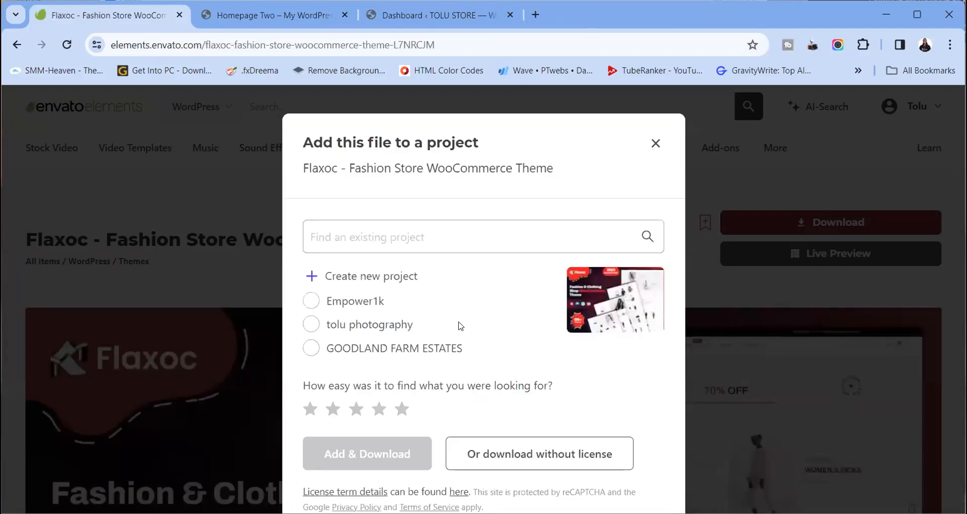
# Select the Empower1k project and Add & Download the Flaxoc theme
pyautogui.click(368, 305)
pyautogui.click(379, 460)
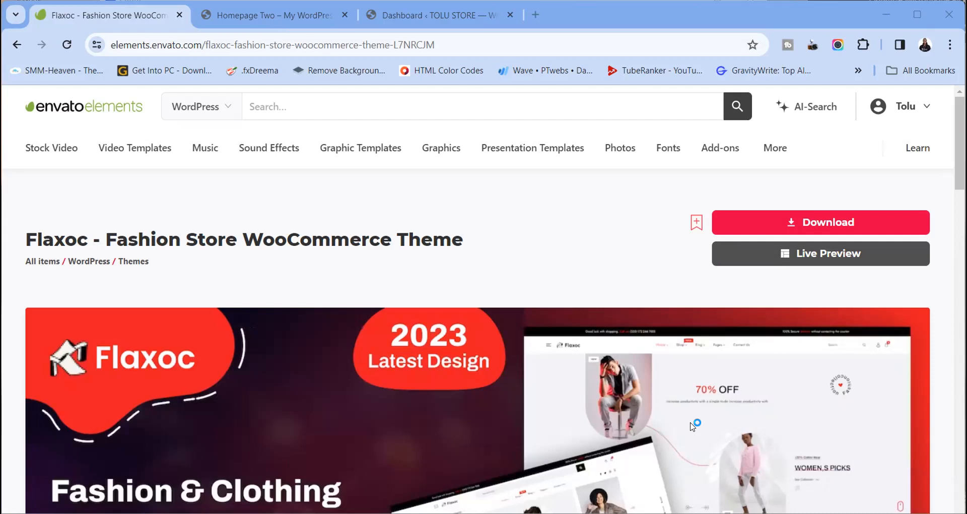
# Preview the TOLU STORE front page, then return to wp-admin and its Themes page
pyautogui.click(403, 14)
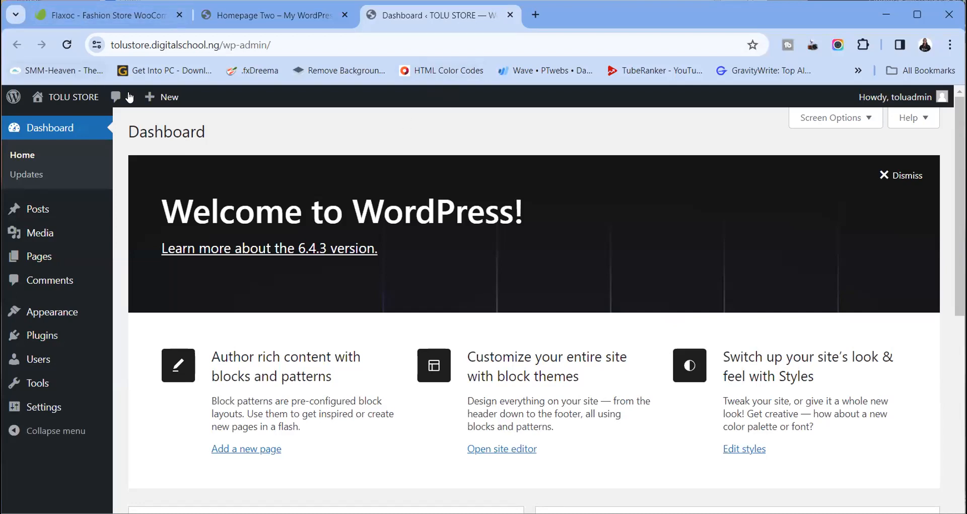
pyautogui.click(65, 98)
pyautogui.scroll(-10, 503, 362)
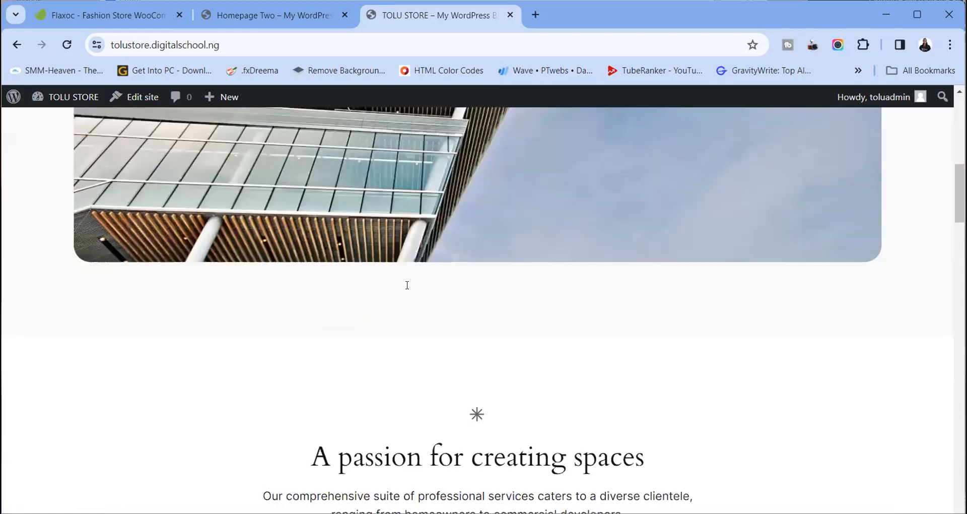
pyautogui.scroll(10, 503, 362)
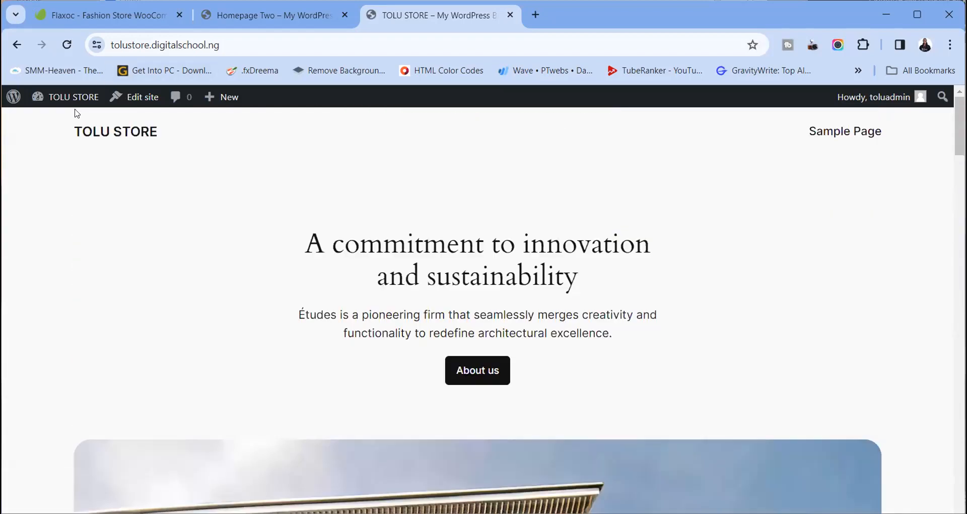
pyautogui.click(66, 97)
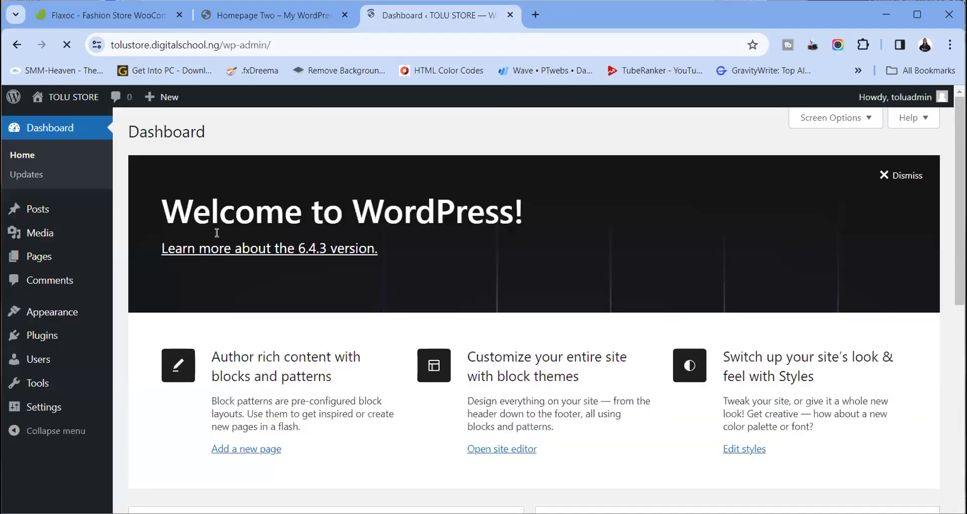
pyautogui.click(57, 318)
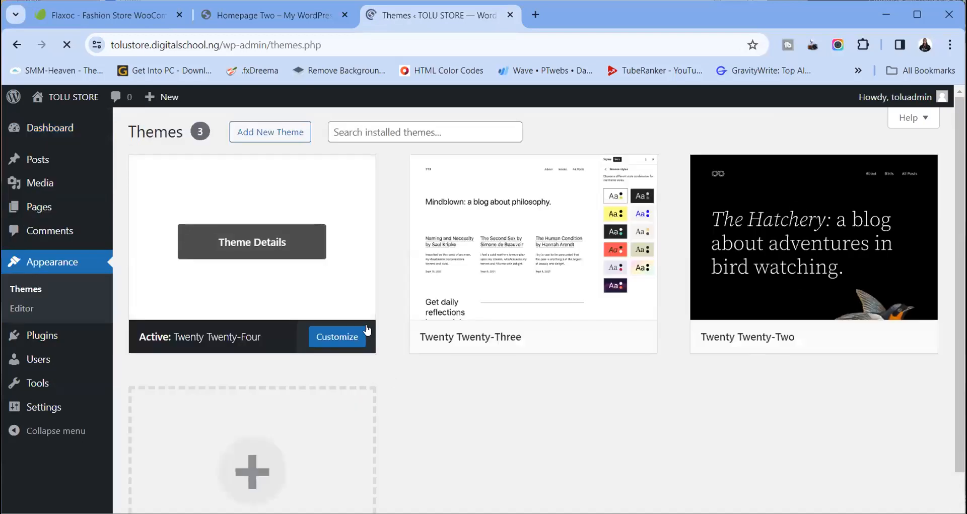
# Choose Add New Theme > Upload Theme and bring up the file picker for the zip
pyautogui.click(283, 132)
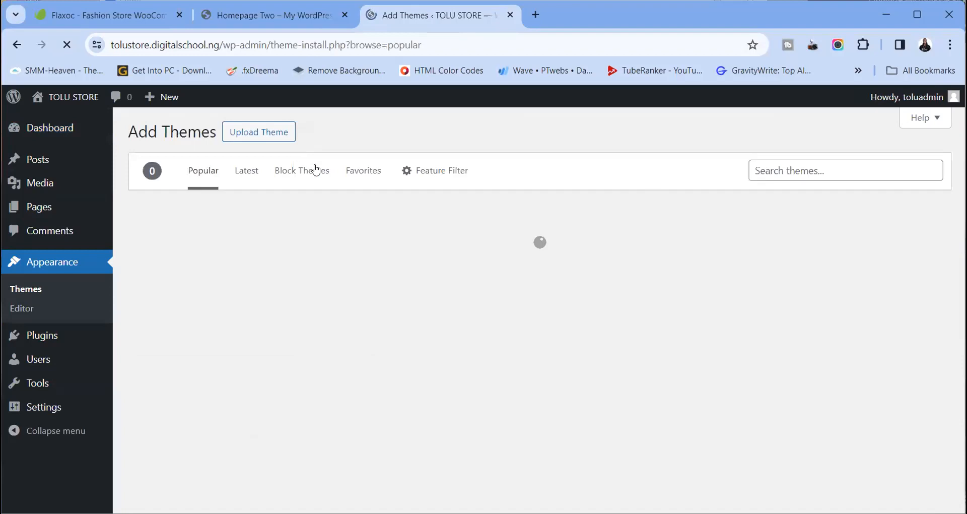
pyautogui.click(273, 132)
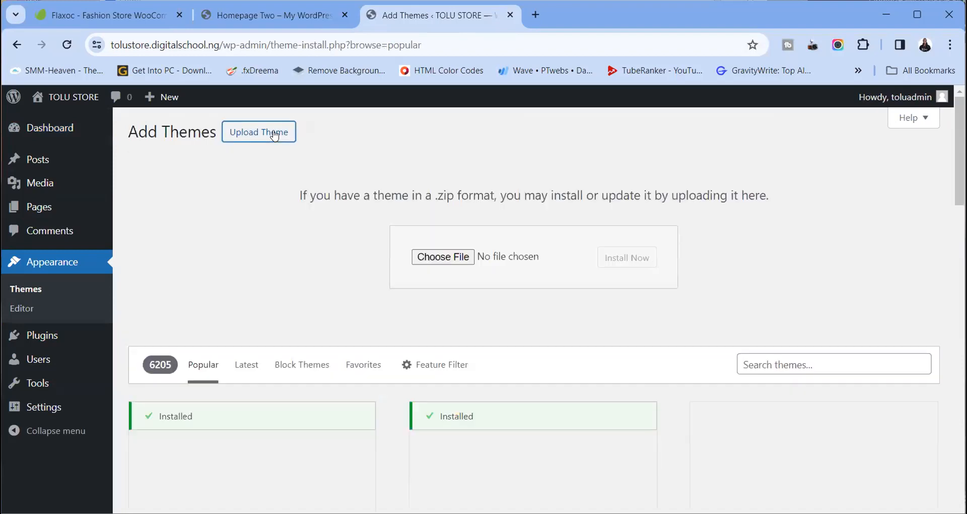
pyautogui.click(446, 260)
pyautogui.click(439, 259)
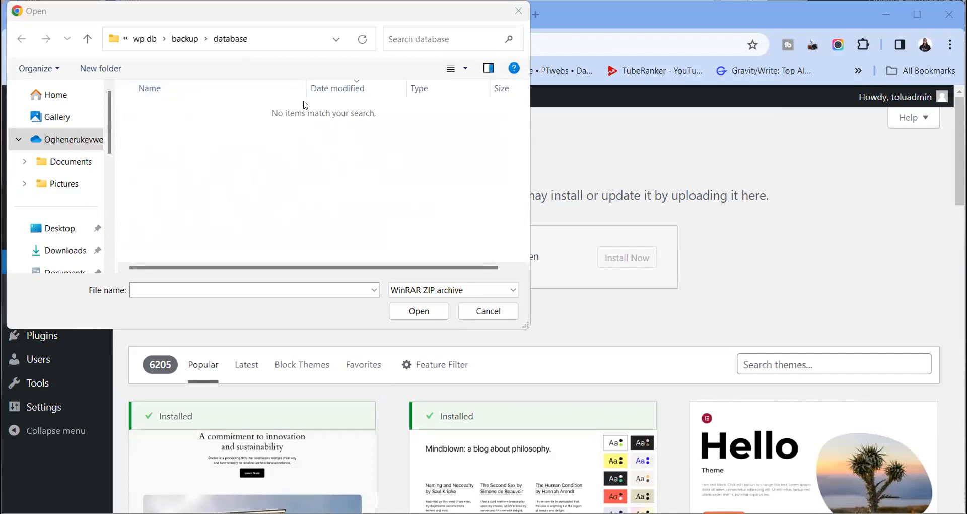
# Browse from Downloads into the Compressed folder holding the Flaxoc theme download
pyautogui.click(67, 249)
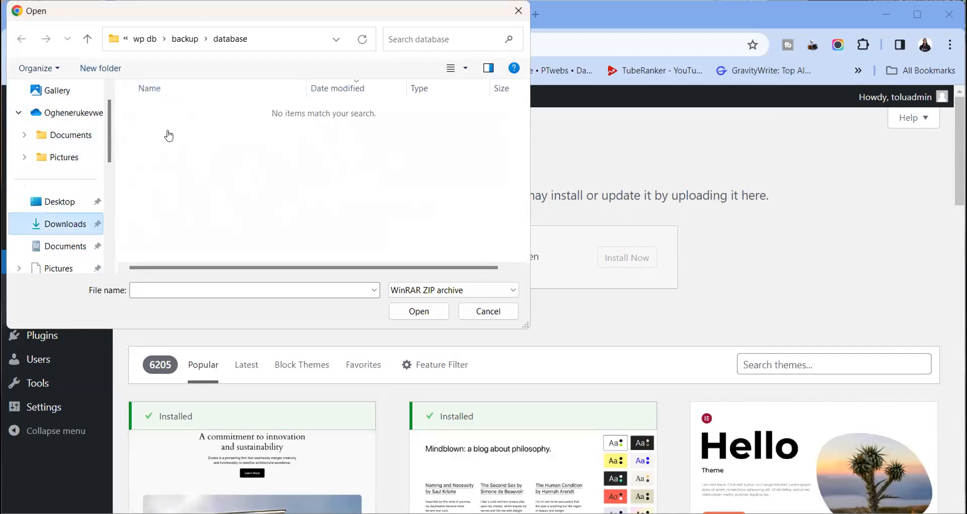
pyautogui.click(160, 142)
pyautogui.doubleClick(160, 143)
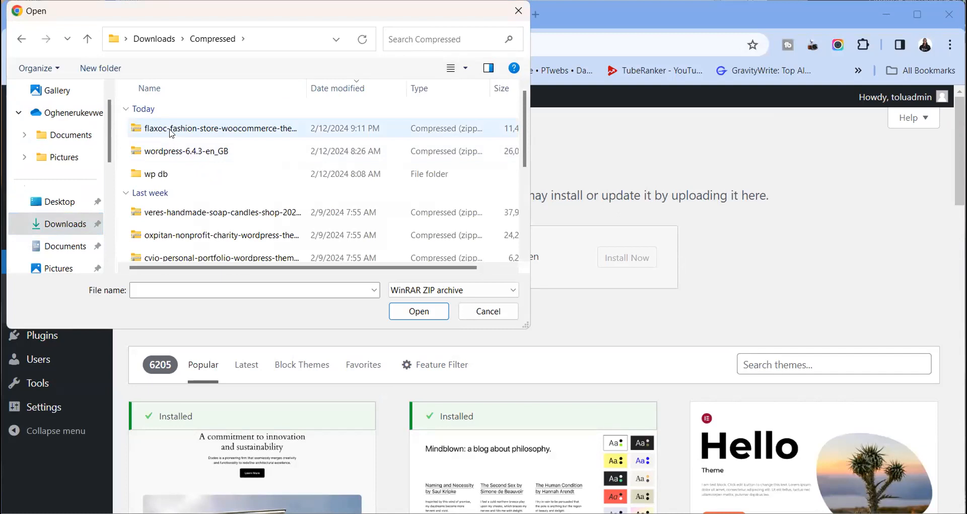
pyautogui.click(171, 132)
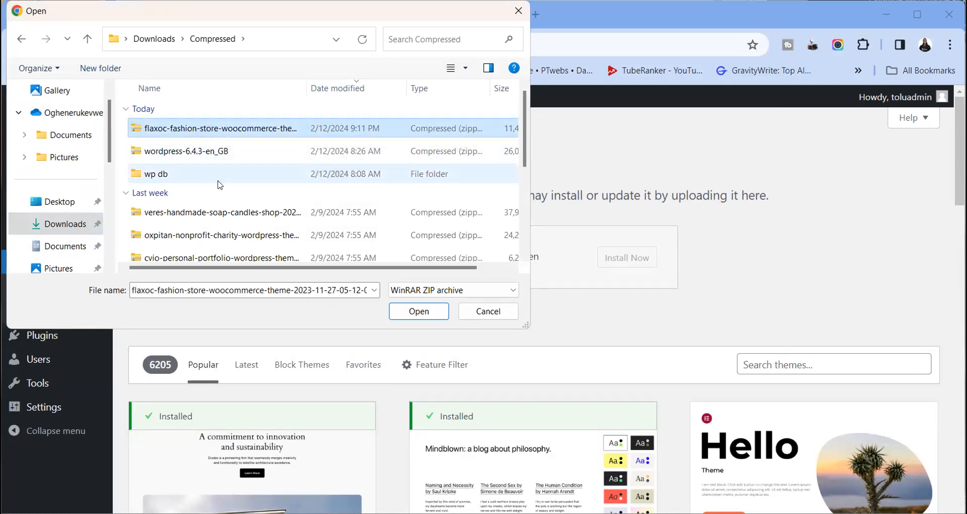
pyautogui.scroll(-2, 220, 185)
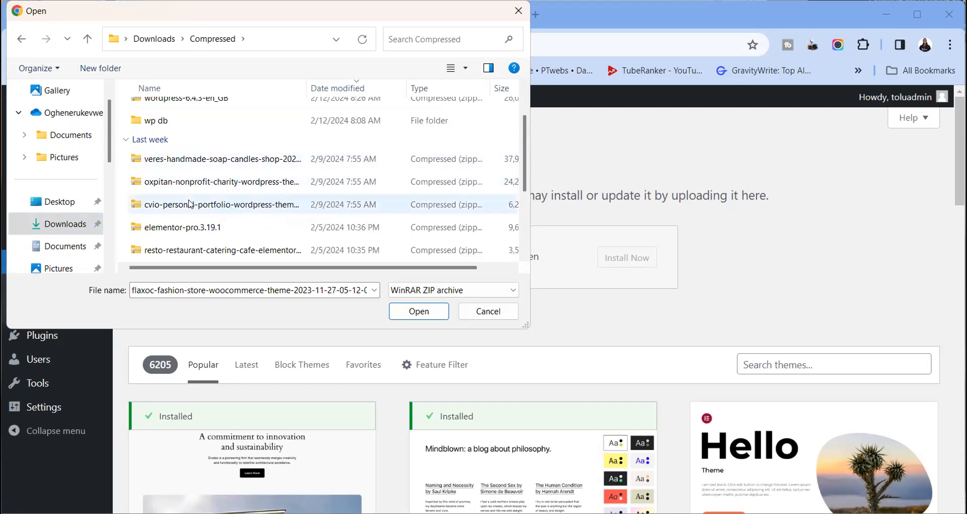
pyautogui.scroll(2, 183, 188)
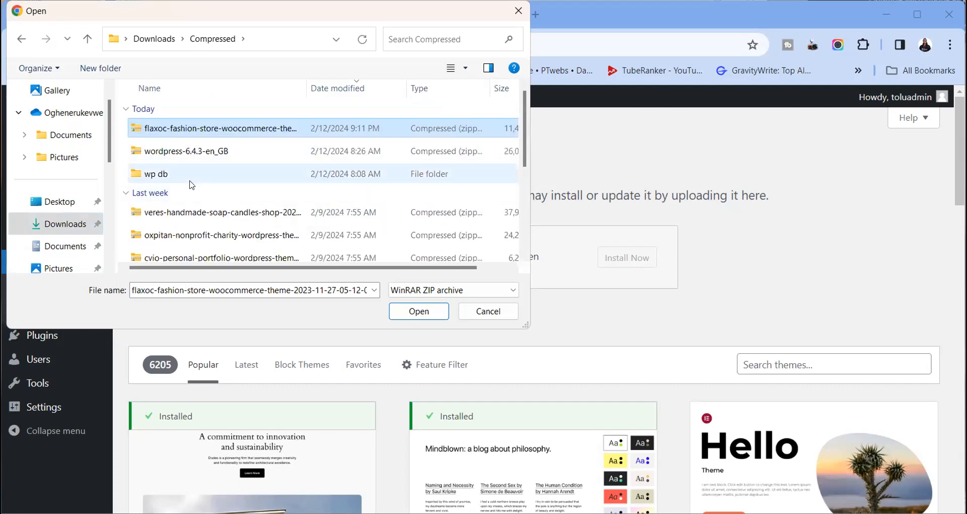
pyautogui.scroll(-4, 192, 216)
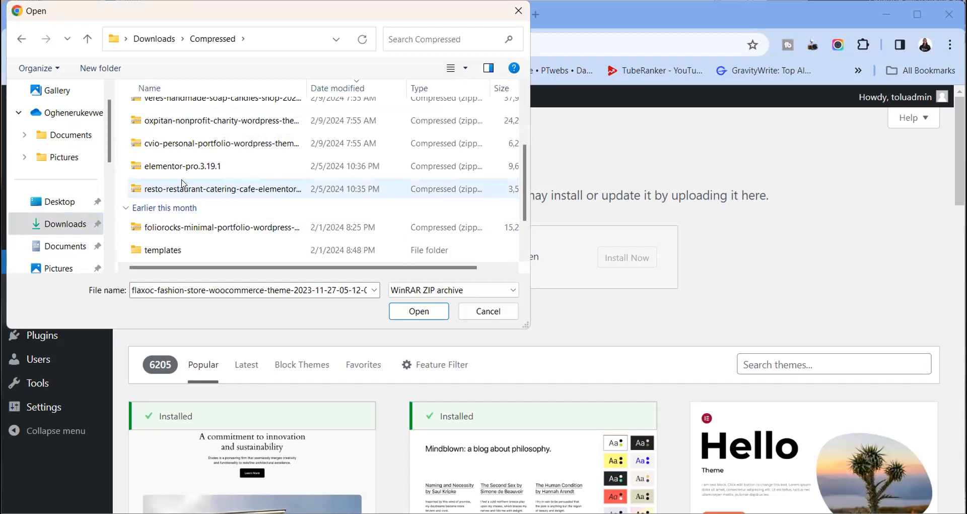
pyautogui.scroll(-2, 185, 177)
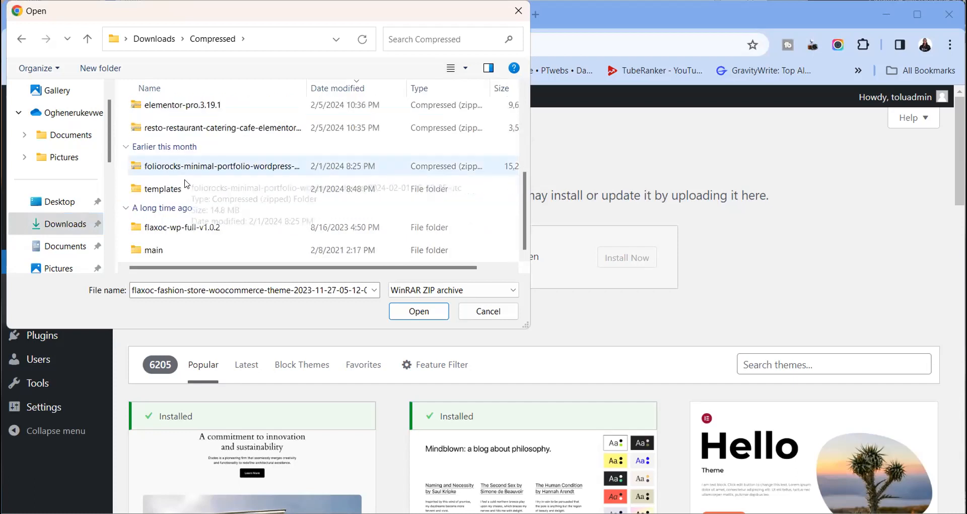
# Pick flaxoc.zip from the flaxoc-wp-full-v1.0.2 folder and install it as a theme
pyautogui.click(186, 233)
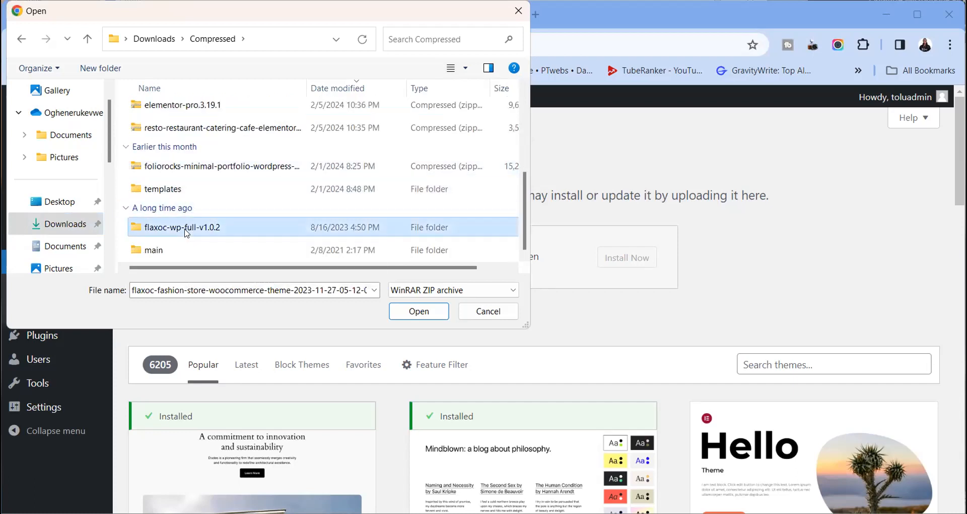
pyautogui.doubleClick(187, 232)
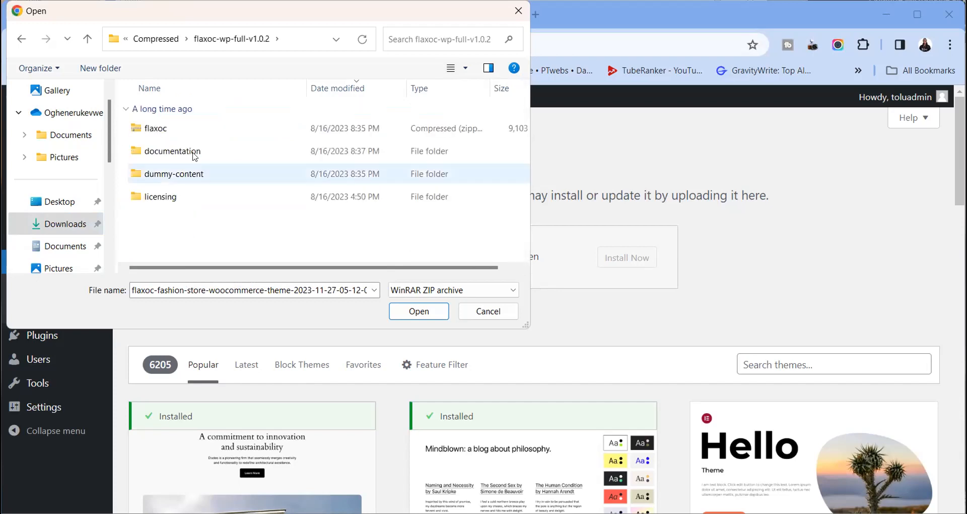
pyautogui.click(160, 130)
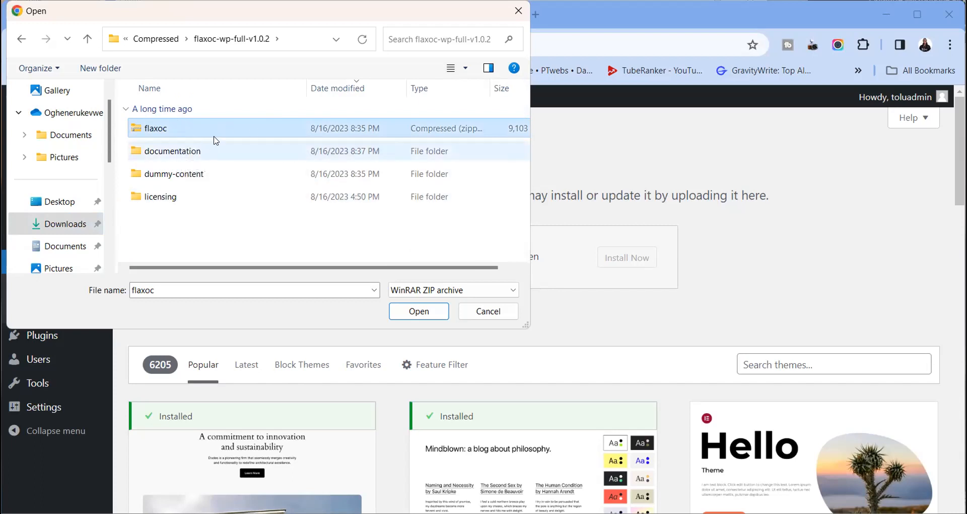
pyautogui.click(420, 310)
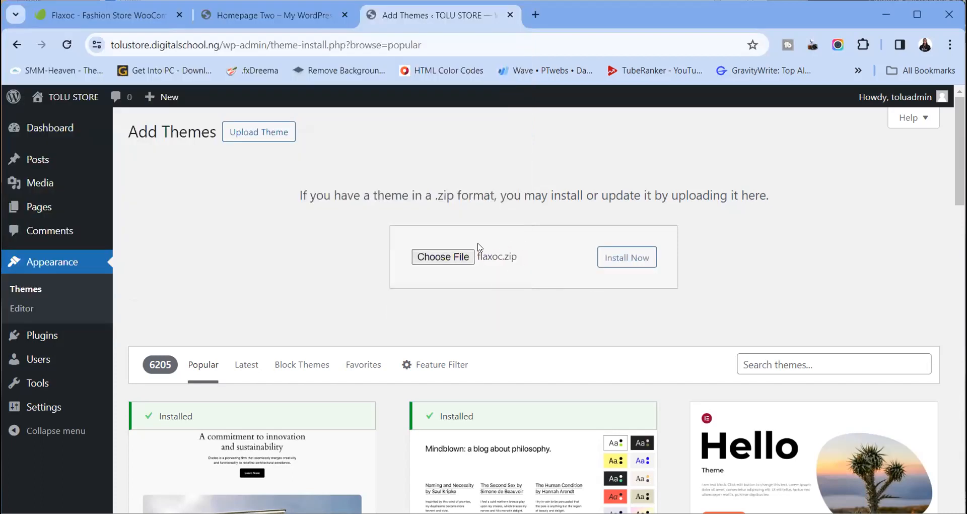
pyautogui.click(632, 255)
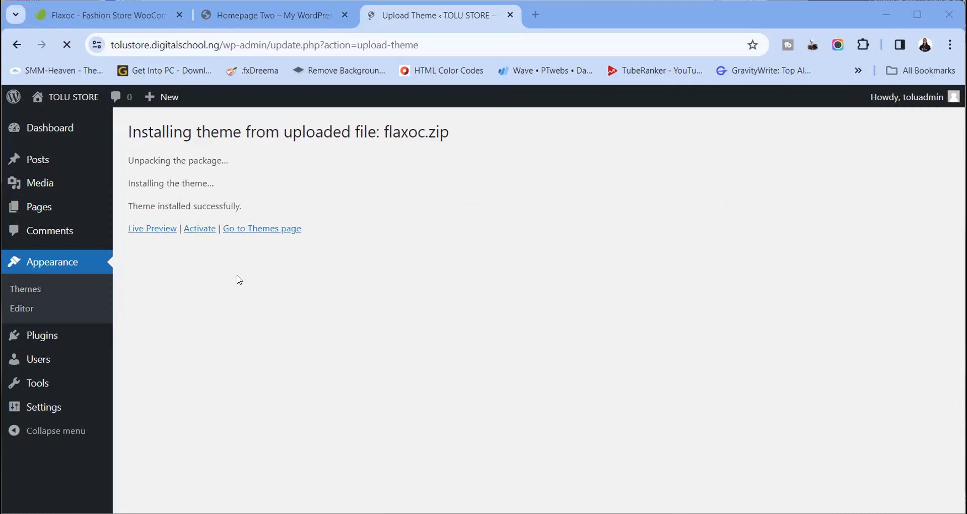
# Check the Flaxoc live preview in a separate tab, then activate the Flaxoc theme
pyautogui.rightClick(161, 237)
pyautogui.click(203, 247)
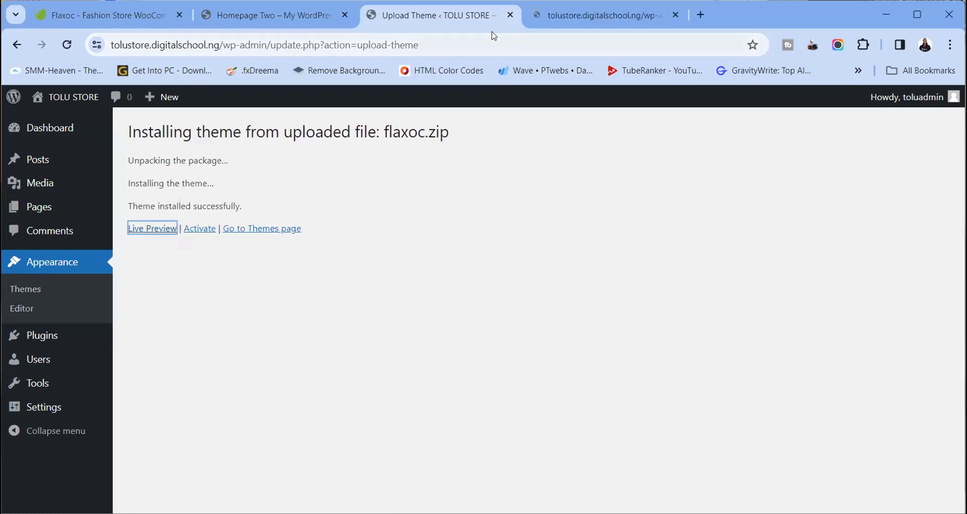
pyautogui.click(561, 22)
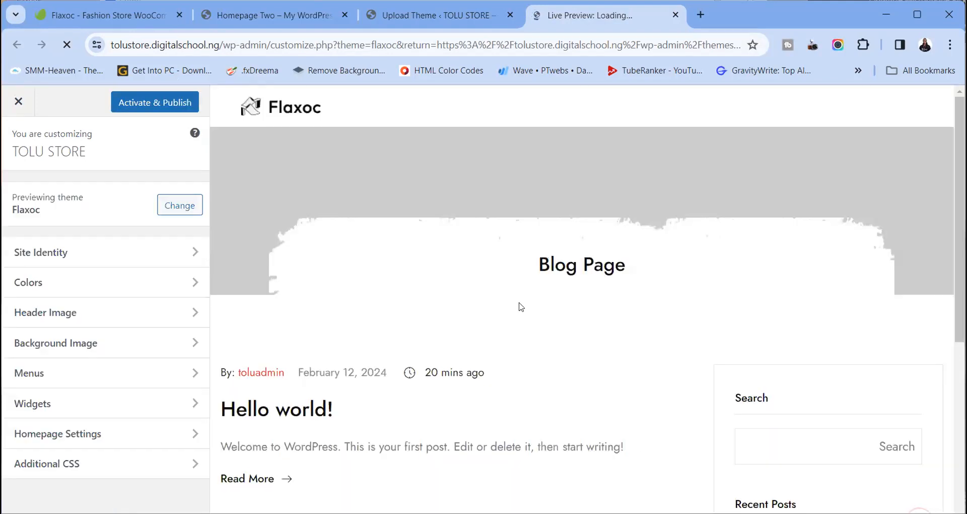
pyautogui.scroll(-8, 524, 255)
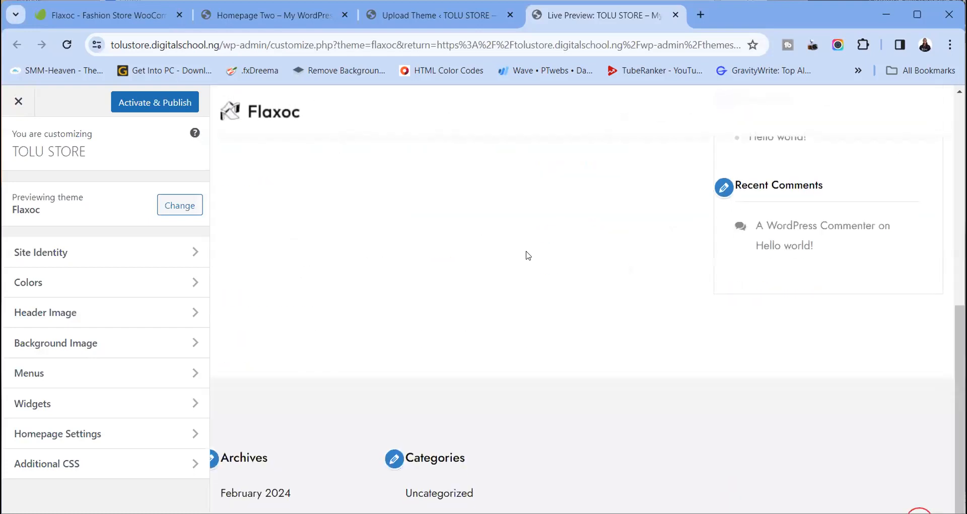
pyautogui.click(677, 16)
pyautogui.click(194, 230)
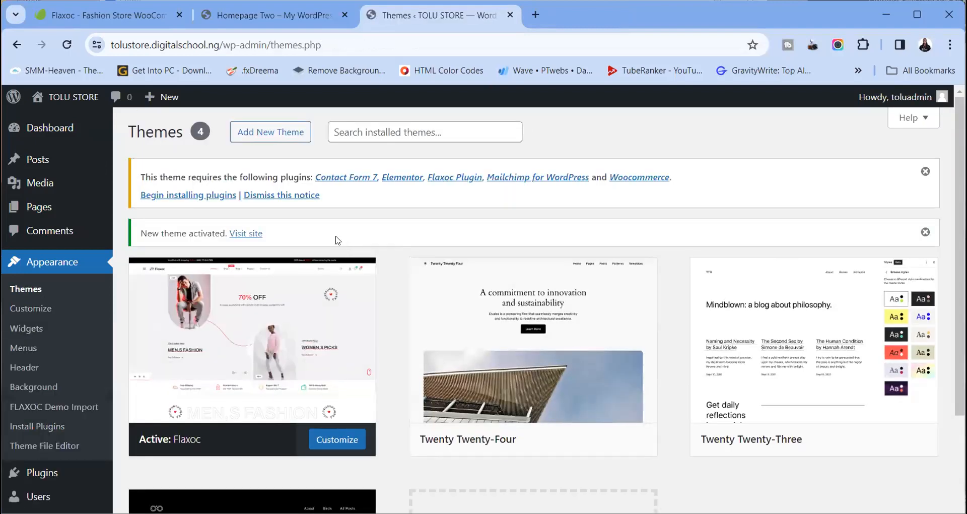
# Bulk-install Contact Form 7, Elementor, Flaxoc Plugin, Mailchimp for WordPress and Woocommerce
pyautogui.moveTo(143, 175); pyautogui.dragTo(669, 174)
pyautogui.click(179, 197)
pyautogui.click(136, 209)
pyautogui.click(170, 188)
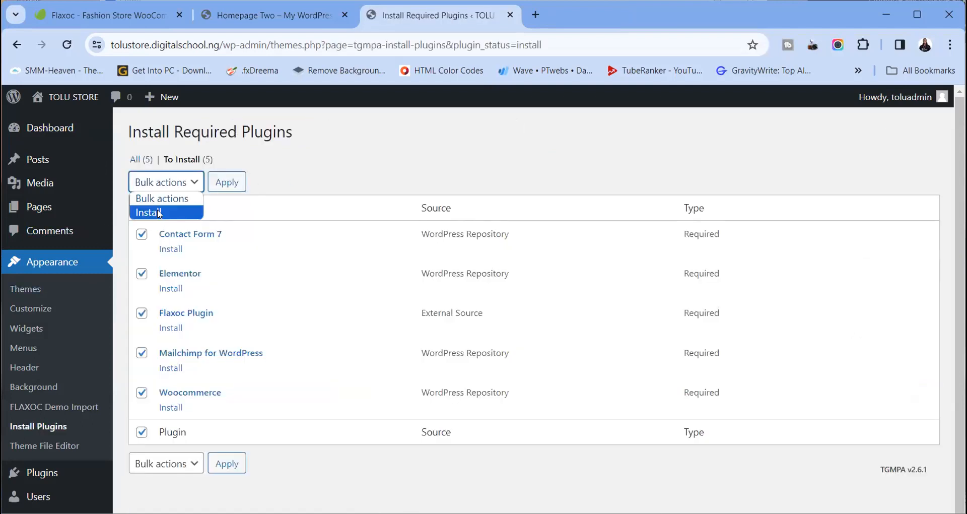
pyautogui.click(158, 213)
pyautogui.click(225, 183)
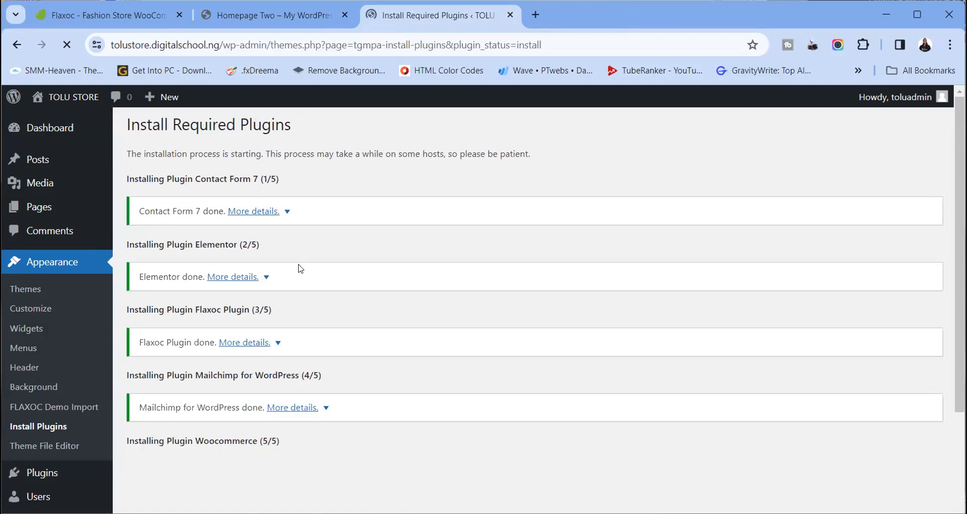
pyautogui.scroll(-3, 272, 270)
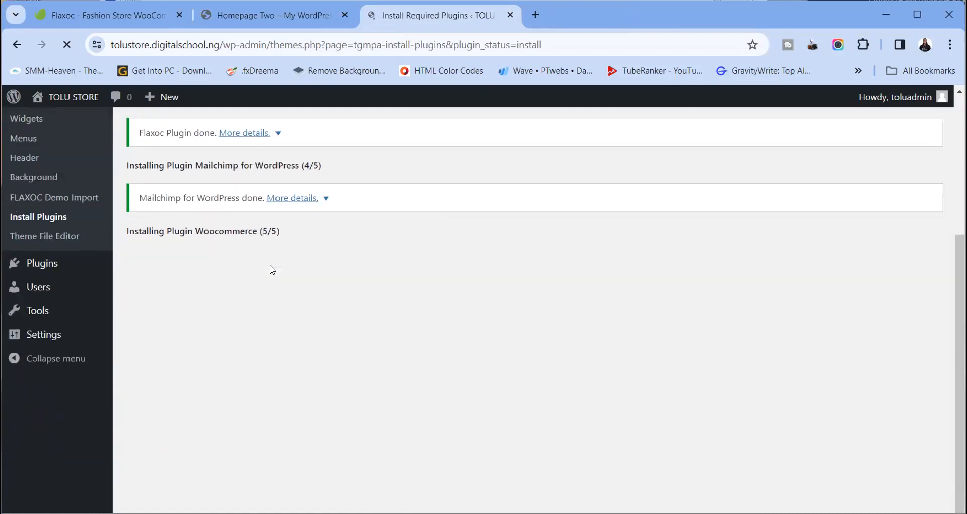
pyautogui.scroll(1, 305, 310)
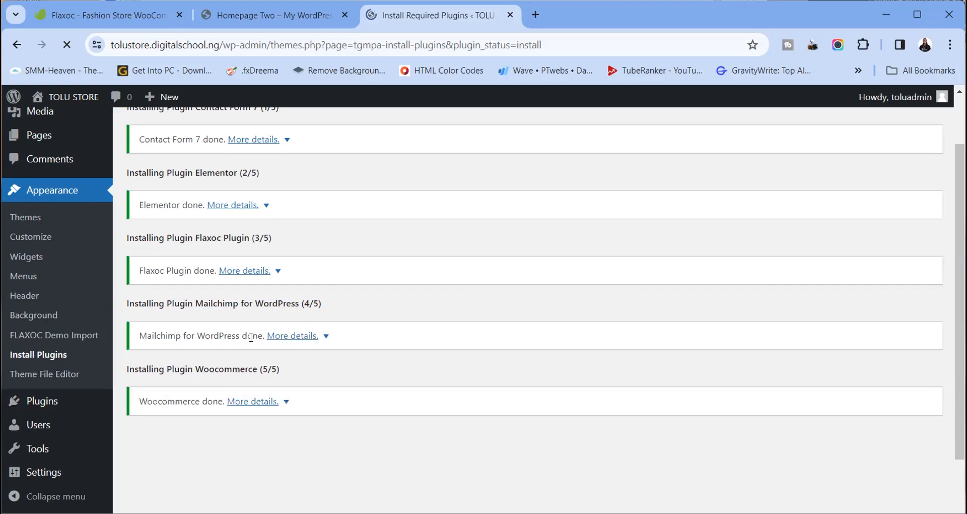
pyautogui.scroll(-3, 213, 444)
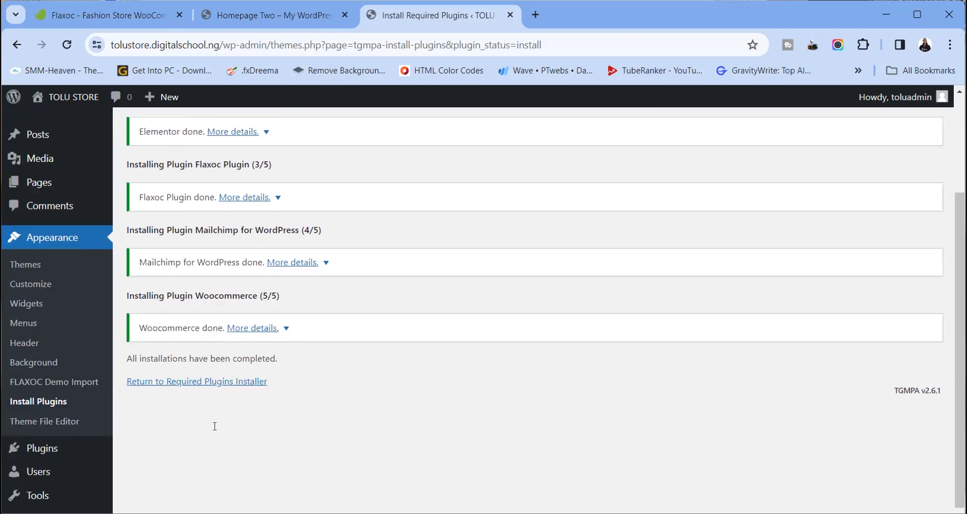
pyautogui.click(201, 317)
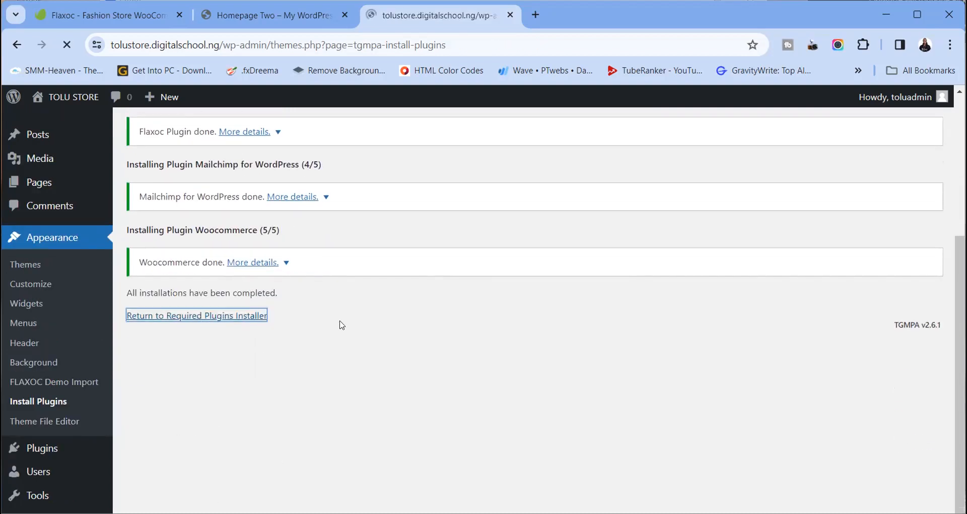
# Bulk-activate all five installed plugins and return to the dashboard
pyautogui.click(142, 209)
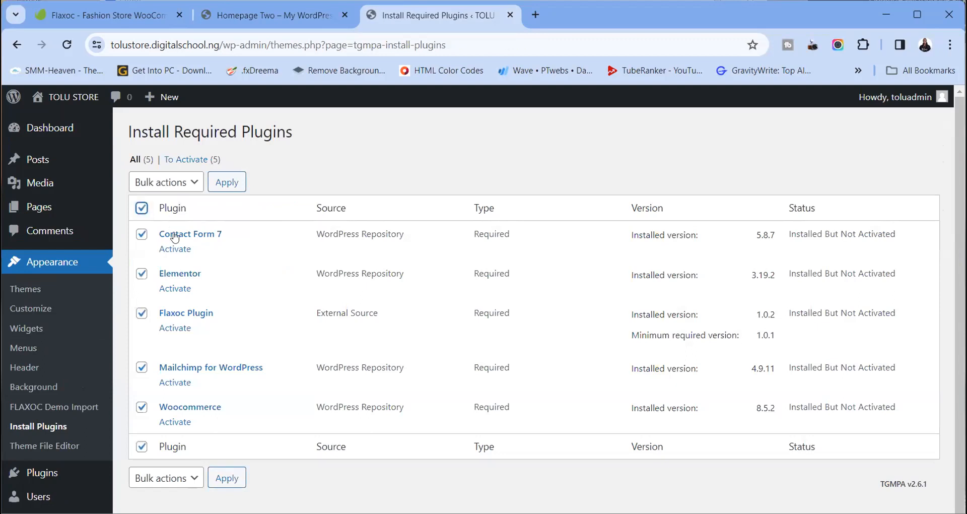
pyautogui.click(174, 188)
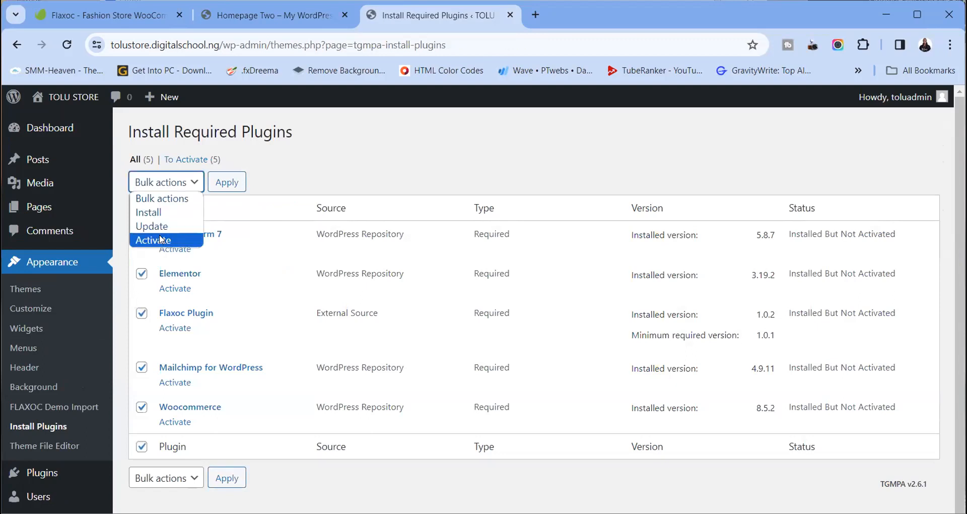
pyautogui.click(161, 239)
pyautogui.click(226, 182)
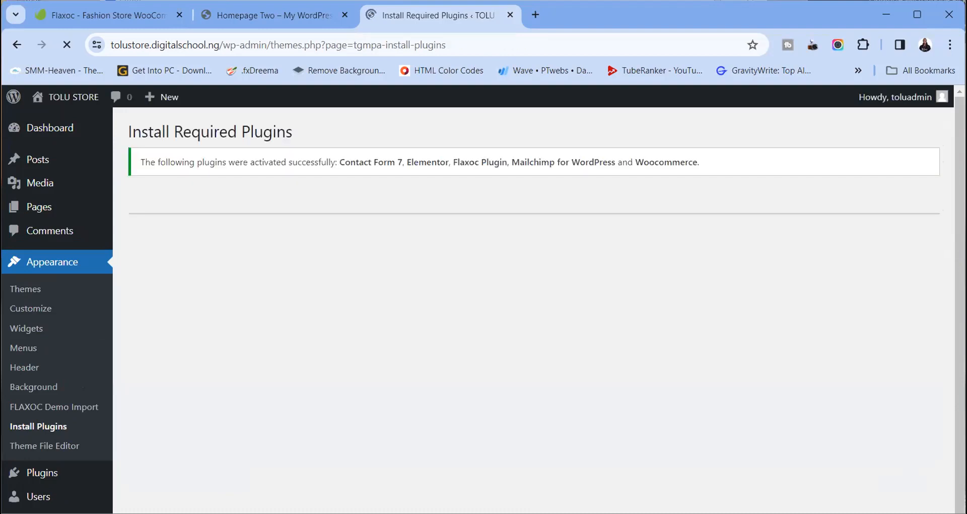
pyautogui.click(507, 392)
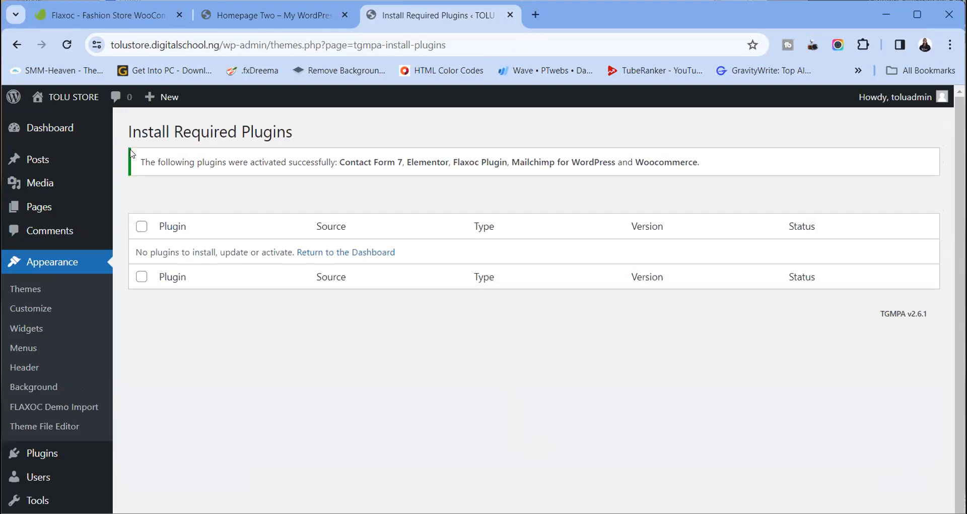
pyautogui.moveTo(138, 157); pyautogui.dragTo(713, 160)
pyautogui.click(328, 252)
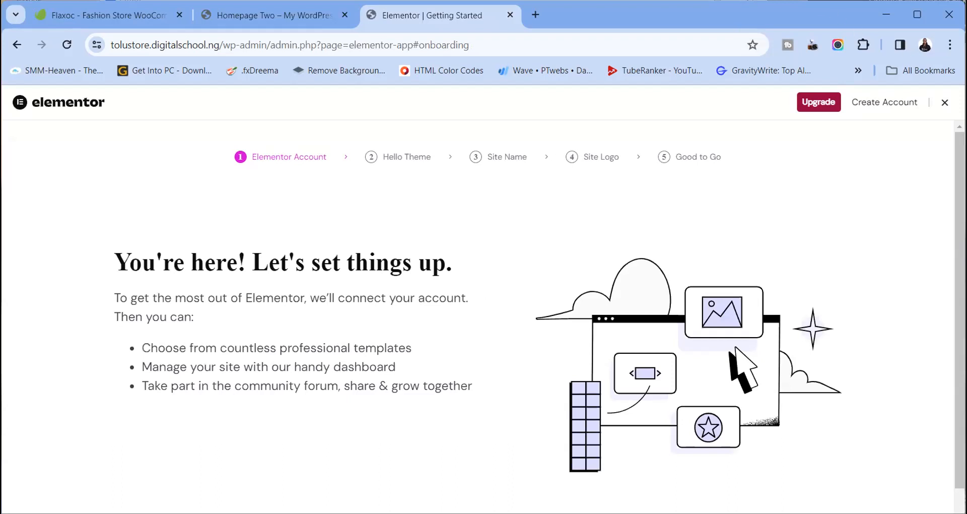
# Close the Elementor onboarding wizard to get back to the TOLU STORE dashboard
pyautogui.click(944, 103)
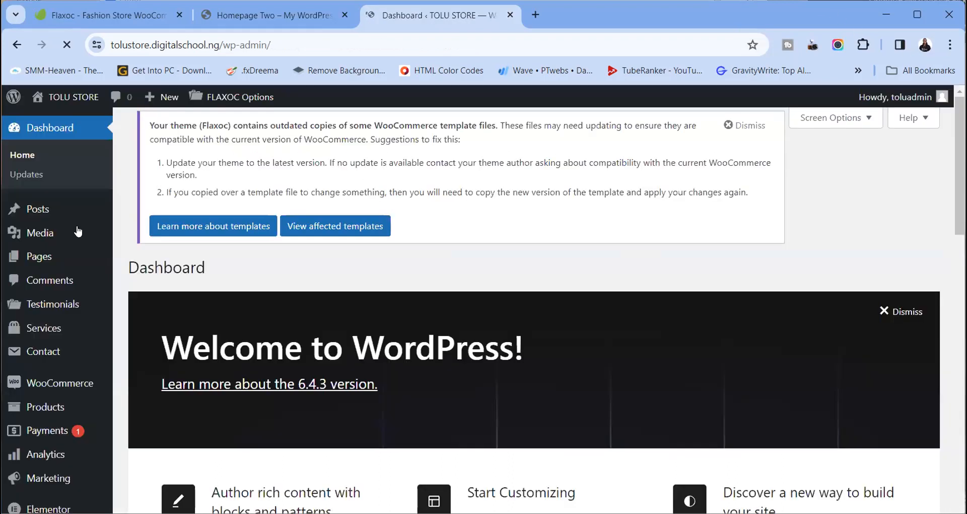
pyautogui.scroll(-3, 65, 236)
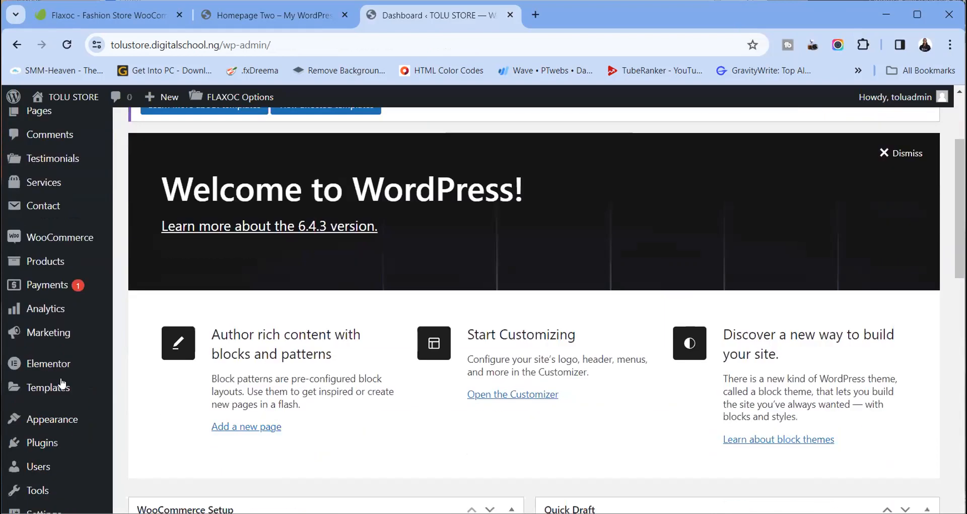
pyautogui.scroll(-4, 62, 384)
# Open FLAXOC Demo Import from the Appearance menu in a new tab
pyautogui.moveTo(63, 399)
pyautogui.click(51, 422)
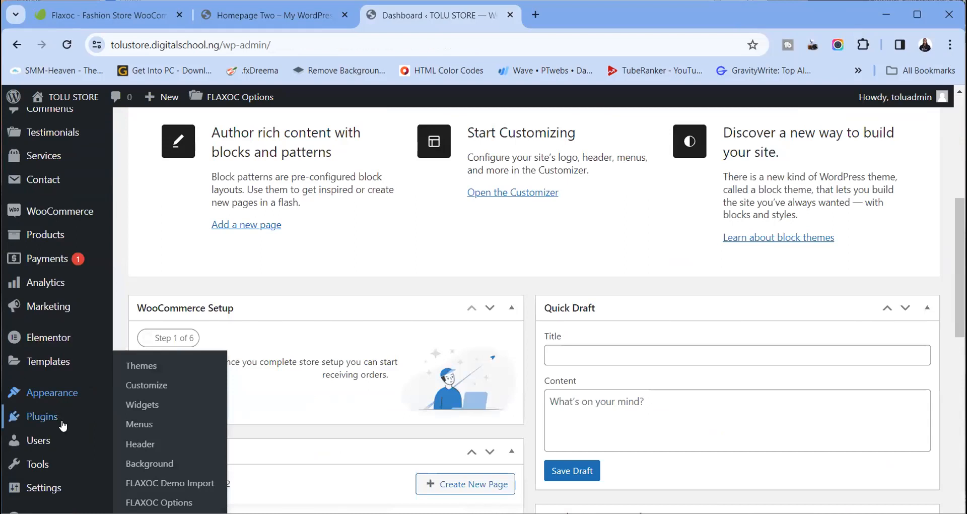
pyautogui.rightClick(152, 485)
pyautogui.click(220, 280)
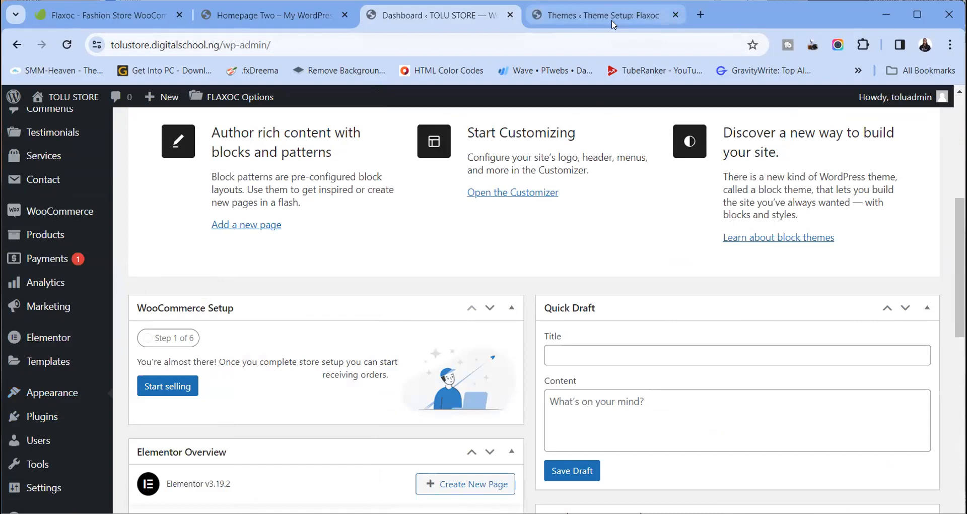
pyautogui.click(587, 16)
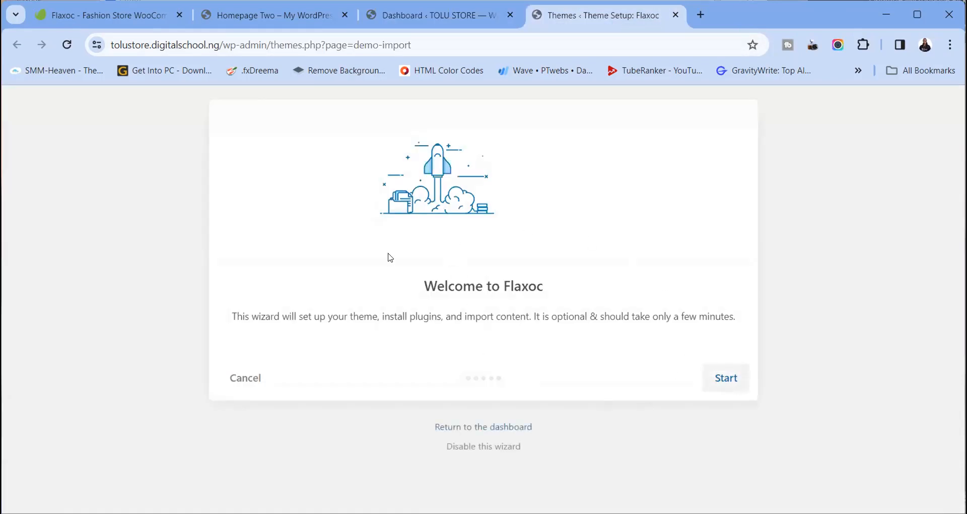
# Start the Welcome to Flaxoc wizard and continue past the System Health Check
pyautogui.moveTo(232, 315); pyautogui.dragTo(740, 317)
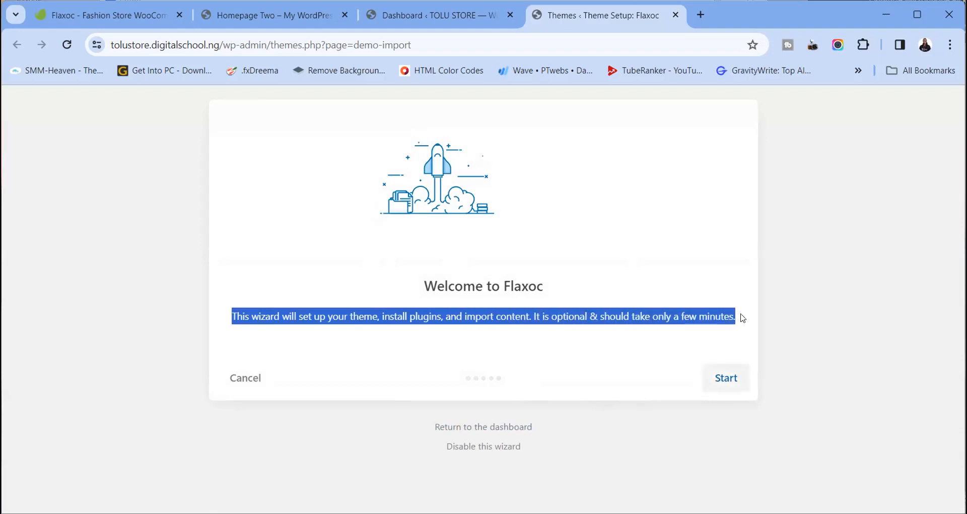
pyautogui.click(731, 380)
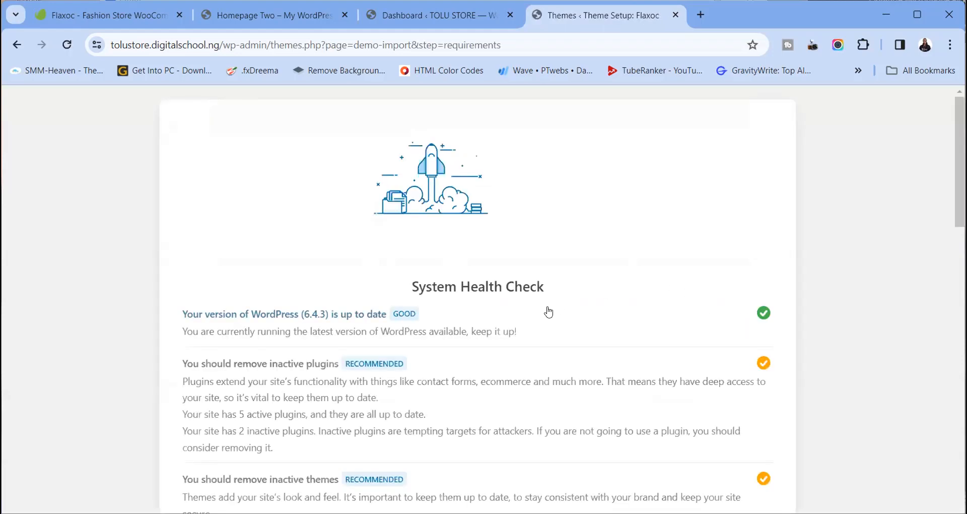
pyautogui.scroll(-4, 412, 324)
pyautogui.scroll(4, 412, 325)
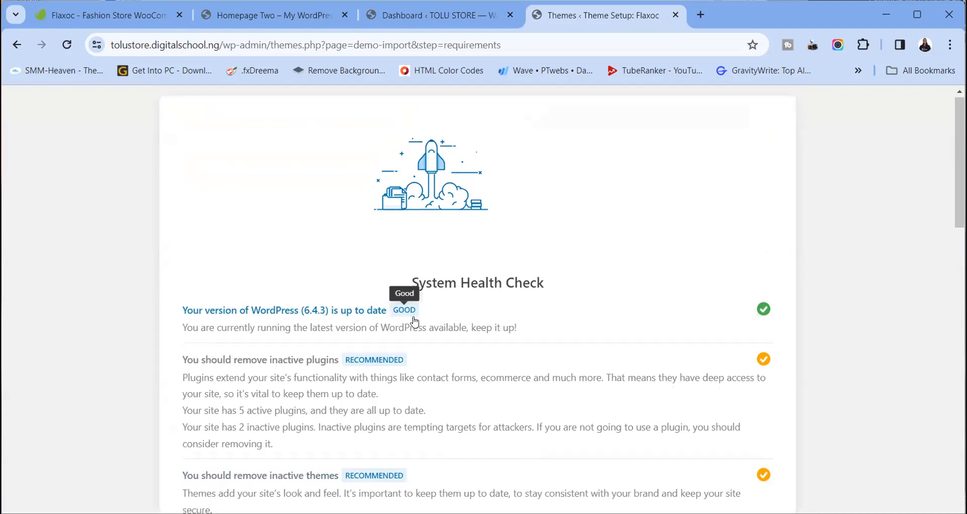
pyautogui.scroll(-7, 412, 322)
pyautogui.scroll(-4, 414, 321)
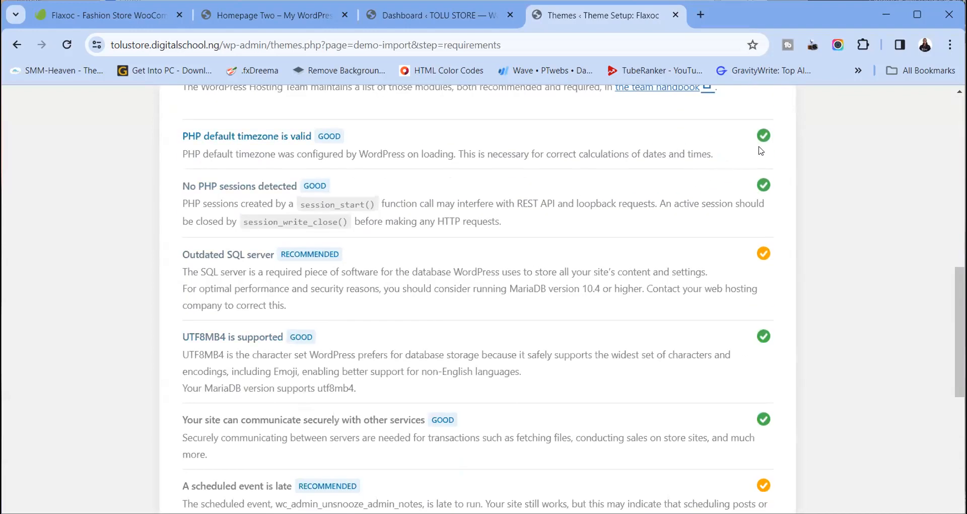
pyautogui.scroll(-4, 735, 283)
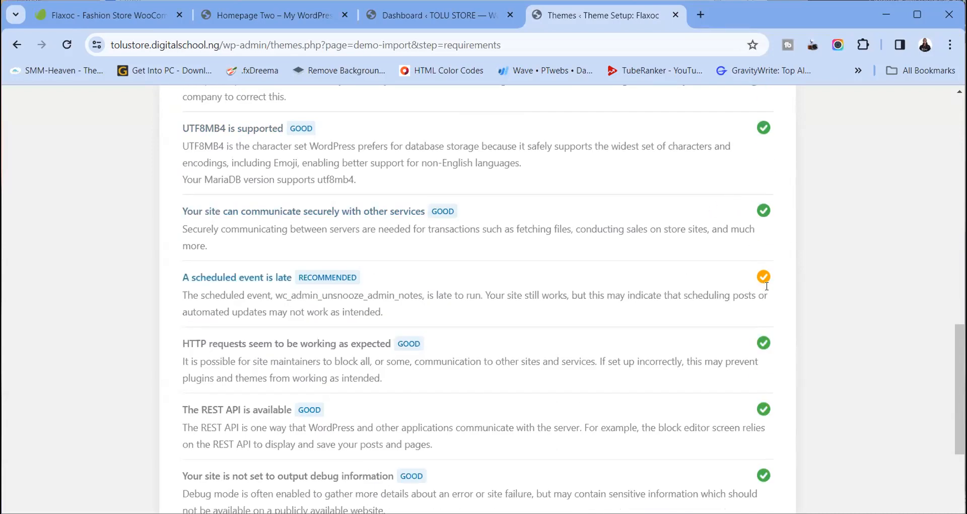
pyautogui.scroll(-7, 764, 287)
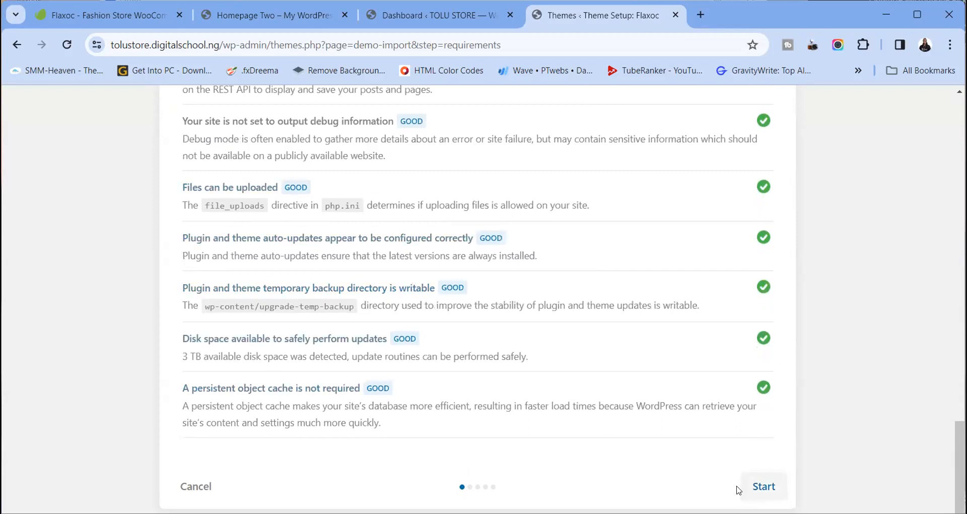
pyautogui.click(759, 486)
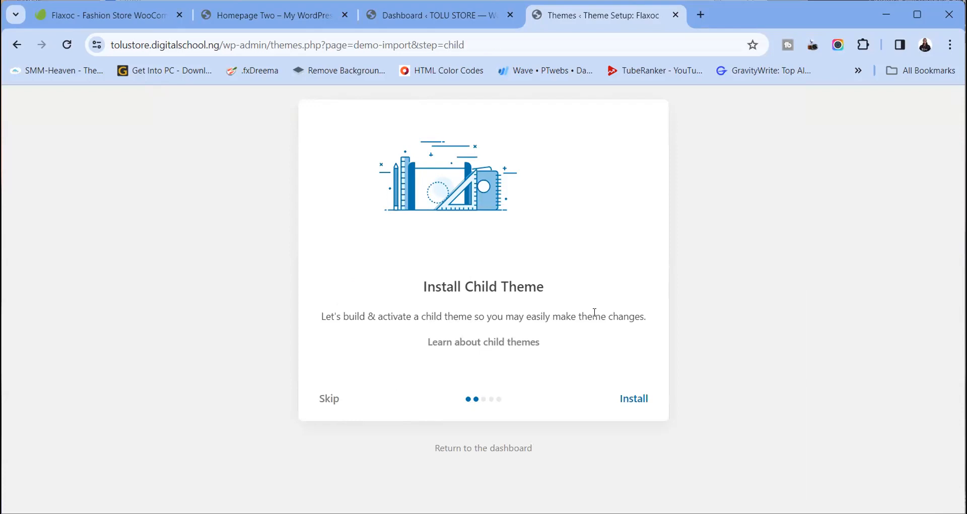
# Skip the child theme installation and continue to the Import Content step
pyautogui.click(337, 400)
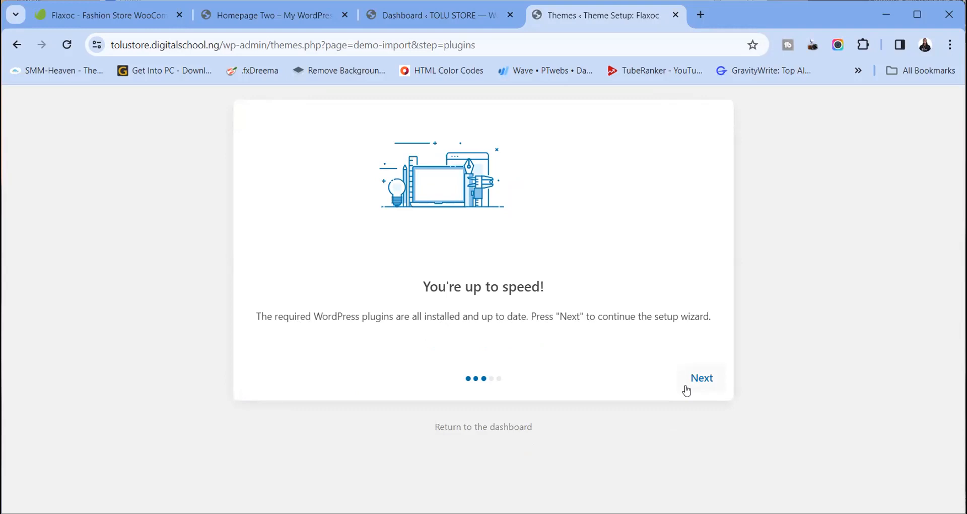
pyautogui.click(703, 381)
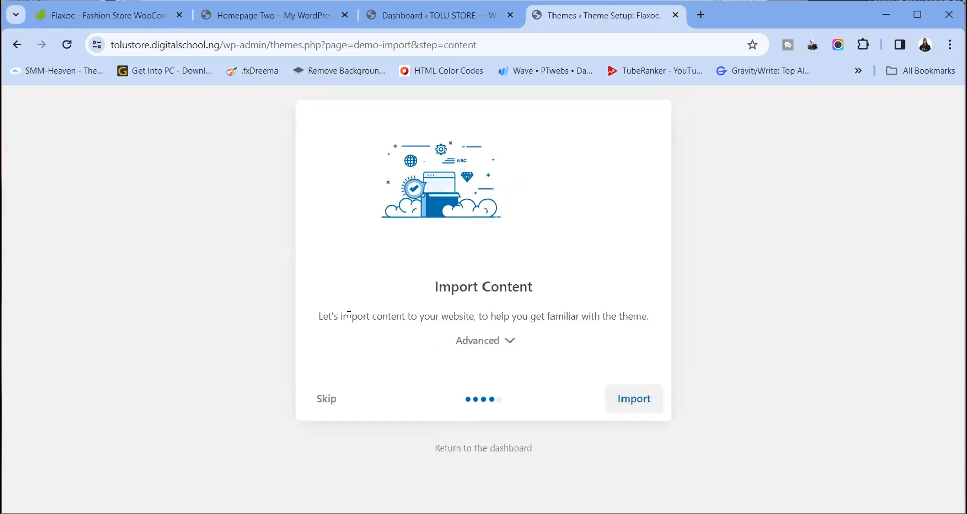
# Import the Flaxoc Content, Widgets and After import options from the Advanced section
pyautogui.click(510, 342)
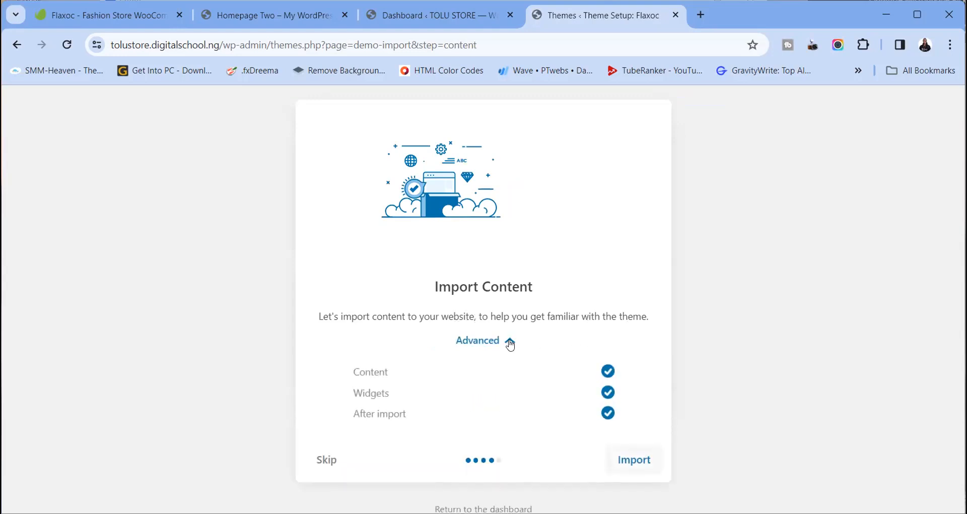
pyautogui.click(642, 464)
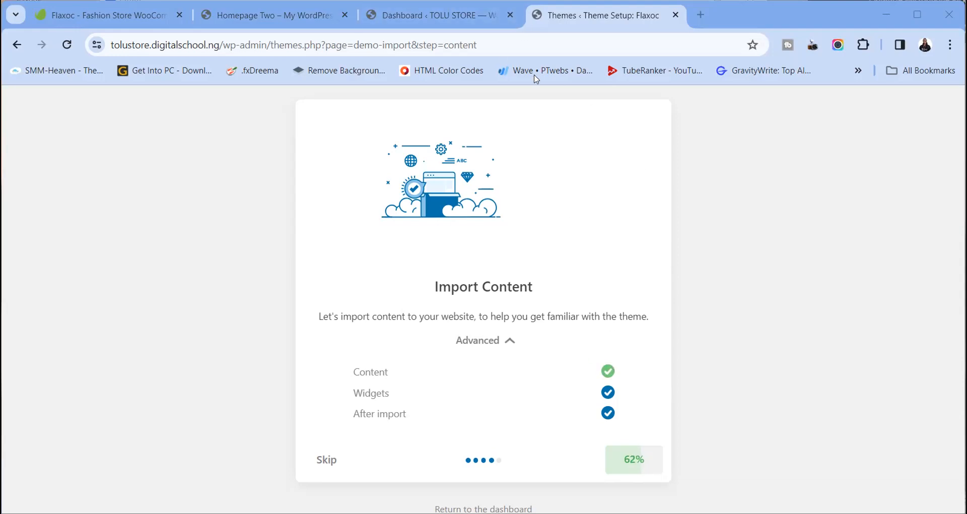
pyautogui.click(429, 10)
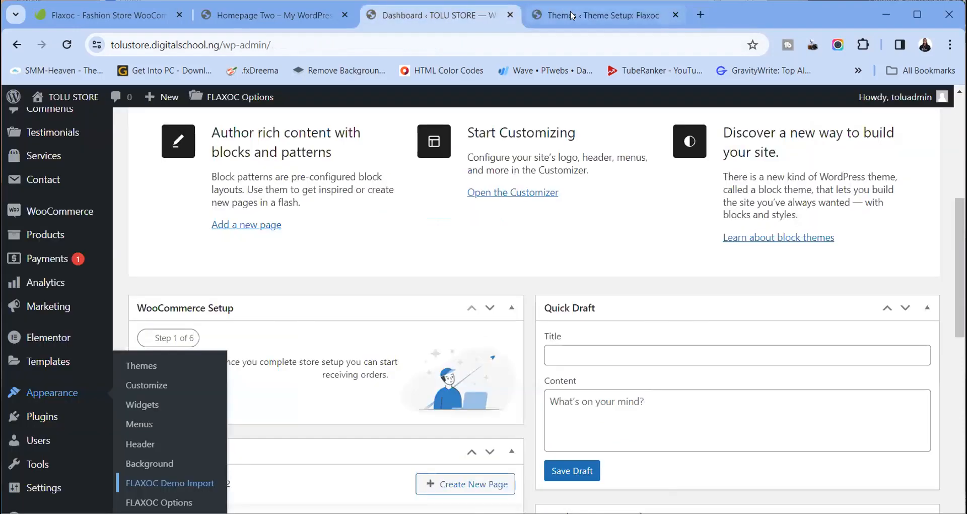
pyautogui.click(574, 16)
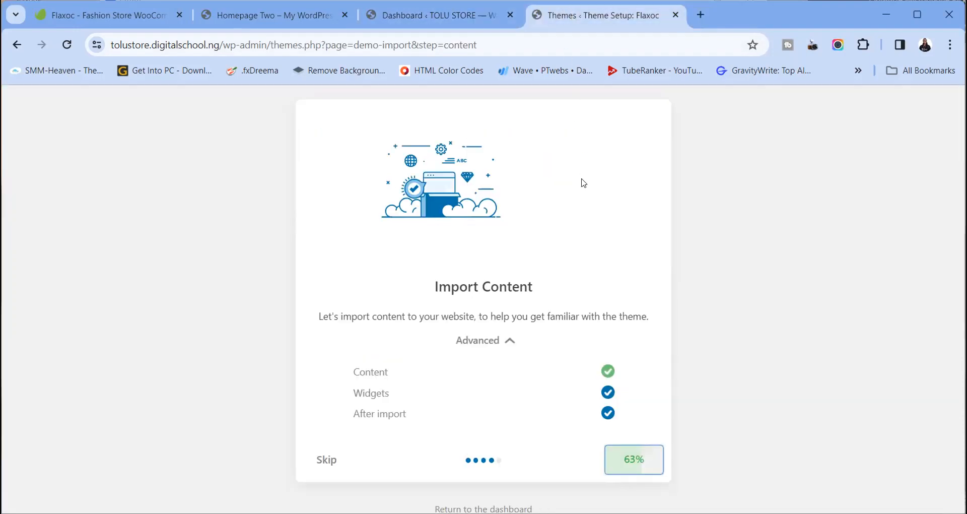
# View the Homepage Two storefront's menus and its second and third hero slides
pyautogui.click(311, 16)
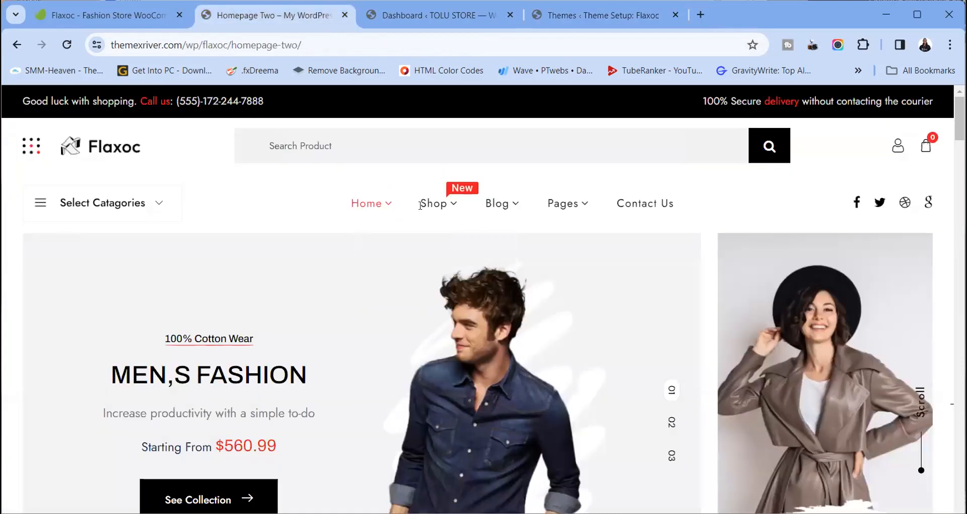
pyautogui.moveTo(425, 227)
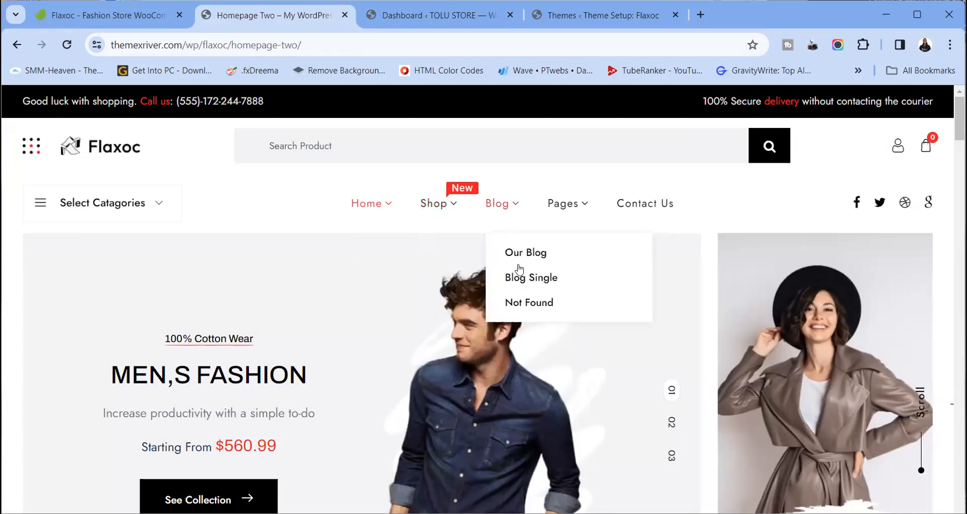
pyautogui.moveTo(514, 237)
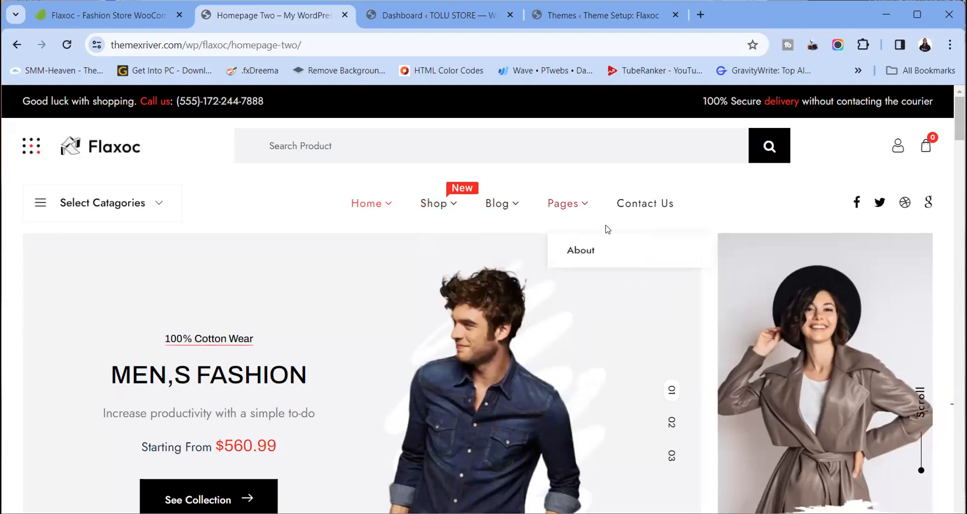
pyautogui.scroll(-4, 601, 345)
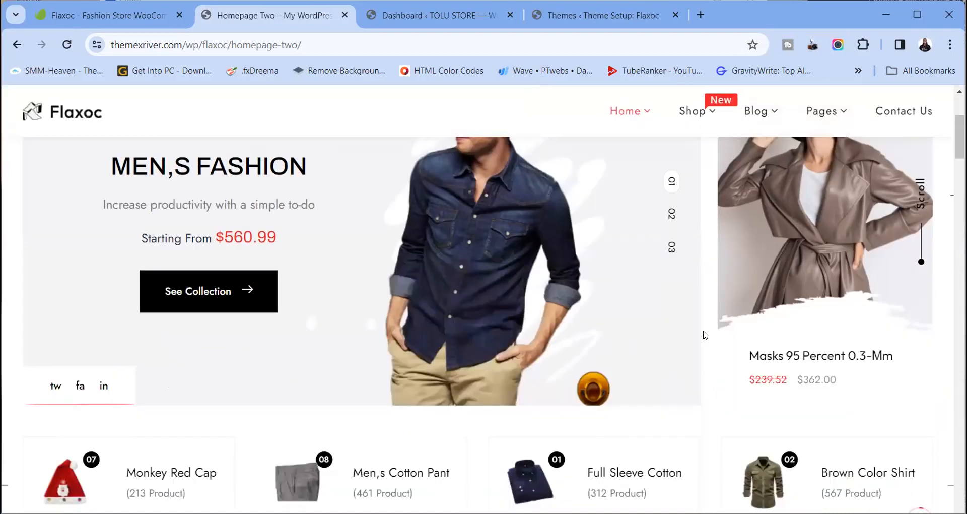
pyautogui.scroll(3, 672, 282)
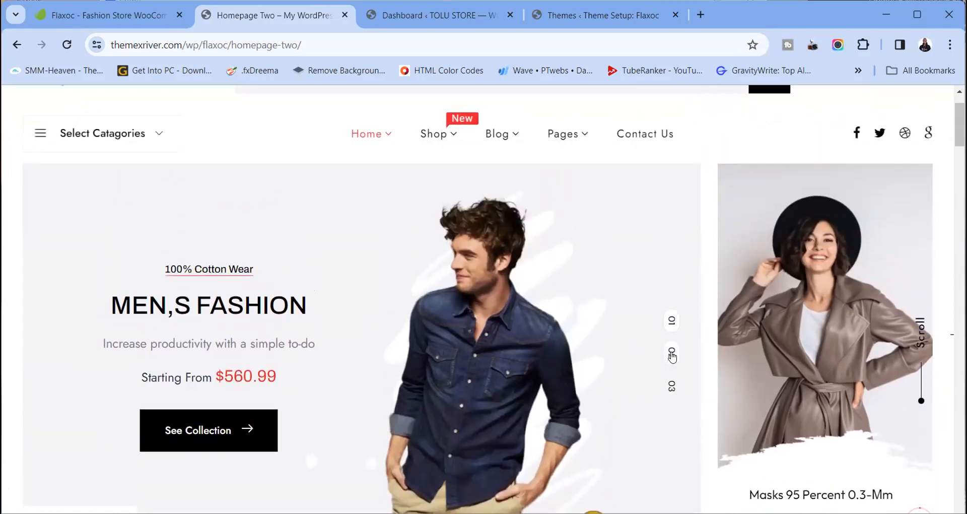
pyautogui.click(672, 354)
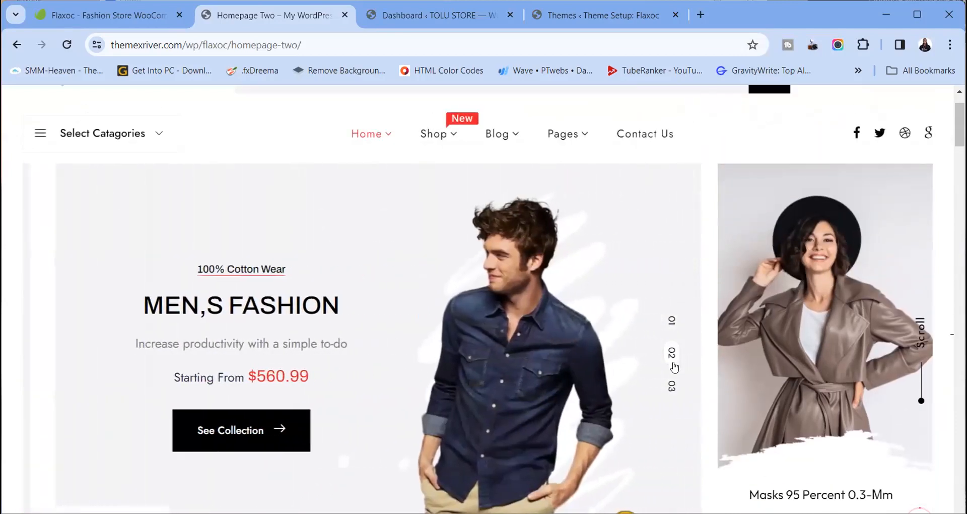
pyautogui.click(672, 386)
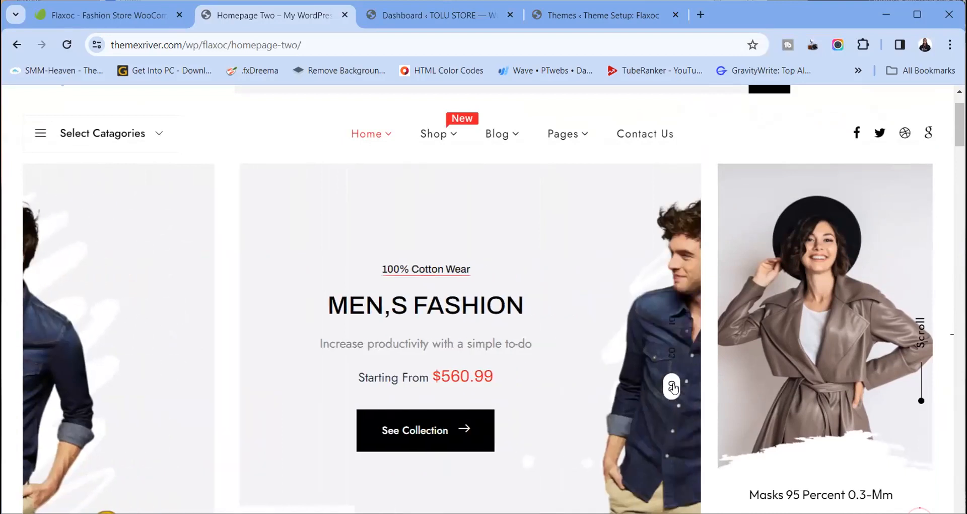
# Scroll through the Homepage Two sections down to the footer, then go back to setup
pyautogui.scroll(-5, 701, 363)
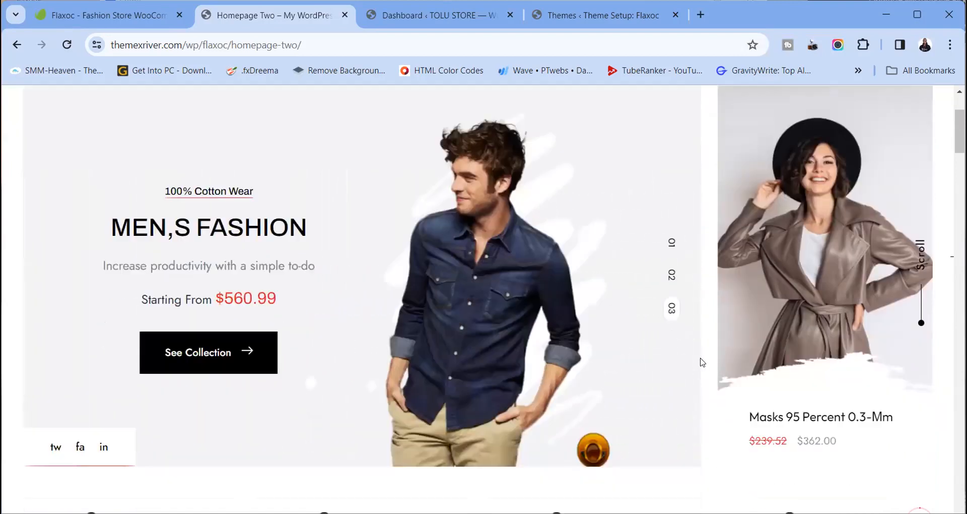
pyautogui.scroll(-5, 704, 352)
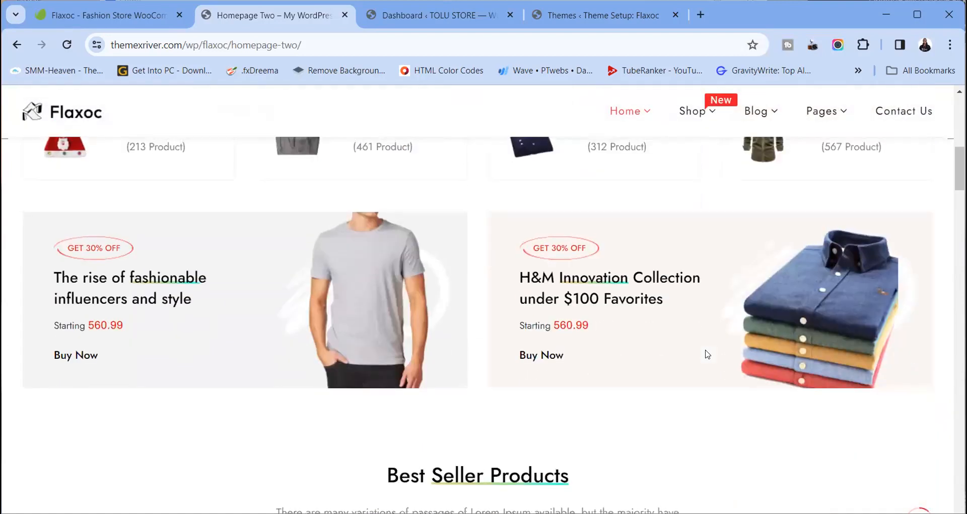
pyautogui.scroll(4, 703, 353)
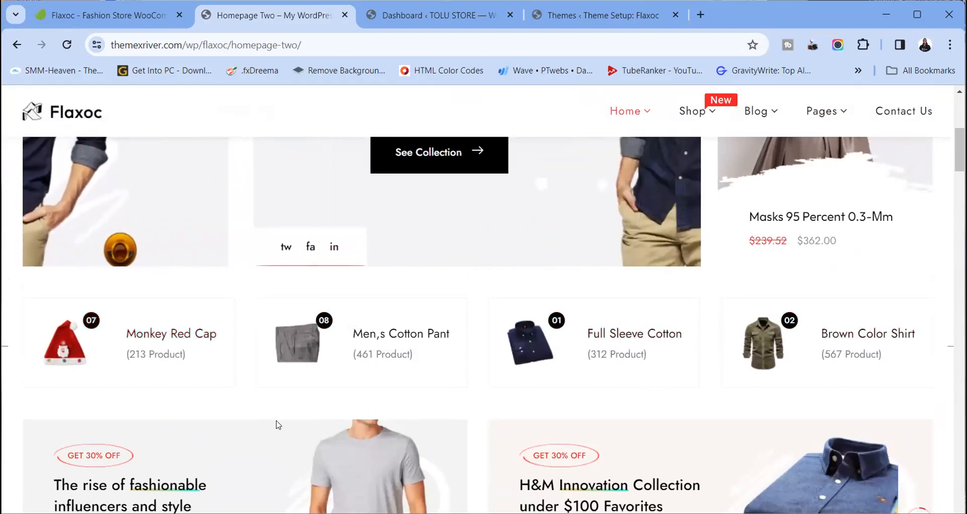
pyautogui.scroll(-5, 276, 422)
pyautogui.scroll(1, 276, 424)
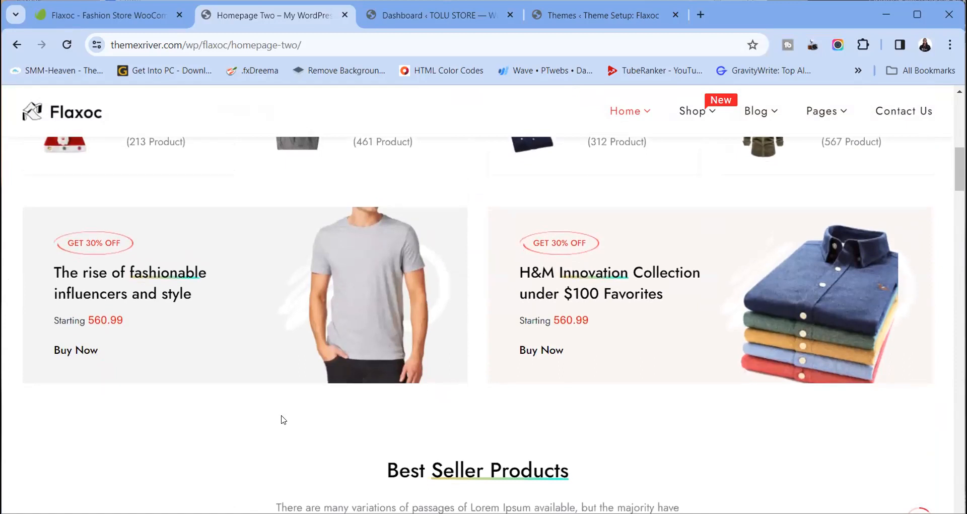
pyautogui.scroll(-8, 278, 424)
pyautogui.scroll(-6, 282, 420)
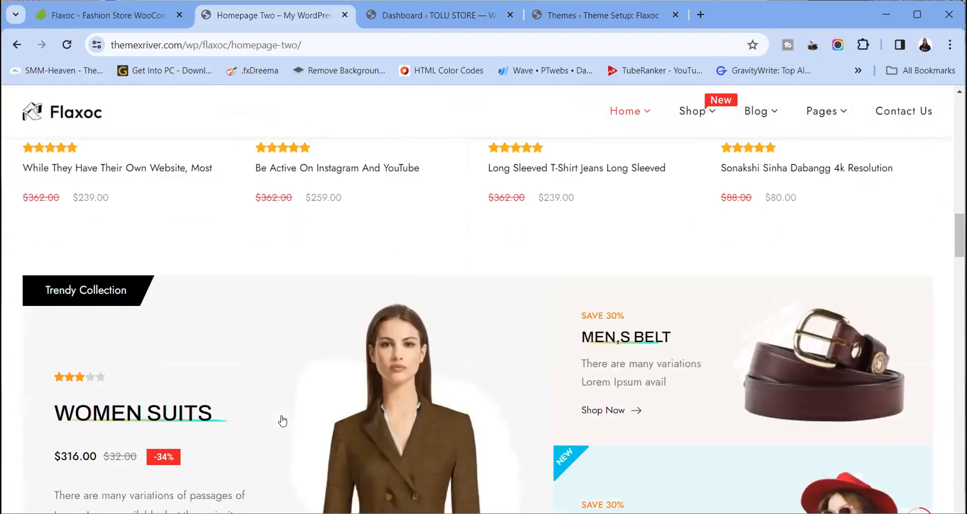
pyautogui.scroll(2, 283, 420)
pyautogui.scroll(-6, 282, 419)
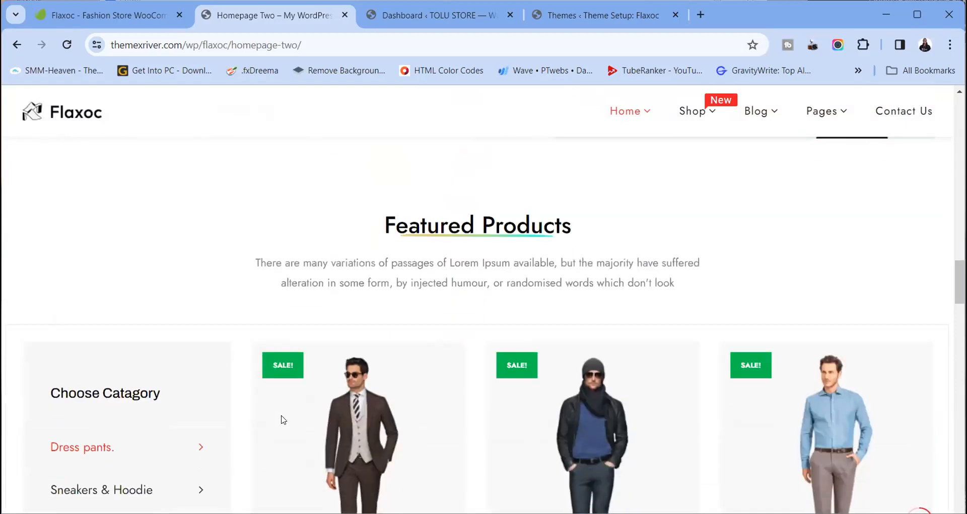
pyautogui.scroll(-2, 281, 420)
pyautogui.scroll(-4, 283, 421)
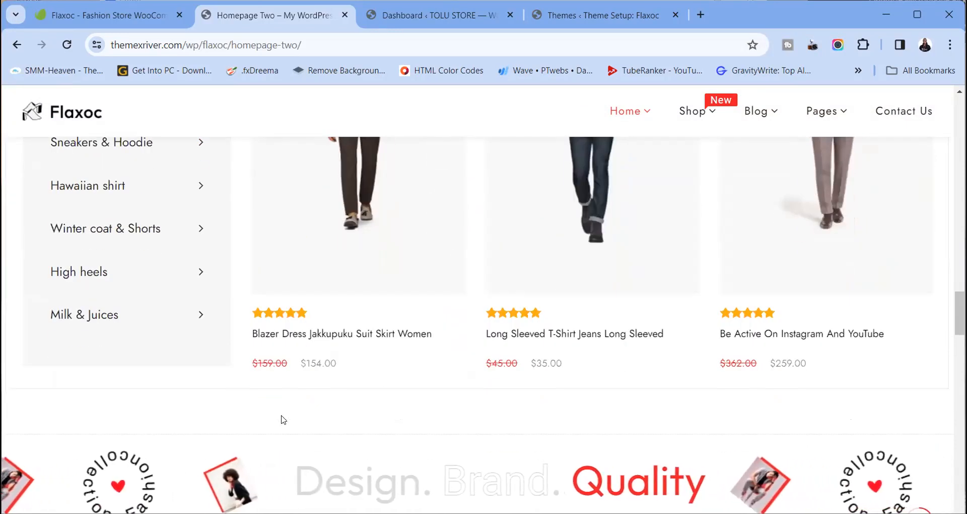
pyautogui.scroll(-6, 283, 420)
pyautogui.scroll(-15, 283, 418)
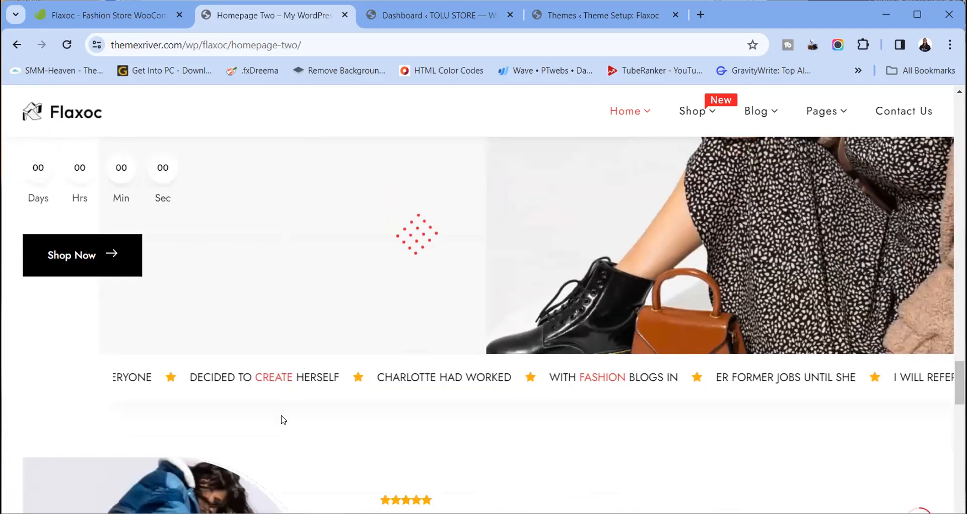
pyautogui.scroll(-10, 282, 416)
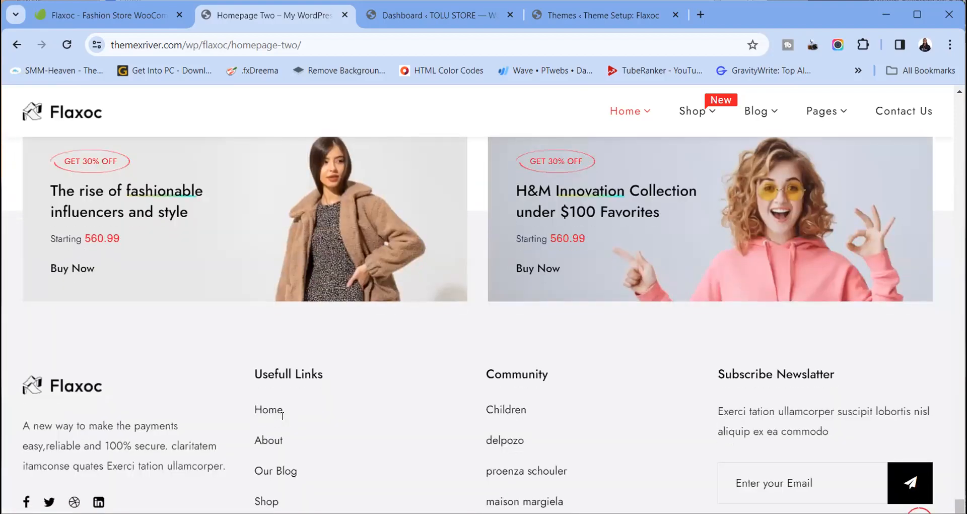
pyautogui.scroll(13, 282, 411)
pyautogui.scroll(15, 283, 420)
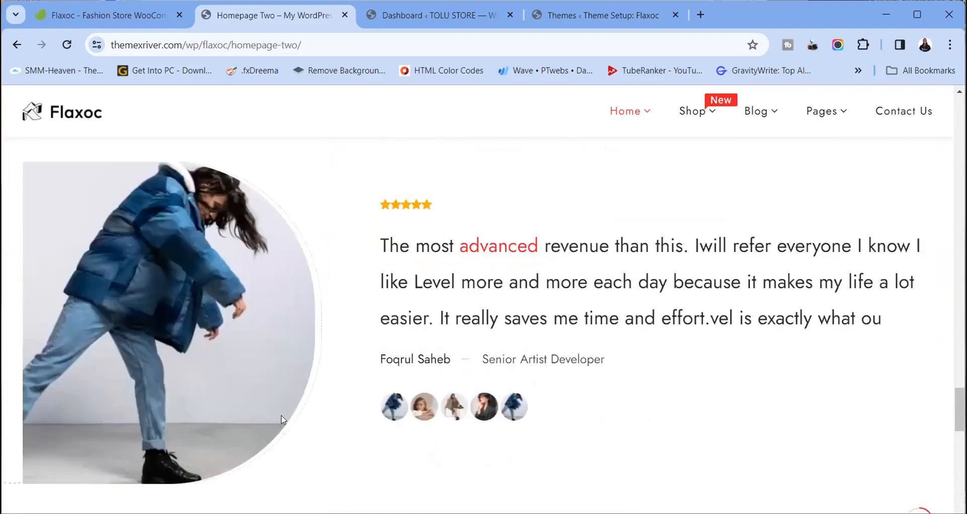
pyautogui.scroll(10, 283, 419)
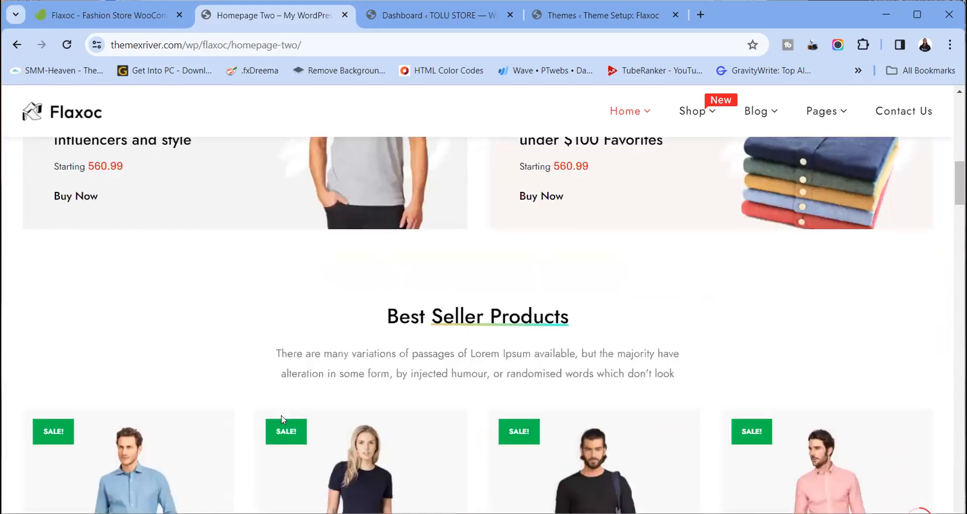
pyautogui.click(575, 20)
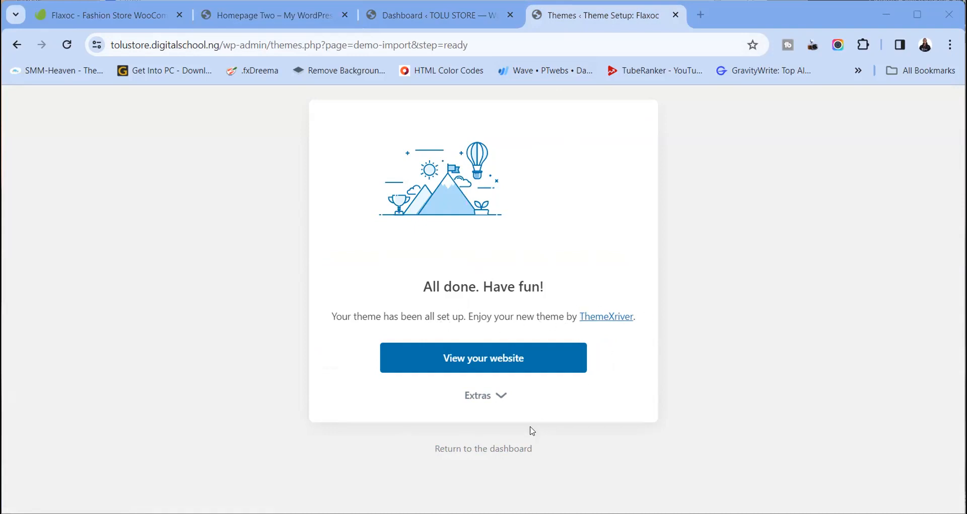
# Expand Extras on the All done screen and view the TOLU STORE website
pyautogui.click(511, 401)
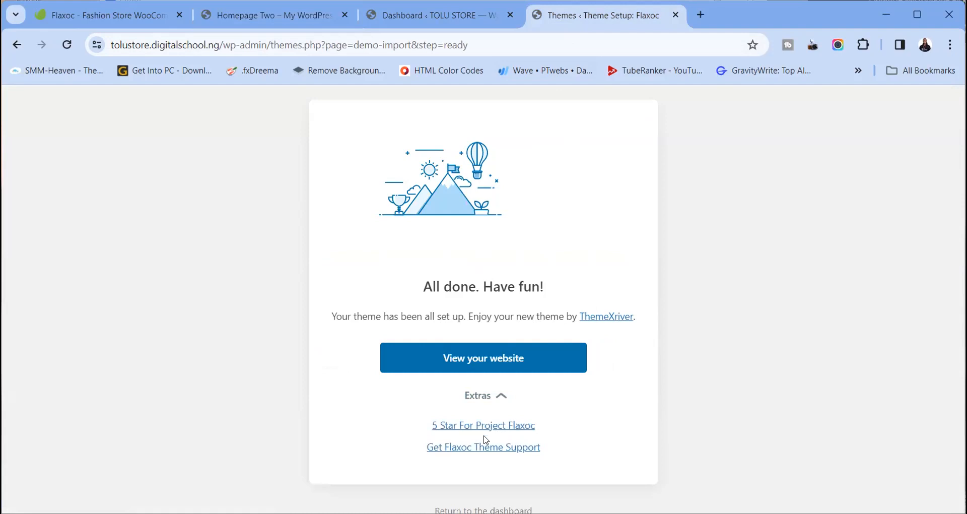
pyautogui.click(498, 358)
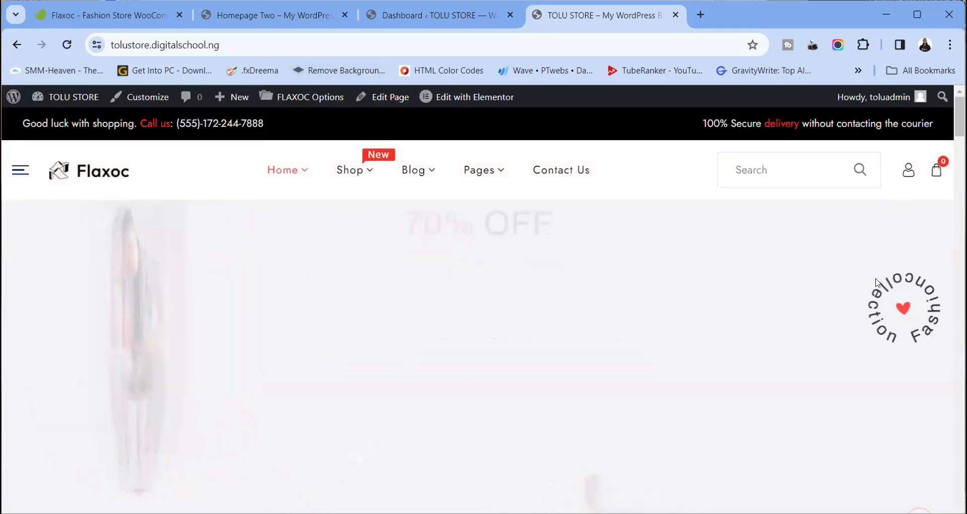
# Open the Shop menu link in a new tab and switch to the new TOLU STORE tab
pyautogui.scroll(-5, 731, 356)
pyautogui.scroll(-3, 731, 356)
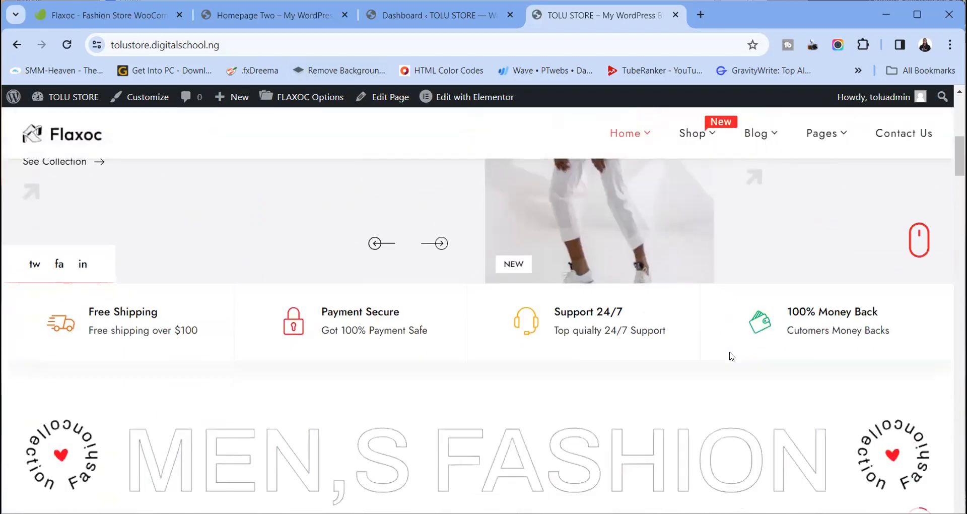
pyautogui.scroll(10, 732, 356)
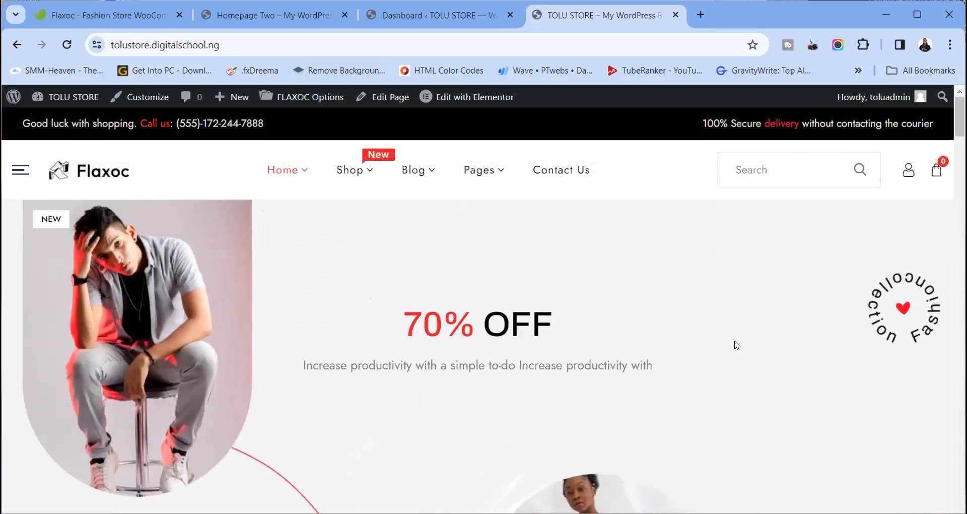
pyautogui.moveTo(368, 172)
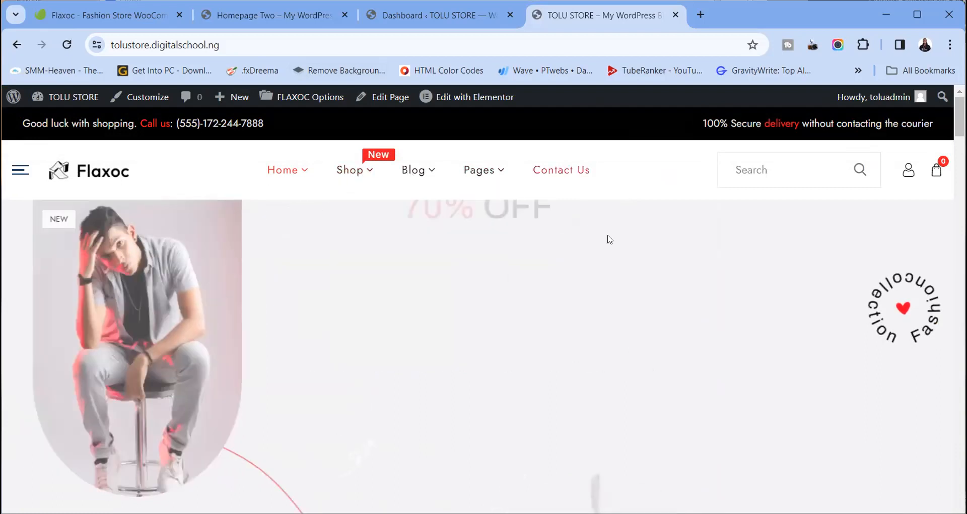
pyautogui.scroll(-20, 613, 240)
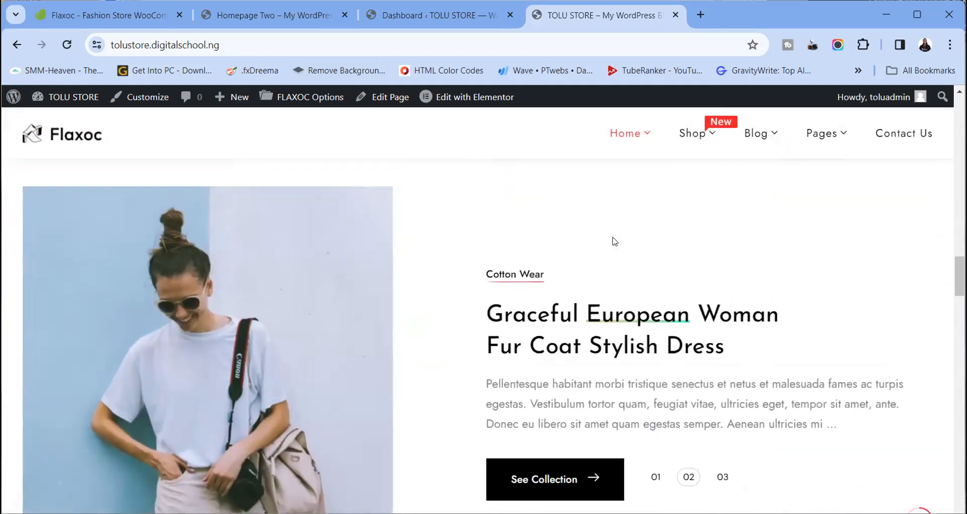
pyautogui.scroll(20, 613, 240)
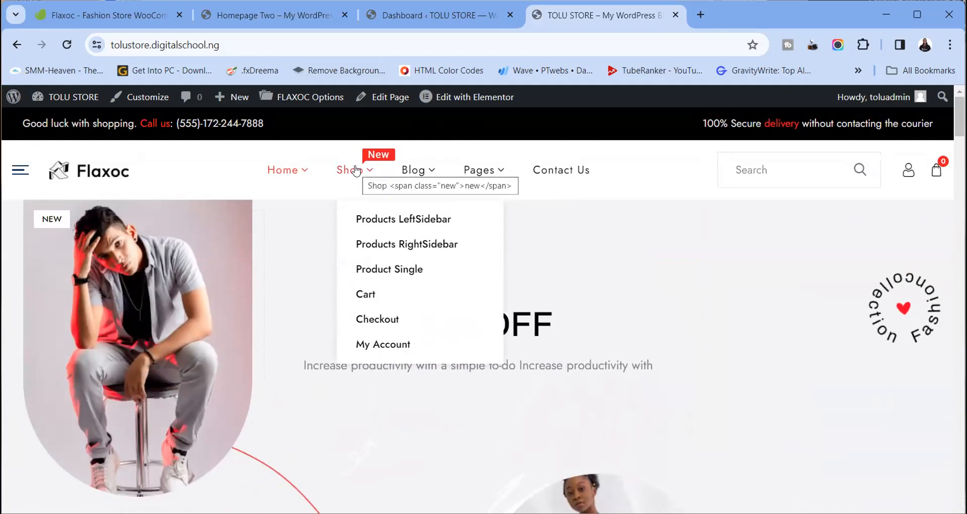
pyautogui.rightClick(371, 175)
pyautogui.click(388, 121)
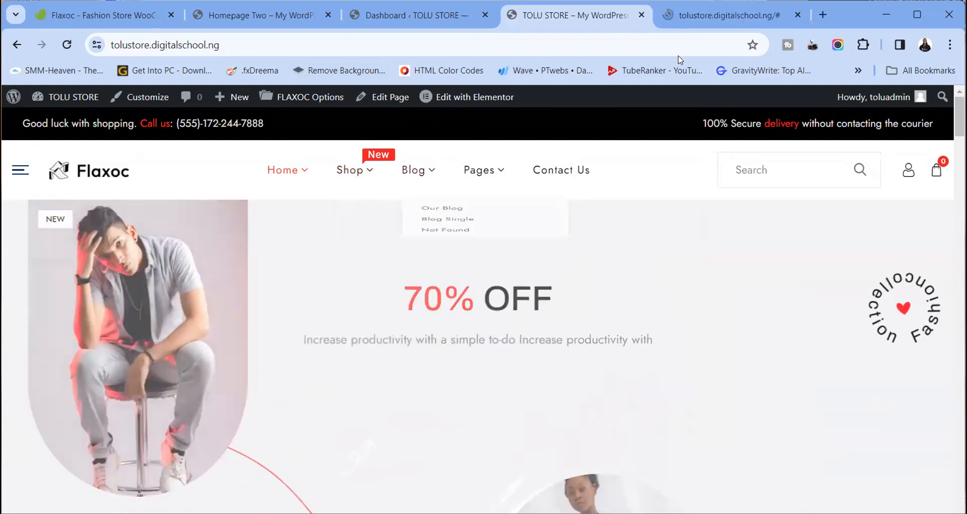
pyautogui.click(706, 14)
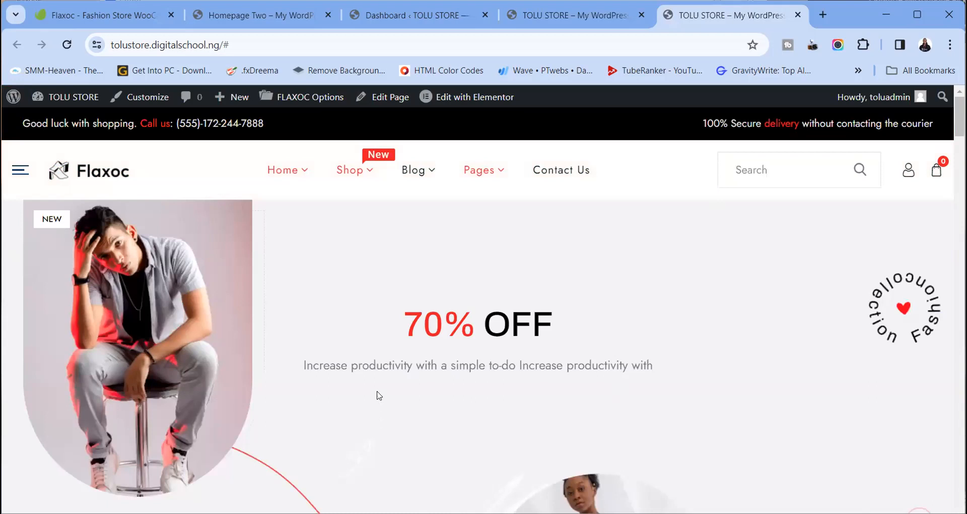
pyautogui.moveTo(346, 187)
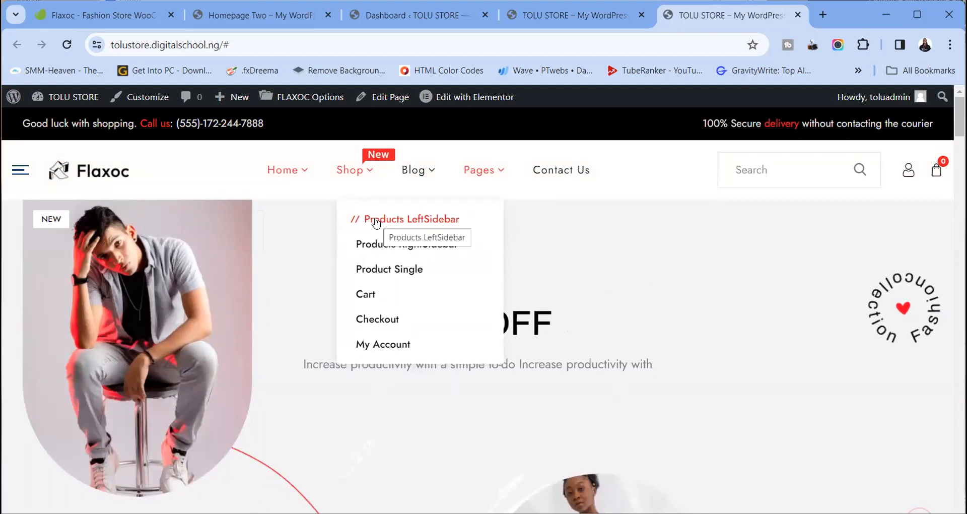
# Open the Products LeftSidebar shop page and scroll through its product listing
pyautogui.click(412, 219)
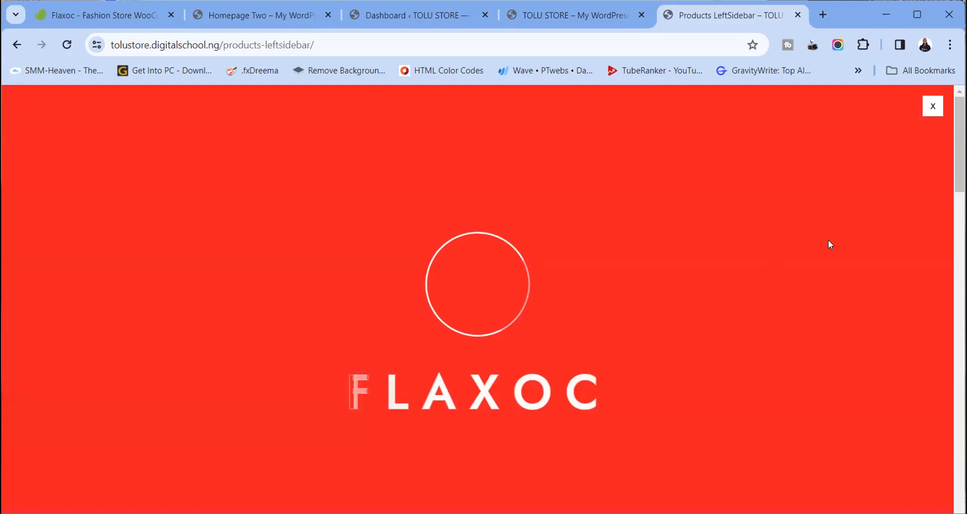
pyautogui.scroll(-10, 487, 424)
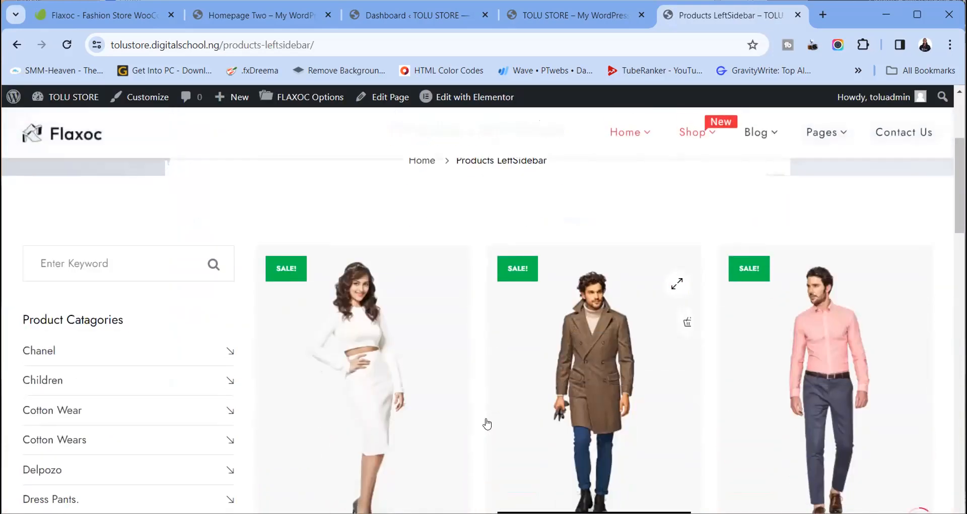
pyautogui.scroll(-10, 487, 424)
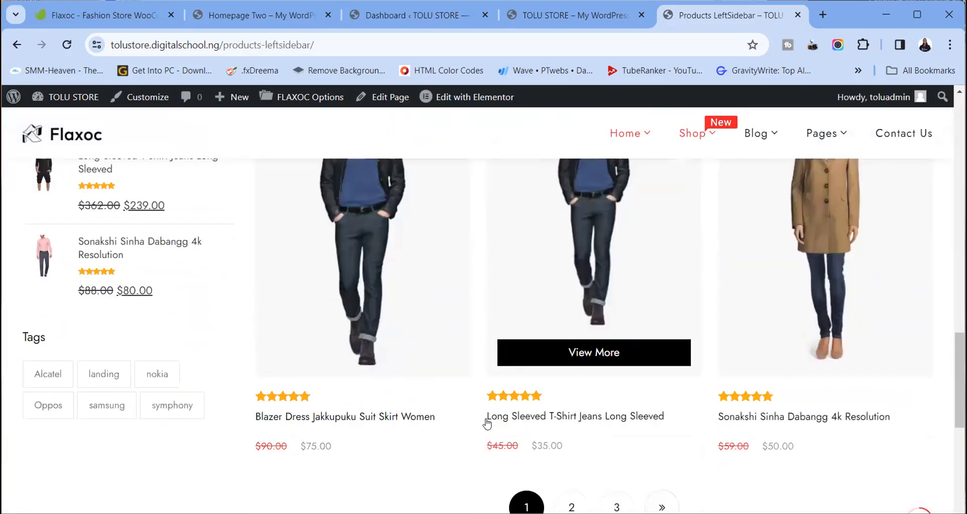
pyautogui.scroll(15, 487, 423)
pyautogui.scroll(5, 487, 423)
pyautogui.scroll(-4, 486, 432)
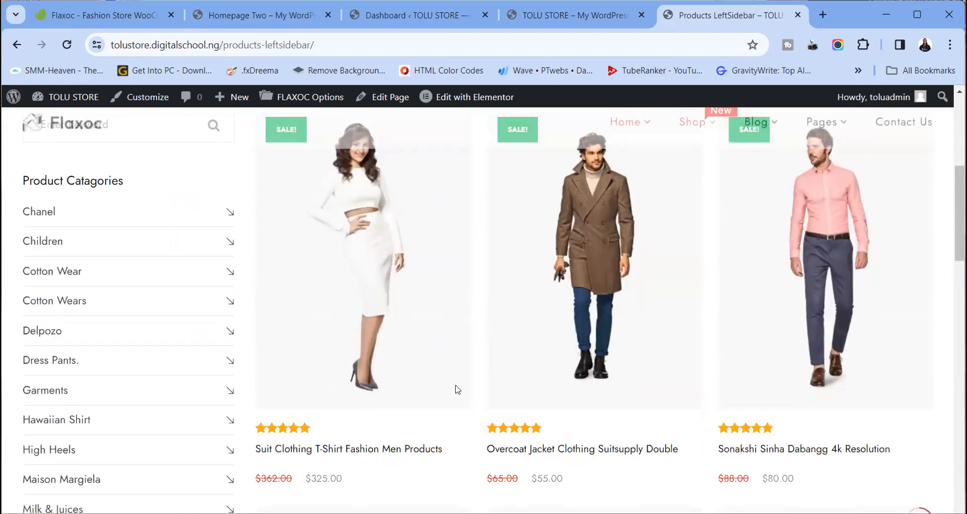
# Open the white-dress product's page and read through its description
pyautogui.click(387, 328)
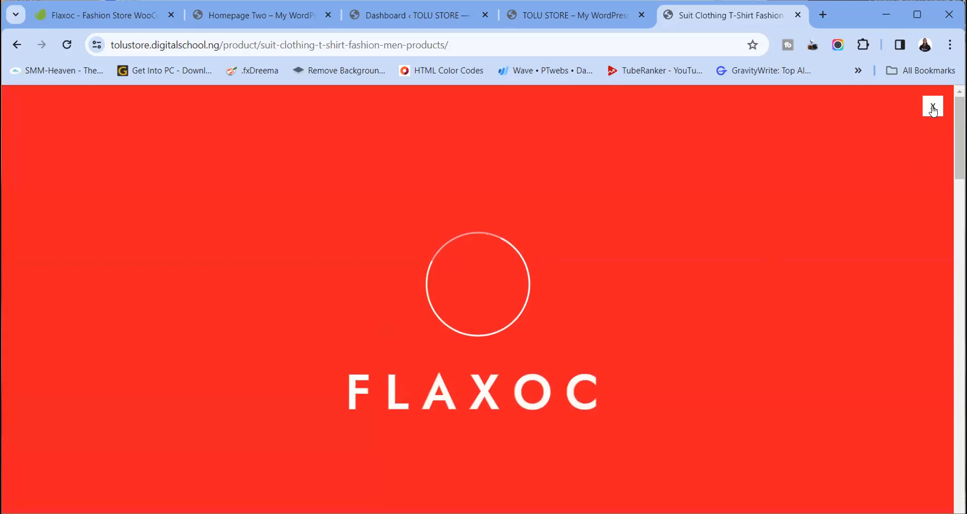
pyautogui.scroll(-5, 676, 366)
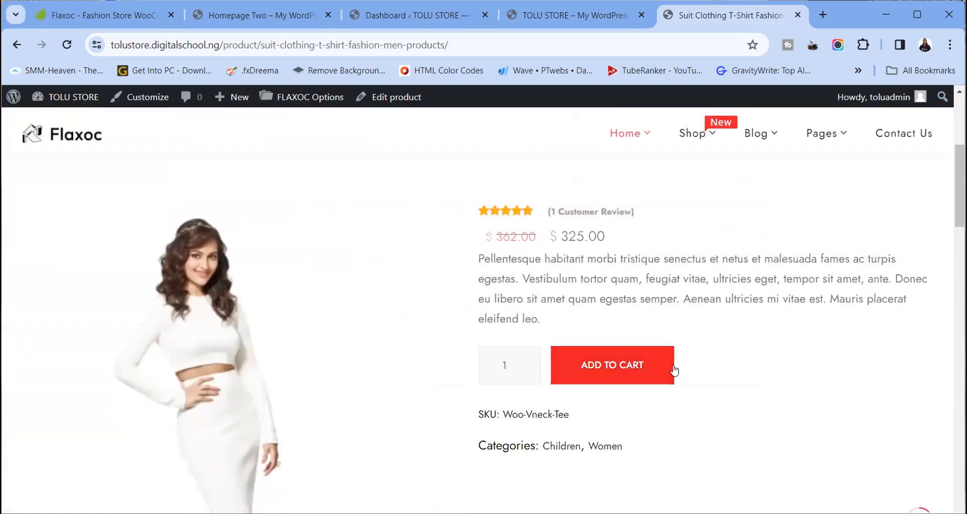
pyautogui.moveTo(480, 257); pyautogui.dragTo(578, 313)
pyautogui.click(562, 267)
pyautogui.scroll(-10, 561, 272)
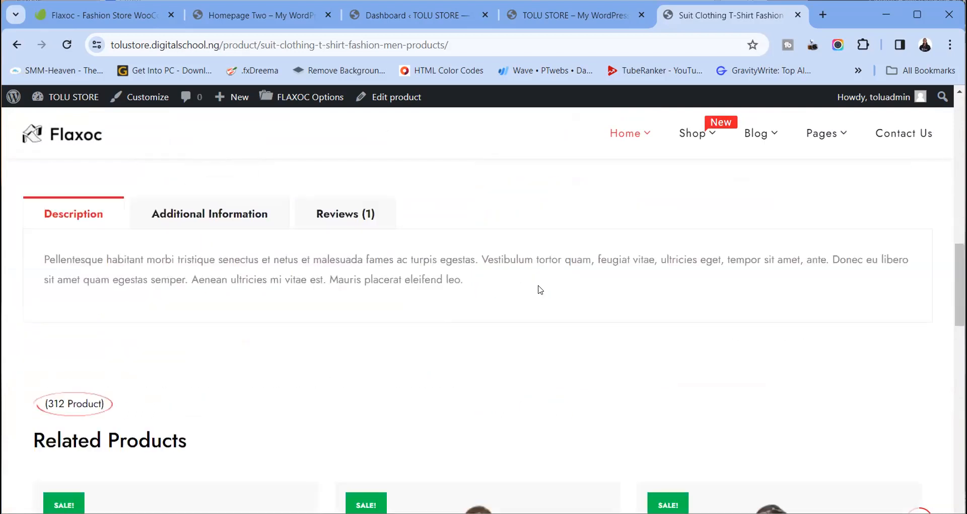
pyautogui.scroll(3, 311, 321)
pyautogui.moveTo(460, 370); pyautogui.dragTo(113, 350)
# View the product's Additional Information table and its Reviews tab with the review form
pyautogui.click(197, 305)
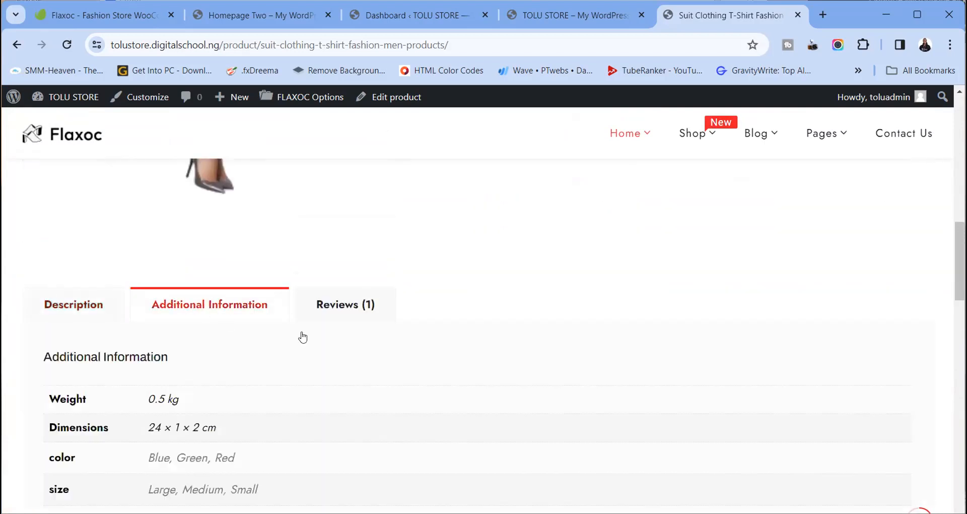
pyautogui.scroll(-3, 302, 337)
pyautogui.scroll(2, 358, 380)
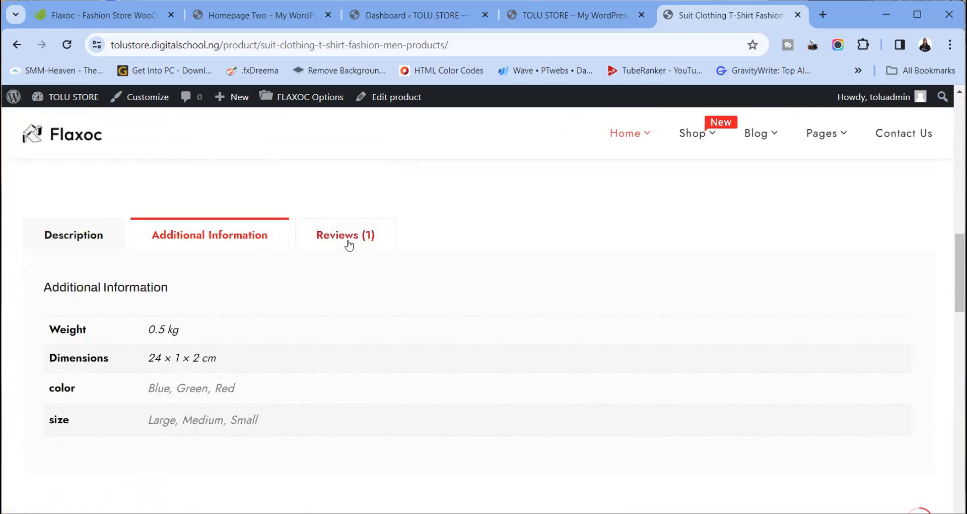
pyautogui.click(349, 245)
pyautogui.scroll(-3, 451, 270)
pyautogui.scroll(3, 451, 270)
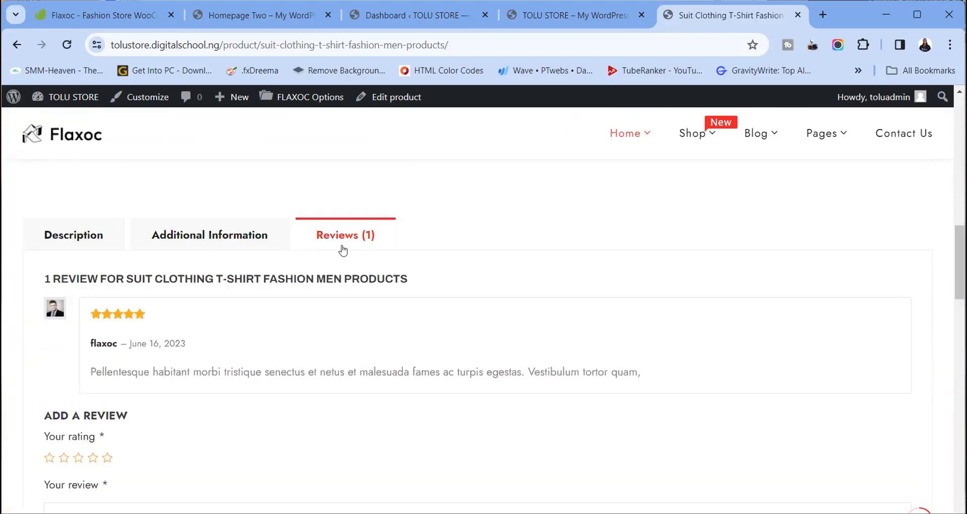
pyautogui.scroll(-5, 451, 248)
pyautogui.scroll(3, 451, 248)
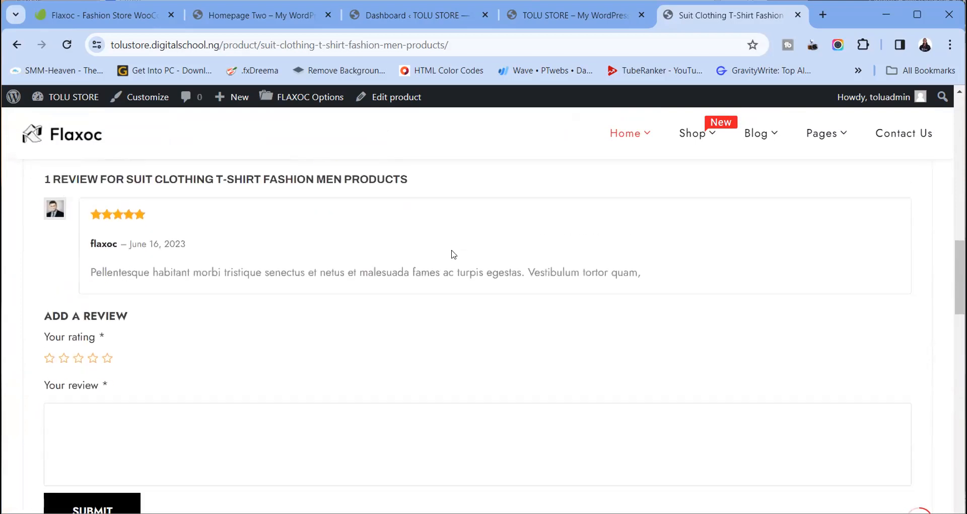
pyautogui.scroll(-5, 208, 202)
pyautogui.scroll(1, 107, 242)
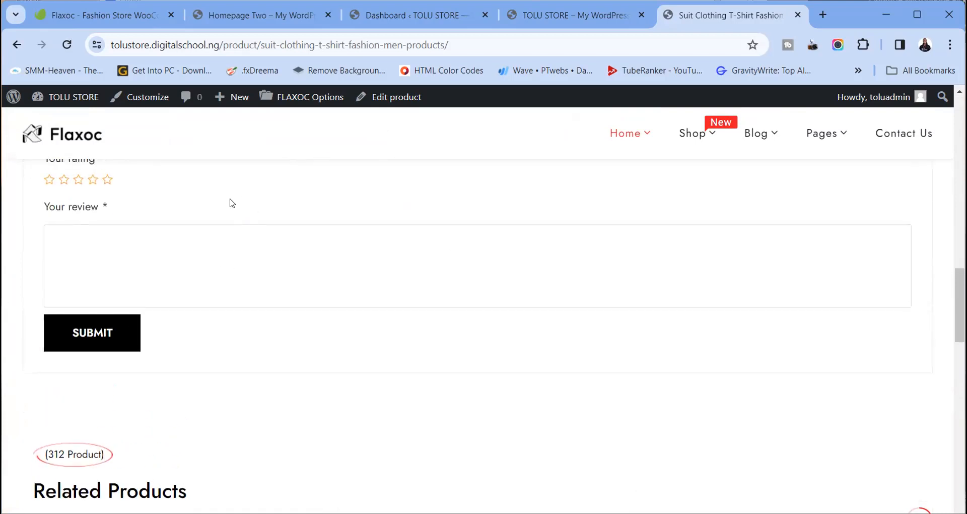
pyautogui.scroll(-3, 212, 334)
pyautogui.scroll(-3, 212, 336)
pyautogui.scroll(3, 211, 336)
pyautogui.scroll(-10, 367, 361)
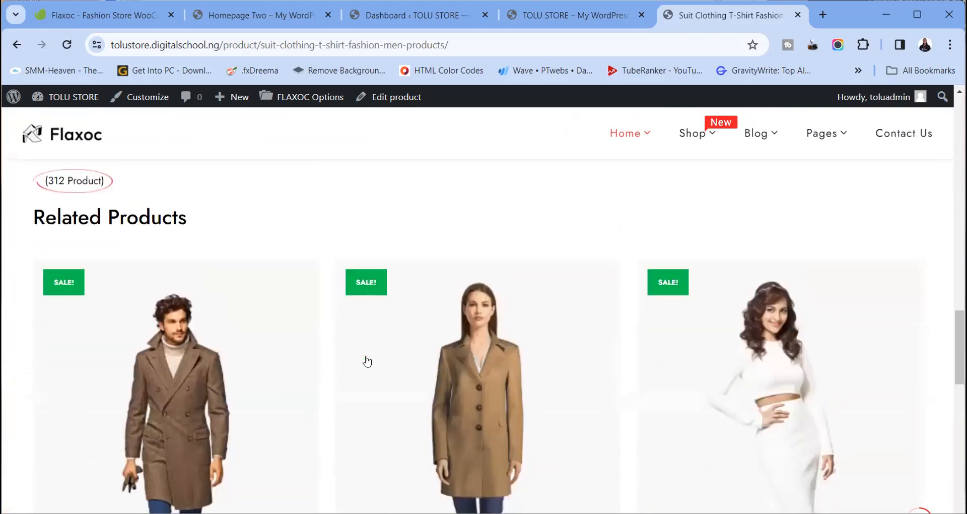
pyautogui.scroll(20, 367, 360)
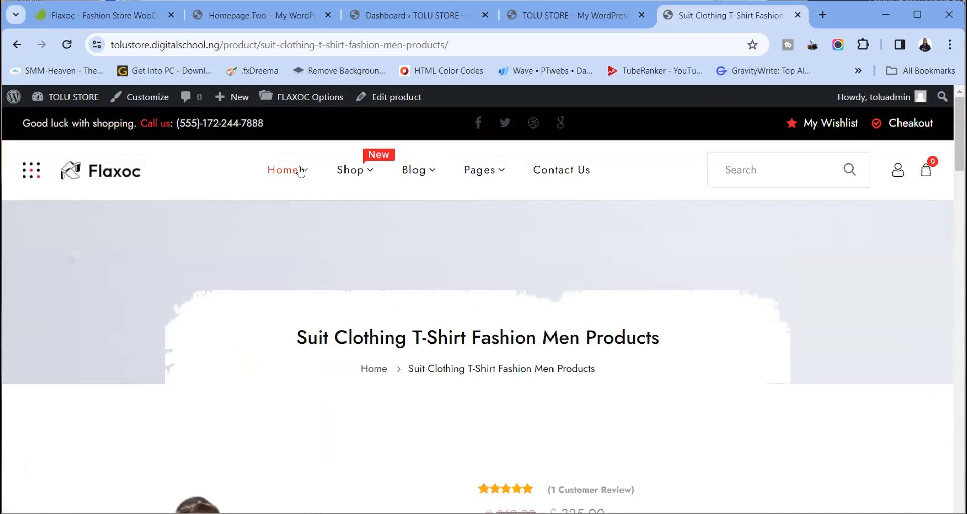
# Pick Homepage Two from the Home menu and scroll down toward the footer
pyautogui.moveTo(301, 171)
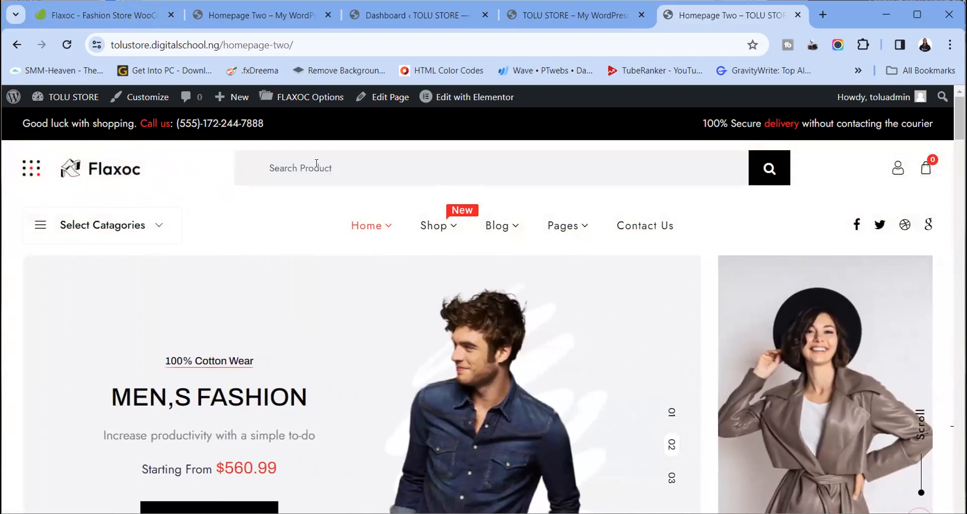
pyautogui.moveTo(366, 225)
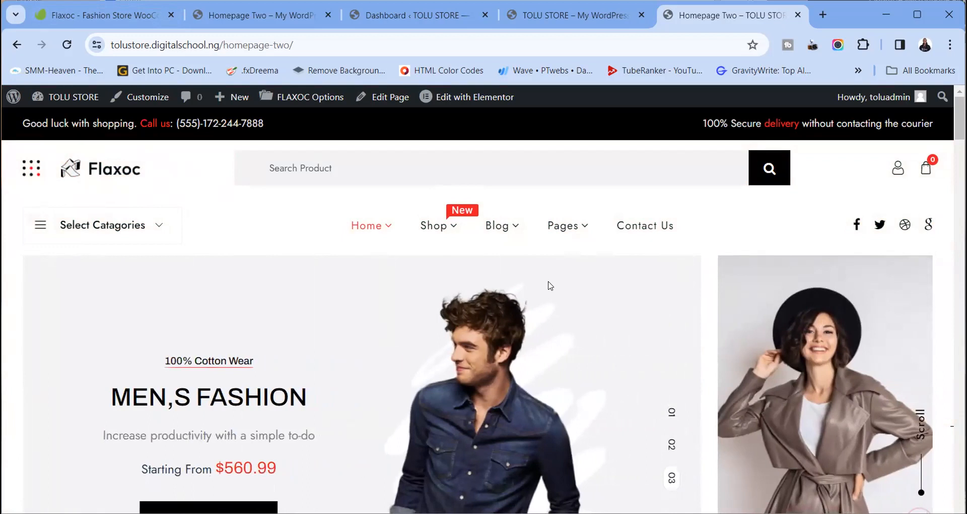
pyautogui.scroll(-8, 548, 284)
pyautogui.scroll(-10, 549, 286)
pyautogui.scroll(15, 549, 286)
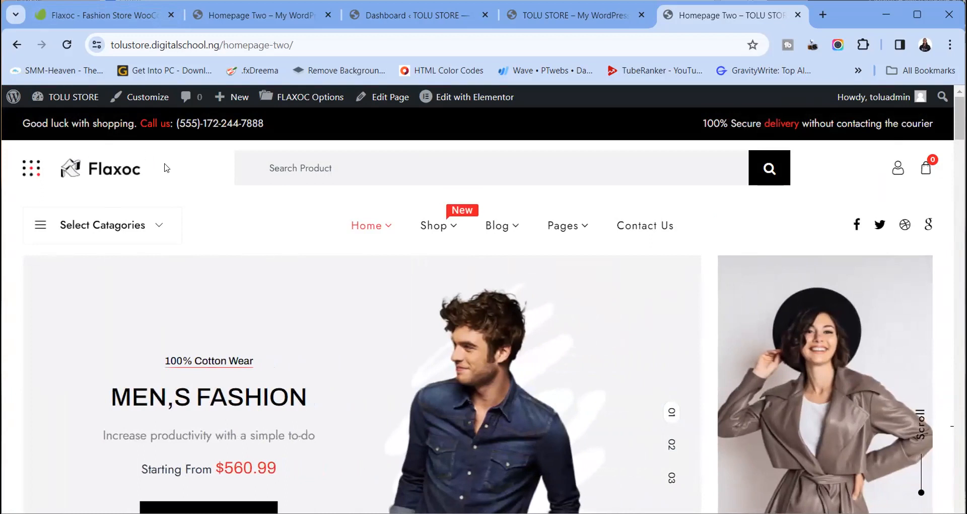
pyautogui.moveTo(425, 255)
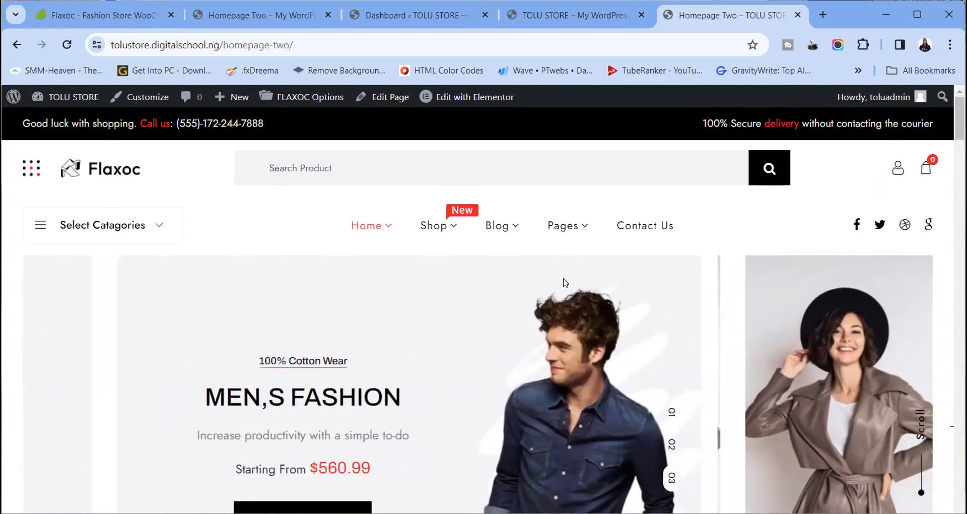
pyautogui.scroll(-20, 565, 282)
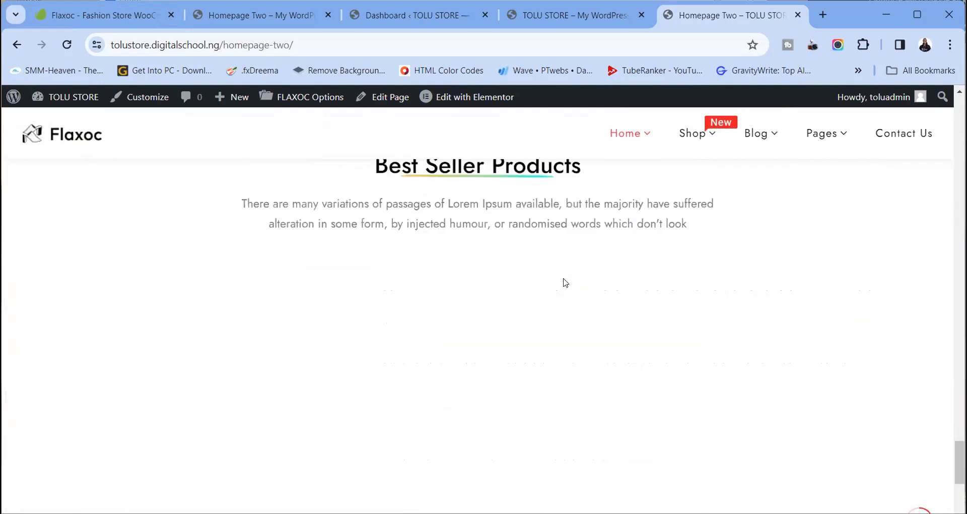
pyautogui.scroll(-10, 566, 282)
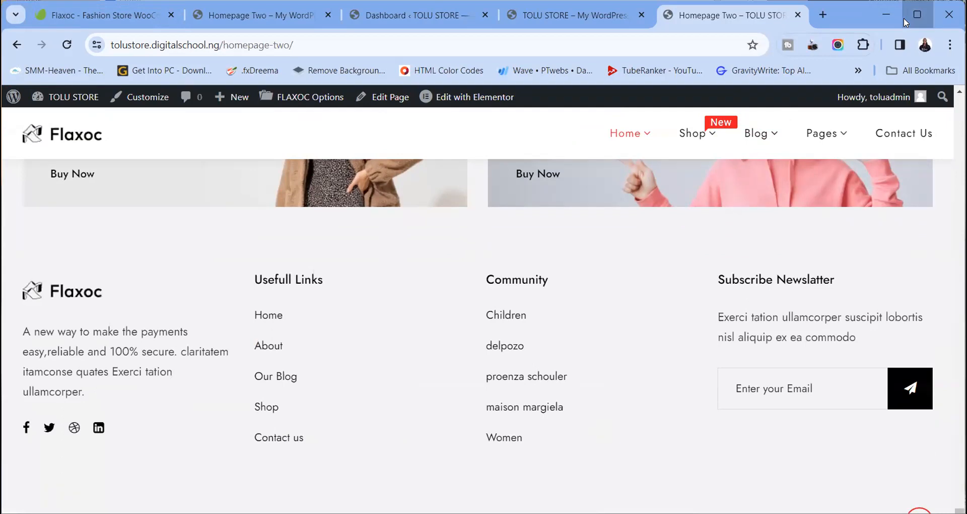
pyautogui.click(917, 15)
pyautogui.moveTo(66, 491); pyautogui.dragTo(315, 491)
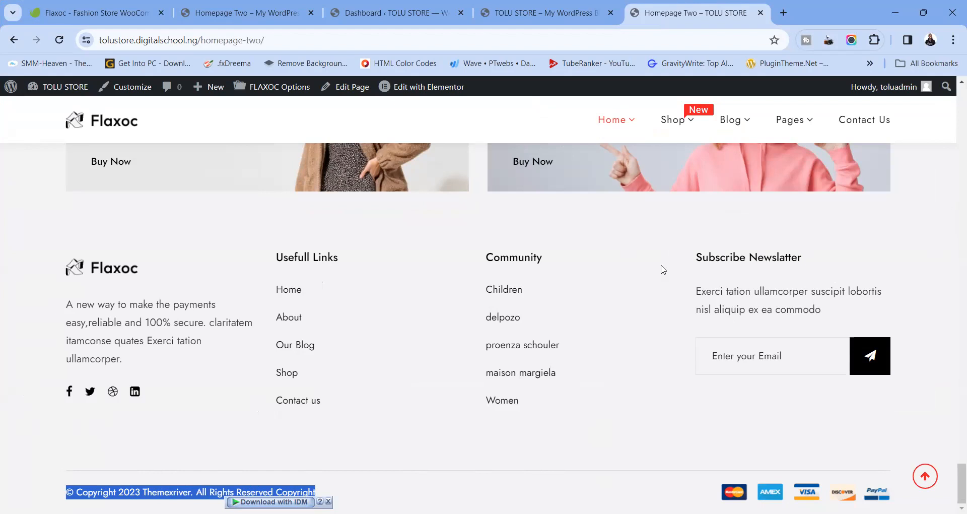
pyautogui.moveTo(59, 301); pyautogui.dragTo(129, 355)
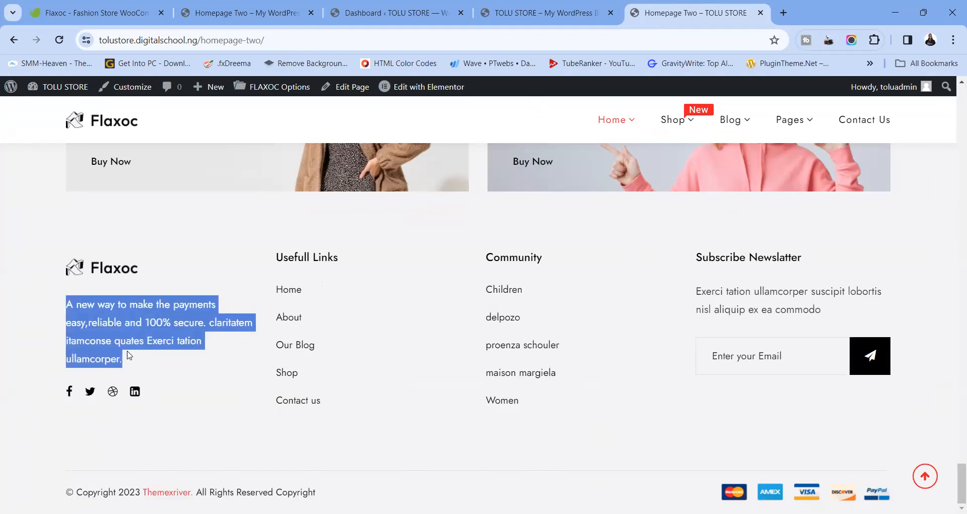
pyautogui.click(148, 398)
pyautogui.moveTo(128, 394); pyautogui.dragTo(64, 398)
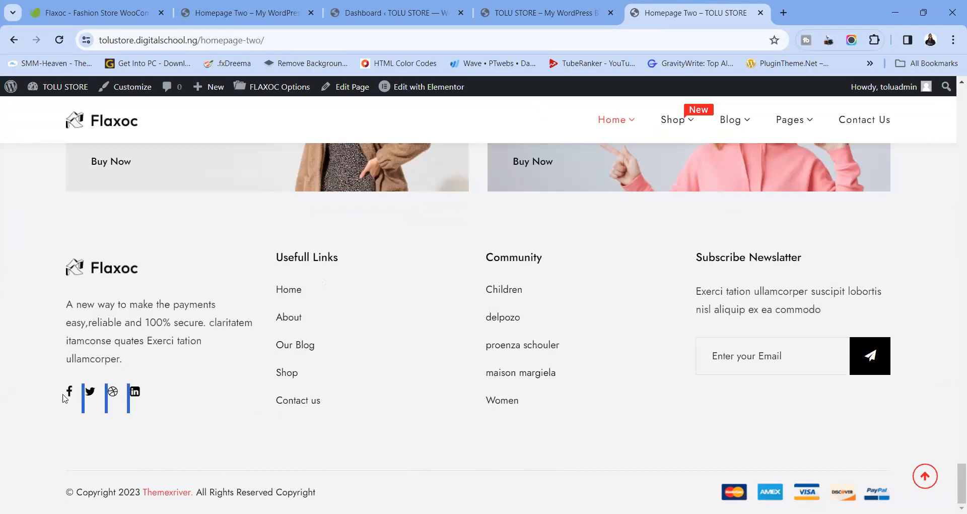
pyautogui.click(627, 324)
pyautogui.scroll(8, 637, 304)
pyautogui.scroll(-8, 637, 304)
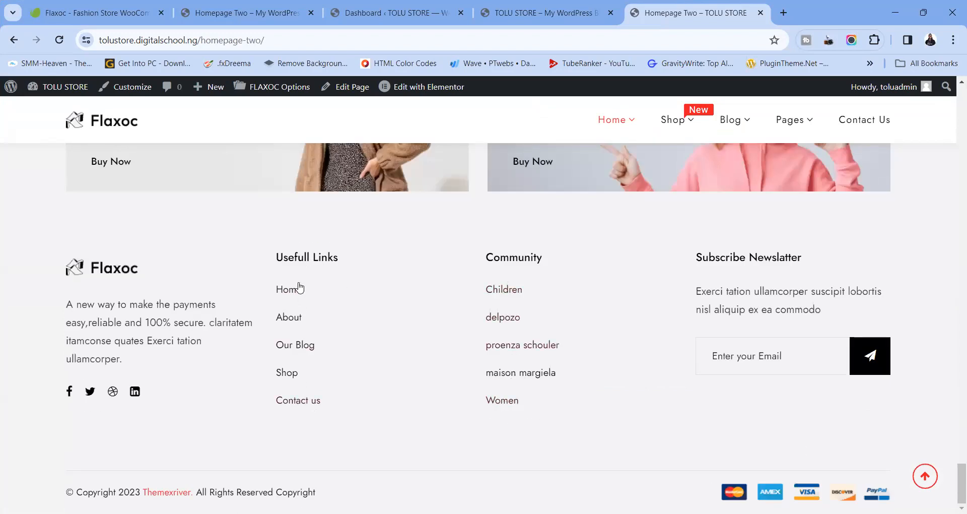
pyautogui.scroll(15, 515, 231)
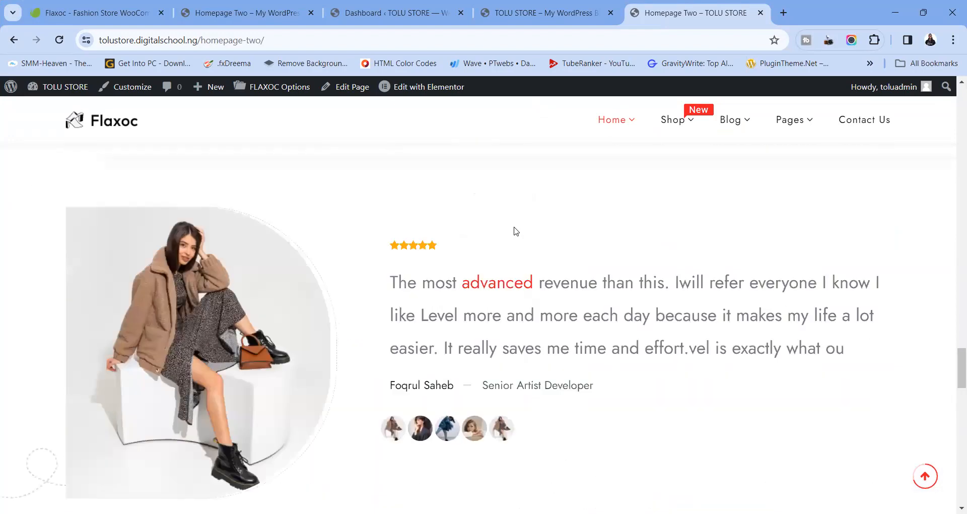
pyautogui.scroll(15, 514, 231)
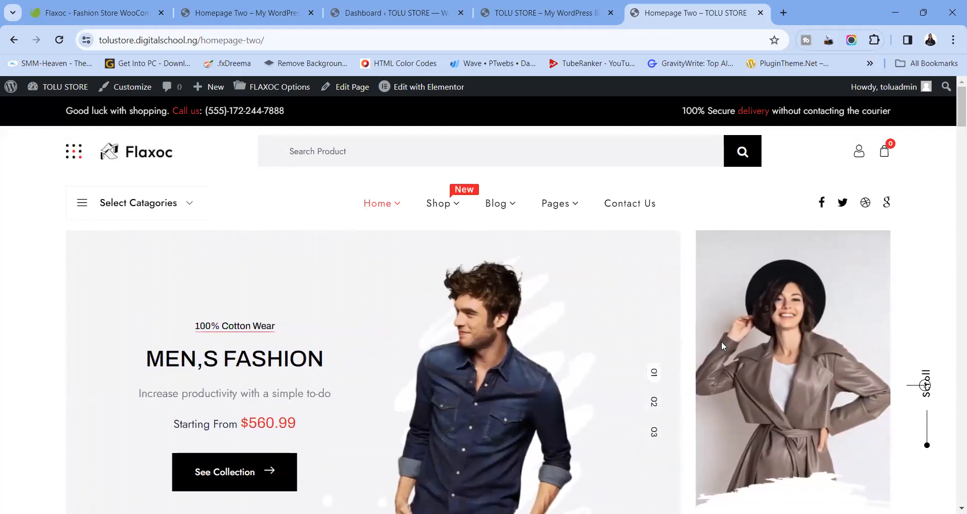
pyautogui.click(924, 9)
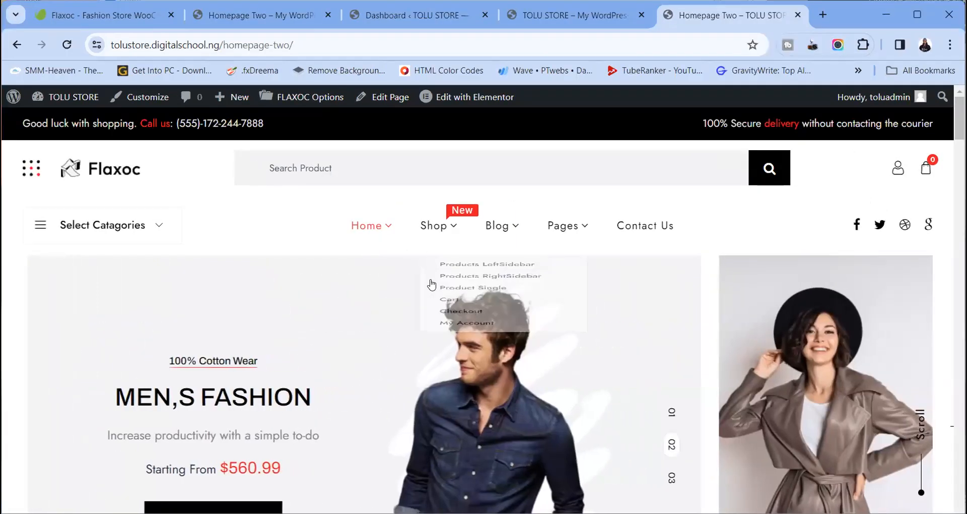
# In Settings > Reading, set the static homepage to Homepage Two and save the changes
pyautogui.click(522, 15)
pyautogui.click(71, 104)
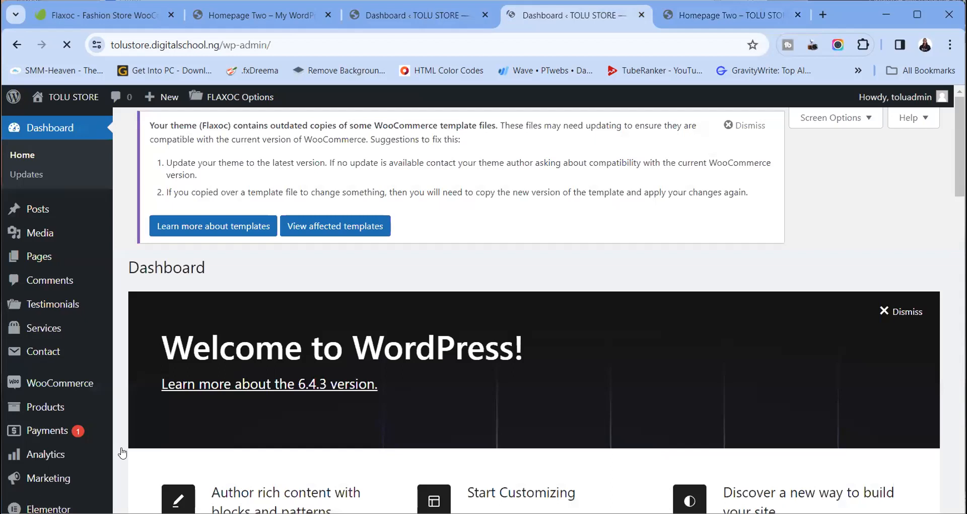
pyautogui.scroll(-6, 122, 453)
pyautogui.click(139, 444)
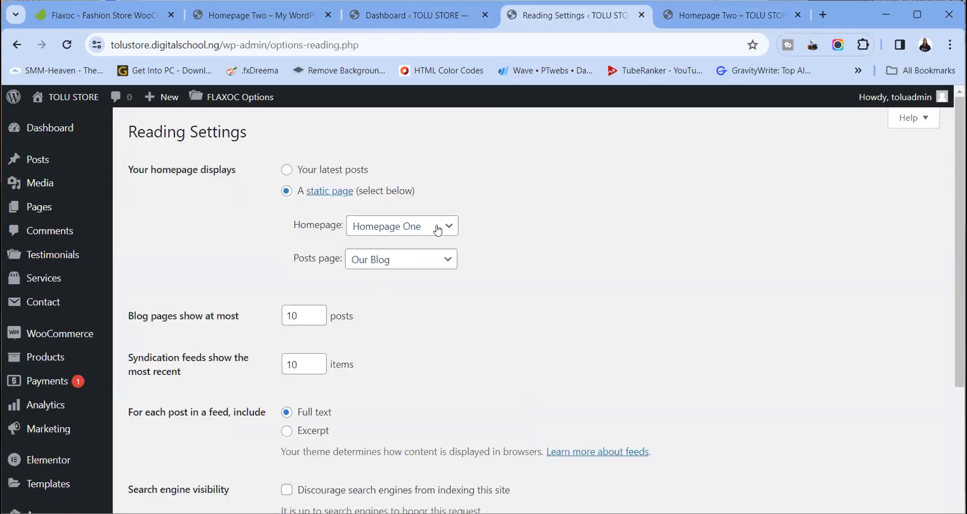
pyautogui.click(428, 226)
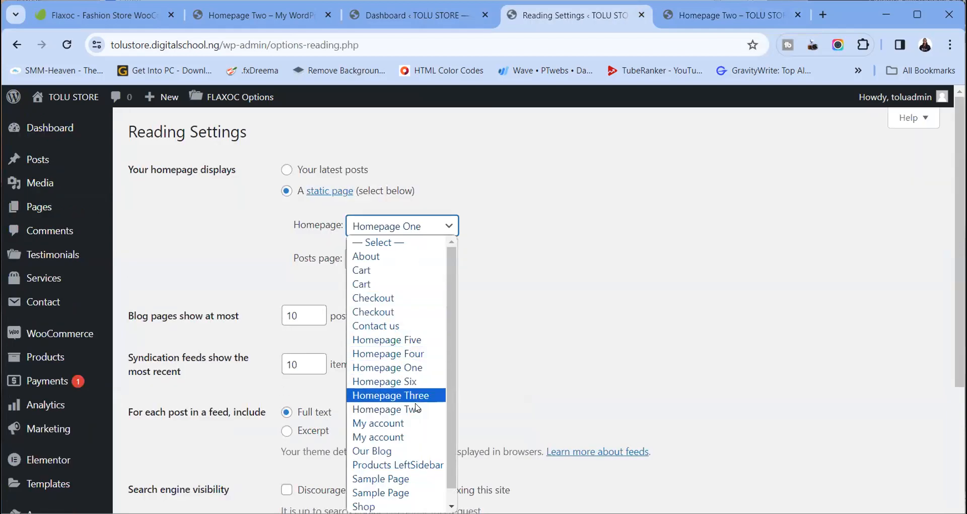
pyautogui.click(398, 409)
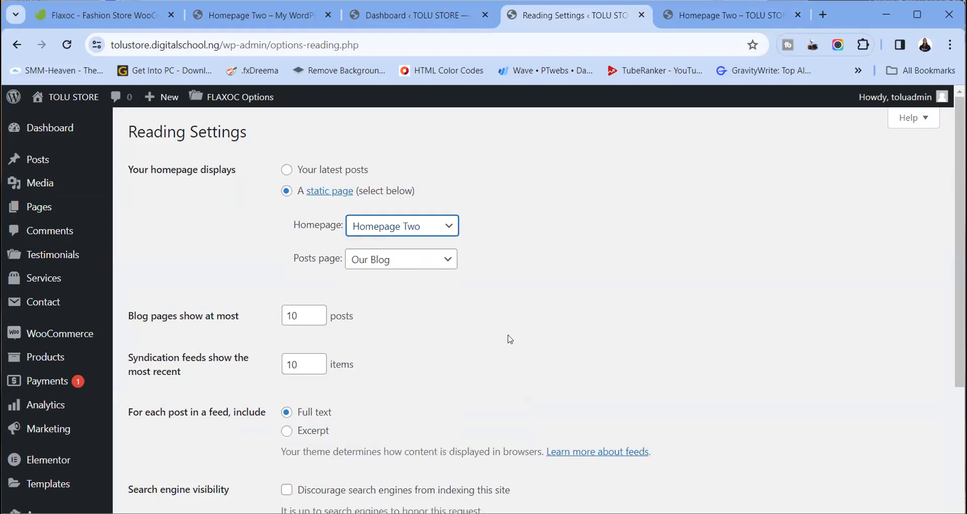
pyautogui.scroll(-5, 624, 259)
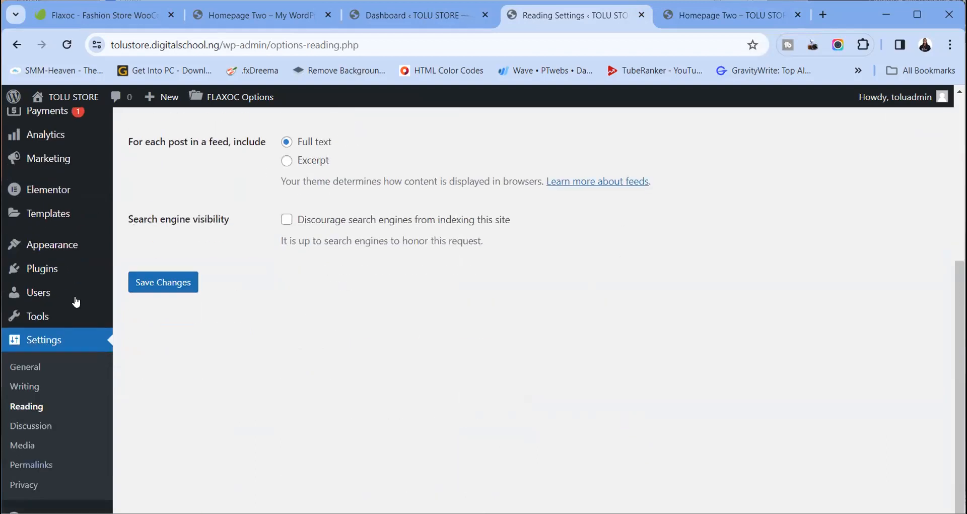
pyautogui.click(179, 284)
pyautogui.click(775, 13)
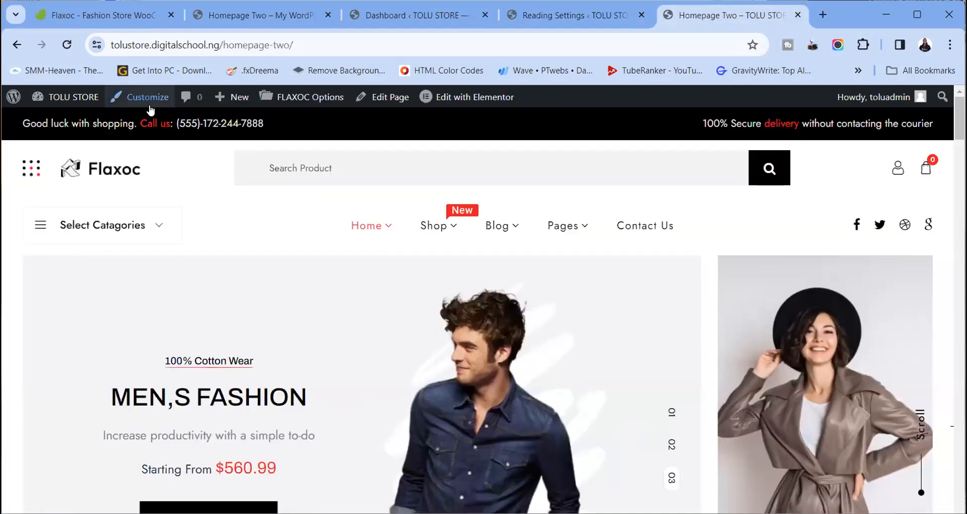
# Load the store's home address from the Flaxoc logo to confirm Homepage Two shows
pyautogui.click(124, 166)
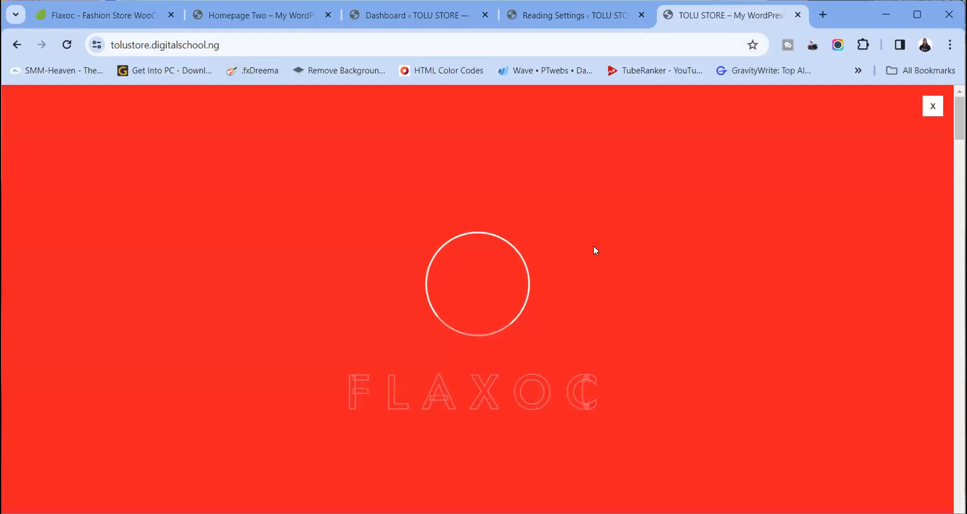
pyautogui.scroll(-15, 635, 338)
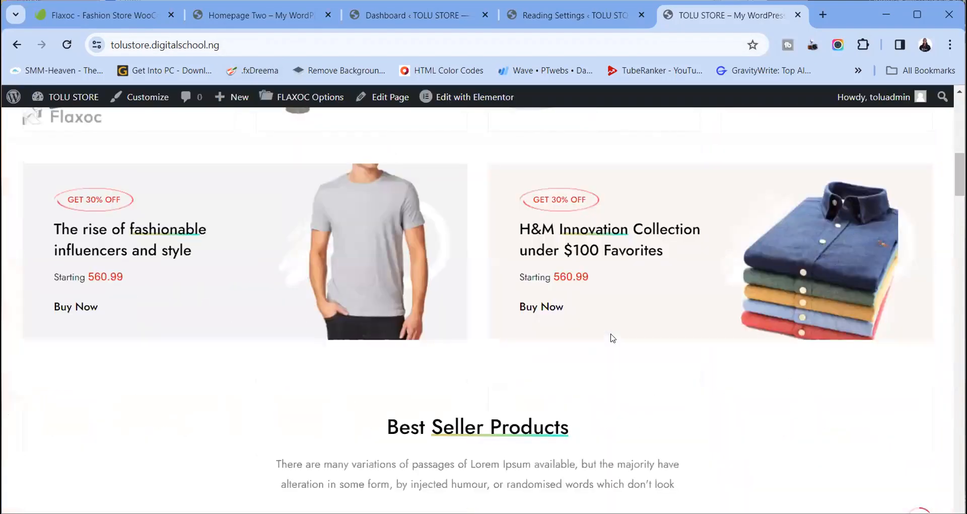
pyautogui.scroll(15, 611, 336)
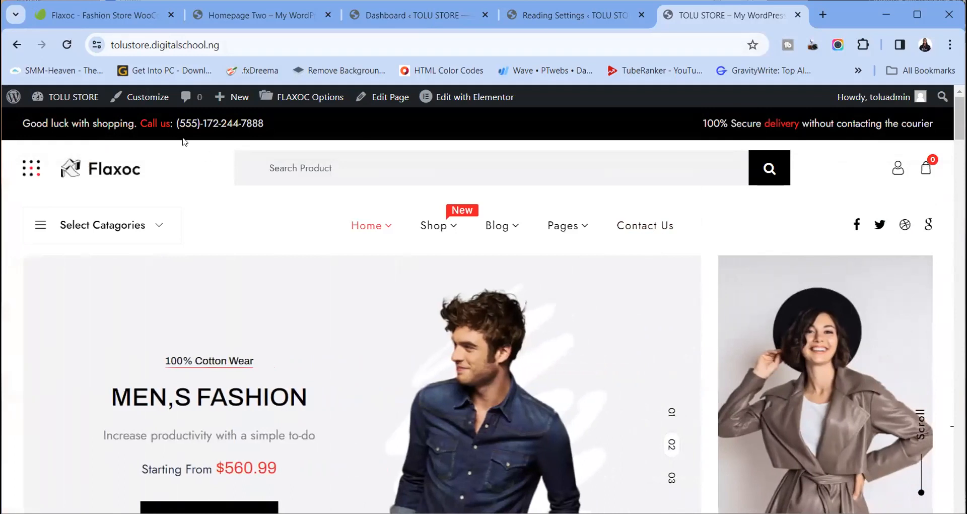
pyautogui.click(574, 15)
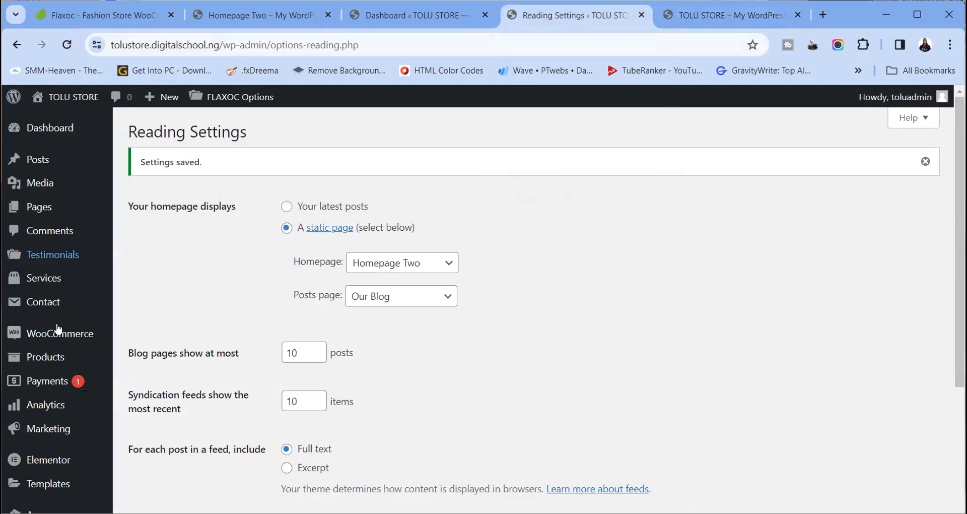
# Turn Enable Preloader off in FLAXOC Options, save, and reload the storefront to check
pyautogui.scroll(-5, 173, 388)
pyautogui.moveTo(51, 245)
pyautogui.click(161, 381)
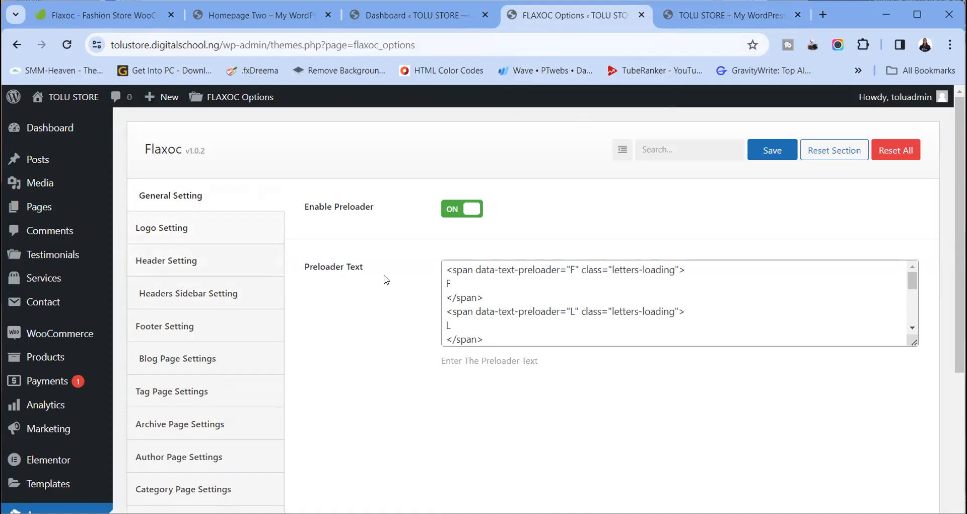
pyautogui.click(451, 214)
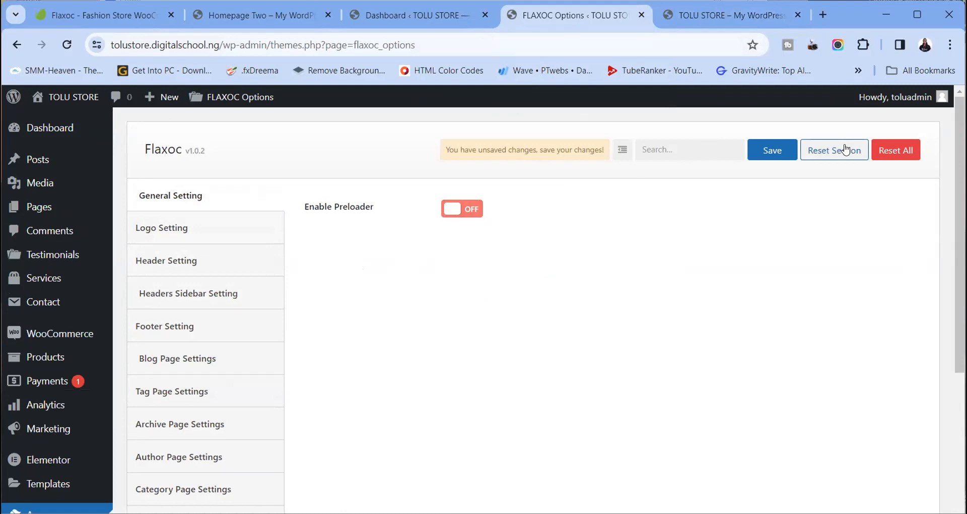
pyautogui.click(778, 159)
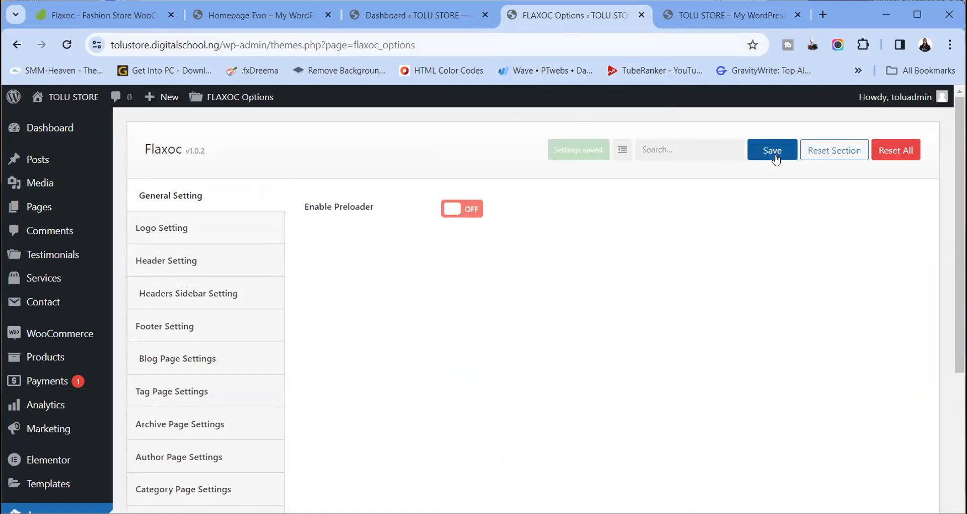
pyautogui.click(730, 15)
pyautogui.press('F5')
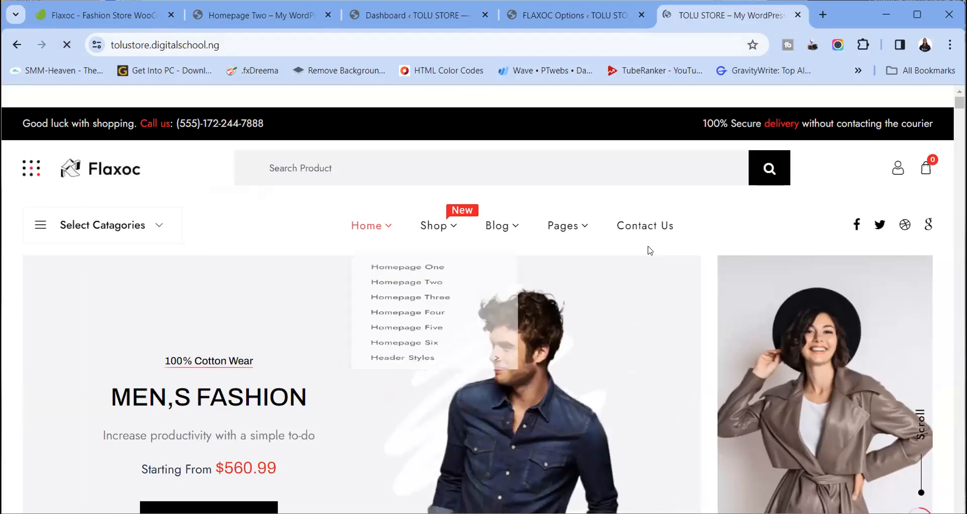
pyautogui.click(554, 15)
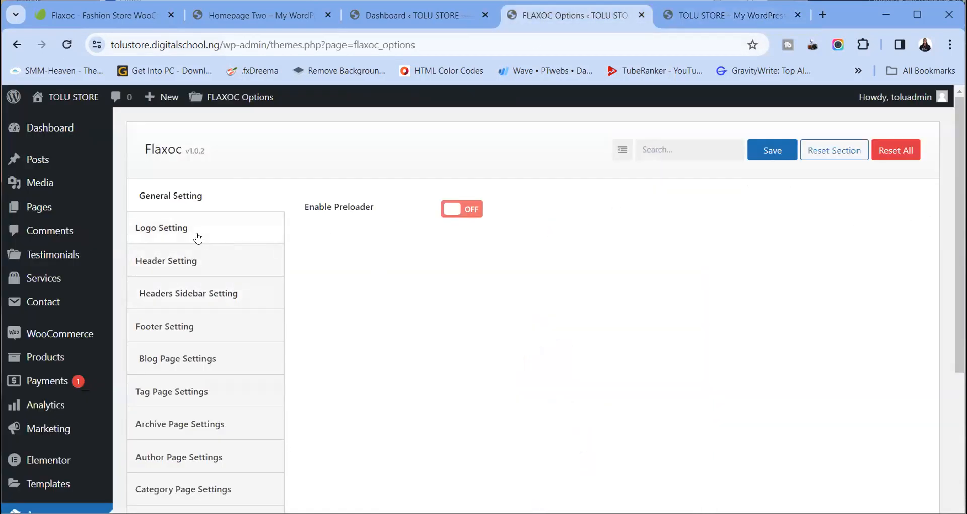
# Scroll through the Logo Setting fields for favicon, main logo and sticky header logo
pyautogui.click(198, 238)
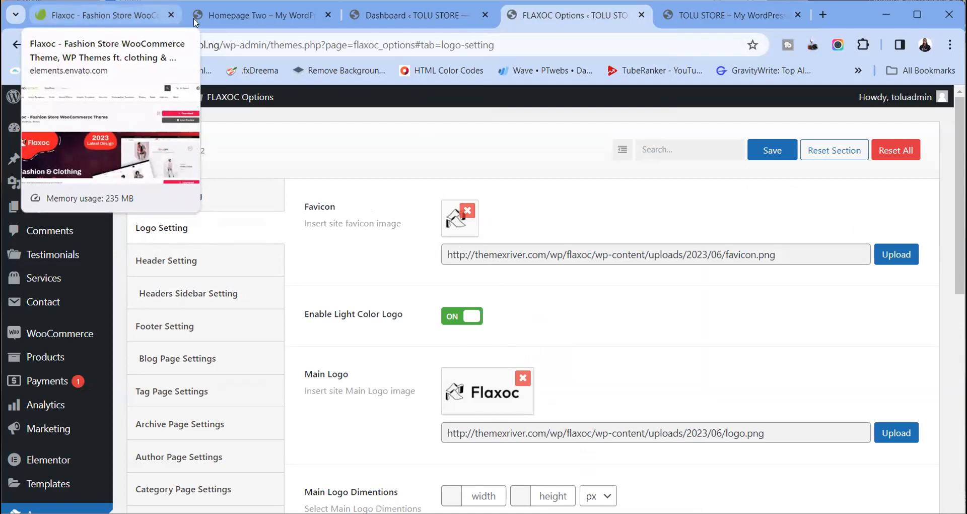
pyautogui.scroll(-2, 509, 308)
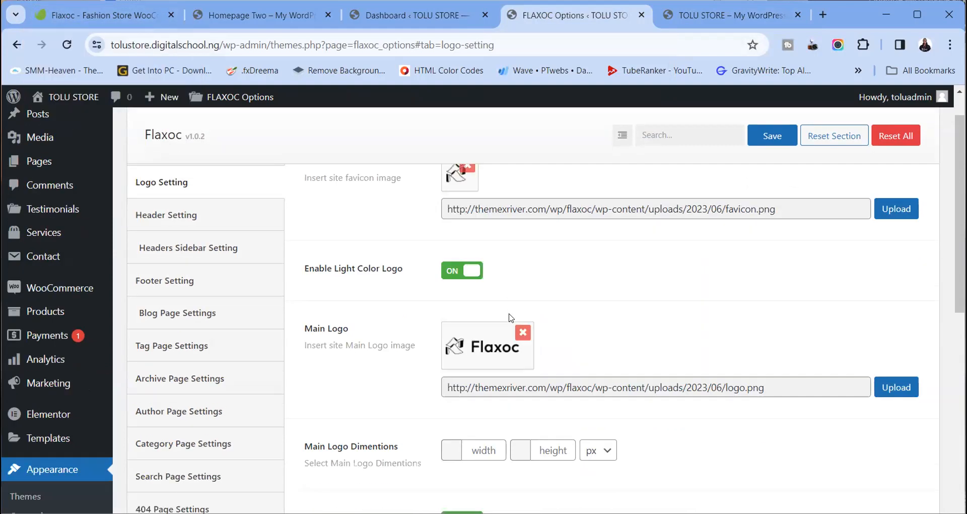
pyautogui.scroll(-10, 524, 308)
pyautogui.scroll(12, 532, 259)
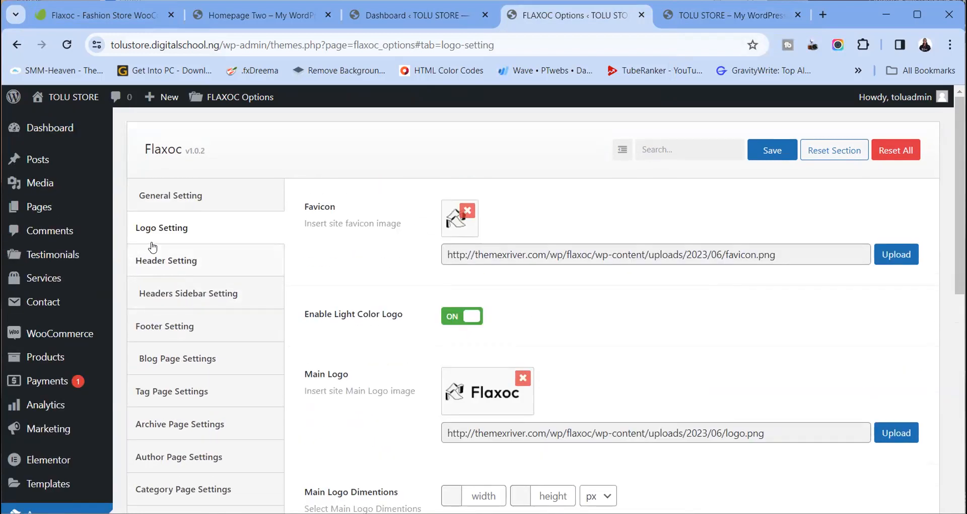
pyautogui.scroll(-5, 176, 403)
pyautogui.scroll(5, 176, 423)
pyautogui.scroll(-4, 194, 225)
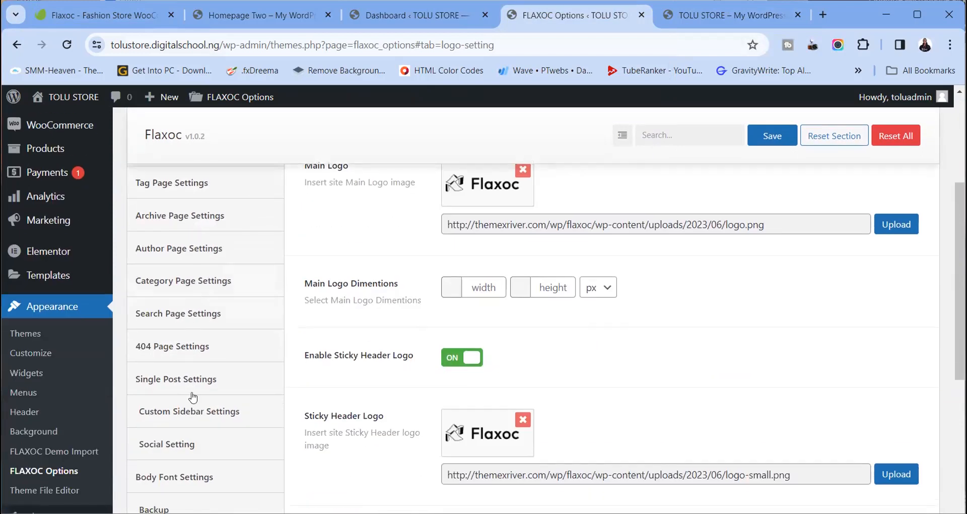
pyautogui.scroll(3, 206, 247)
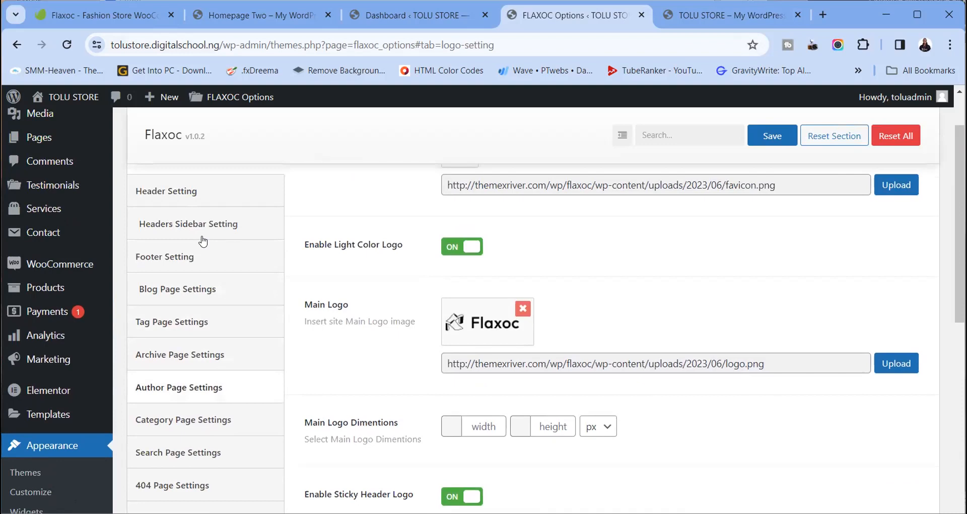
pyautogui.scroll(1, 197, 222)
# Open the Header Setting section and compare it against the live storefront header
pyautogui.click(168, 261)
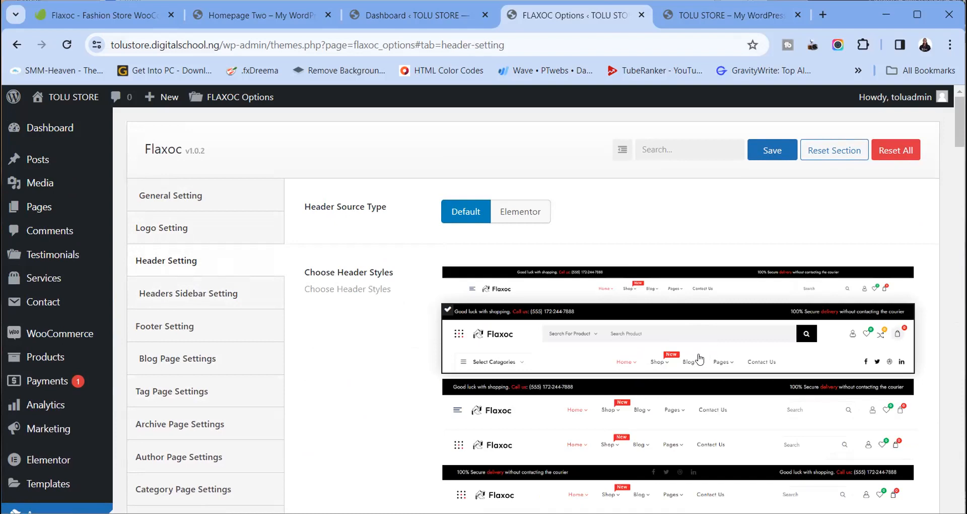
pyautogui.scroll(-3, 700, 352)
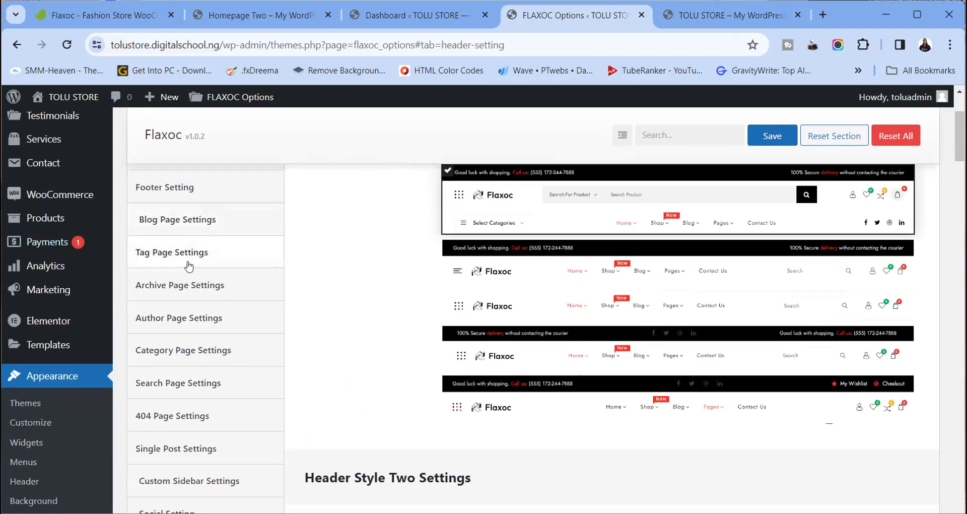
pyautogui.scroll(3, 247, 277)
pyautogui.scroll(-10, 535, 308)
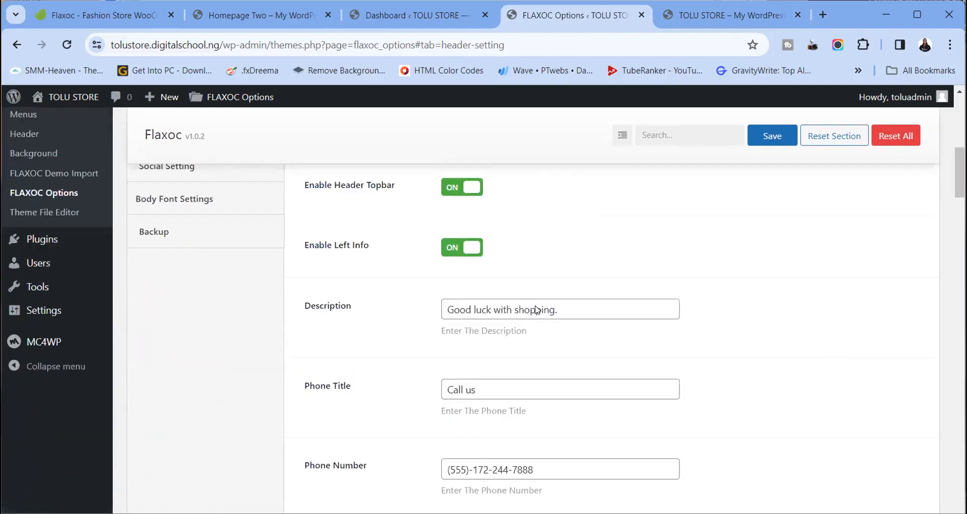
pyautogui.scroll(7, 535, 309)
pyautogui.scroll(-12, 535, 308)
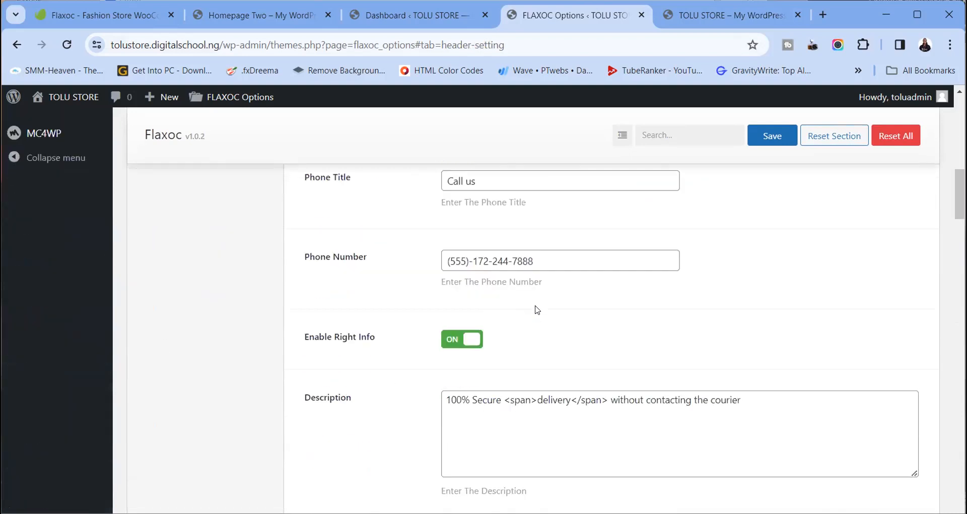
pyautogui.scroll(5, 537, 309)
pyautogui.click(730, 15)
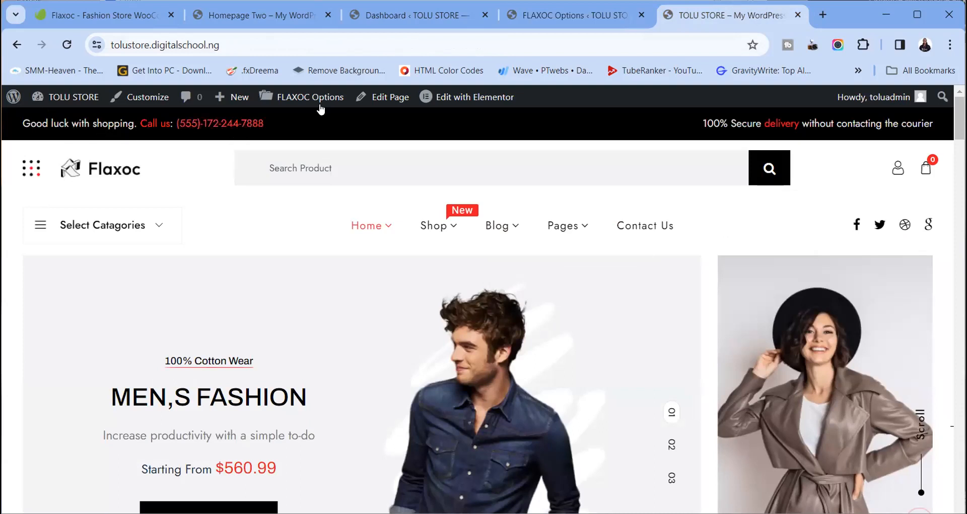
pyautogui.click(579, 15)
pyautogui.scroll(-4, 650, 312)
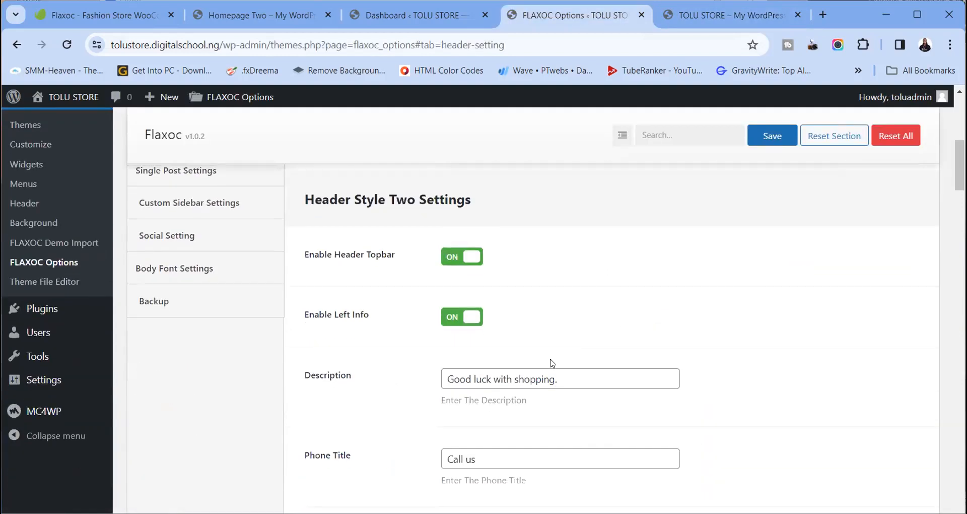
pyautogui.scroll(-3, 553, 363)
# Match the left topbar description, Call us title and phone number to the storefront's header info
pyautogui.tripleClick(447, 240)
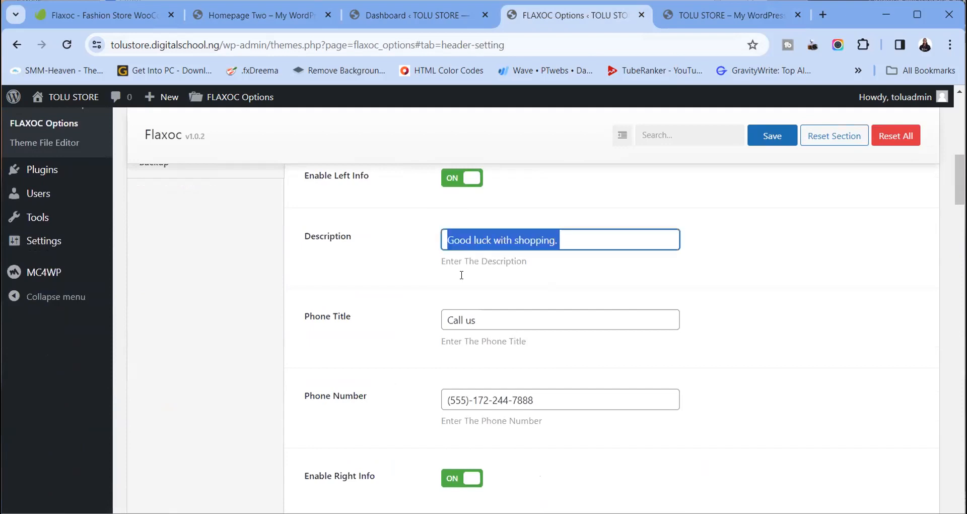
pyautogui.moveTo(479, 314); pyautogui.dragTo(443, 318)
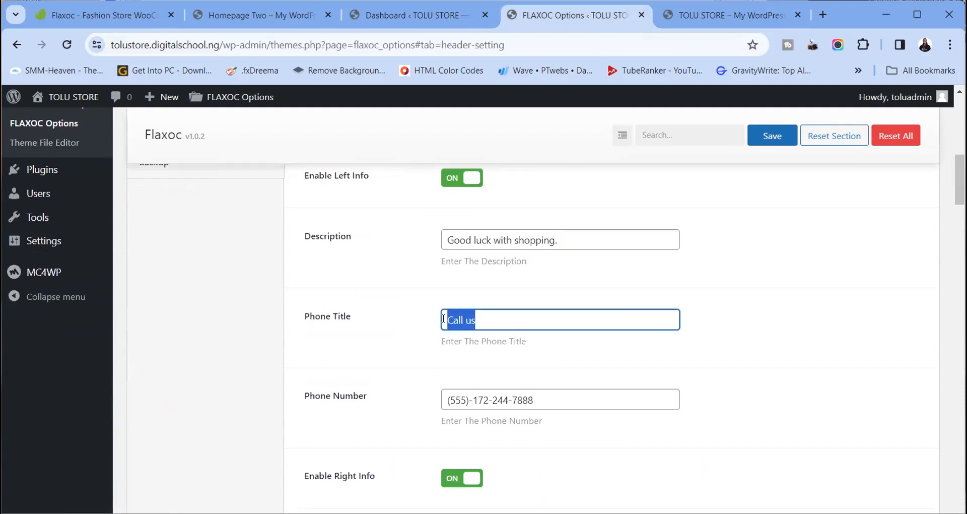
pyautogui.moveTo(534, 399); pyautogui.dragTo(442, 415)
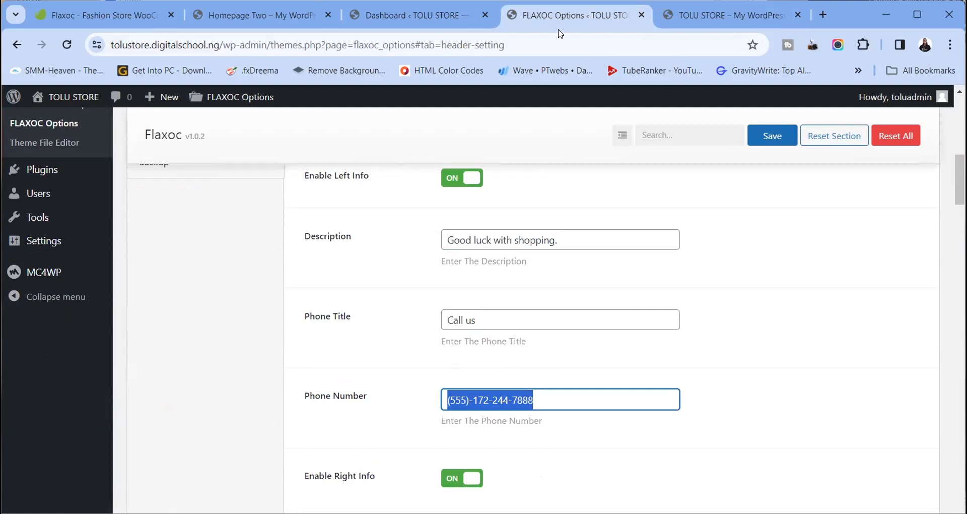
pyautogui.click(661, 7)
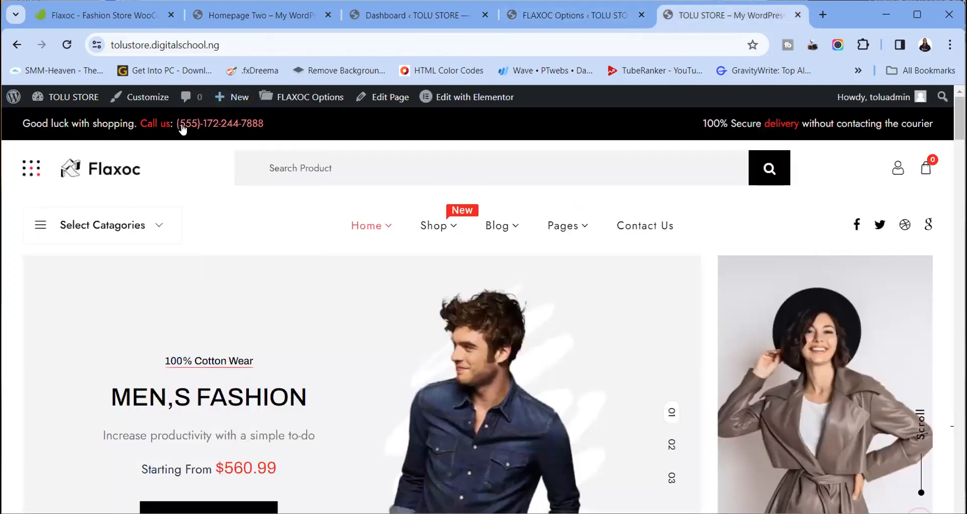
pyautogui.click(587, 13)
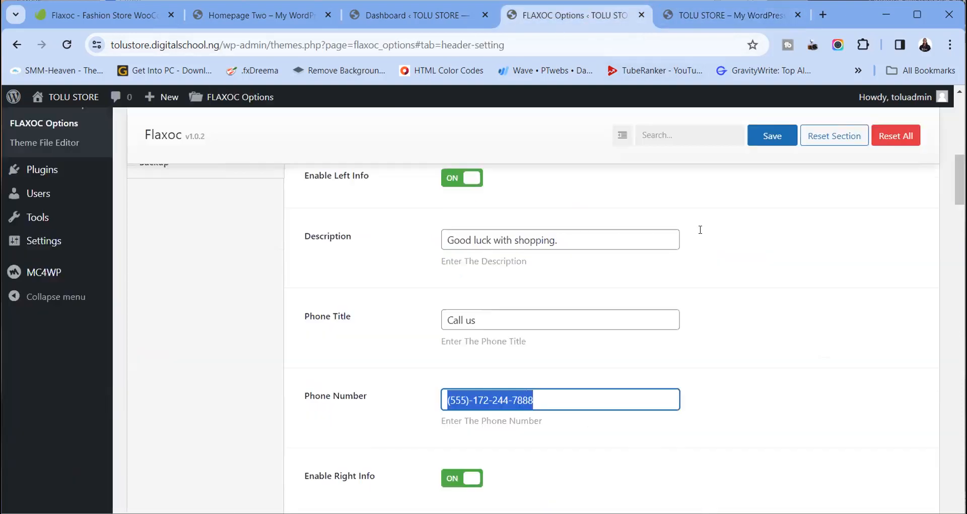
pyautogui.click(799, 336)
pyautogui.scroll(-4, 410, 309)
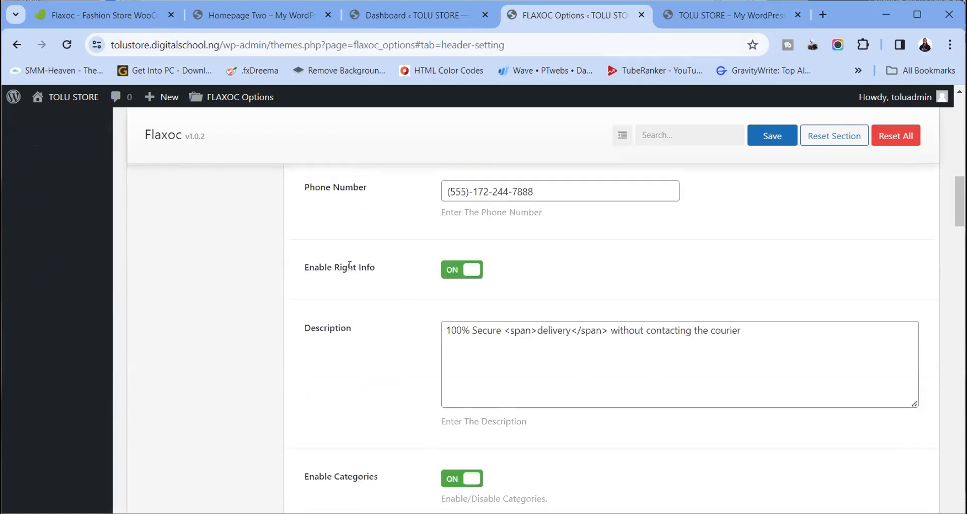
pyautogui.click(702, 16)
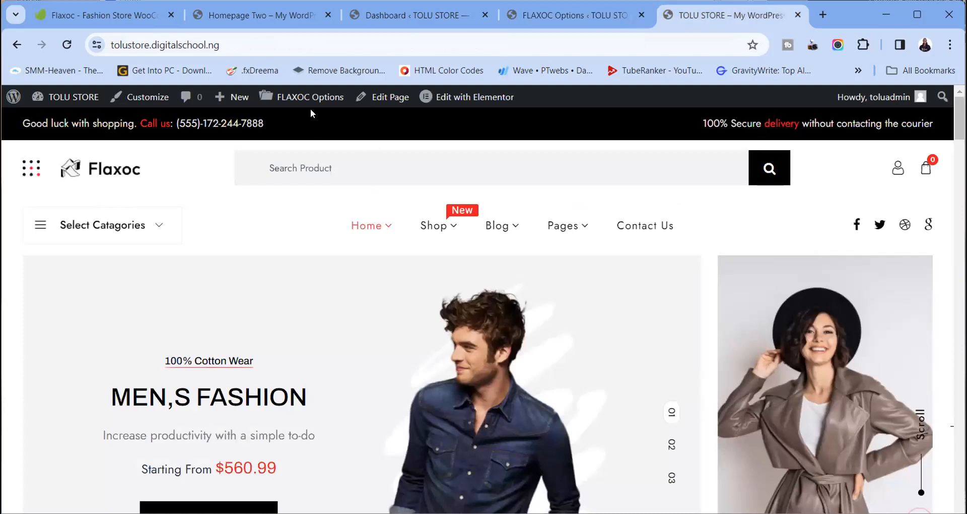
pyautogui.moveTo(290, 125); pyautogui.dragTo(23, 141)
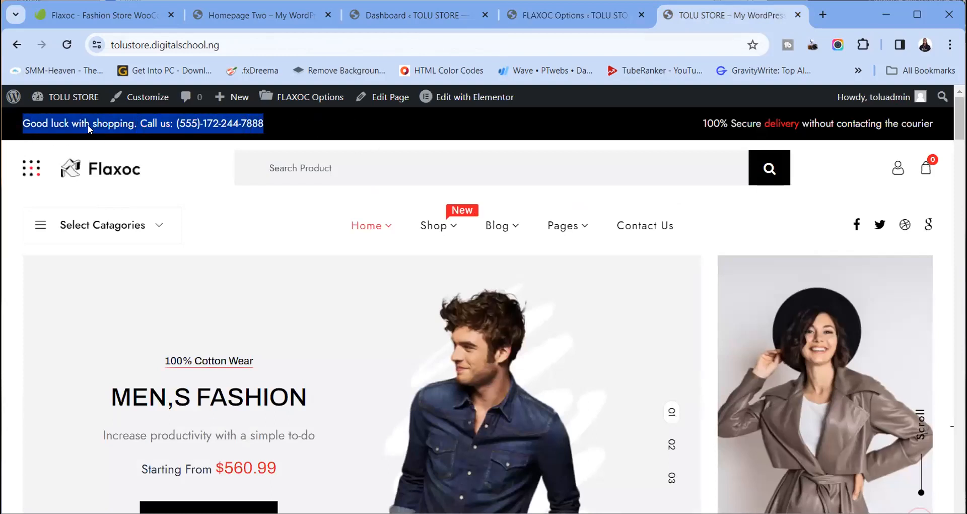
pyautogui.moveTo(685, 125); pyautogui.dragTo(927, 86)
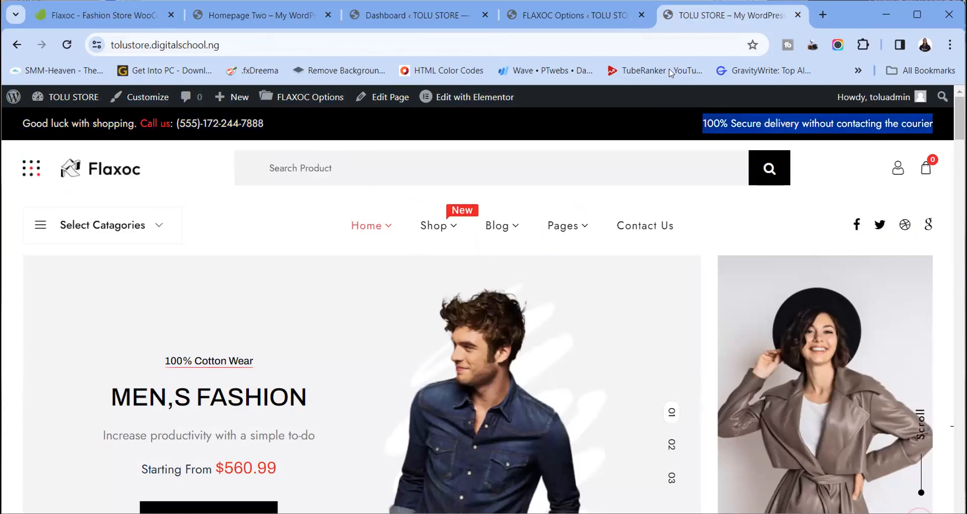
# Turn Enable Left Info off, save, and reload the storefront to see it disappear
pyautogui.click(522, 17)
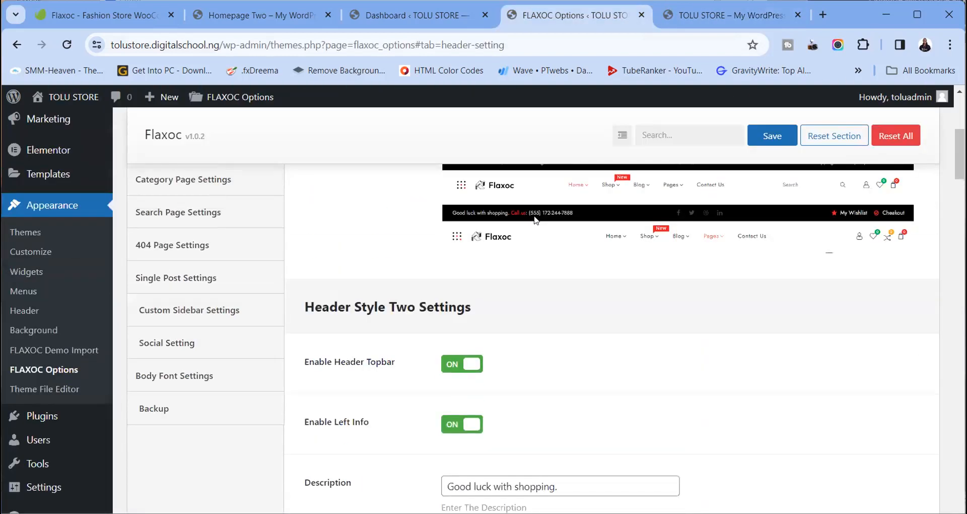
pyautogui.scroll(-4, 503, 292)
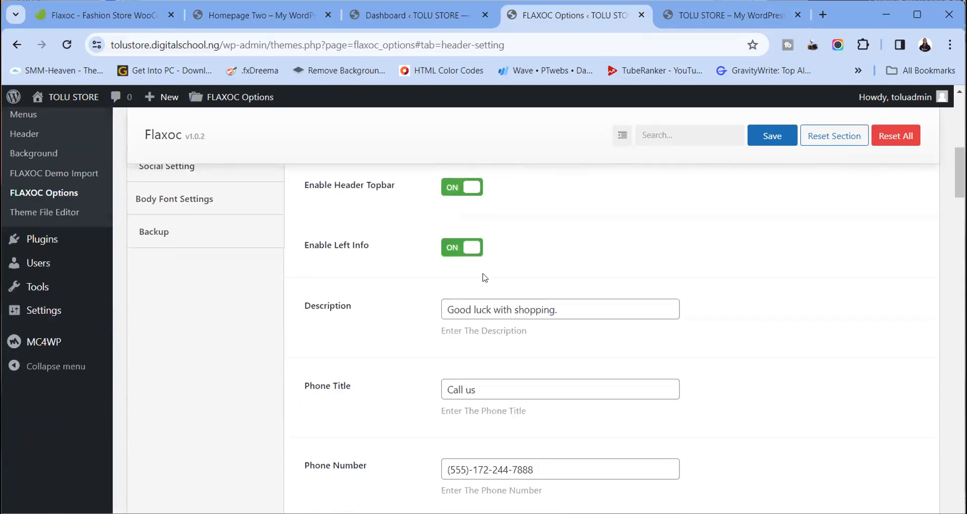
pyautogui.click(461, 252)
pyautogui.click(774, 148)
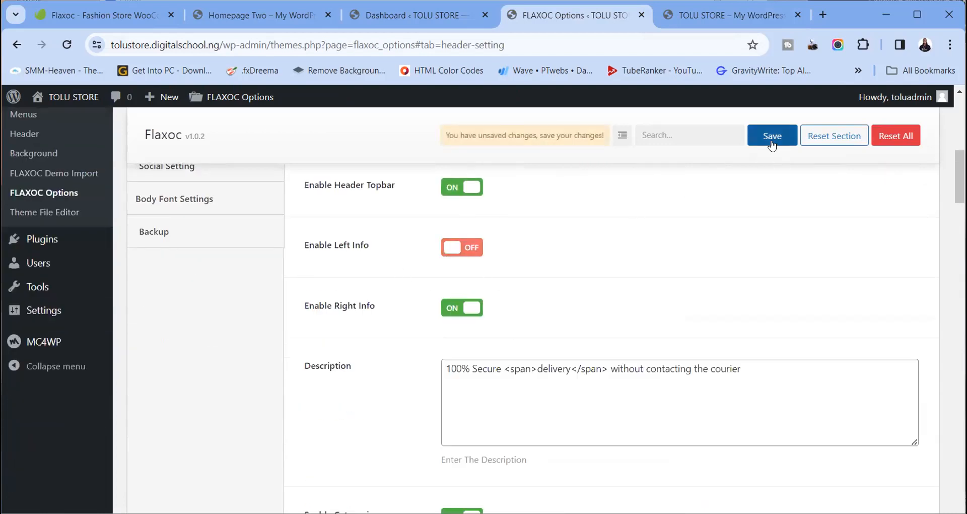
pyautogui.click(701, 16)
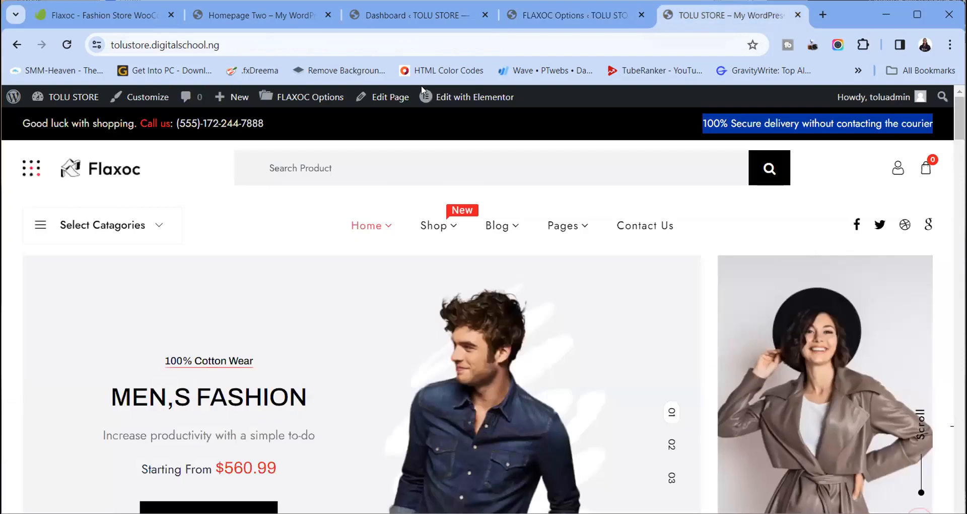
pyautogui.click(67, 45)
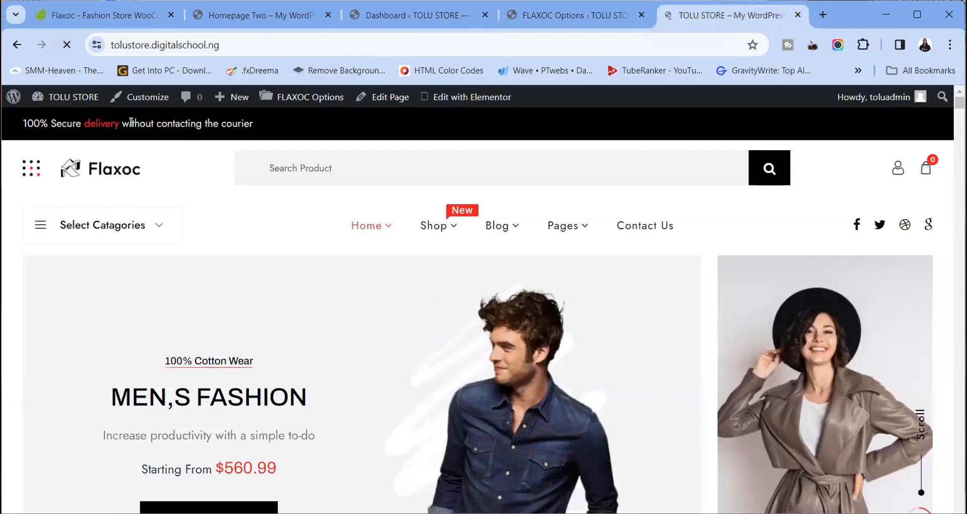
# Turn Enable Left Info back on, save, and reload to confirm both header infos show
pyautogui.click(560, 26)
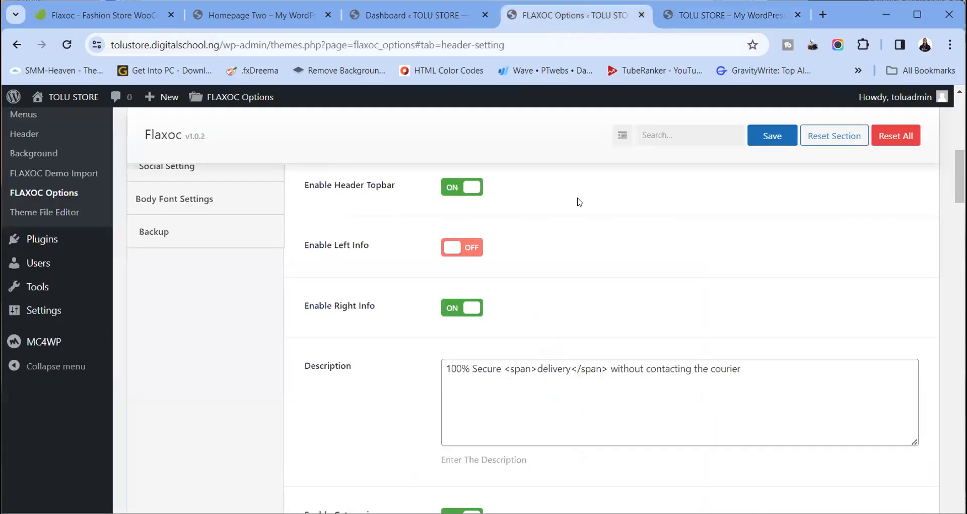
pyautogui.click(471, 252)
pyautogui.click(778, 136)
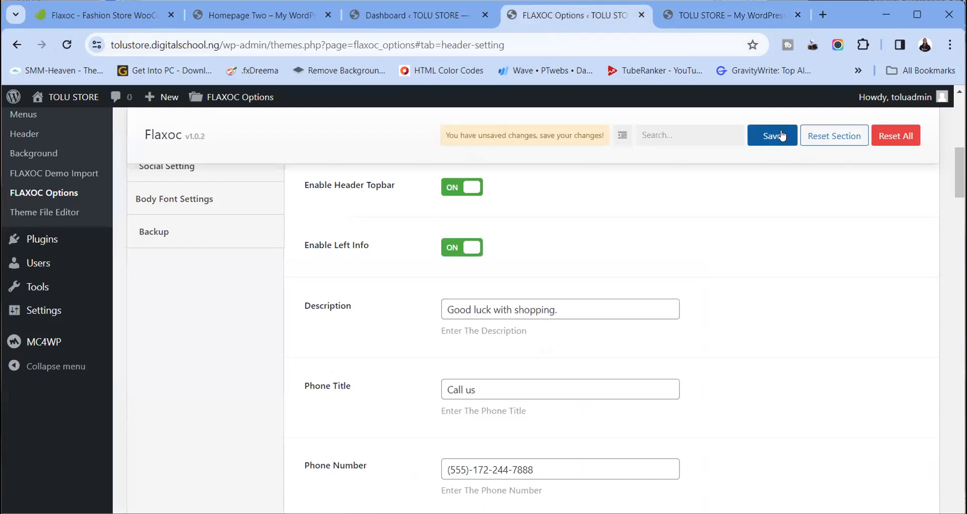
pyautogui.click(730, 15)
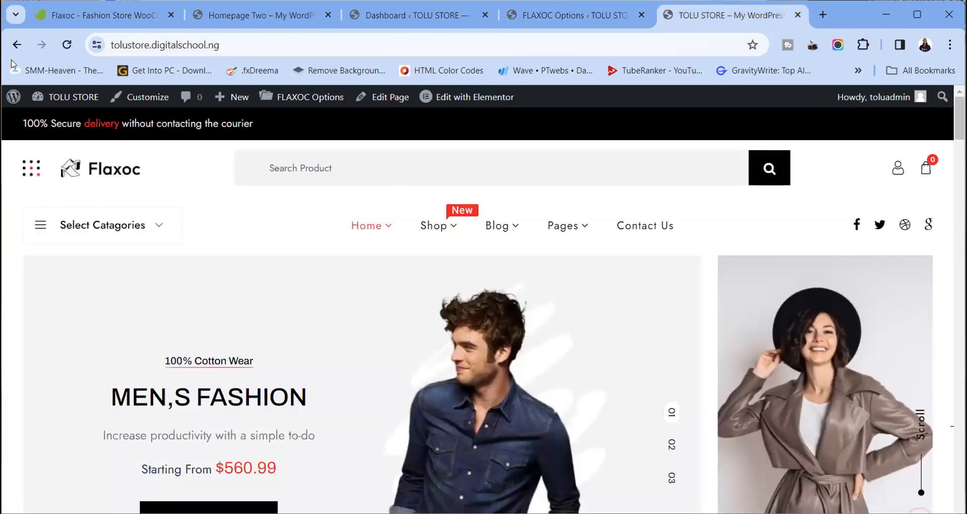
pyautogui.click(66, 45)
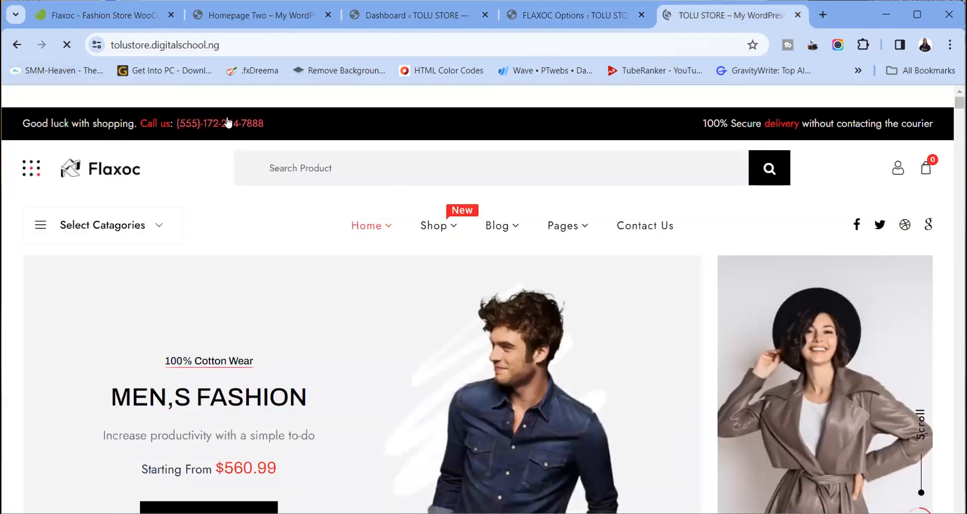
pyautogui.click(584, 25)
pyautogui.scroll(-5, 494, 294)
pyautogui.scroll(15, 495, 233)
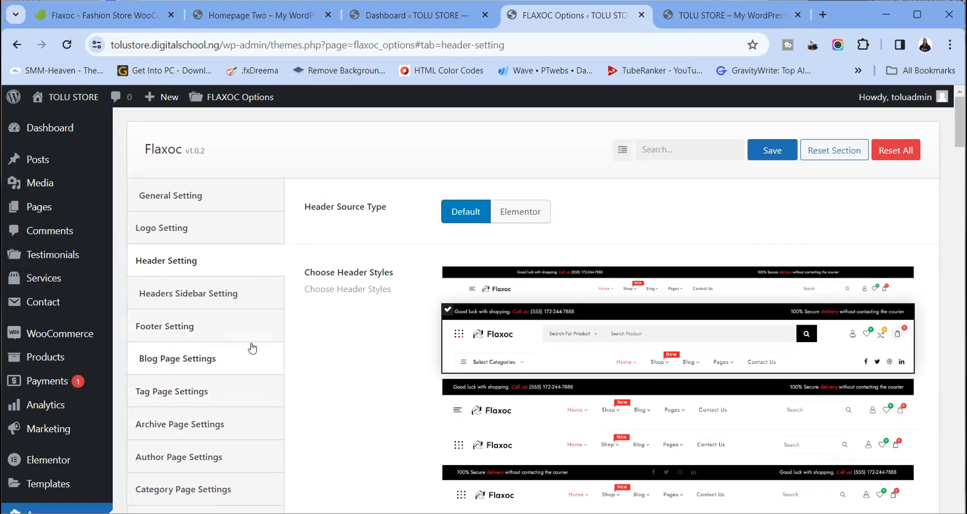
# Open Footer Setting in FLAXOC Options and scroll to Footer Style Three's copyright text
pyautogui.scroll(-1, 81, 383)
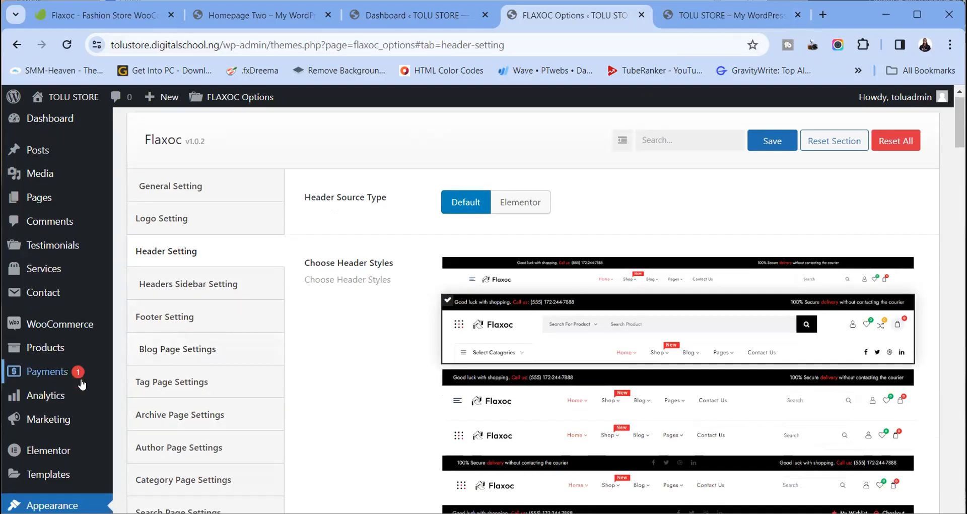
pyautogui.scroll(-6, 30, 330)
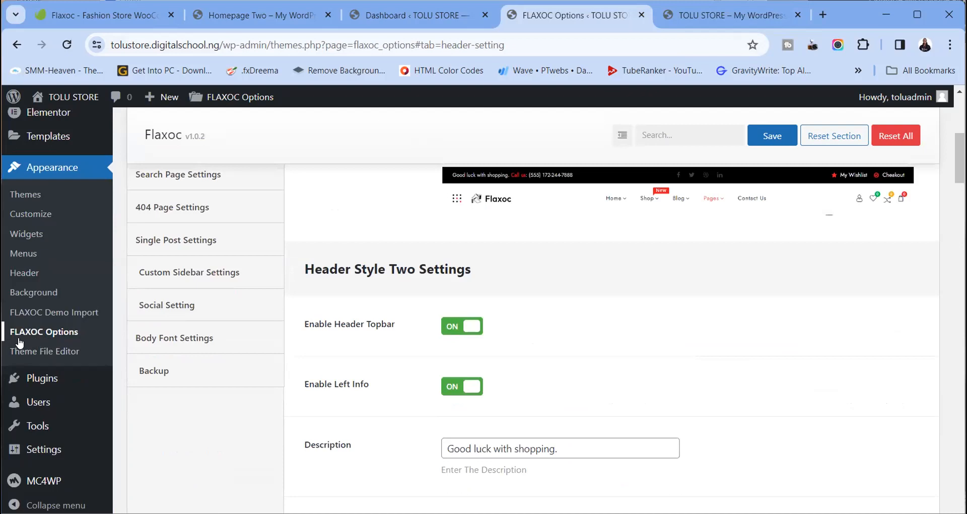
pyautogui.click(49, 313)
pyautogui.scroll(-4, 313, 349)
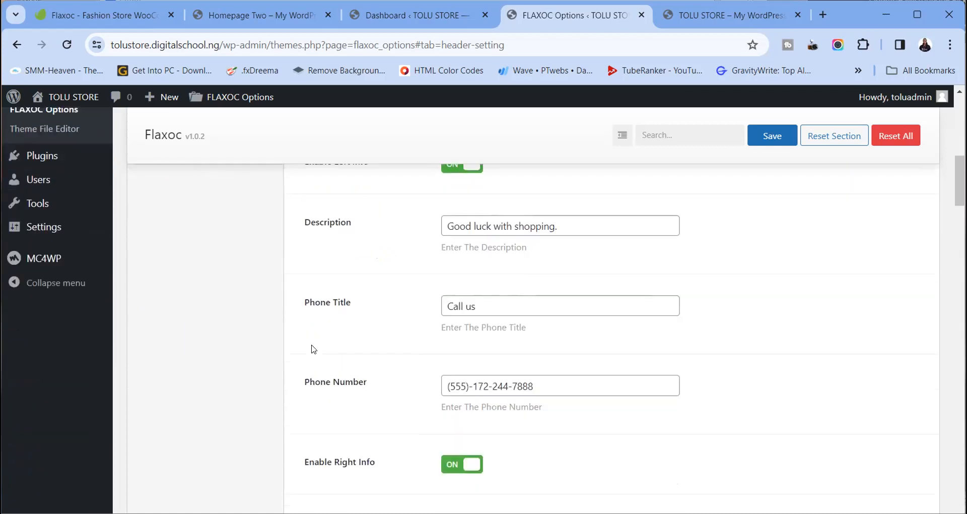
pyautogui.scroll(1, 65, 307)
pyautogui.moveTo(63, 250)
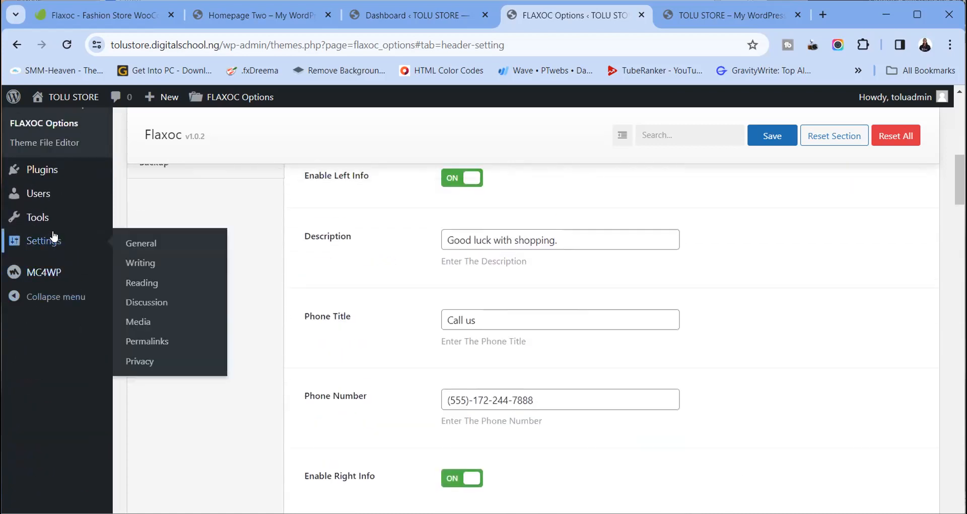
pyautogui.moveTo(44, 222)
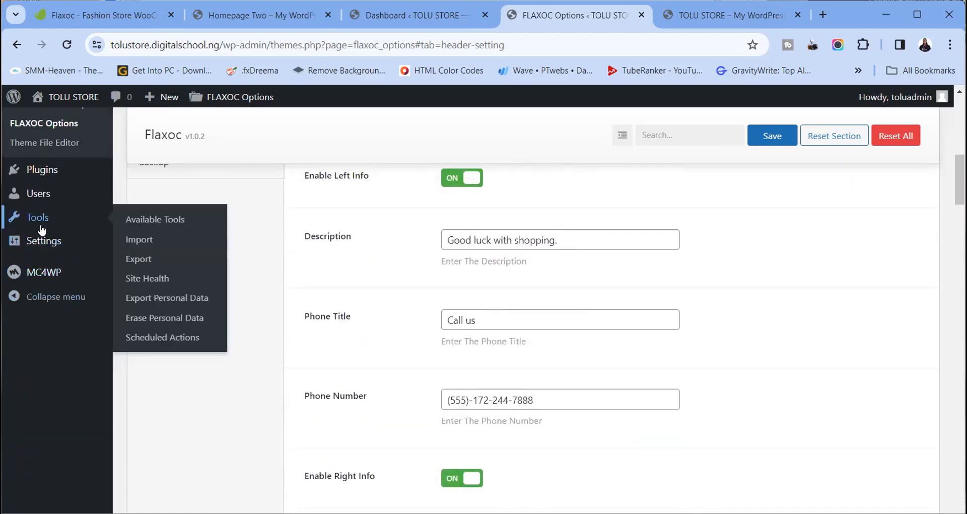
pyautogui.scroll(4, 276, 274)
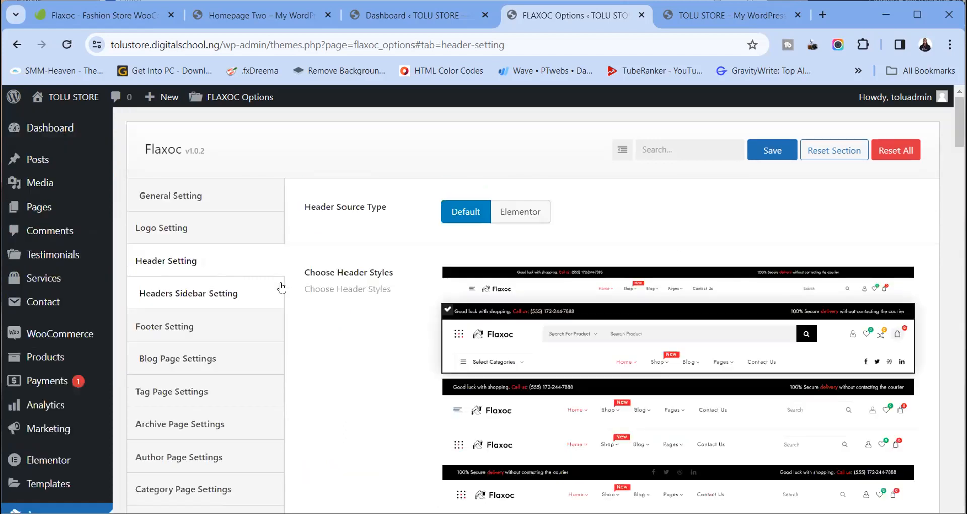
pyautogui.click(220, 299)
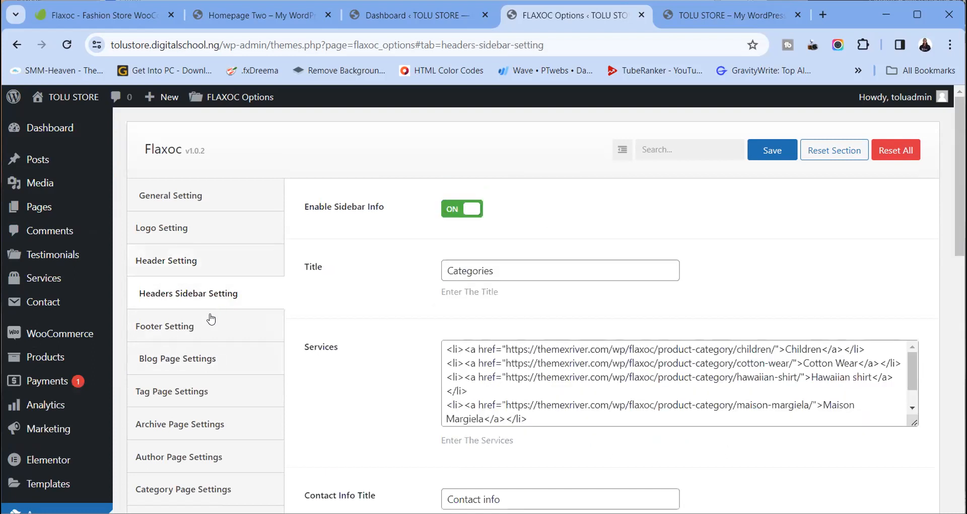
pyautogui.click(212, 322)
pyautogui.scroll(-10, 574, 345)
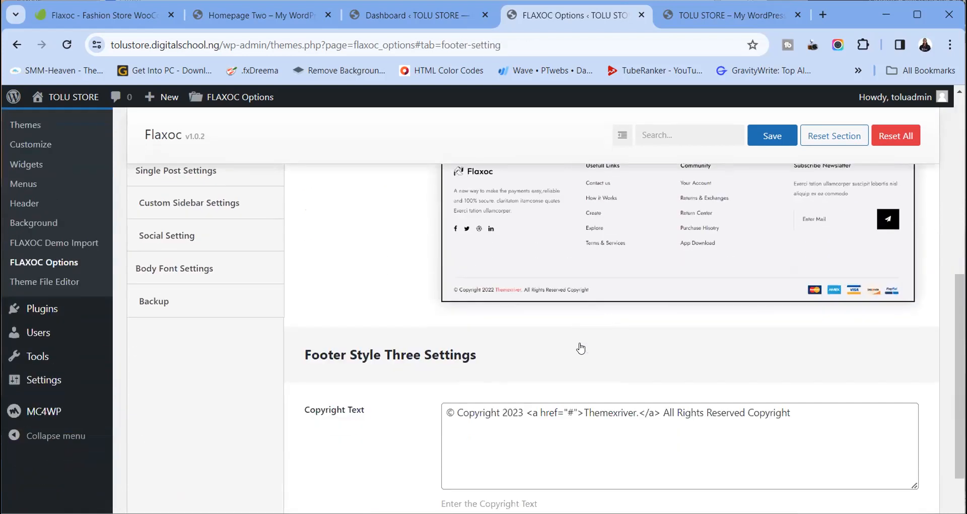
# Change the copyright year to 2024 and replace Themexriver with DIGITO WEBS
pyautogui.click(523, 414)
pyautogui.press('BackSpace')
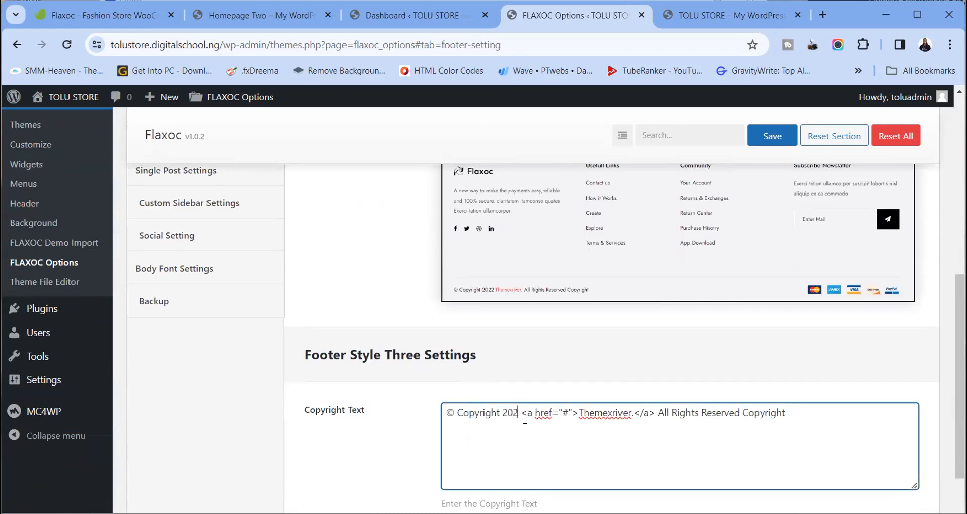
pyautogui.write('4')
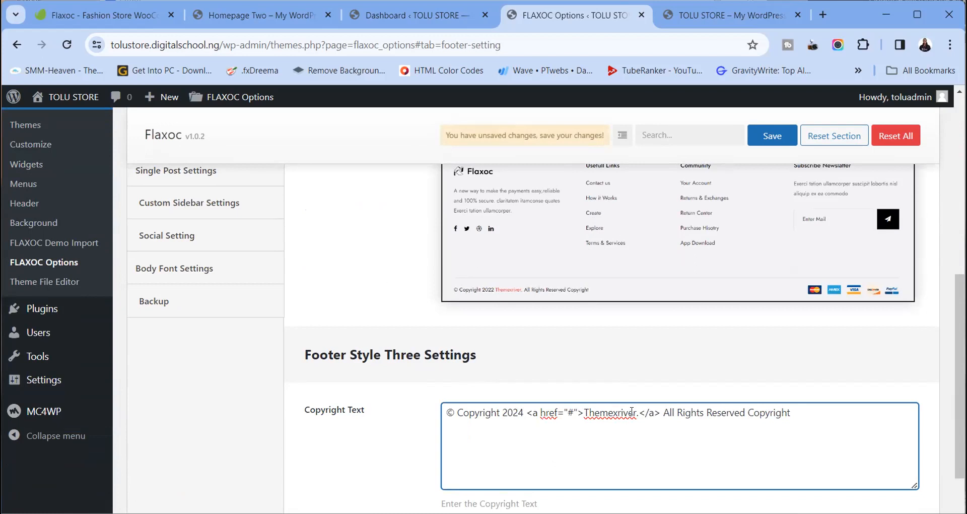
pyautogui.moveTo(635, 411); pyautogui.dragTo(586, 418)
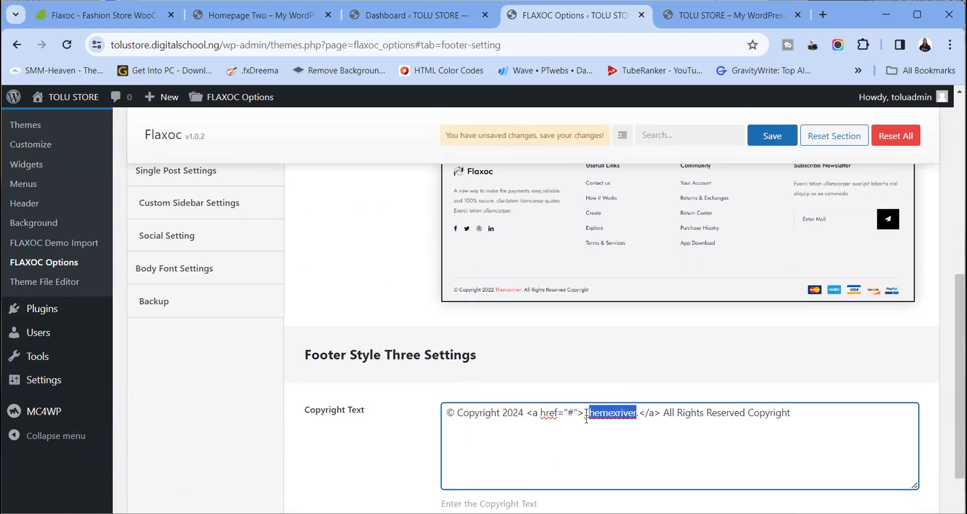
pyautogui.moveTo(586, 418); pyautogui.dragTo(582, 416)
pyautogui.write('DIGITO')
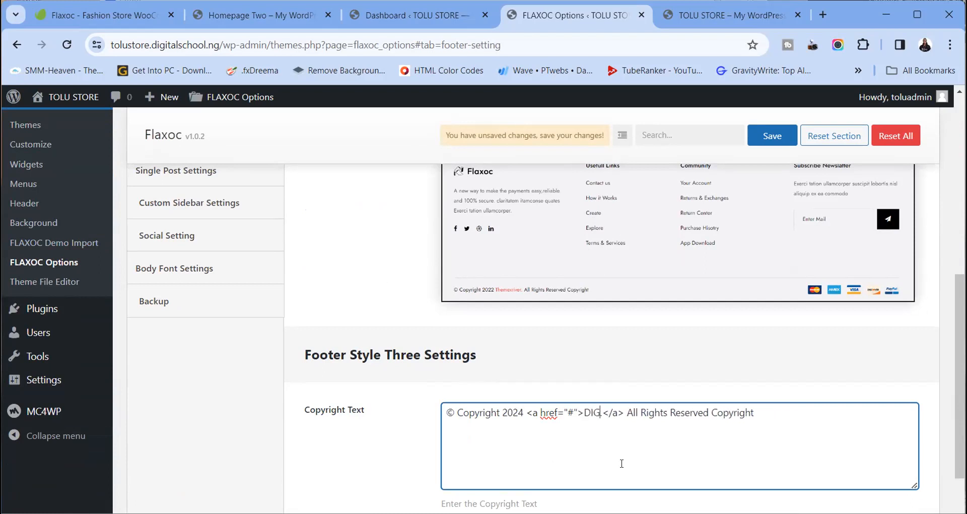
pyautogui.write('W')
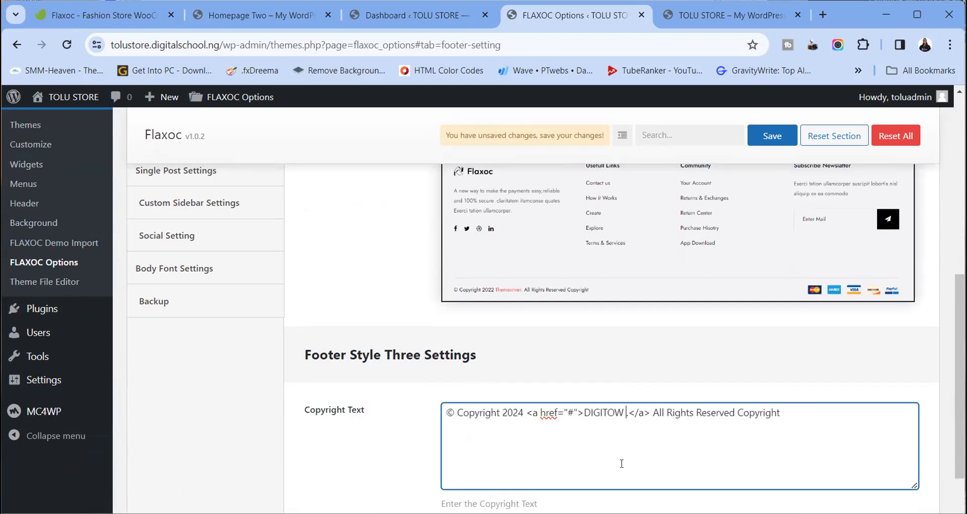
pyautogui.press('BackSpace')
pyautogui.write('WEBS.')
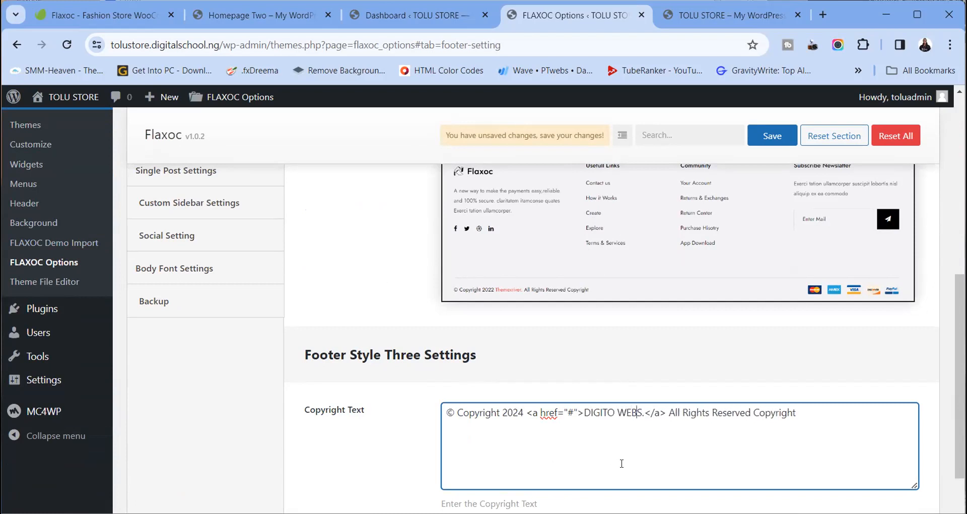
pyautogui.press('BackSpace')
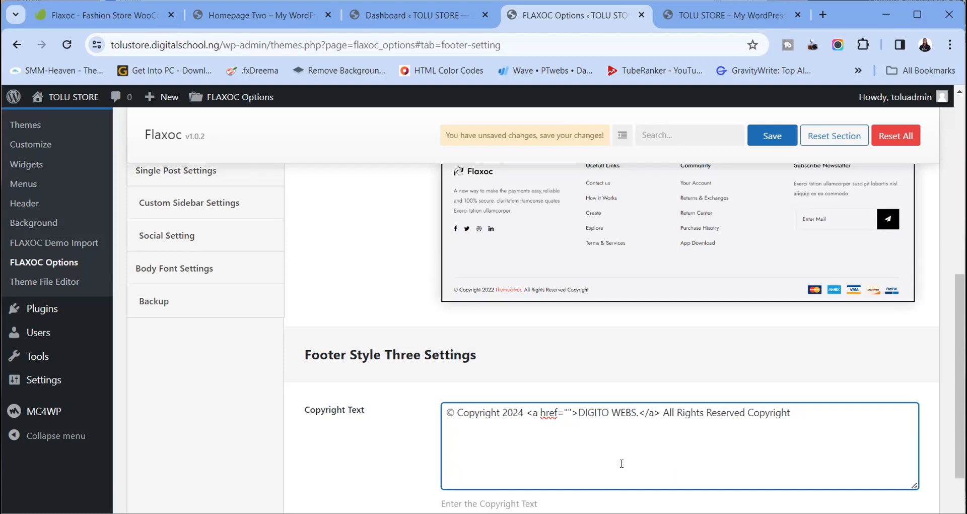
pyautogui.write('https:/')
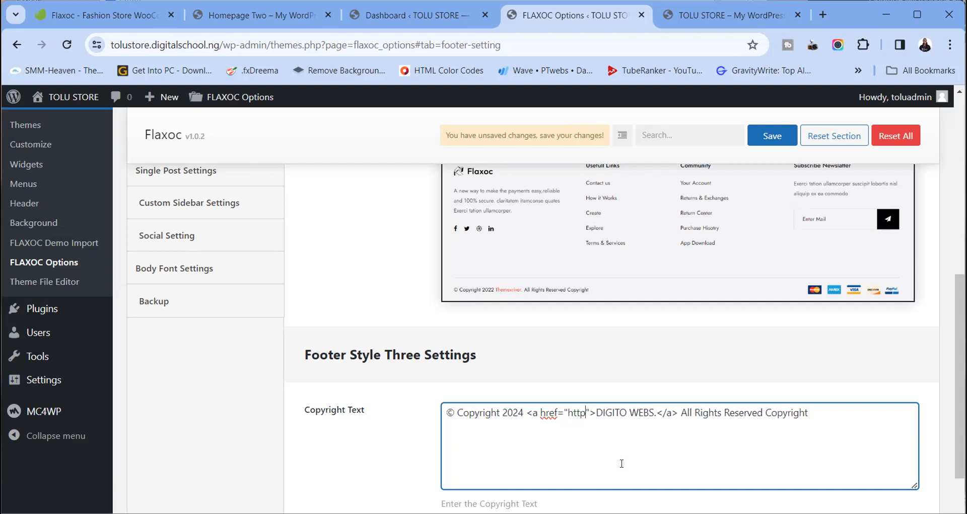
pyautogui.write('/digitowe')
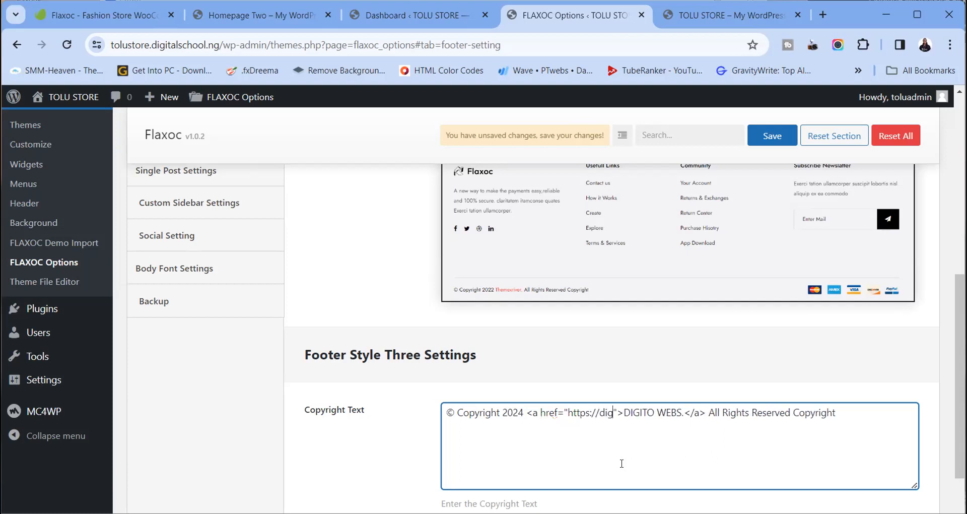
pyautogui.write('bs.com')
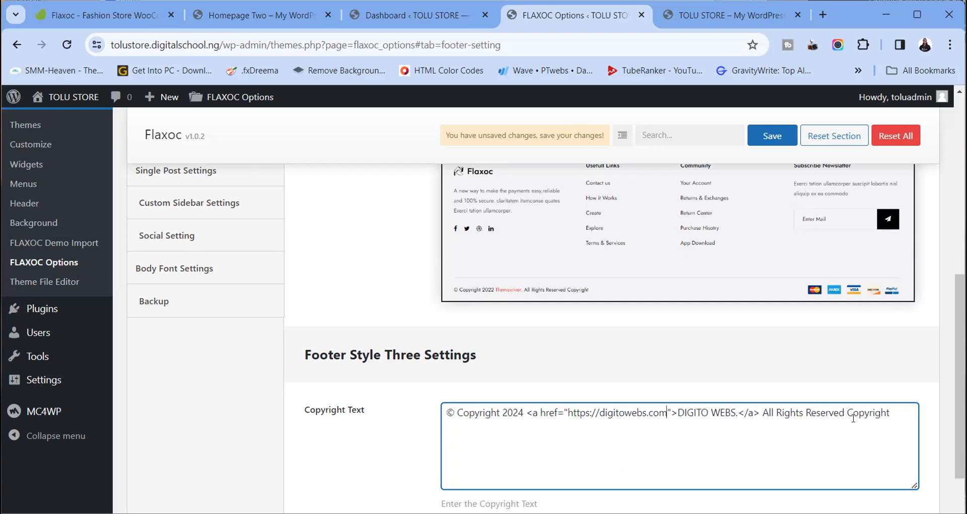
pyautogui.scroll(-3, 860, 416)
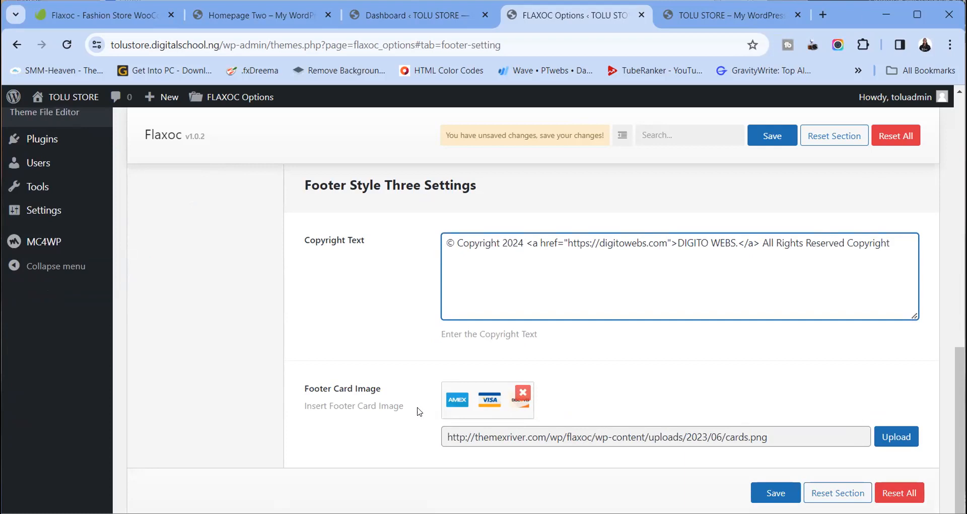
# Check the live storefront footer before saving, with the browser maximized
pyautogui.click(680, 17)
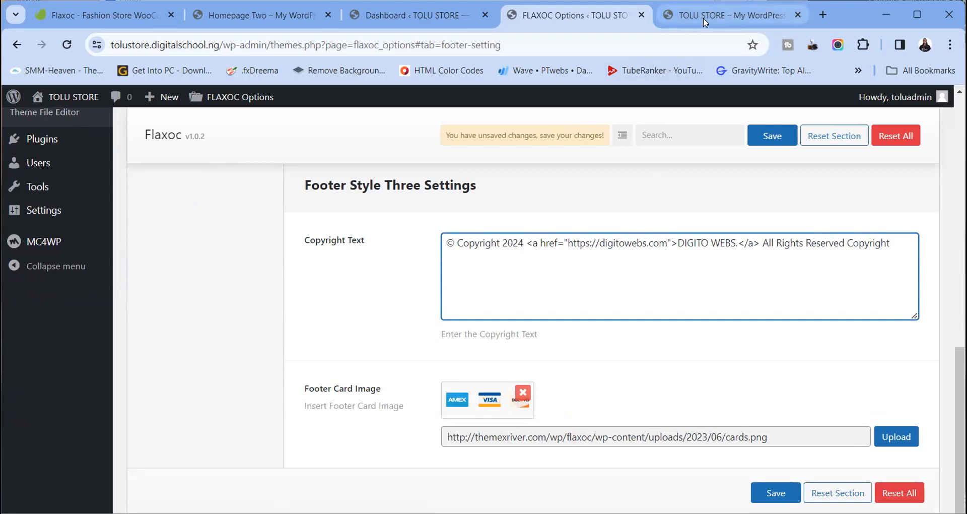
pyautogui.scroll(-10, 819, 279)
pyautogui.scroll(-15, 820, 285)
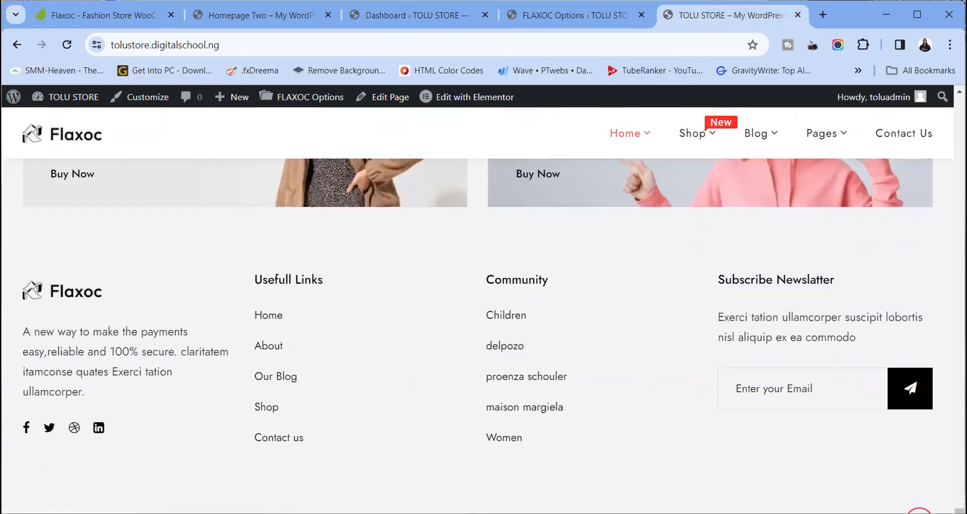
pyautogui.click(914, 21)
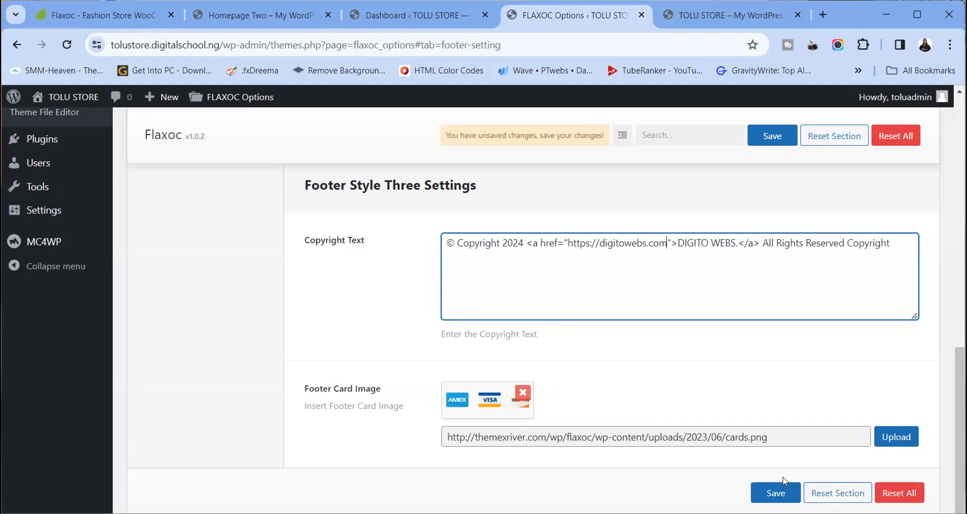
# Save the FLAXOC Options footer copyright changes and reload the storefront
pyautogui.click(783, 497)
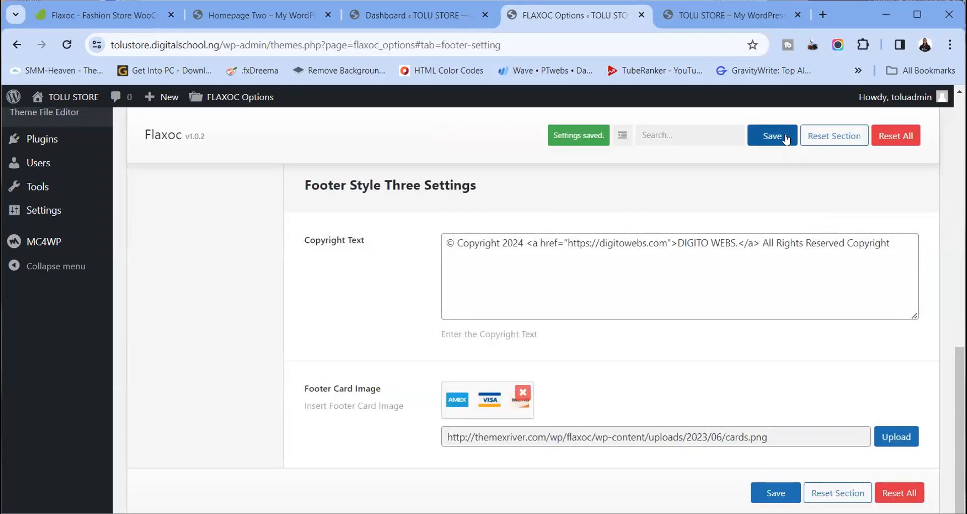
pyautogui.click(692, 20)
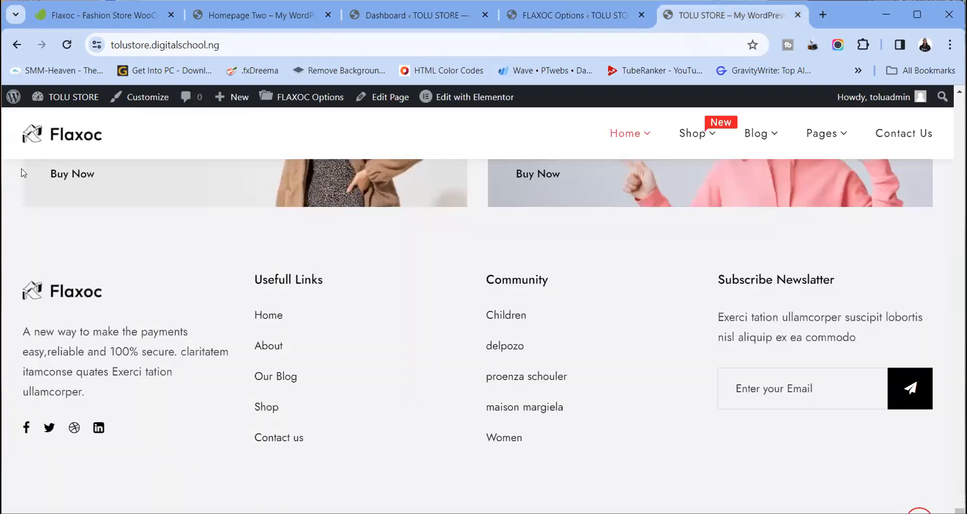
pyautogui.click(66, 44)
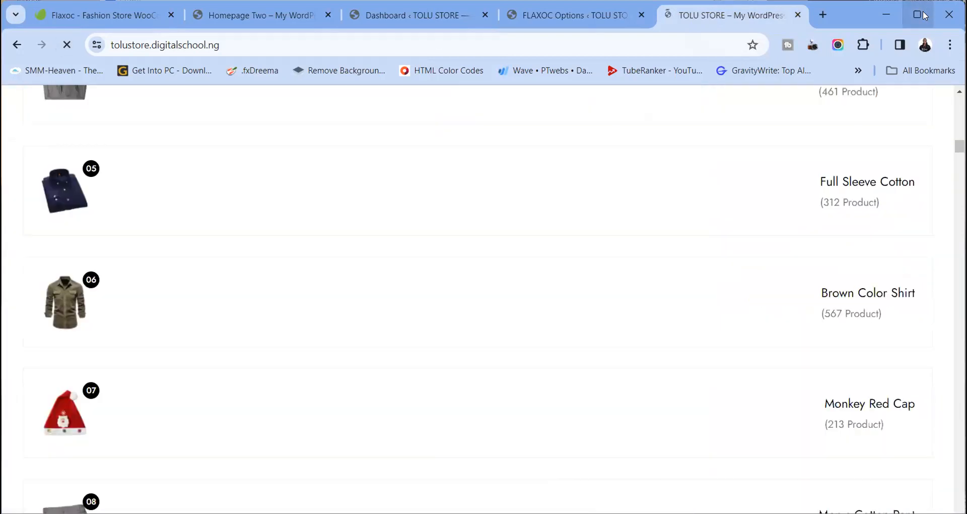
pyautogui.click(923, 14)
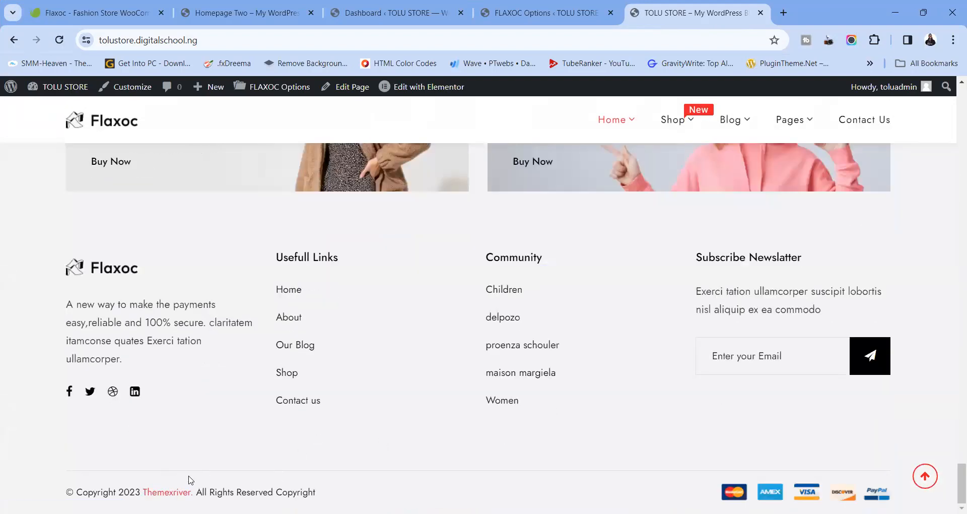
pyautogui.click(59, 39)
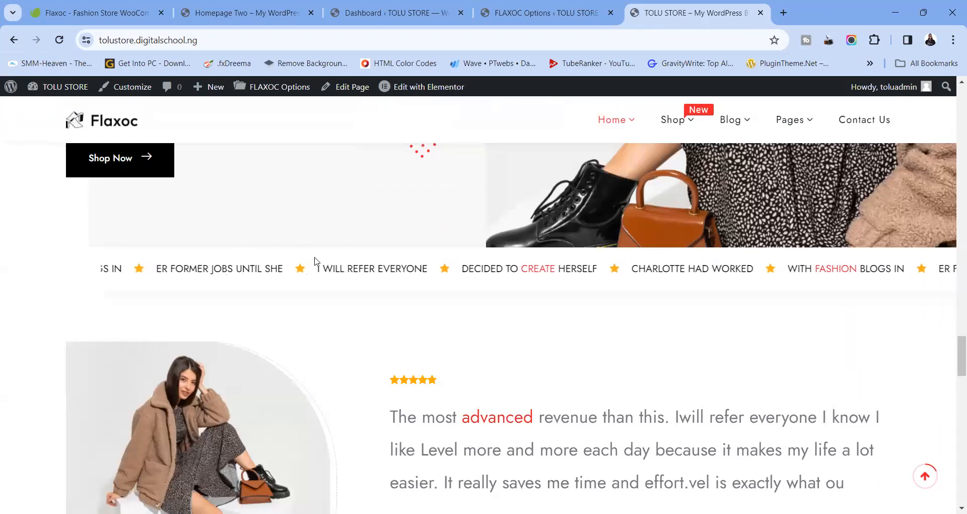
# Confirm the footer still reads '© Copyright 2023 Themexriver', then return to FLAXOC Options
pyautogui.scroll(-10, 315, 263)
pyautogui.scroll(-10, 315, 264)
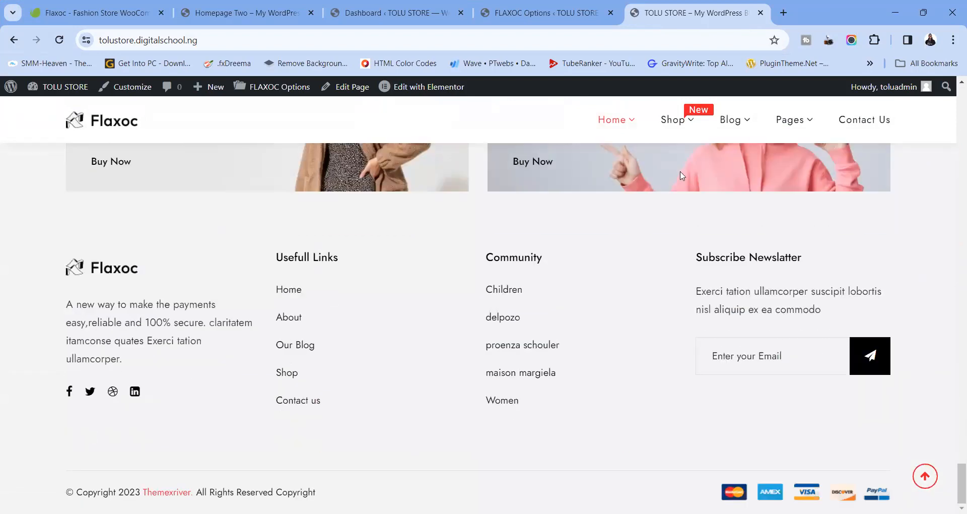
pyautogui.moveTo(740, 101)
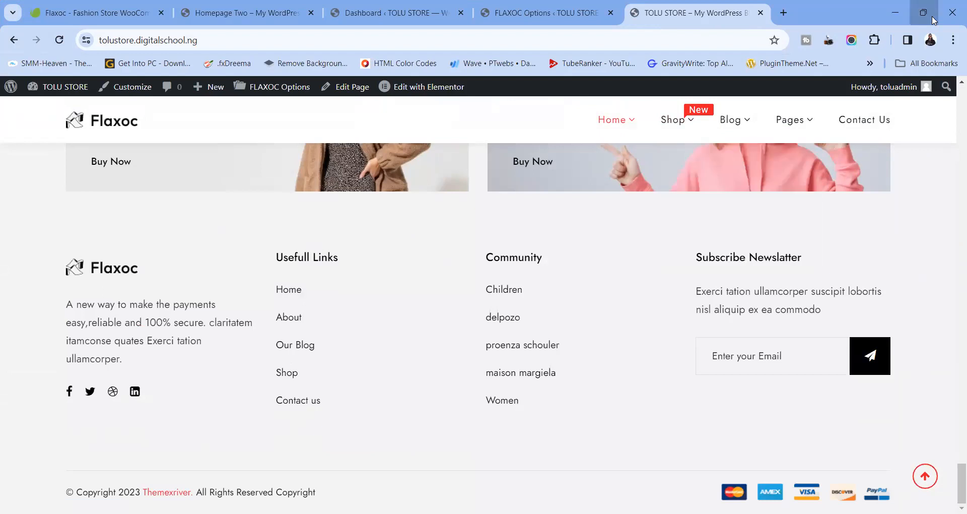
pyautogui.click(932, 20)
pyautogui.click(574, 13)
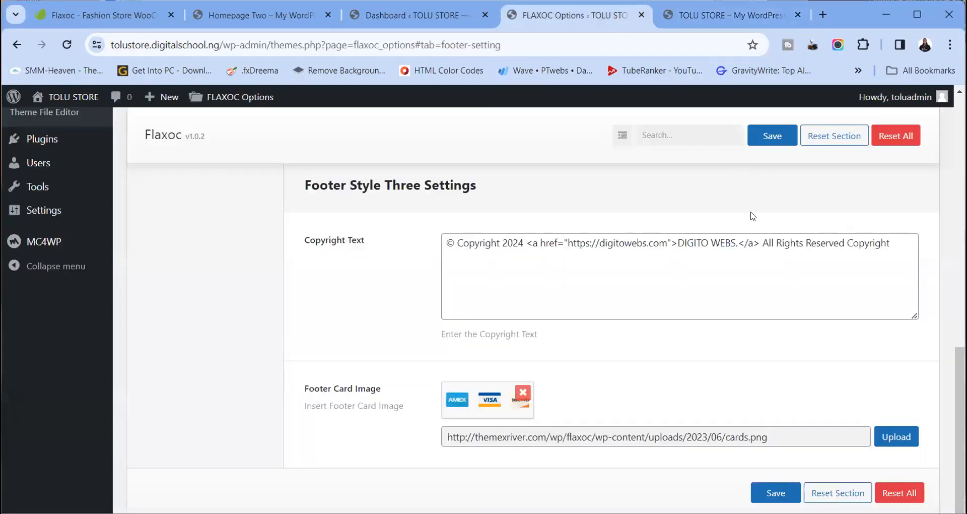
# Save the Flaxoc options again and reload the TOLU STORE storefront
pyautogui.click(781, 135)
pyautogui.click(763, 138)
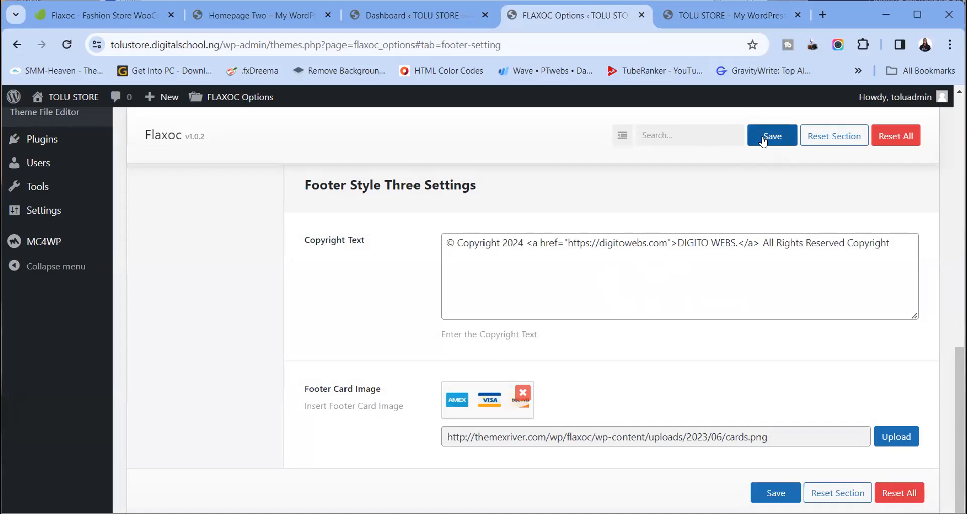
pyautogui.click(725, 15)
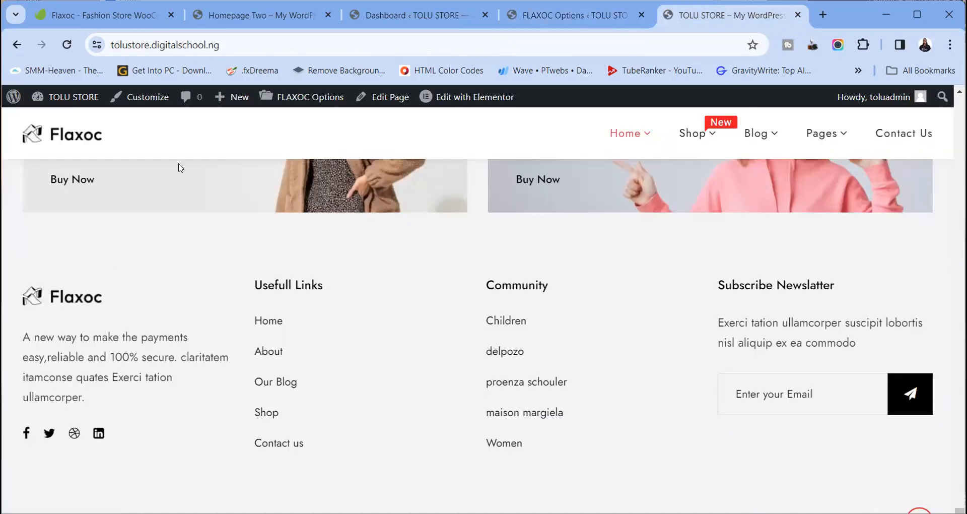
pyautogui.click(66, 45)
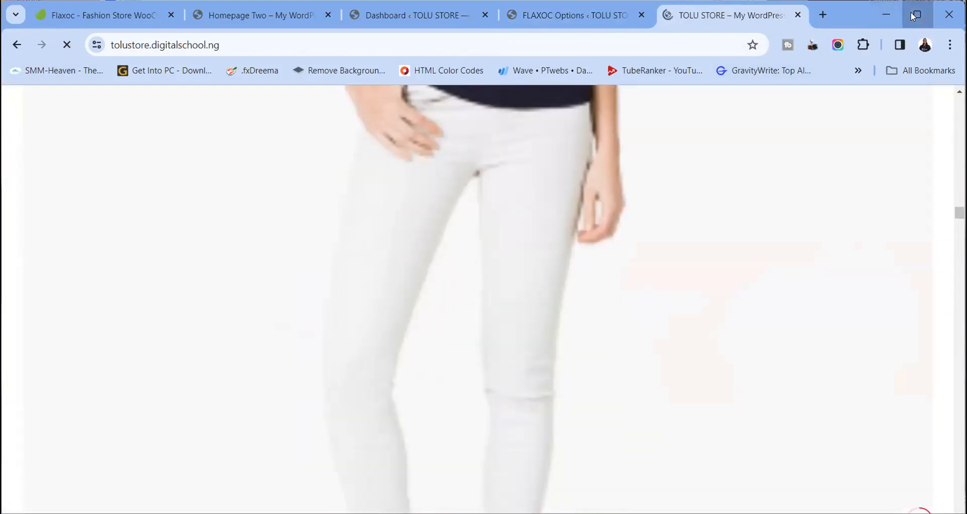
# Select the storefront footer line reading '© Copyright 2023 Themexriver. All Rights Reserved'
pyautogui.click(914, 15)
pyautogui.scroll(-15, 639, 294)
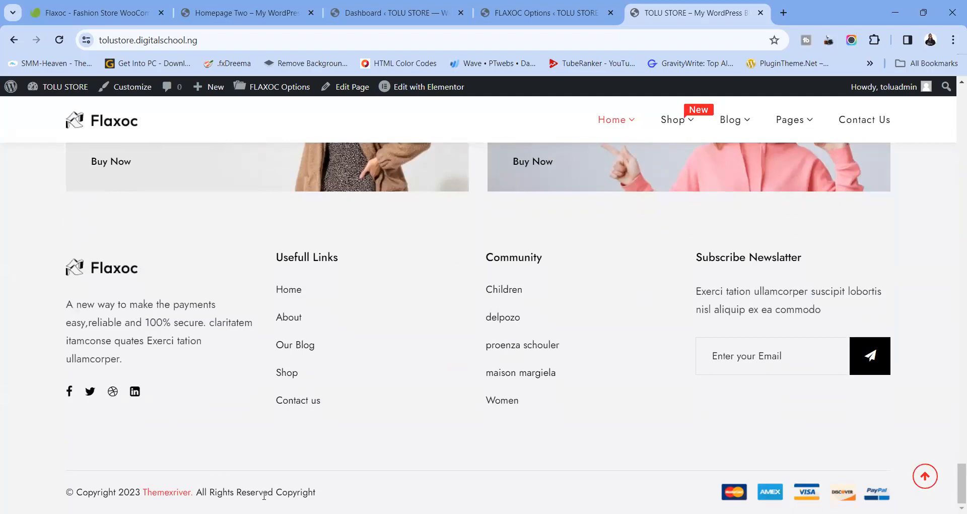
pyautogui.click(117, 40)
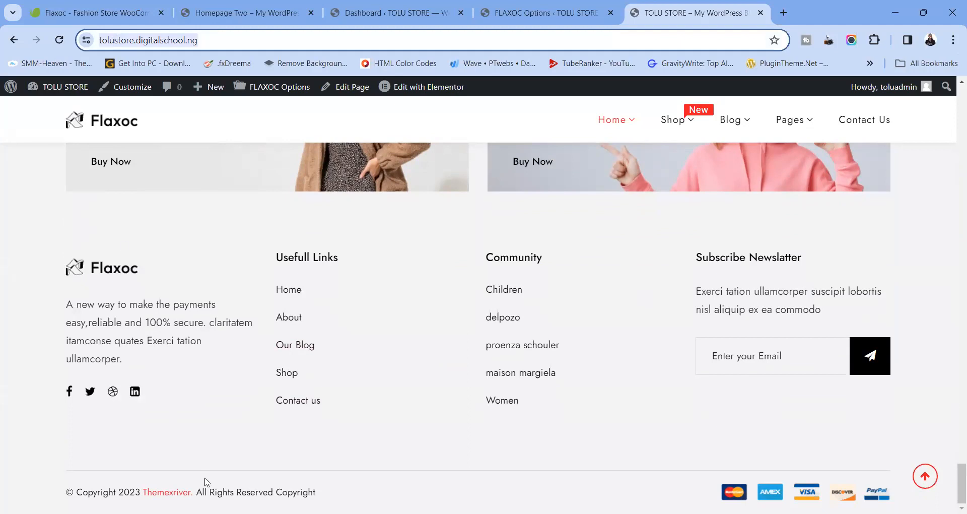
pyautogui.moveTo(323, 493); pyautogui.dragTo(65, 485)
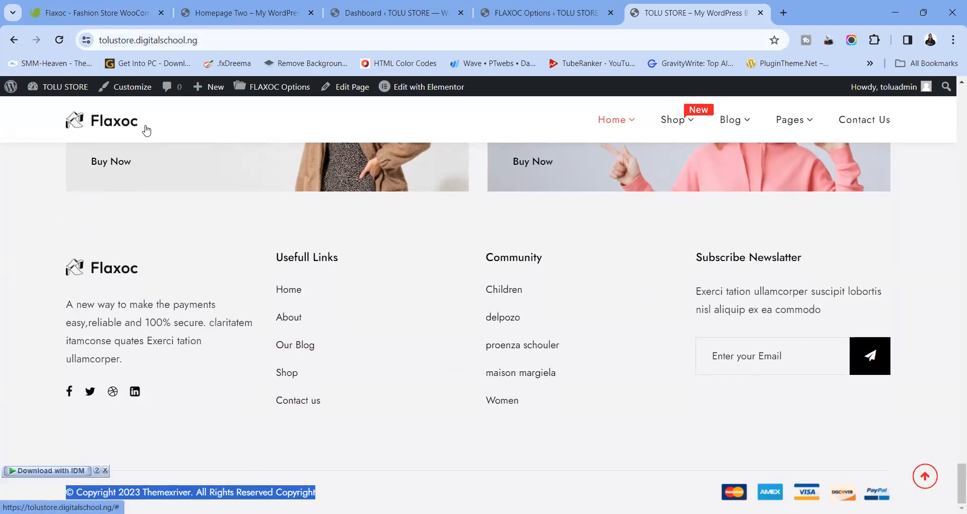
pyautogui.click(129, 41)
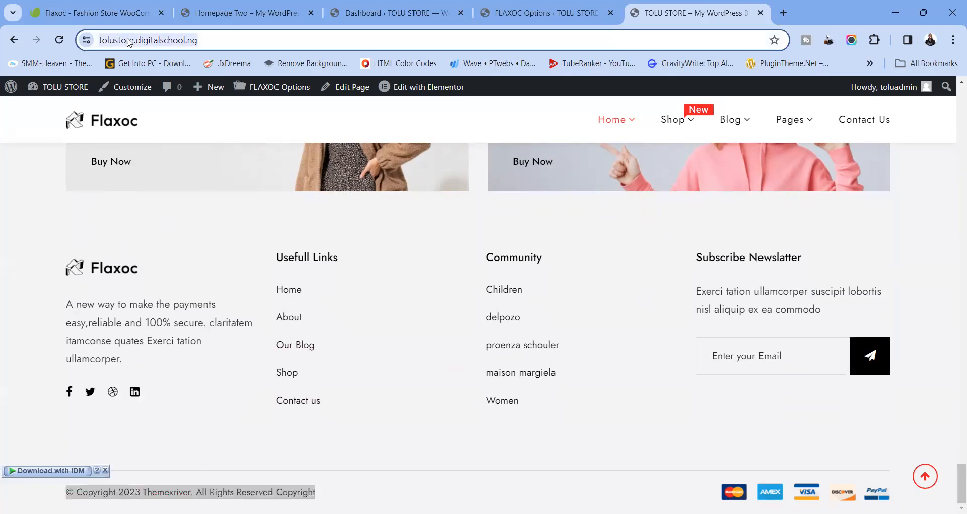
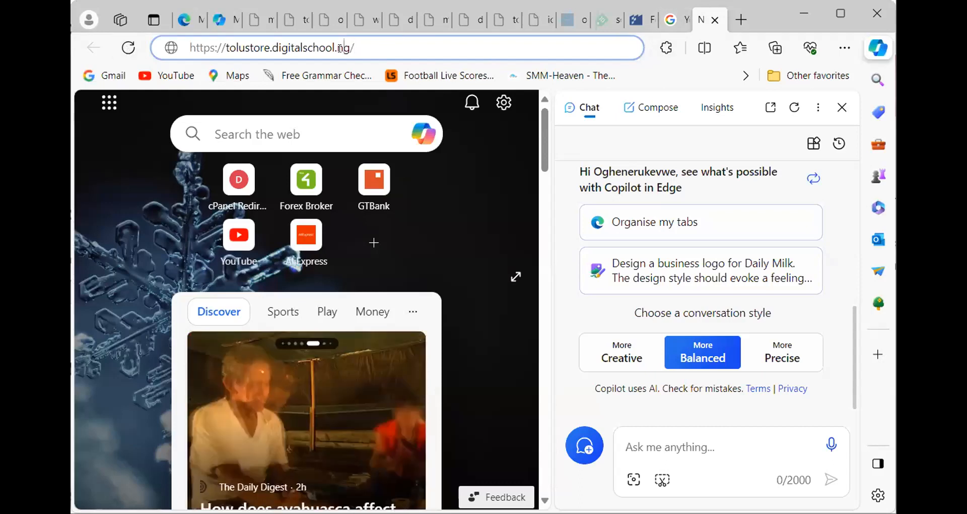
# Load tolustore.digitalschool.ng, hide the Copilot panel, scroll the storefront, then return to FLAXOC Options
pyautogui.press('Return')
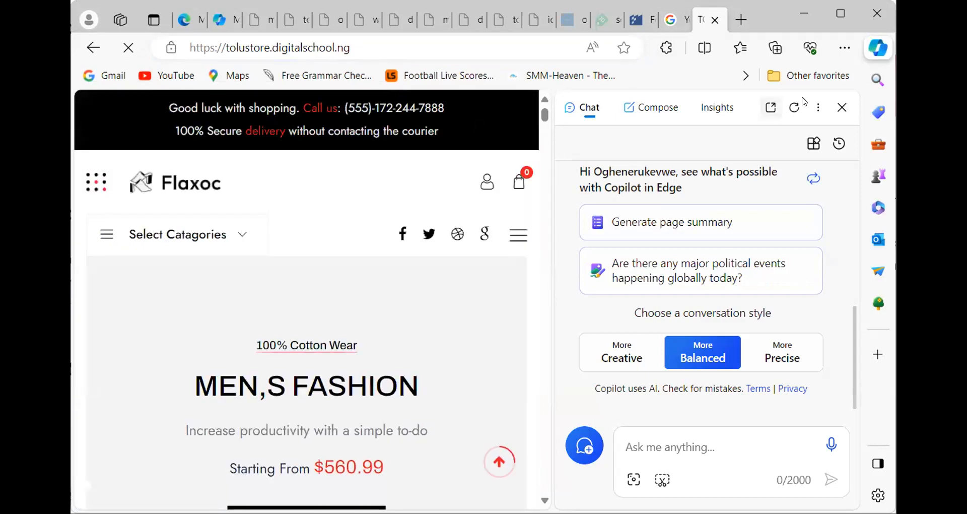
pyautogui.click(842, 107)
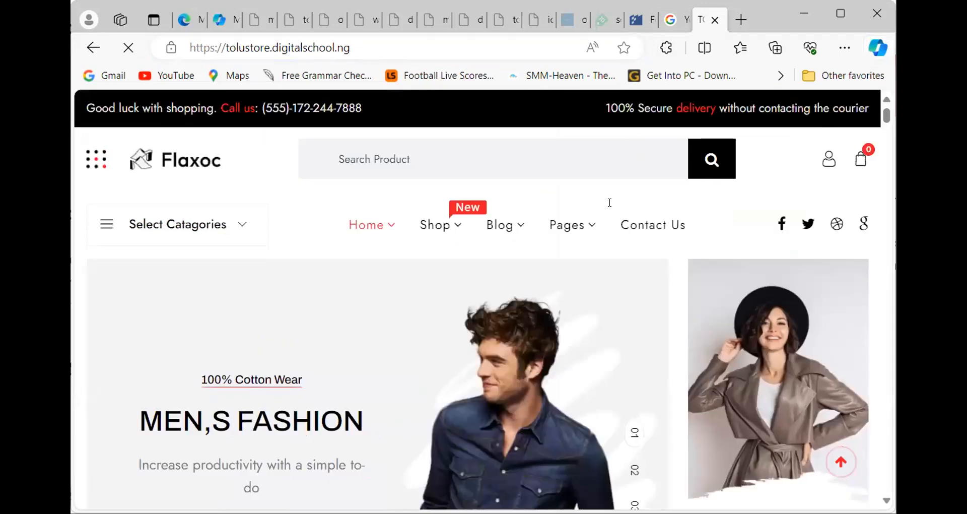
pyautogui.scroll(-10, 489, 228)
pyautogui.scroll(-15, 491, 233)
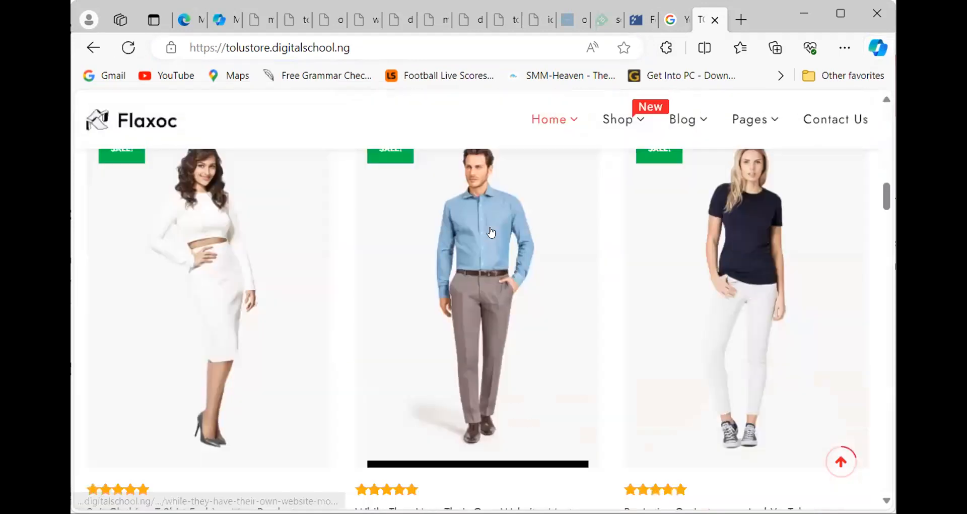
pyautogui.scroll(-10, 492, 231)
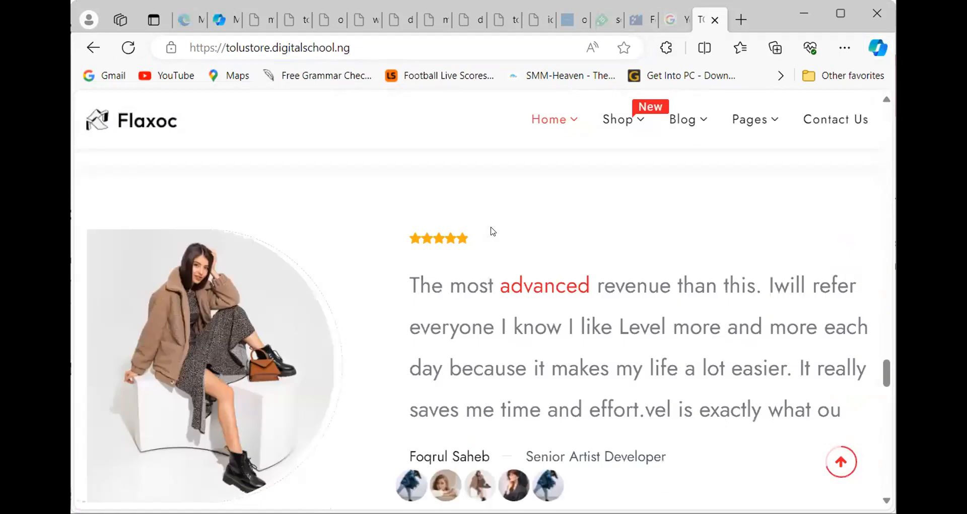
pyautogui.scroll(-5, 492, 231)
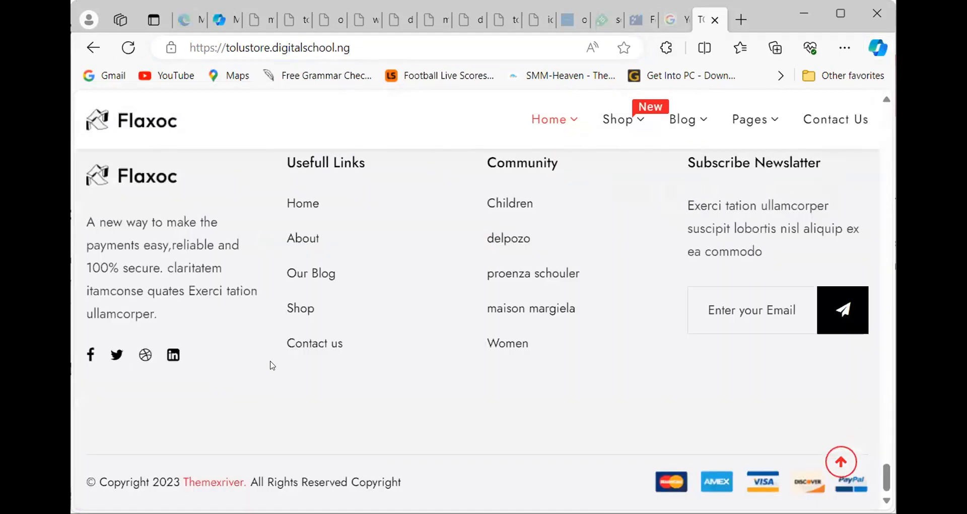
pyautogui.scroll(8, 583, 199)
pyautogui.scroll(5, 715, 100)
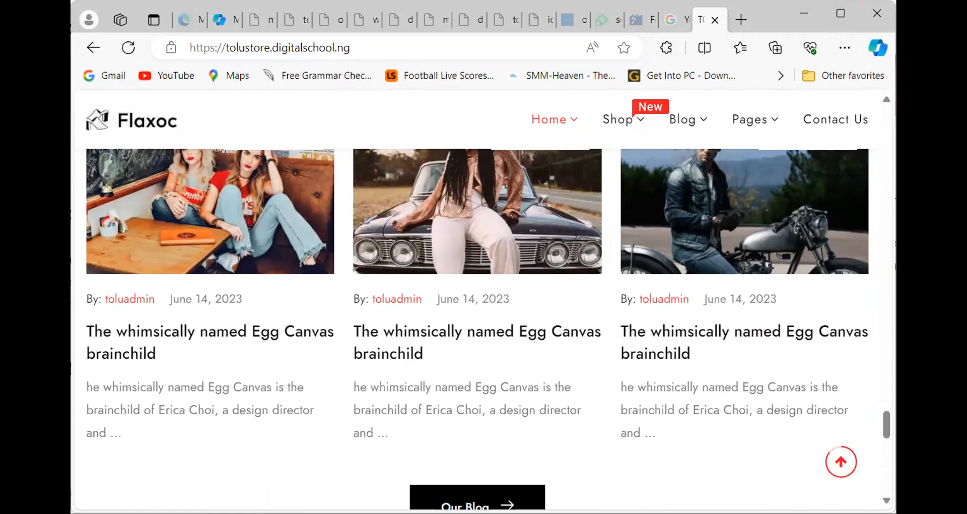
pyautogui.hotkey('alt', 'Tab')
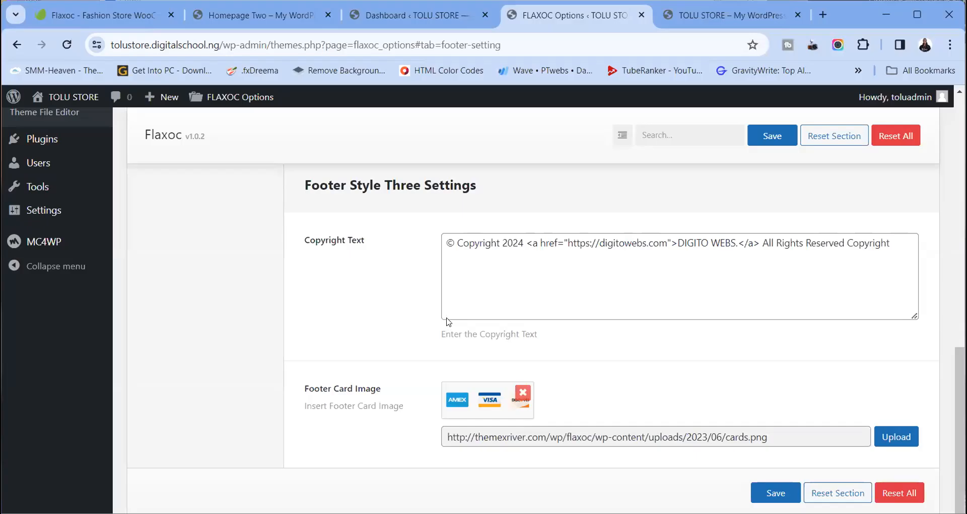
# Reload the FLAXOC Options page and scroll up to the Footer Source Type setting
pyautogui.click(68, 45)
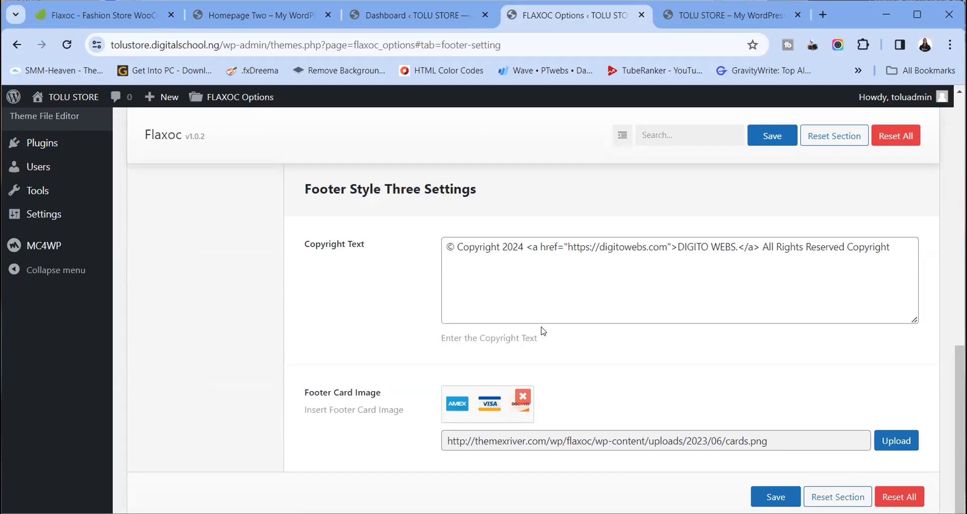
pyautogui.scroll(10, 542, 331)
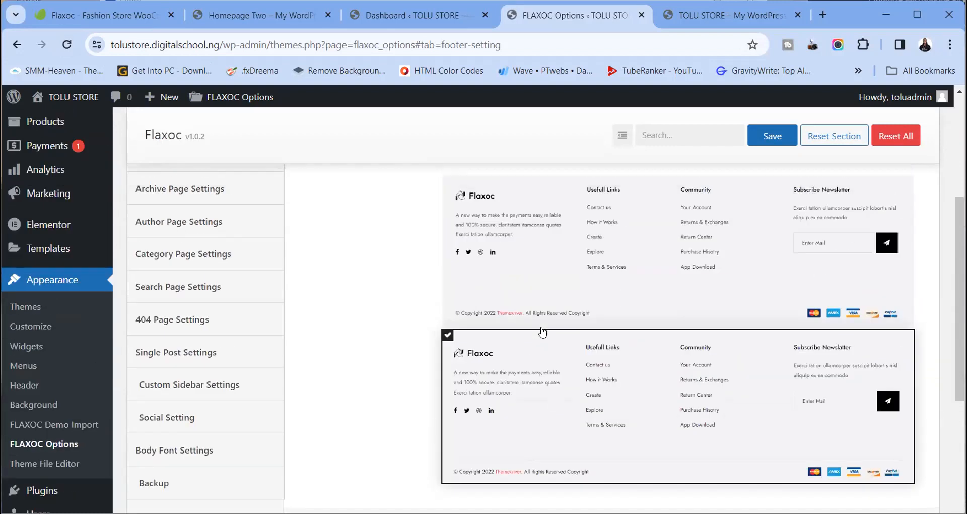
pyautogui.scroll(4, 543, 331)
pyautogui.scroll(1, 543, 331)
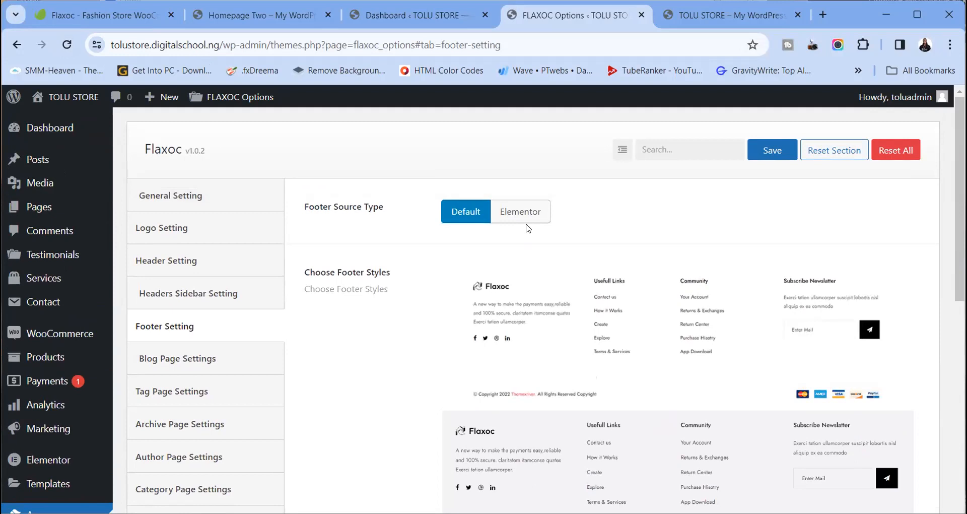
pyautogui.scroll(-5, 547, 352)
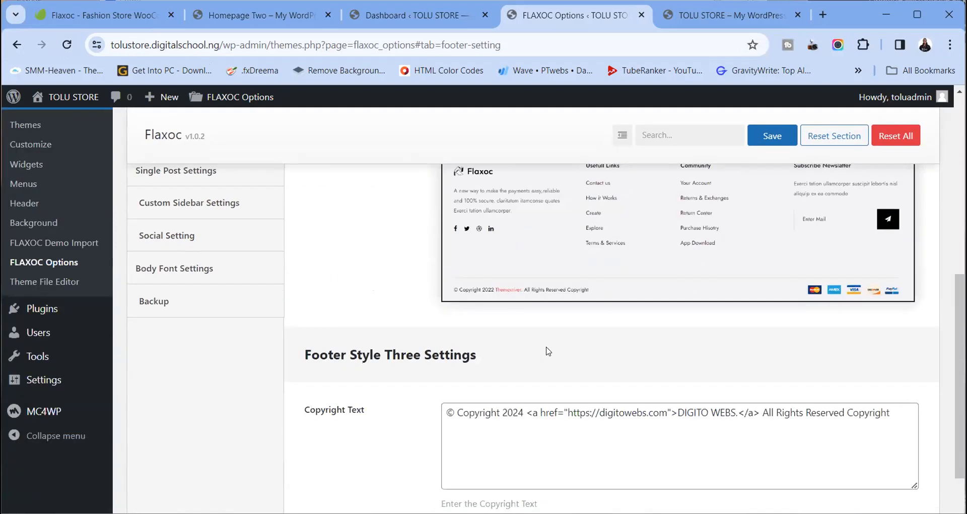
pyautogui.scroll(6, 548, 351)
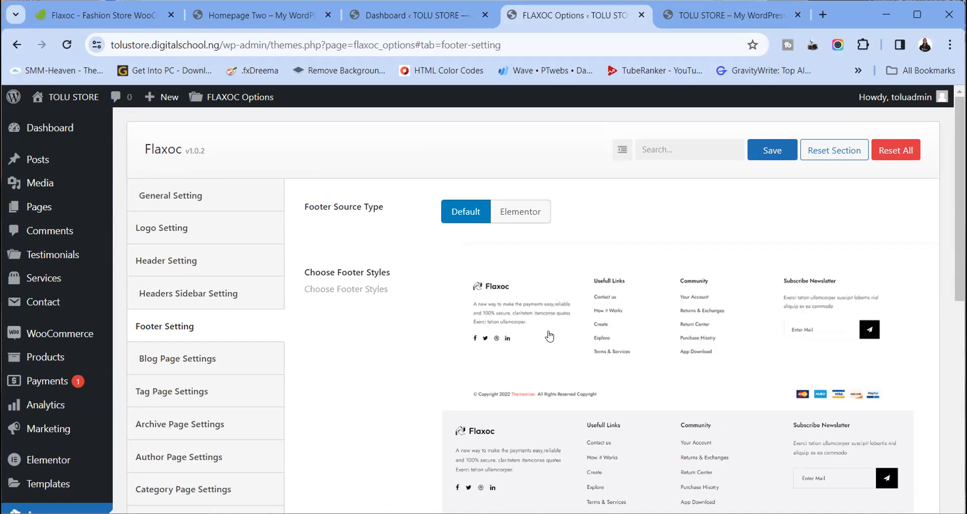
# Switch the footer source to Elementor and back to Default, then open Theme Builder in a new tab
pyautogui.click(526, 222)
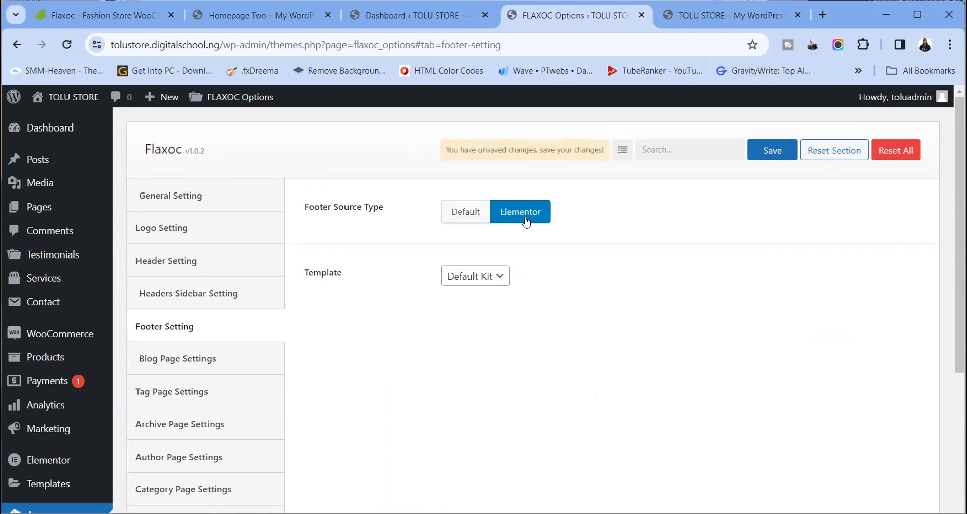
pyautogui.click(473, 217)
pyautogui.moveTo(29, 306)
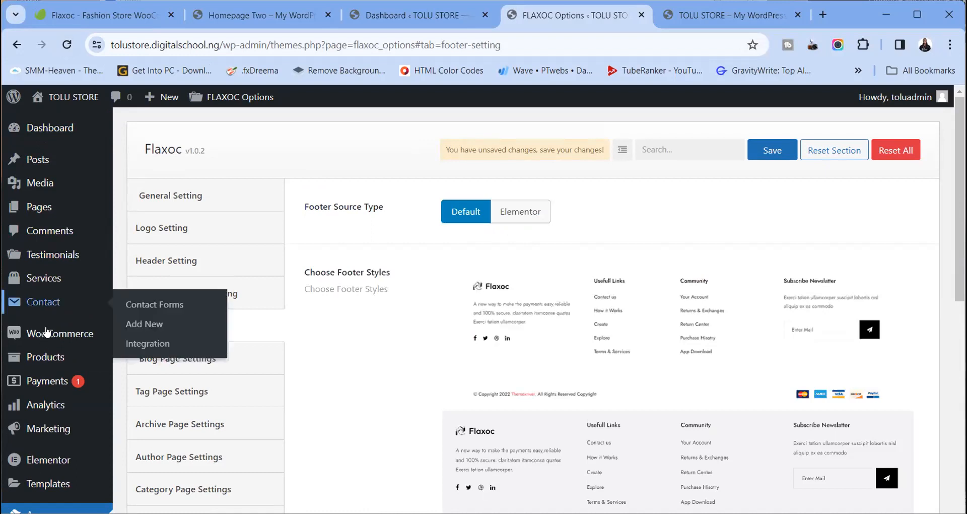
pyautogui.scroll(-3, 47, 328)
pyautogui.moveTo(48, 346)
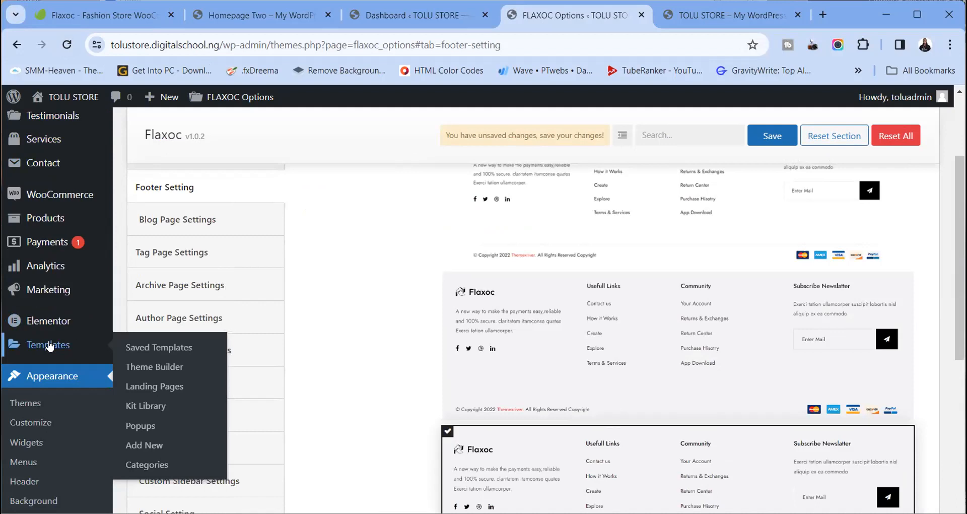
pyautogui.rightClick(184, 366)
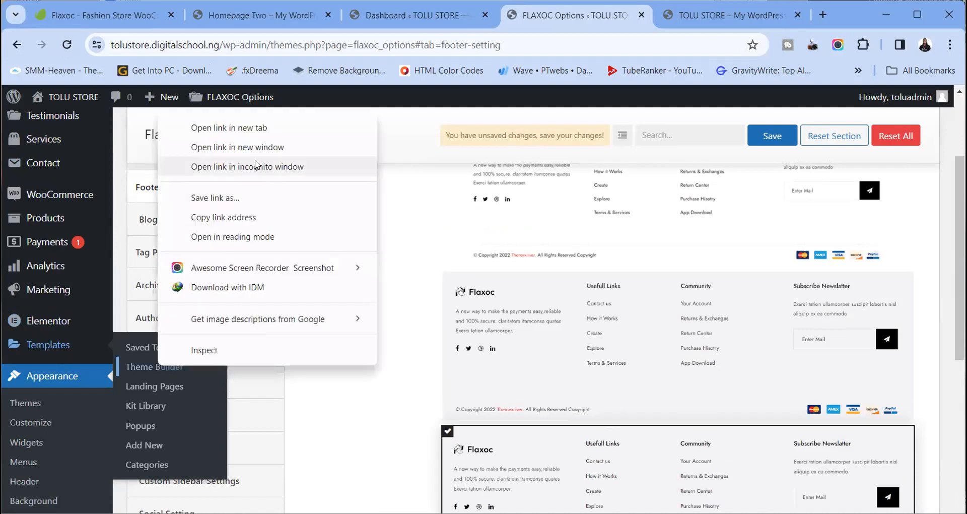
pyautogui.click(272, 128)
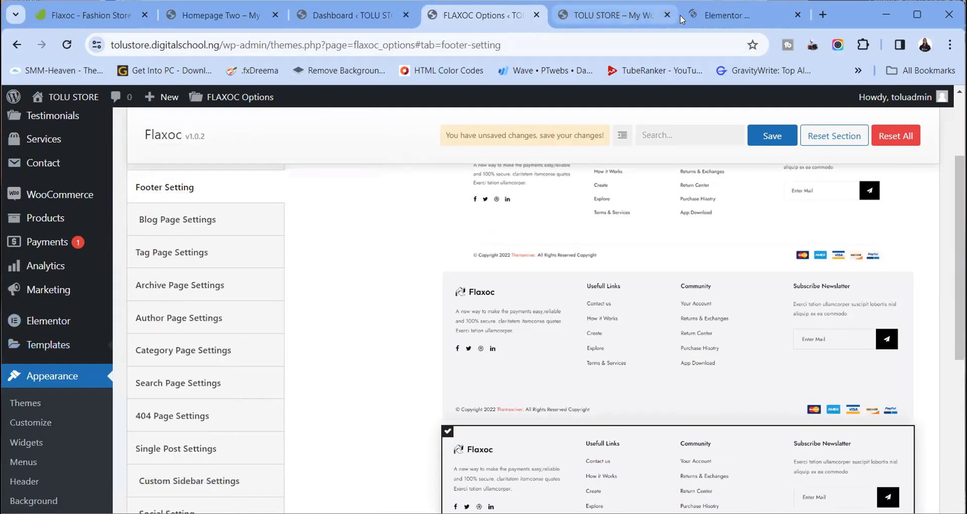
# Look over Elementor's Theme Builder, close it, and view the storefront footer
pyautogui.click(735, 15)
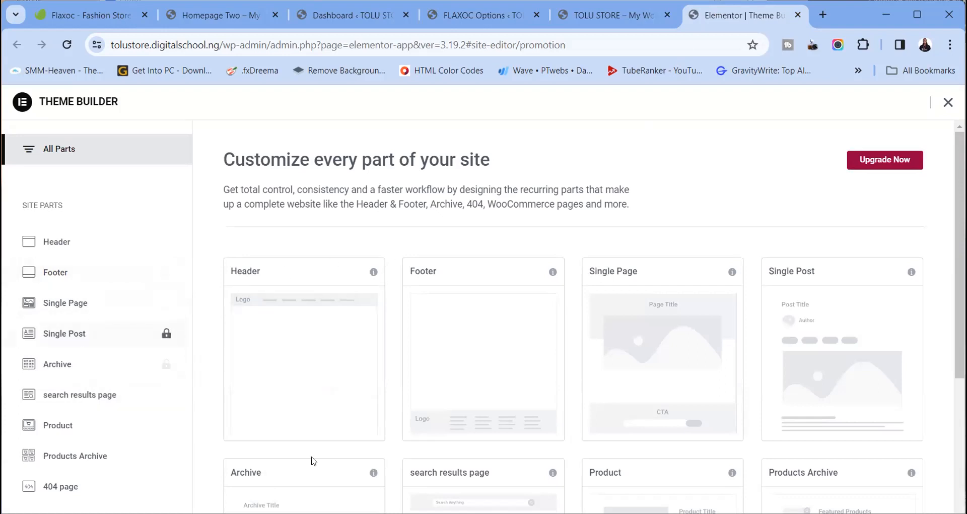
pyautogui.scroll(-5, 291, 400)
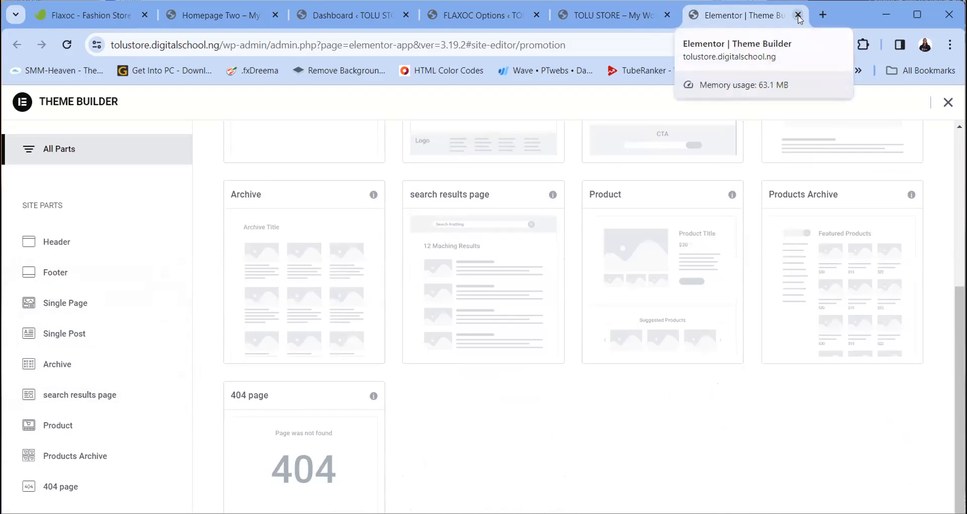
pyautogui.click(947, 102)
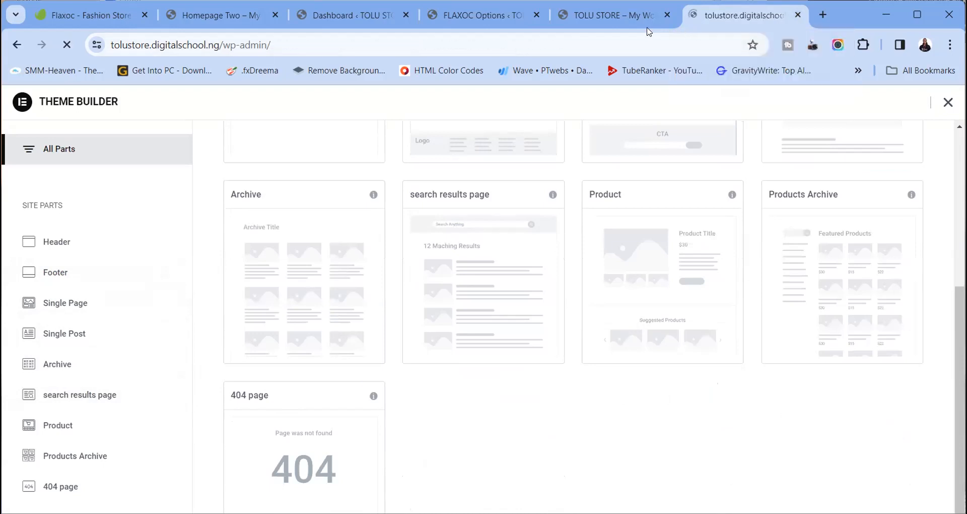
pyautogui.click(633, 20)
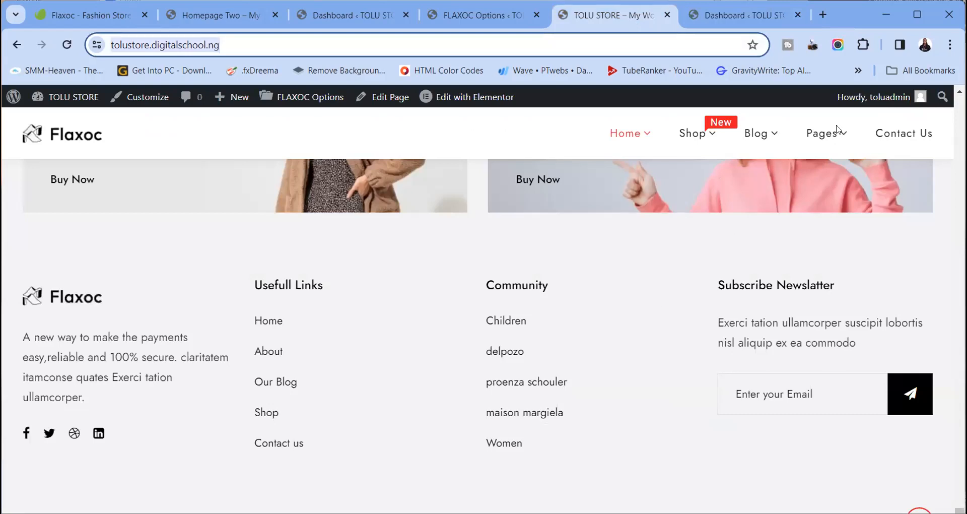
# Maximize the browser and move through the Dashboard and TOLU STORE tabs to FLAXOC Options
pyautogui.click(918, 15)
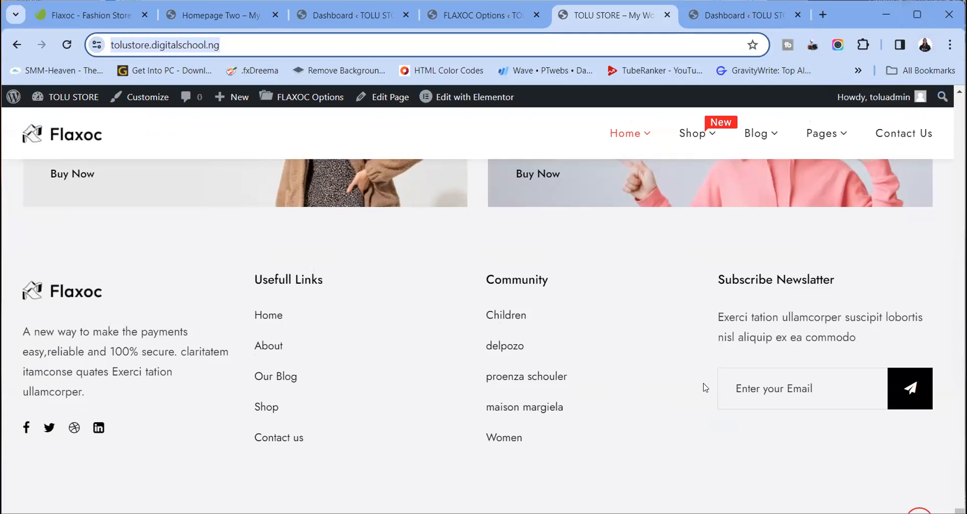
pyautogui.click(719, 14)
pyautogui.click(613, 19)
pyautogui.click(473, 12)
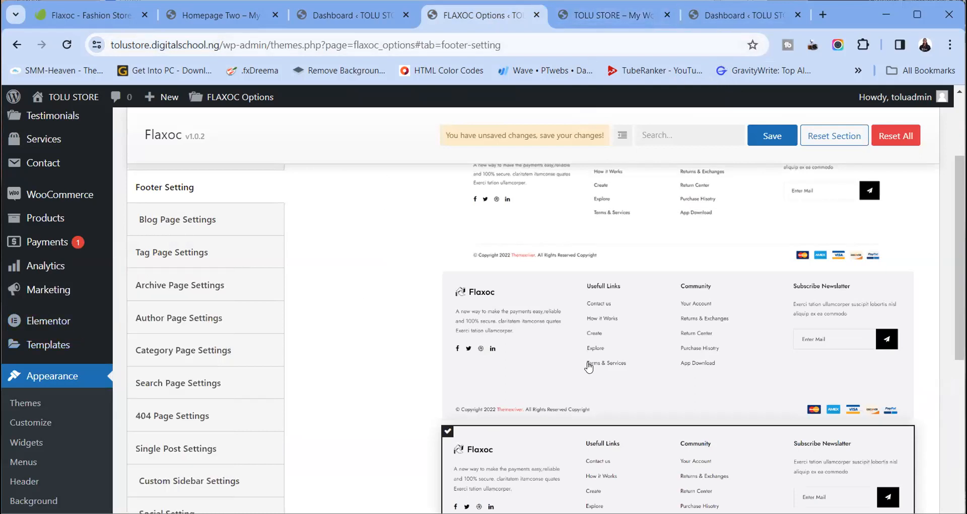
pyautogui.scroll(-7, 588, 367)
pyautogui.scroll(-3, 588, 367)
pyautogui.scroll(14, 588, 366)
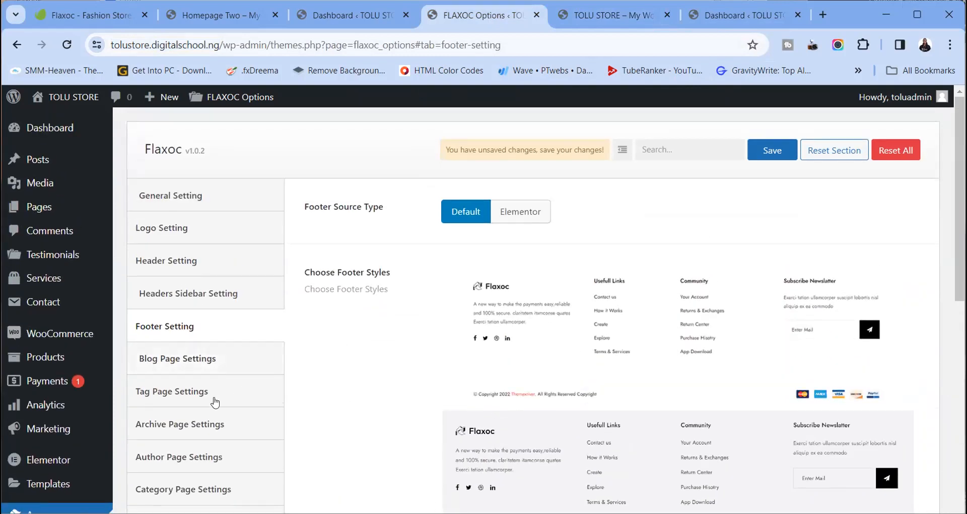
pyautogui.scroll(-2, 193, 321)
pyautogui.scroll(-5, 194, 388)
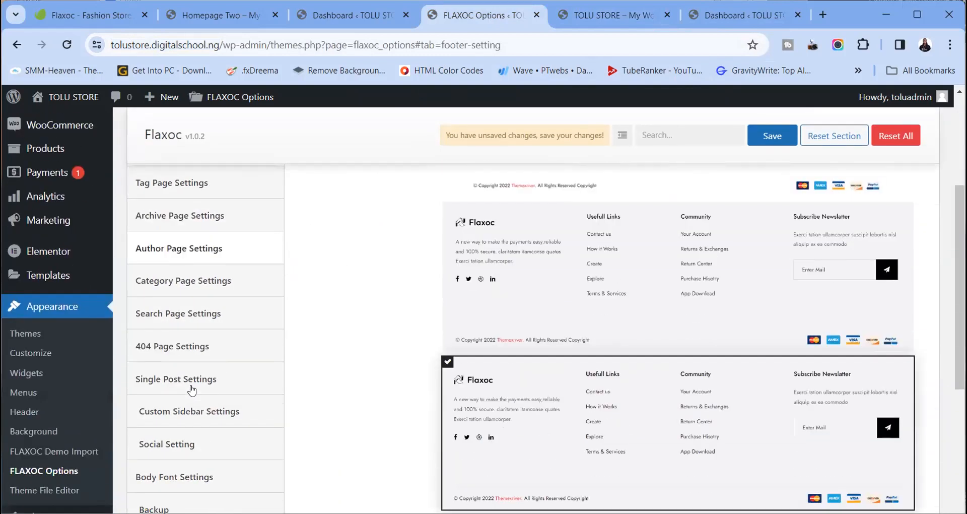
pyautogui.scroll(8, 193, 390)
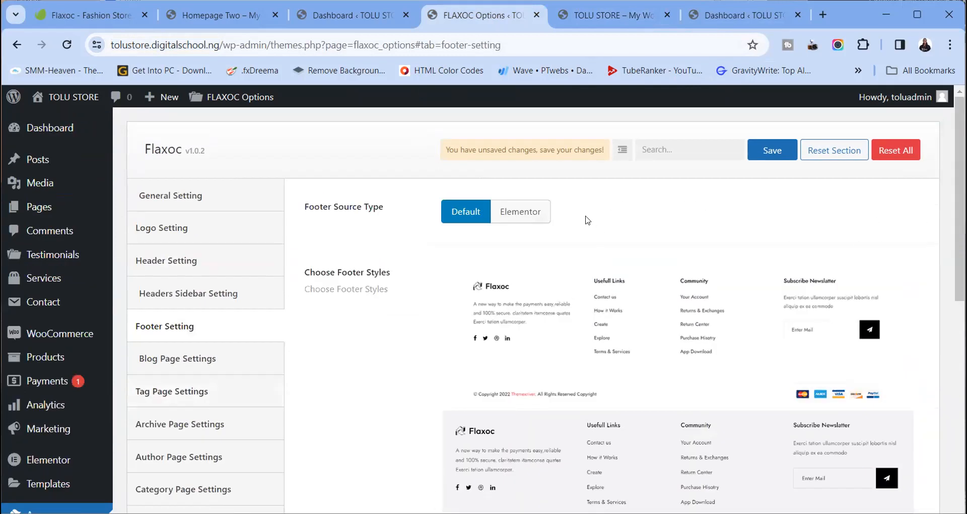
pyautogui.click(512, 220)
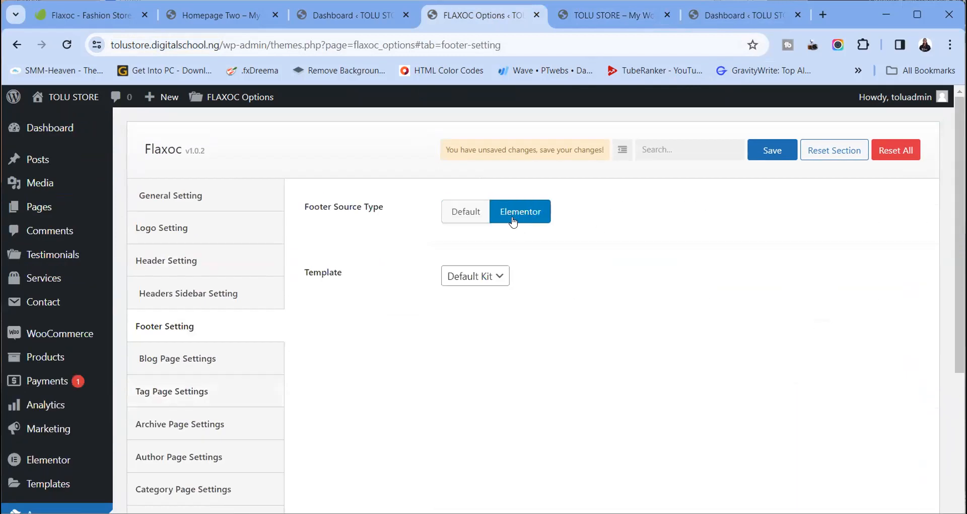
pyautogui.click(501, 281)
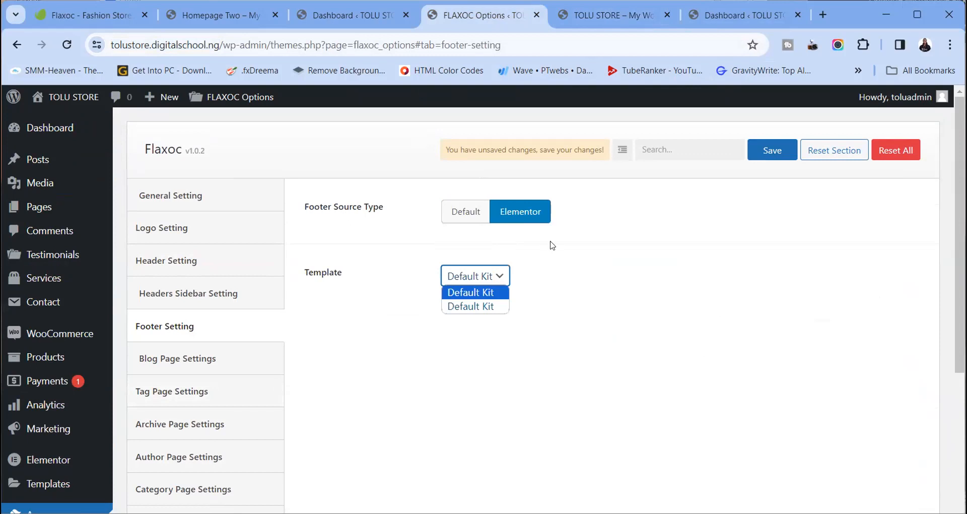
pyautogui.click(501, 218)
pyautogui.click(460, 214)
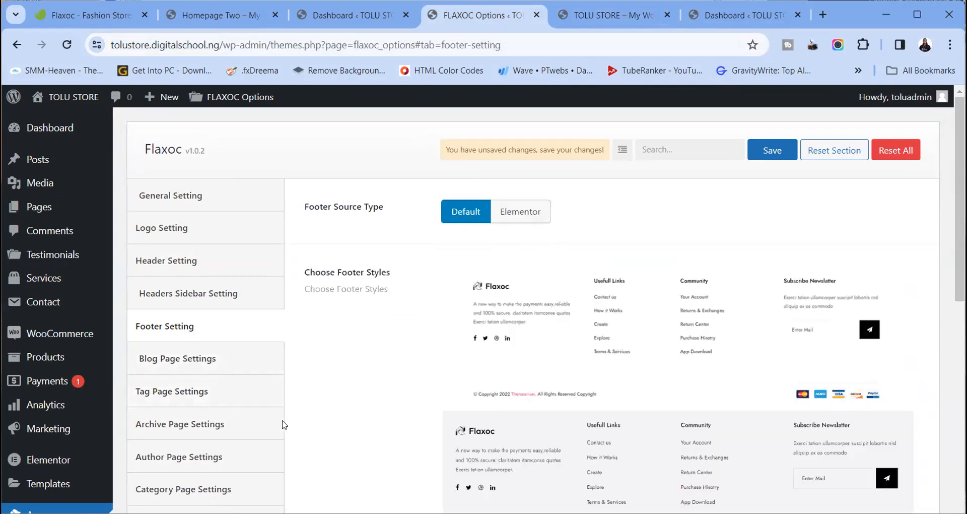
pyautogui.scroll(-4, 170, 366)
pyautogui.scroll(4, 170, 366)
# Flip through the open browser tabs to reach the live store homepage
pyautogui.click(612, 15)
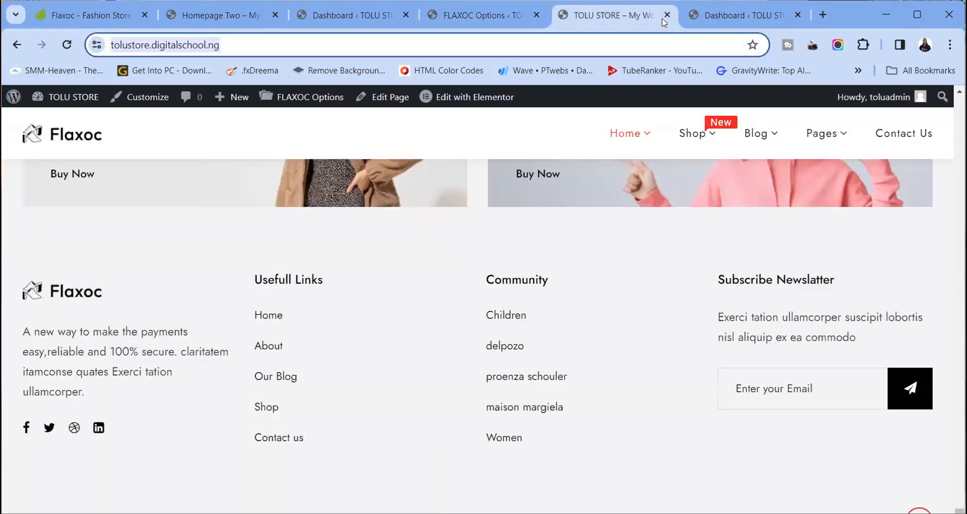
pyautogui.click(715, 16)
pyautogui.click(624, 16)
pyautogui.click(511, 15)
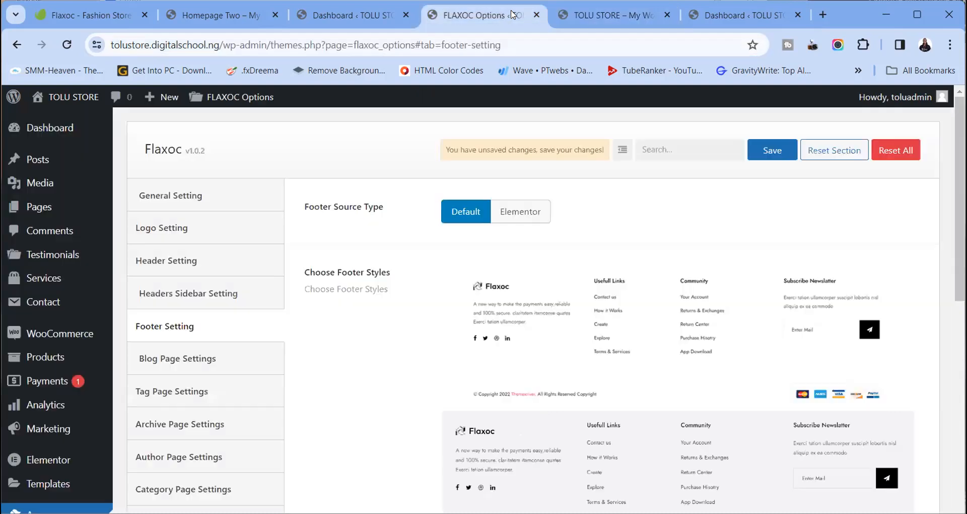
pyautogui.click(347, 15)
pyautogui.click(478, 15)
pyautogui.click(595, 16)
pyautogui.click(478, 15)
pyautogui.click(612, 15)
# Open the Product RightSidebar page from the storefront Shop menu and browse it
pyautogui.scroll(15, 587, 203)
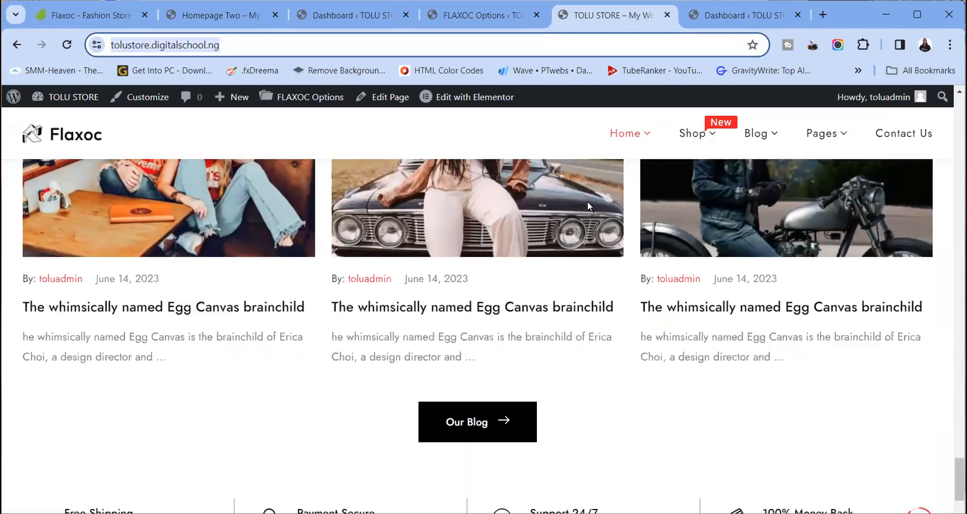
pyautogui.scroll(5, 604, 187)
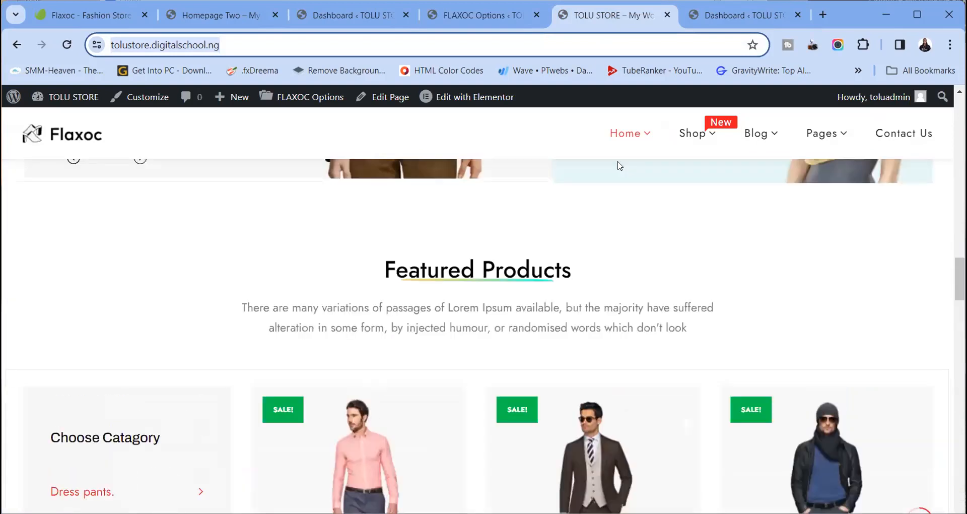
pyautogui.moveTo(690, 136)
pyautogui.click(736, 203)
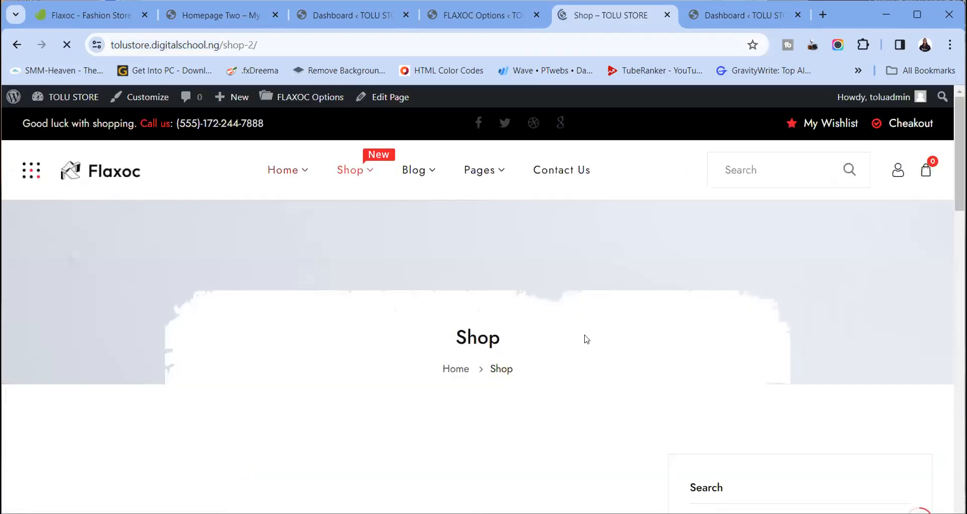
pyautogui.scroll(-5, 585, 340)
pyautogui.scroll(5, 585, 339)
pyautogui.scroll(-3, 585, 339)
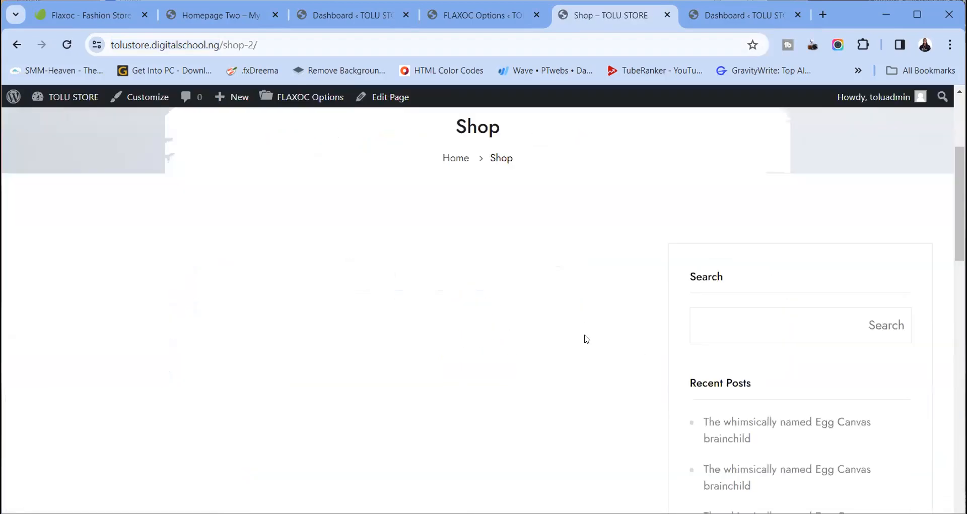
pyautogui.scroll(-1, 585, 339)
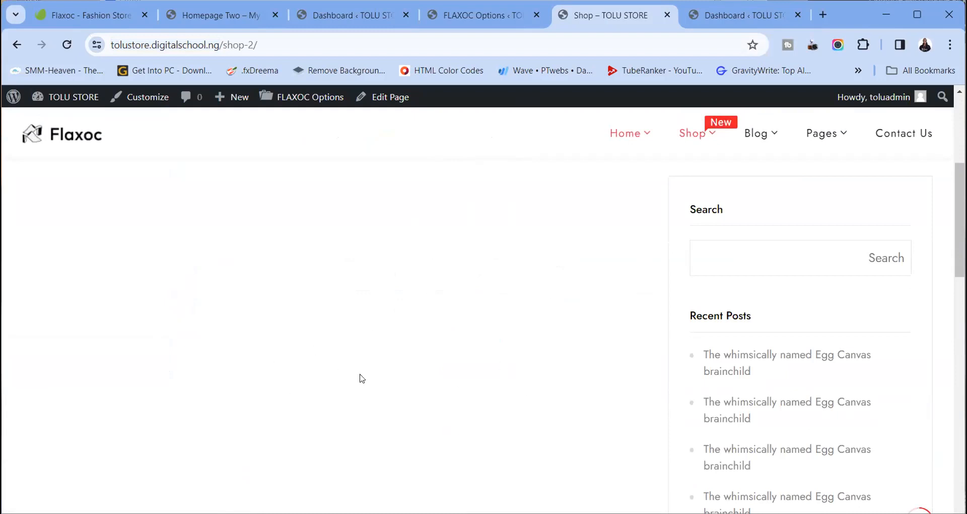
pyautogui.scroll(3, 453, 344)
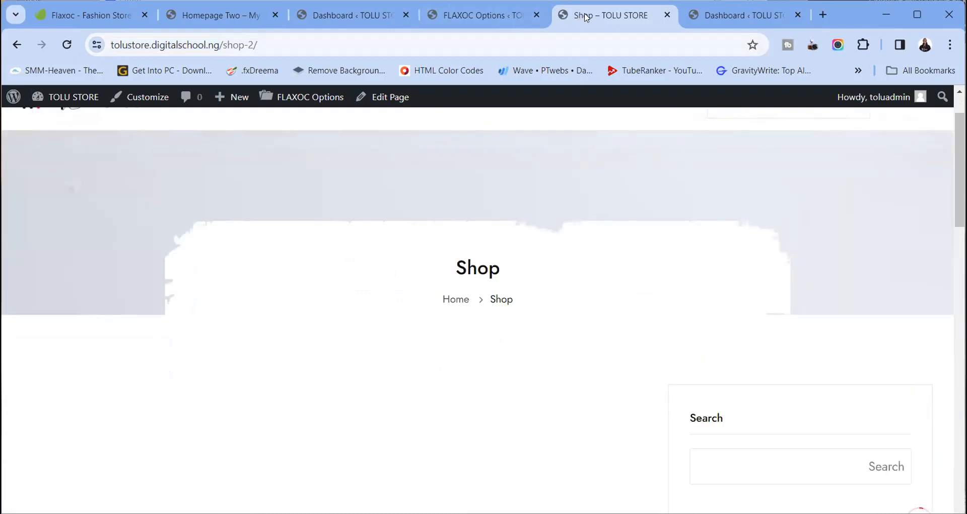
pyautogui.scroll(1, 637, 237)
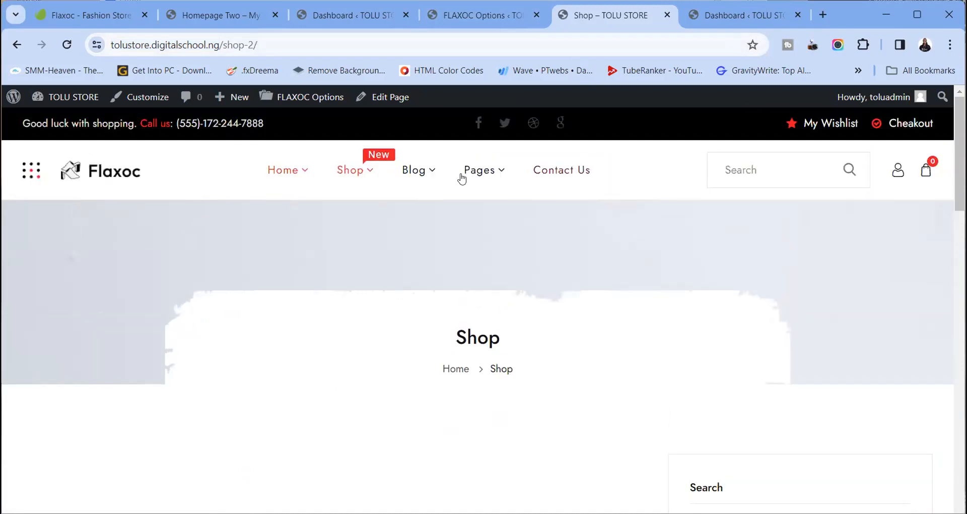
# Browse the Products LeftSidebar shop page, then return to the admin dashboard
pyautogui.moveTo(369, 171)
pyautogui.click(384, 219)
pyautogui.scroll(-5, 615, 335)
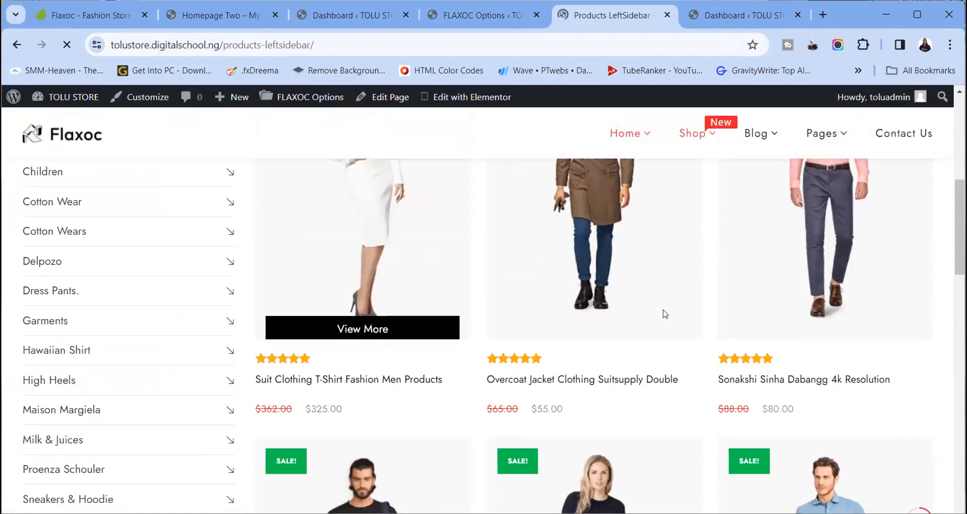
pyautogui.scroll(-10, 605, 356)
pyautogui.scroll(-5, 604, 356)
pyautogui.scroll(15, 605, 356)
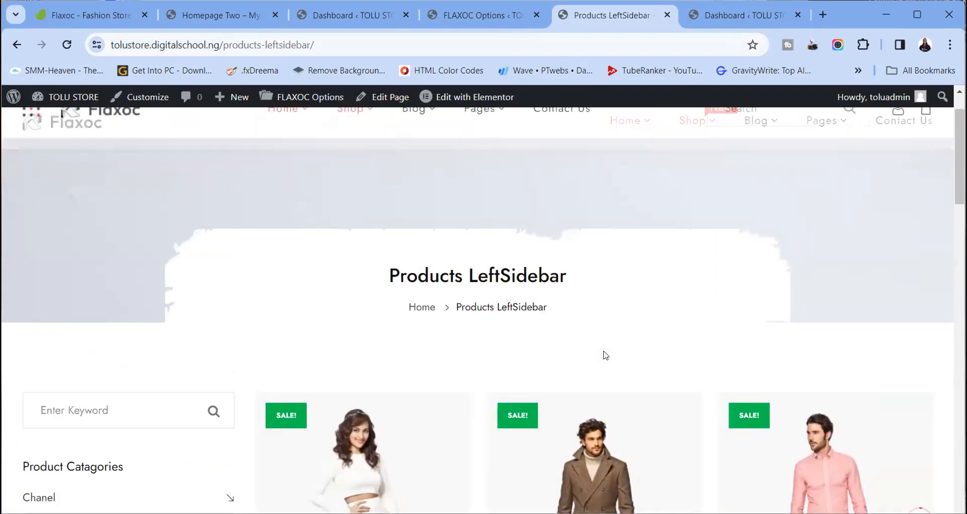
pyautogui.scroll(-8, 605, 356)
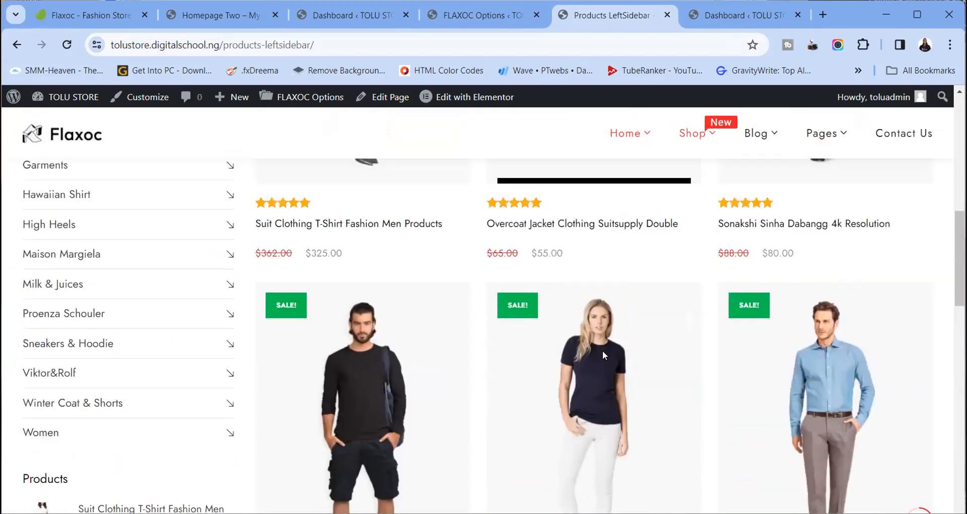
pyautogui.scroll(8, 603, 354)
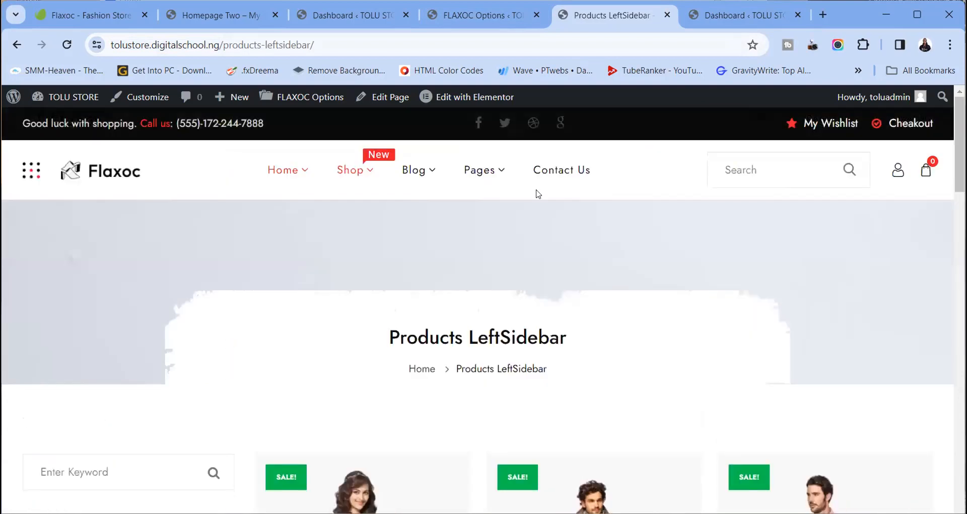
pyautogui.click(351, 20)
pyautogui.moveTo(46, 235)
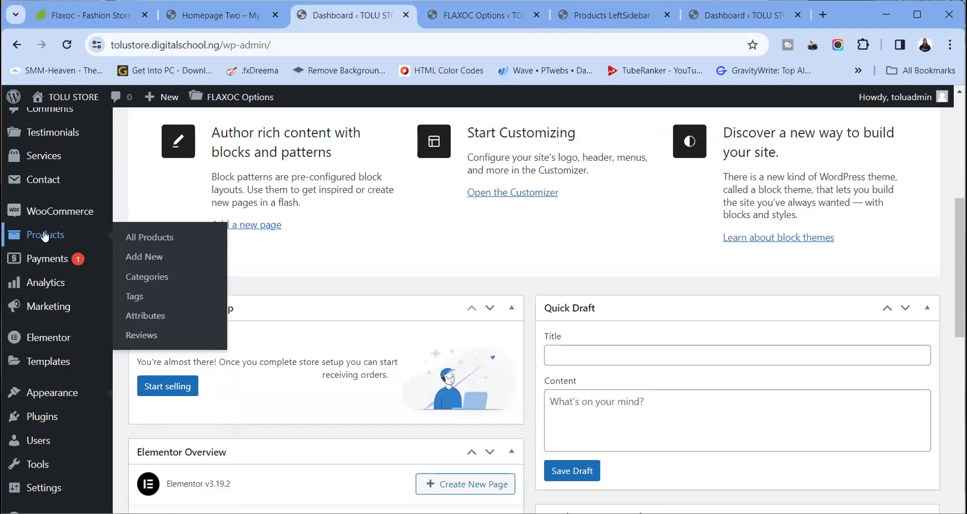
# Open Products > All Products and scroll through the list of 25 products
pyautogui.click(143, 241)
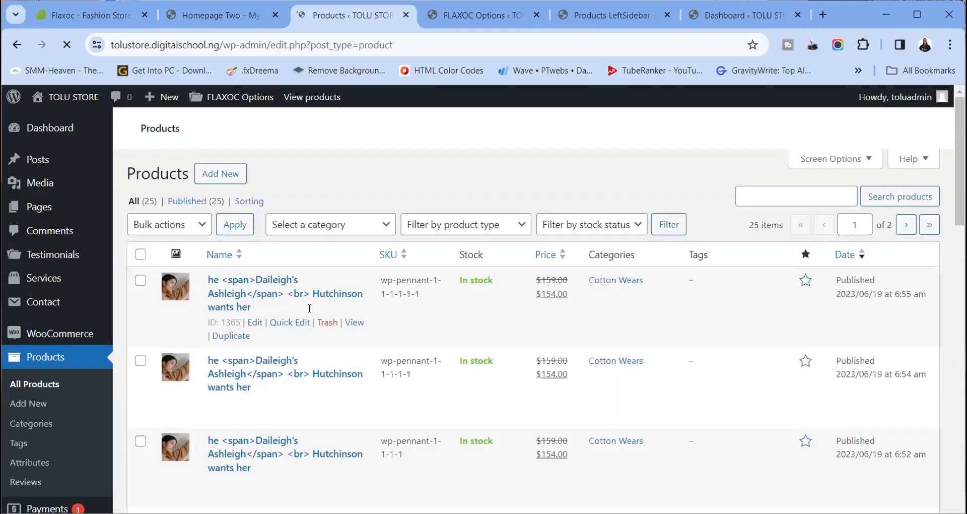
pyautogui.scroll(-4, 292, 299)
pyautogui.scroll(4, 292, 299)
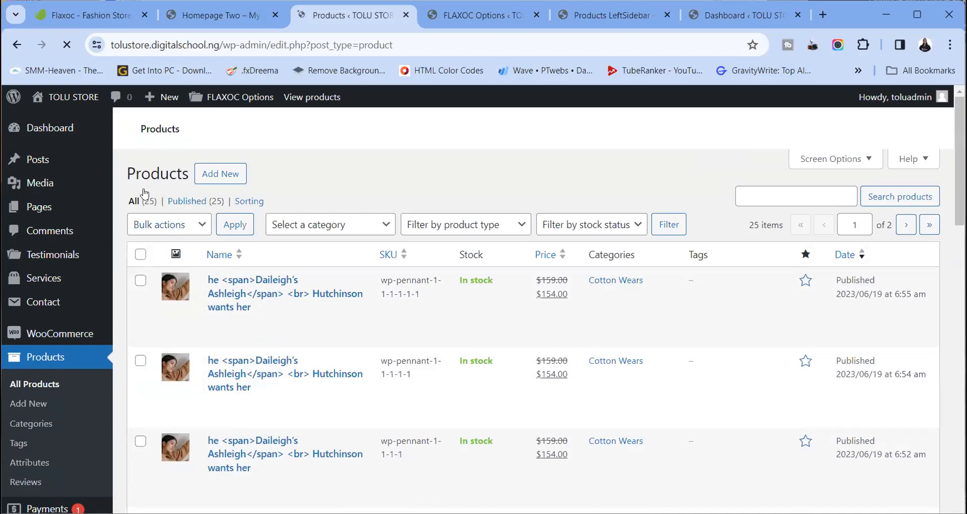
pyautogui.moveTo(121, 328); pyautogui.dragTo(162, 328)
pyautogui.click(351, 334)
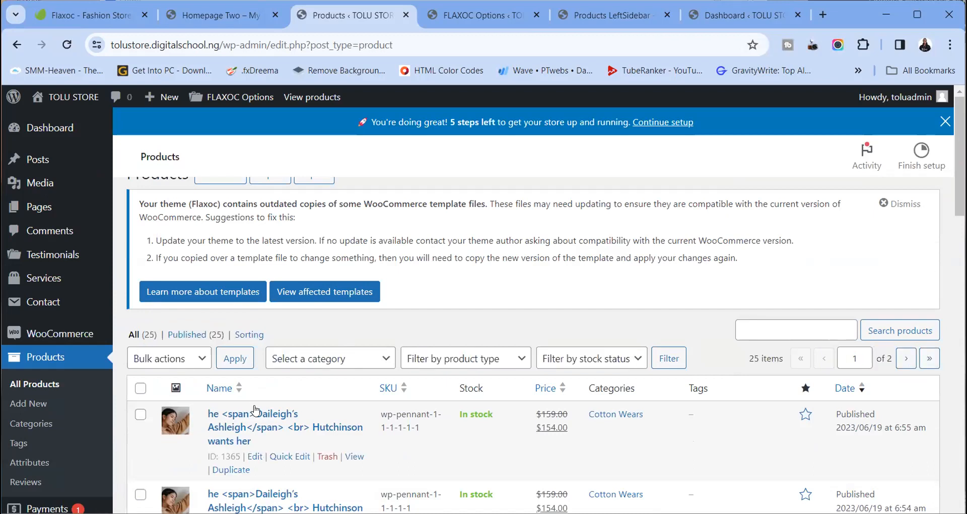
pyautogui.scroll(-2, 246, 402)
pyautogui.scroll(-10, 248, 402)
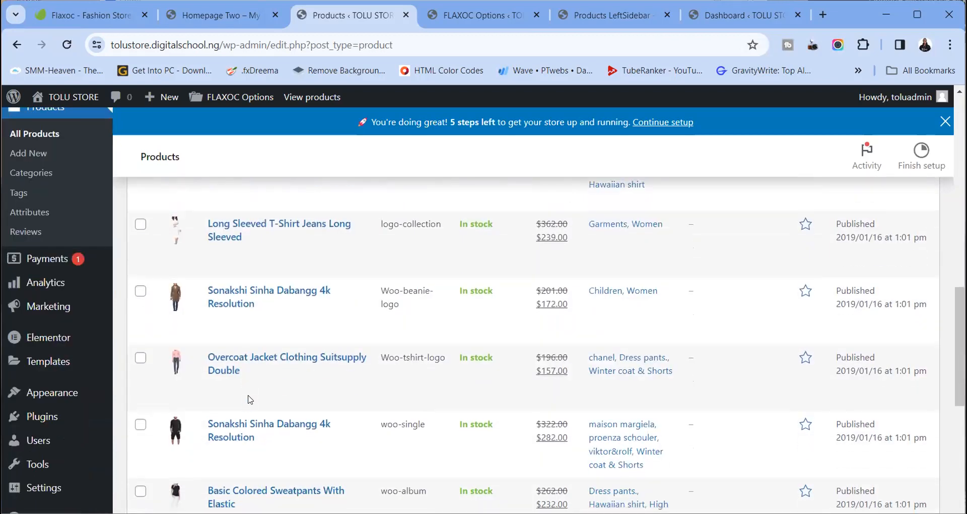
pyautogui.scroll(10, 252, 399)
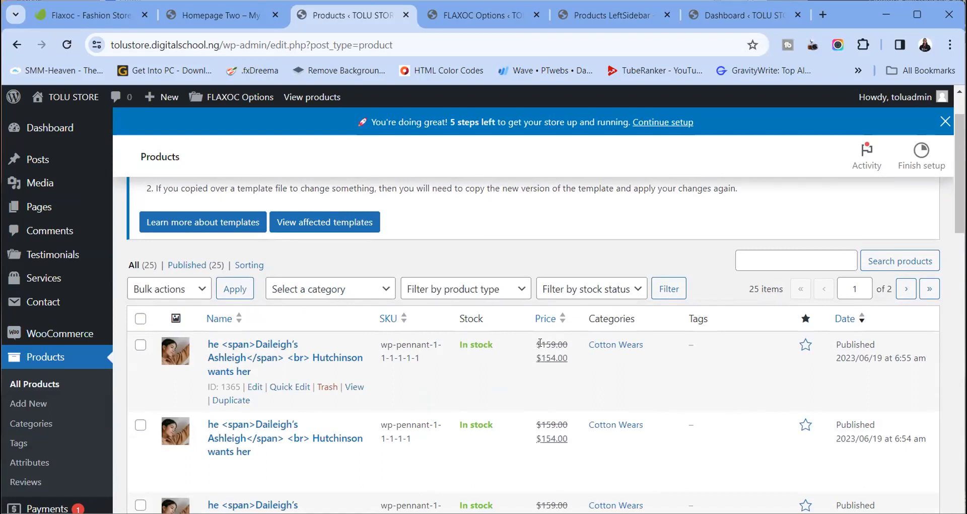
# Open WooCommerce Settings in a new browser tab
pyautogui.moveTo(46, 334)
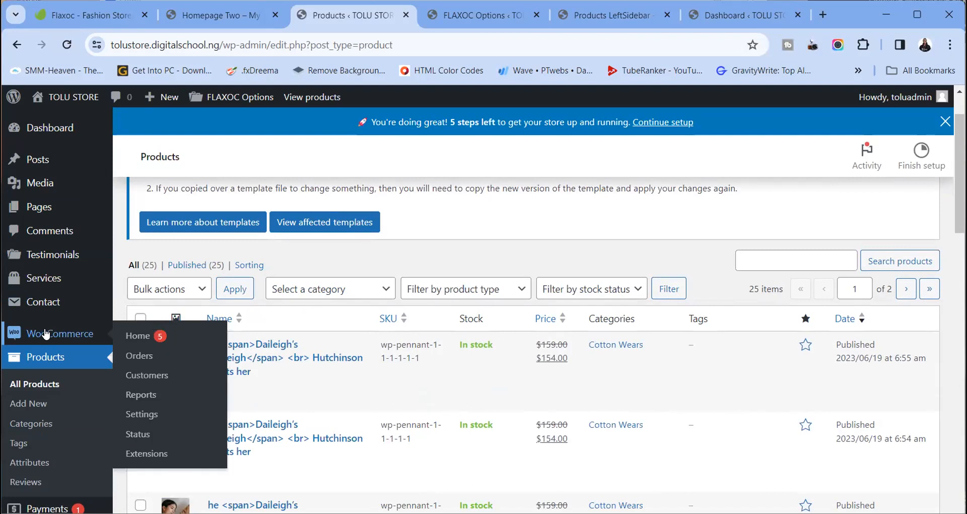
pyautogui.rightClick(149, 411)
pyautogui.click(181, 112)
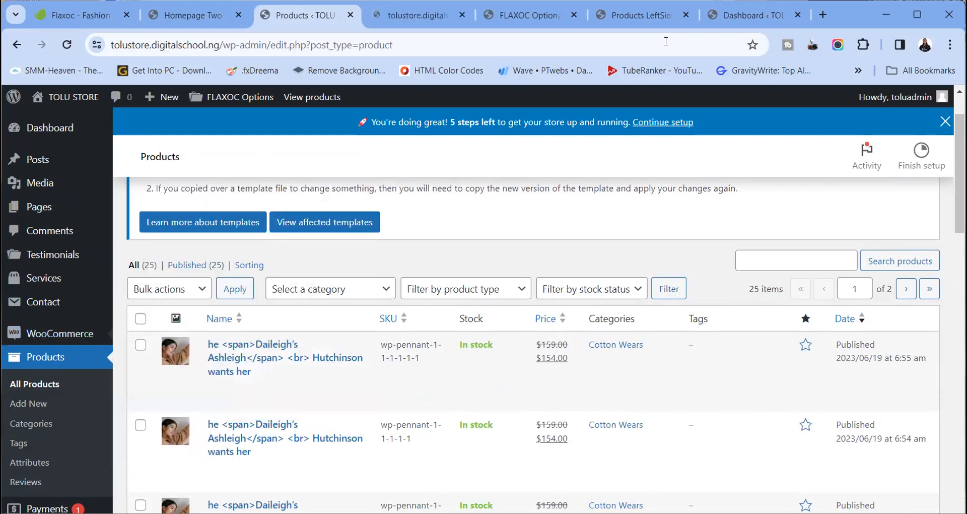
# Set the store's Country / State to Nigeria — Lagos
pyautogui.click(415, 14)
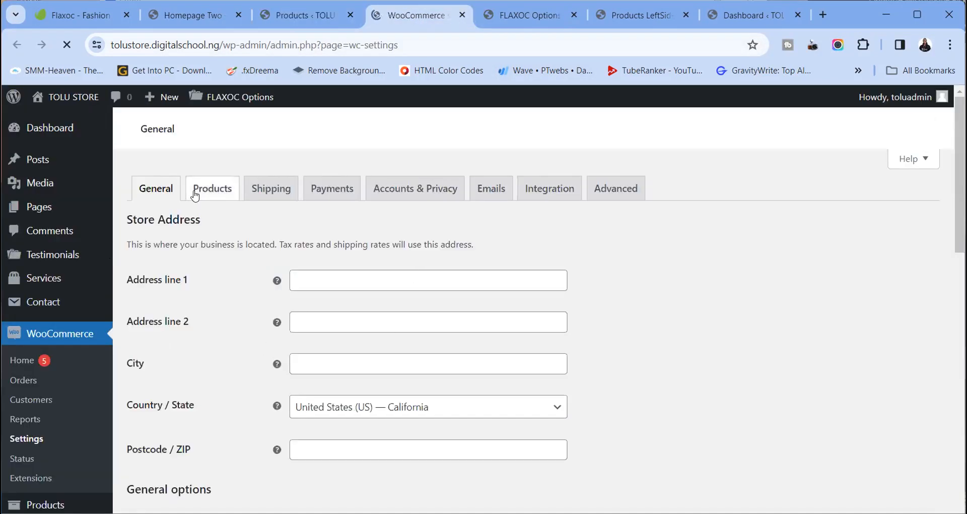
pyautogui.scroll(-4, 260, 282)
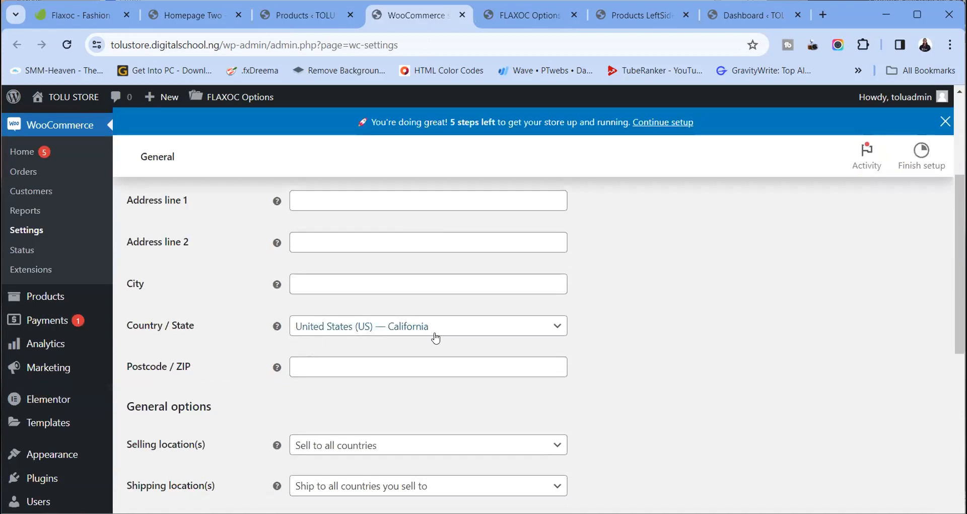
pyautogui.scroll(-4, 431, 369)
pyautogui.scroll(3, 432, 373)
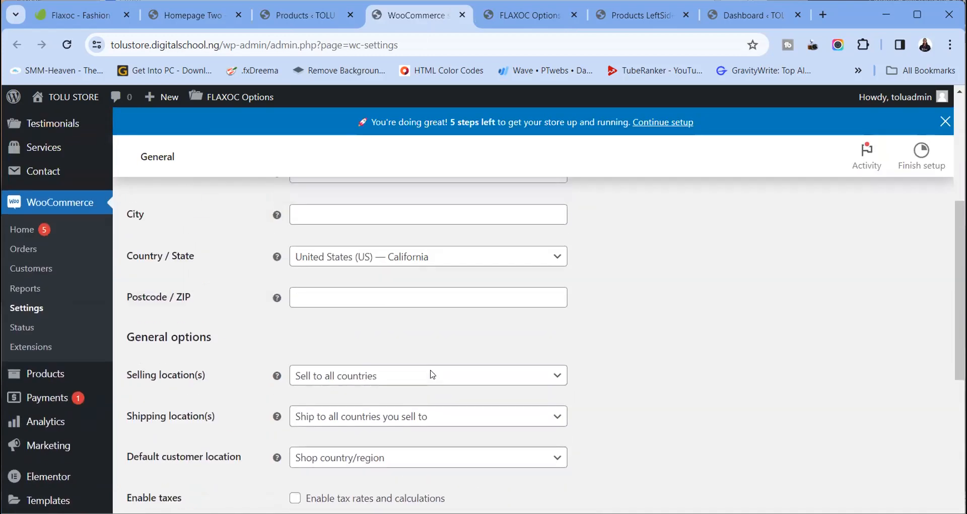
pyautogui.click(479, 267)
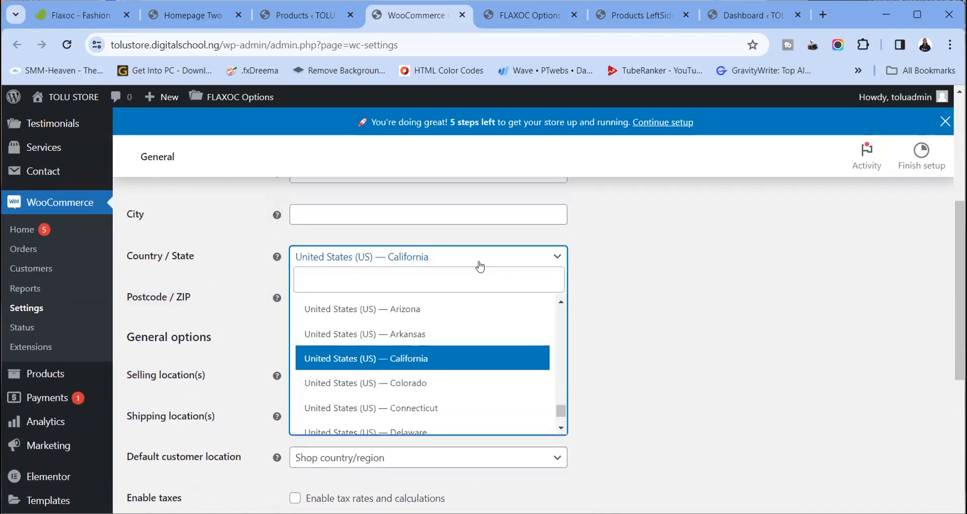
pyautogui.click(461, 283)
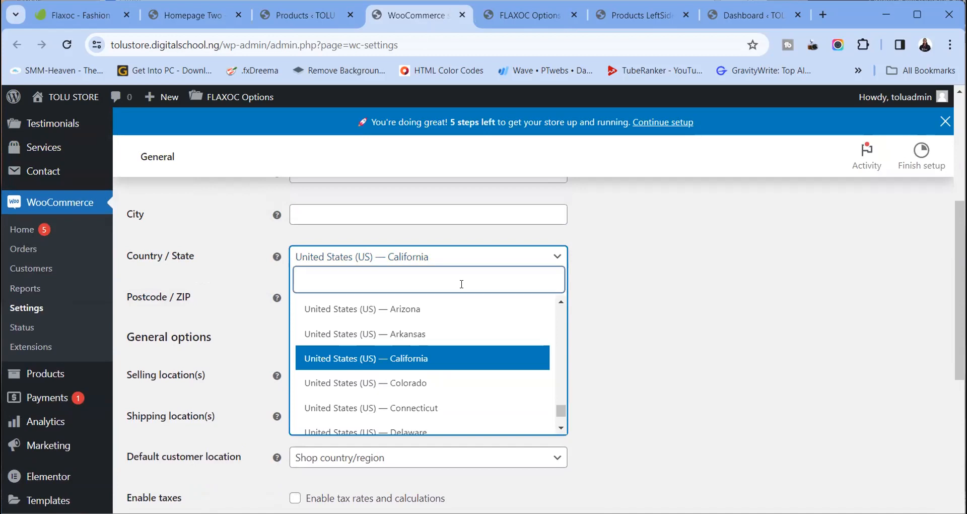
pyautogui.write('nigeri')
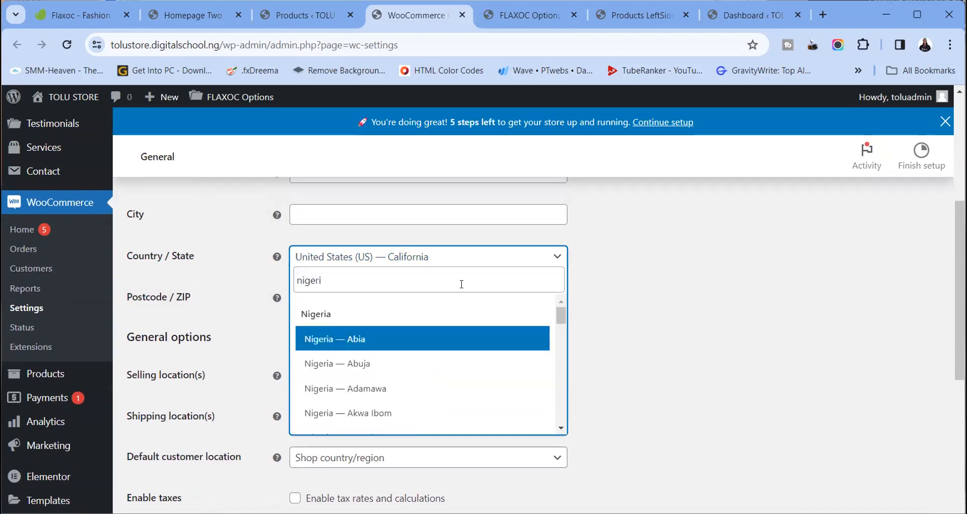
pyautogui.scroll(-6, 338, 385)
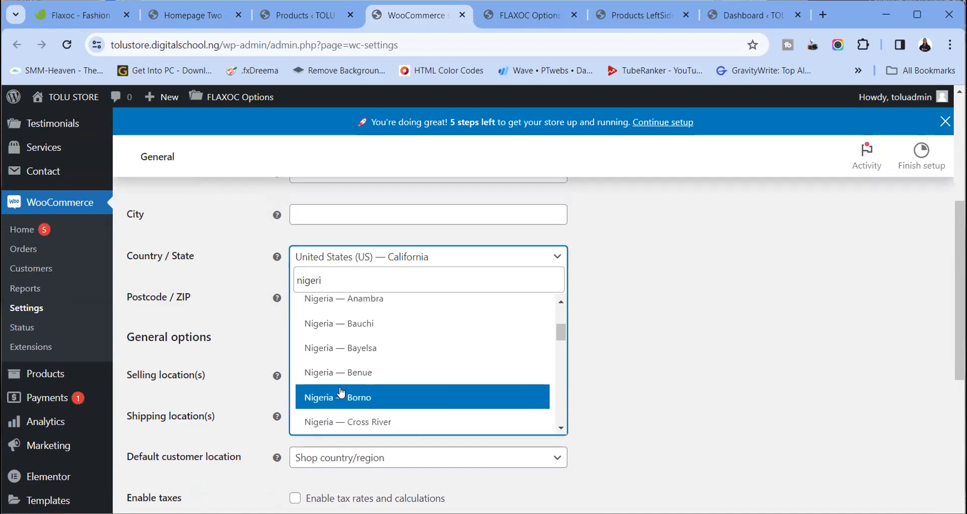
pyautogui.scroll(6, 341, 390)
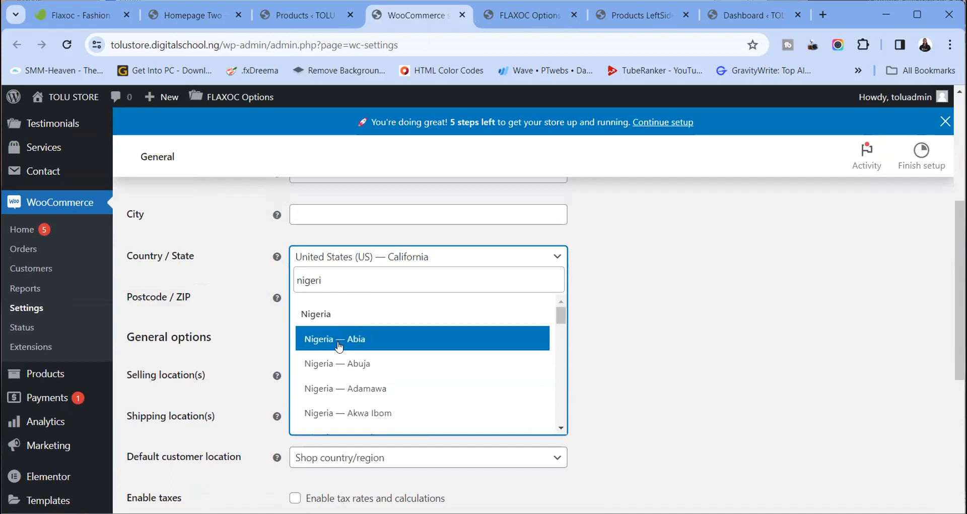
pyautogui.scroll(-6, 344, 373)
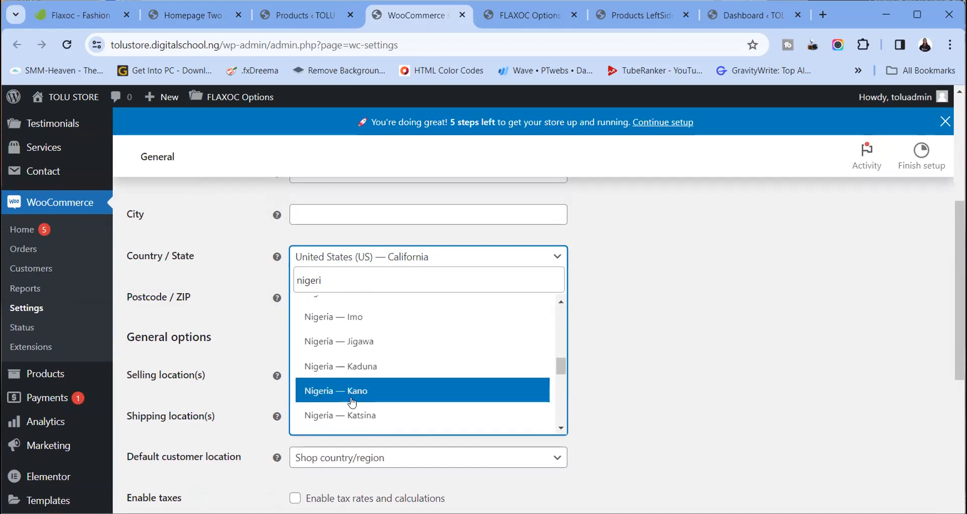
pyautogui.scroll(-4, 352, 401)
pyautogui.click(349, 316)
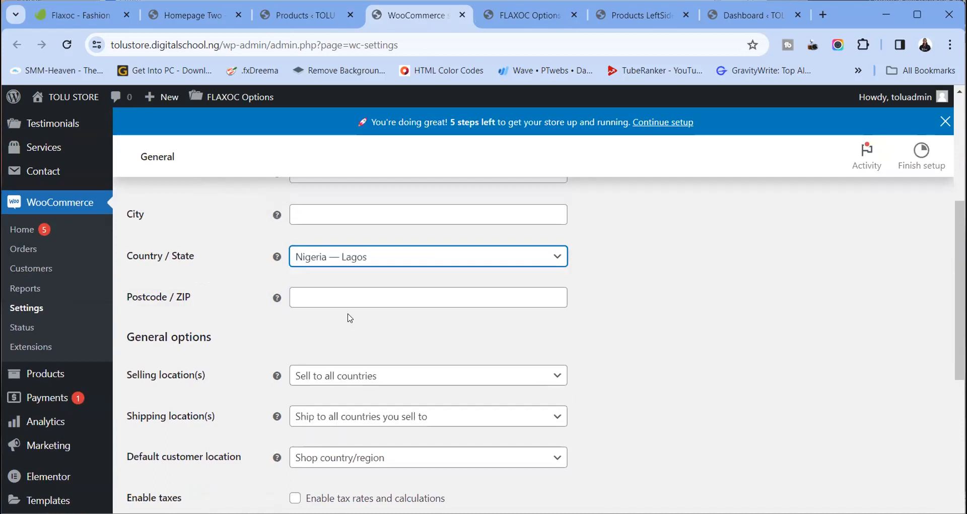
# Set the currency to Nigerian naira with 0 decimals and save the settings
pyautogui.scroll(-4, 482, 368)
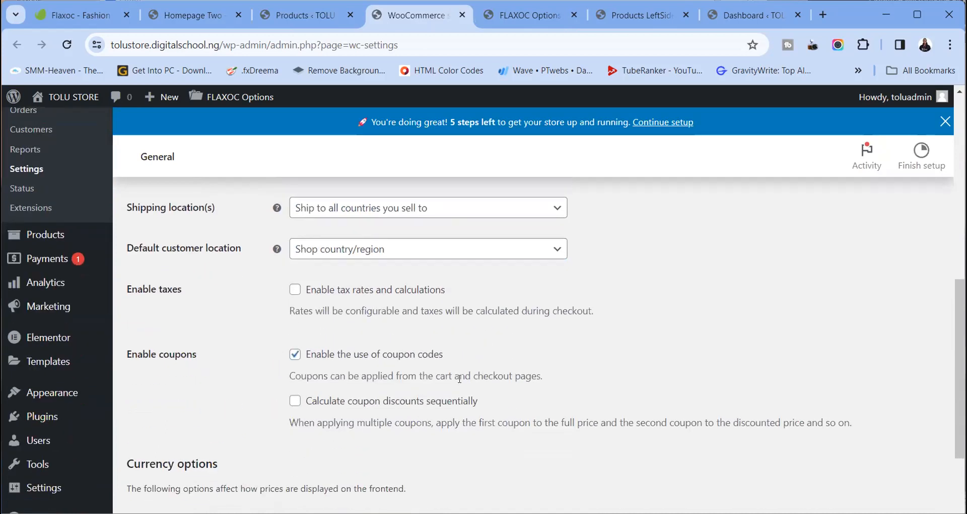
pyautogui.scroll(-5, 436, 387)
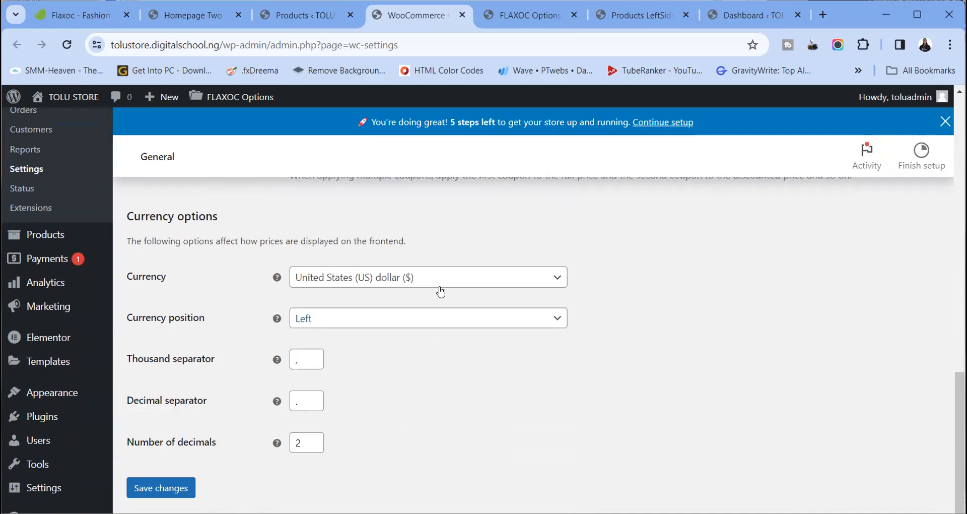
pyautogui.click(439, 288)
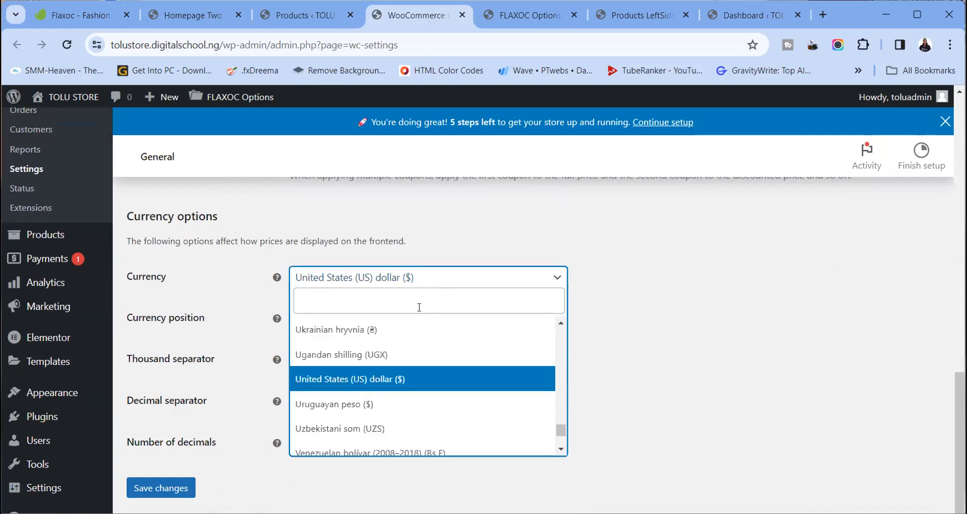
pyautogui.click(419, 305)
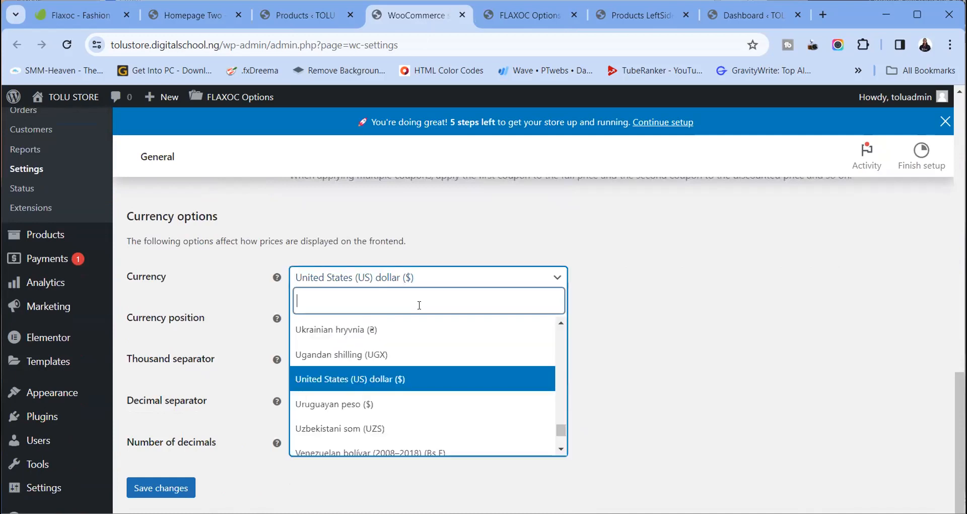
pyautogui.write('nair')
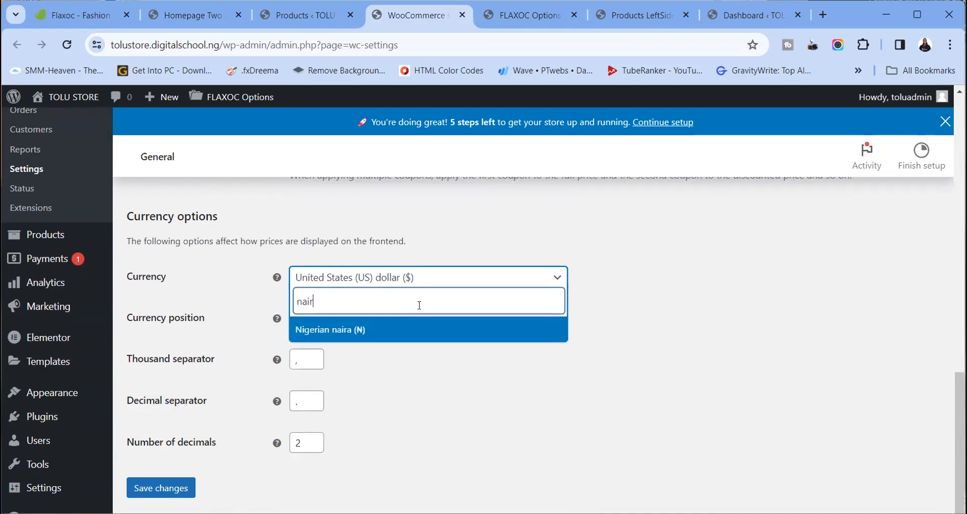
pyautogui.click(428, 329)
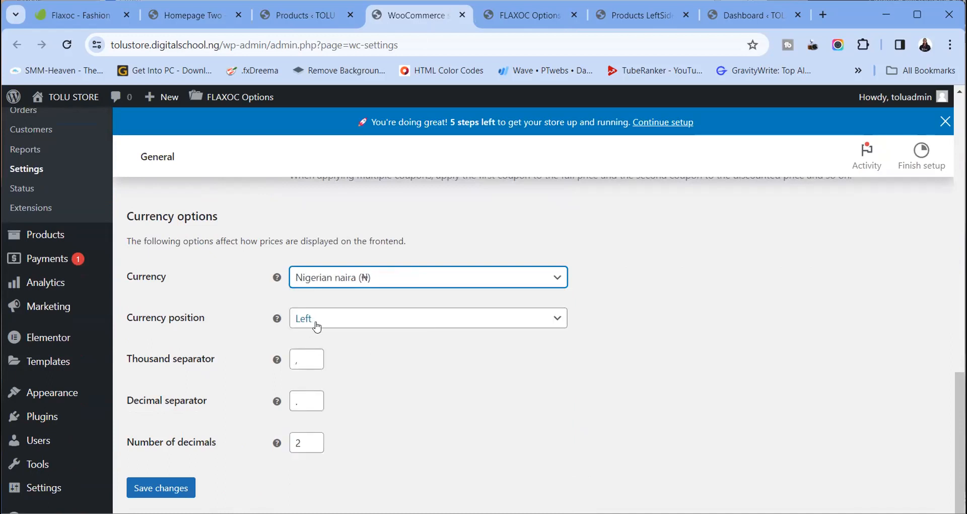
pyautogui.click(313, 445)
pyautogui.click(313, 445)
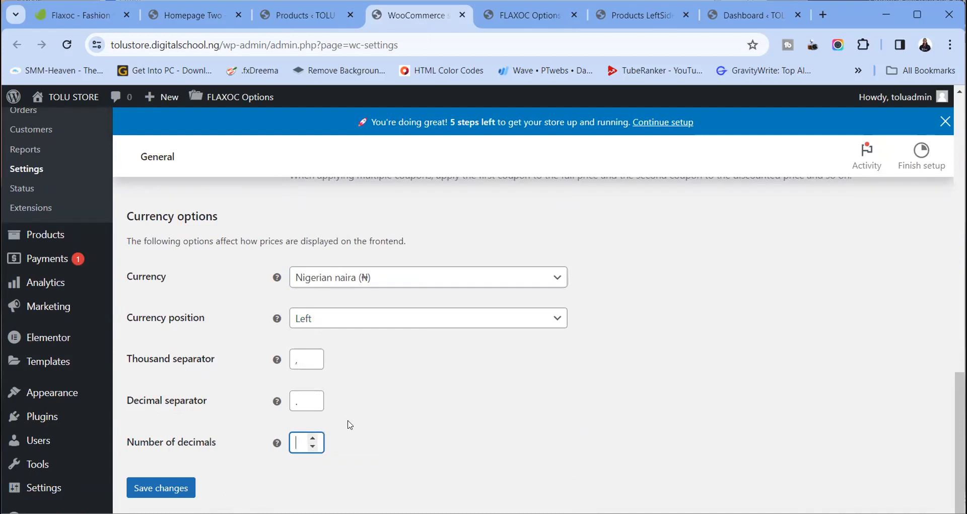
pyautogui.click(370, 407)
pyautogui.click(176, 488)
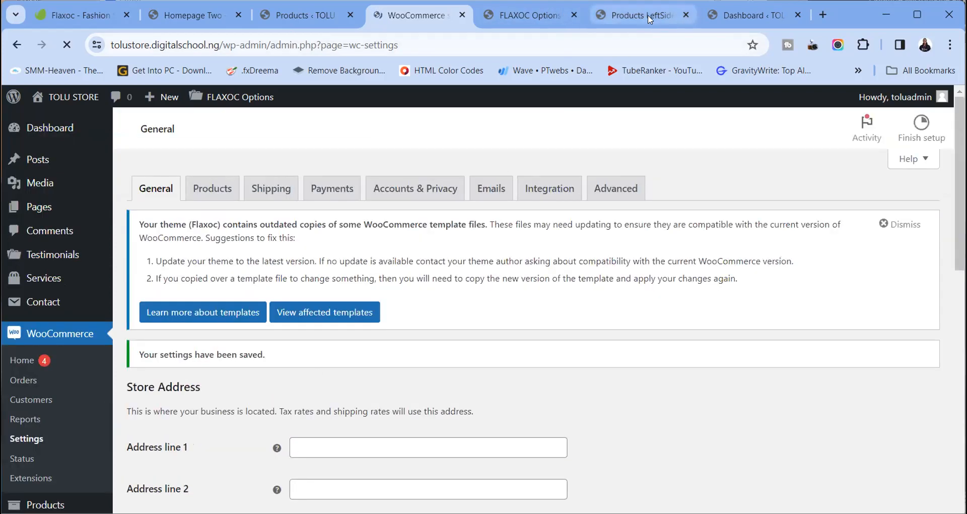
# Reload the storefront product grid to confirm naira prices like ₦325, then return to admin Products
pyautogui.click(649, 16)
pyautogui.scroll(-6, 429, 304)
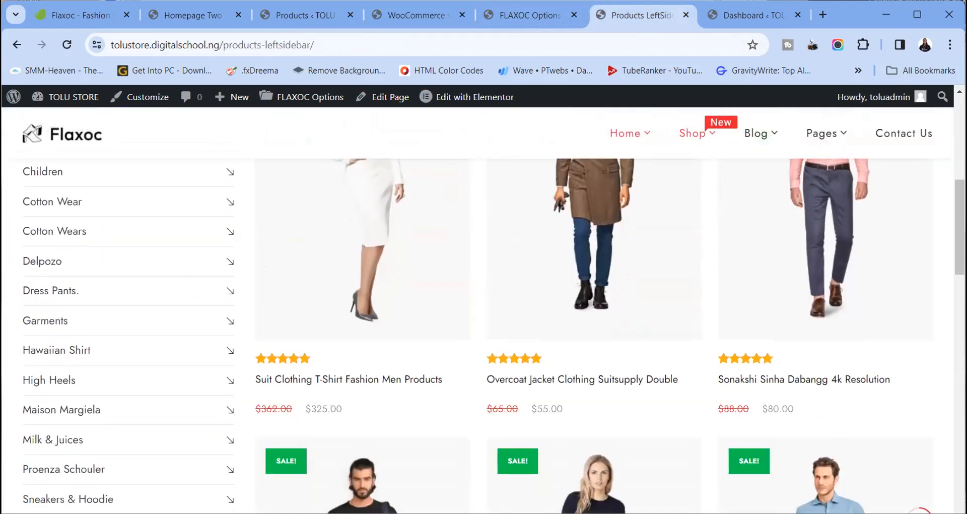
pyautogui.click(66, 45)
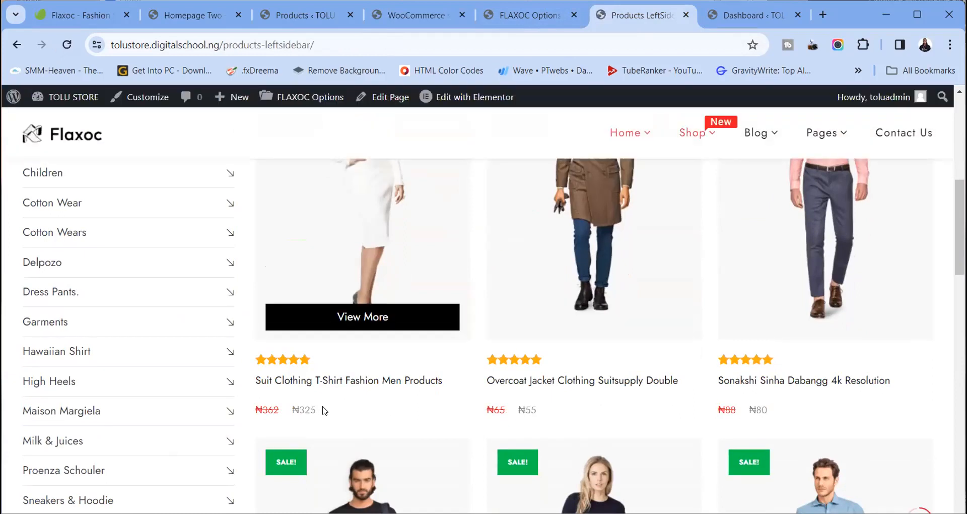
pyautogui.moveTo(316, 409); pyautogui.dragTo(285, 408)
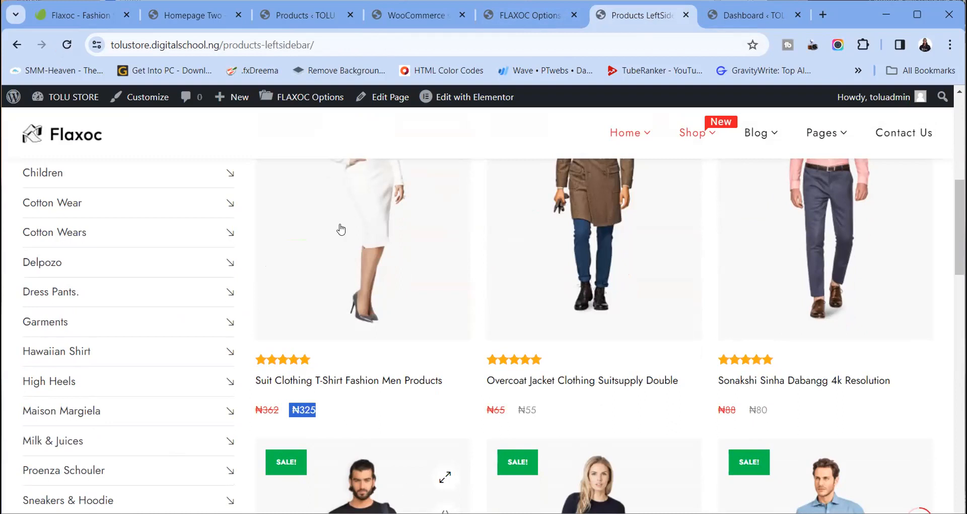
pyautogui.click(522, 19)
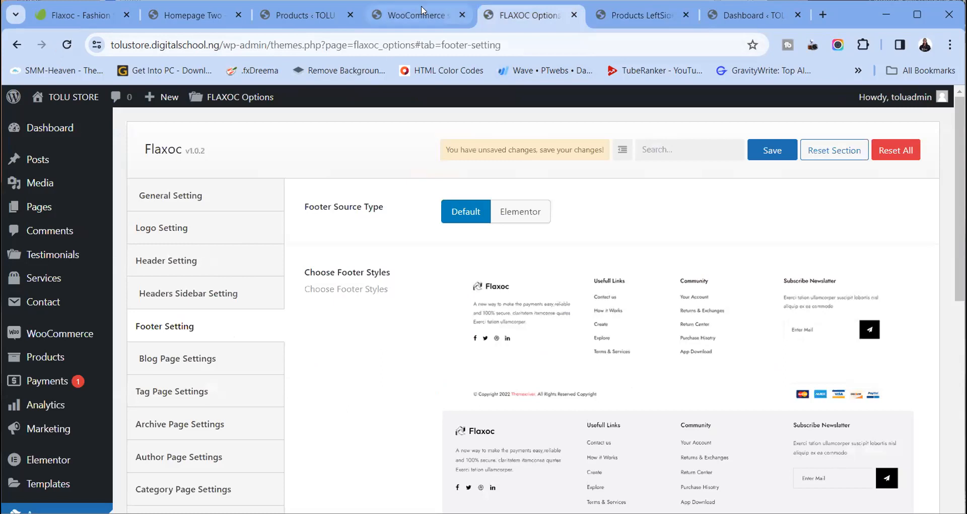
pyautogui.click(421, 16)
pyautogui.click(299, 15)
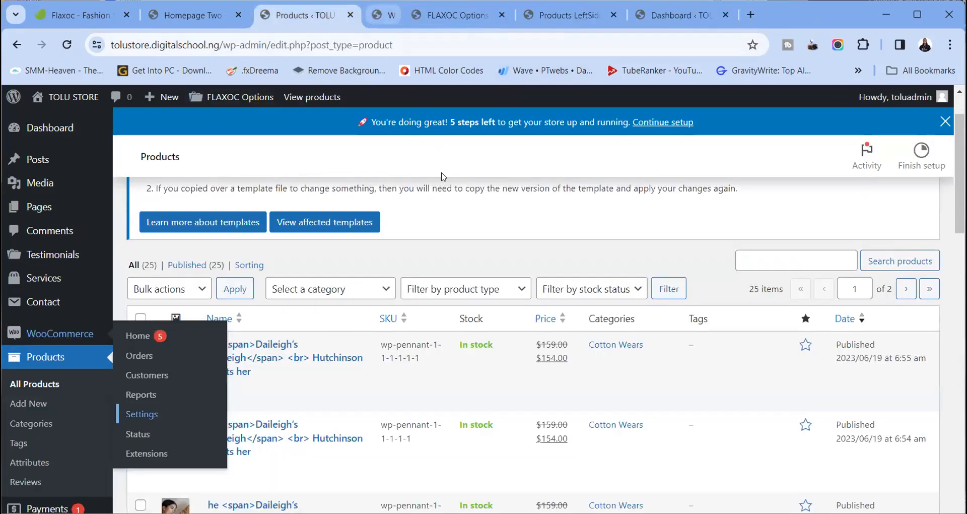
# Close the WooCommerce settings tab and glance over the storefront product grid
pyautogui.click(462, 15)
pyautogui.moveTo(336, 481)
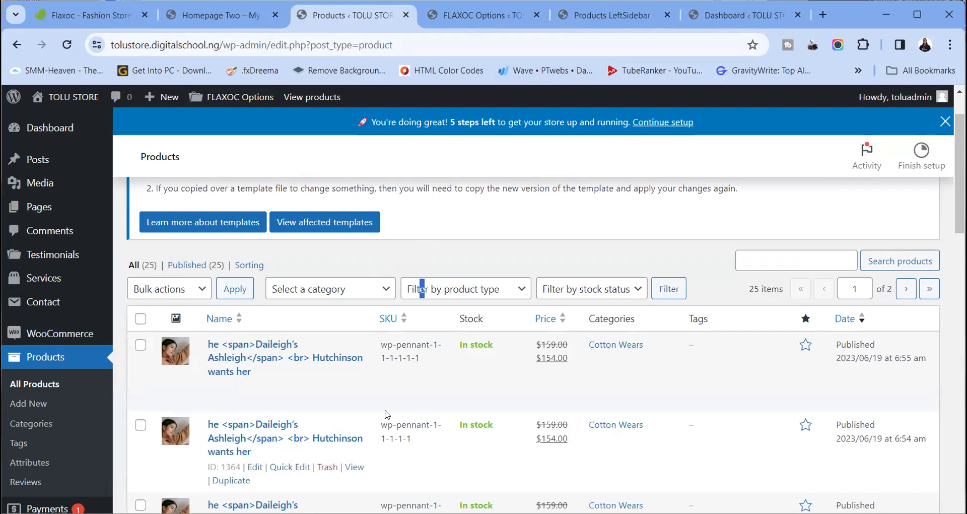
pyautogui.scroll(-5, 387, 414)
pyautogui.scroll(4, 388, 420)
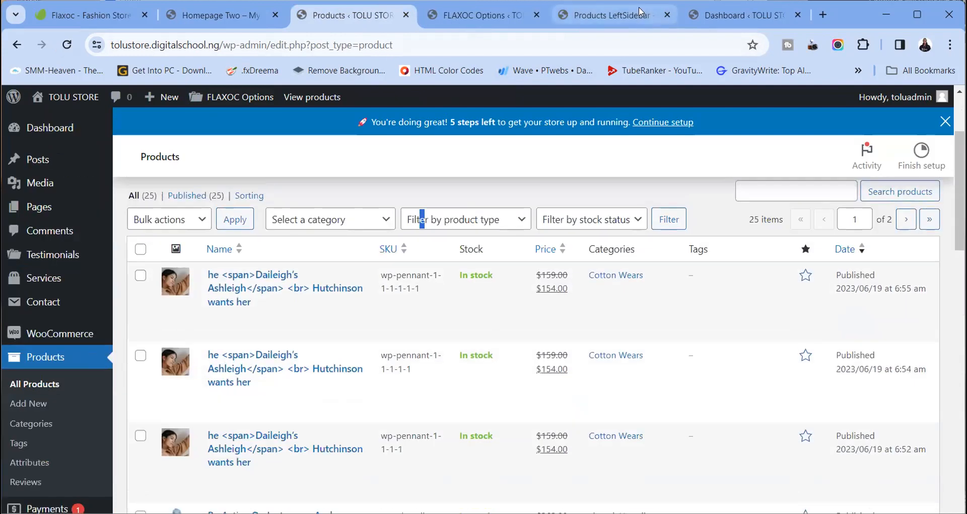
pyautogui.click(639, 16)
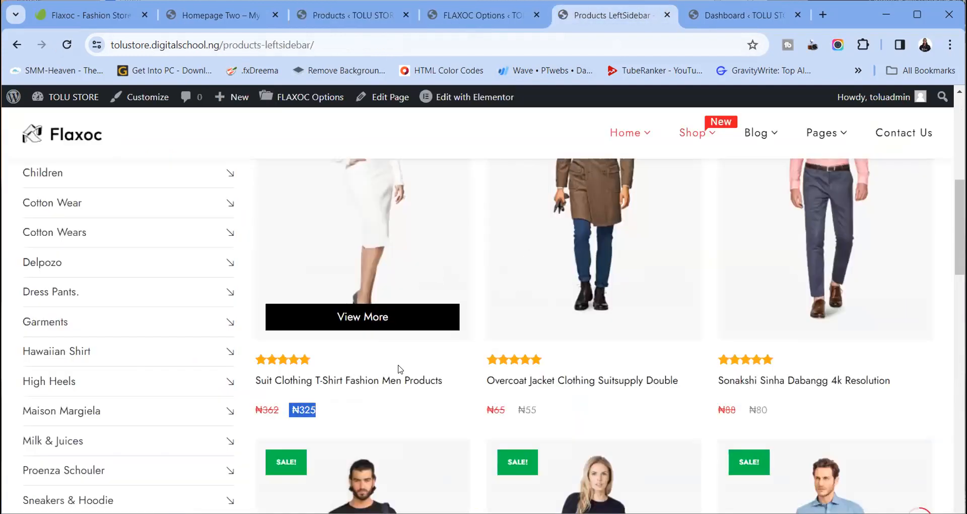
pyautogui.scroll(10, 401, 369)
pyautogui.scroll(-8, 400, 370)
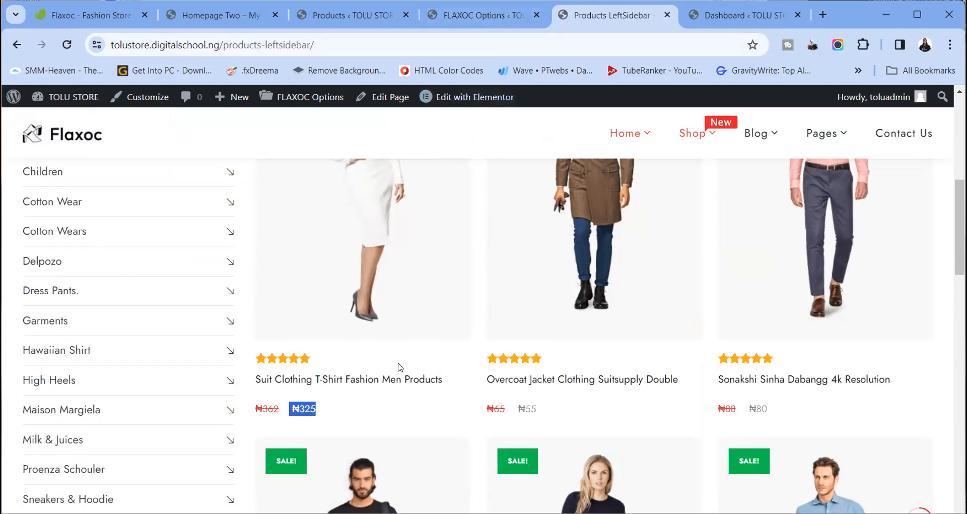
pyautogui.moveTo(395, 356)
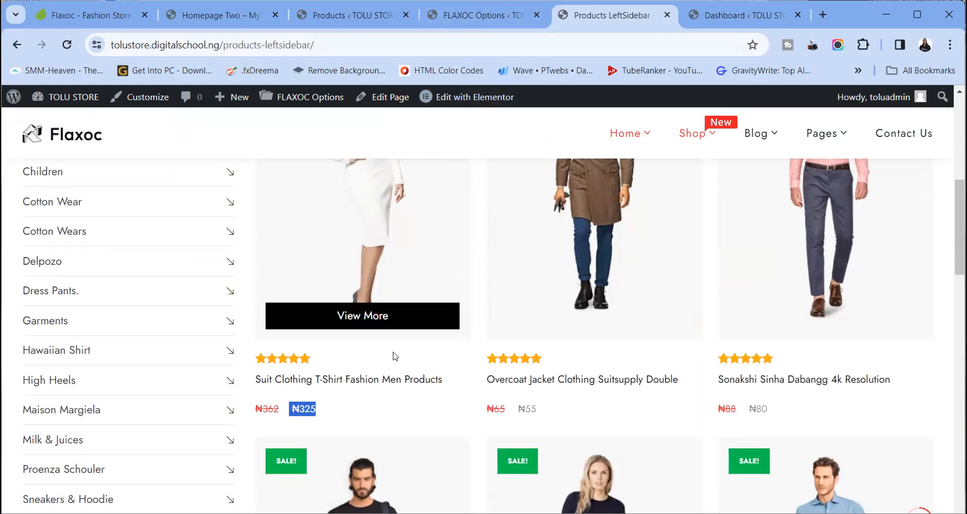
pyautogui.click(351, 15)
# Go to page 2 of All Products and compare its naira prices with the storefront
pyautogui.scroll(-3, 261, 329)
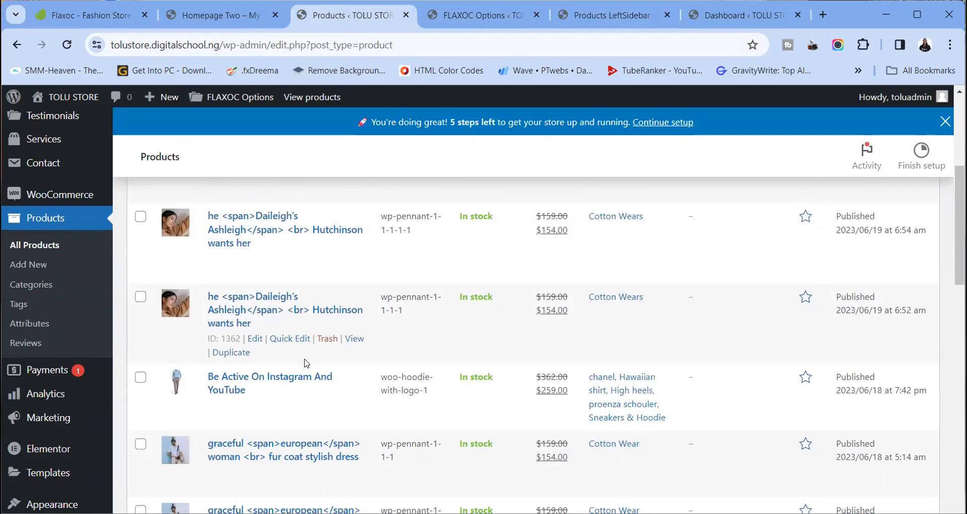
pyautogui.scroll(-15, 305, 363)
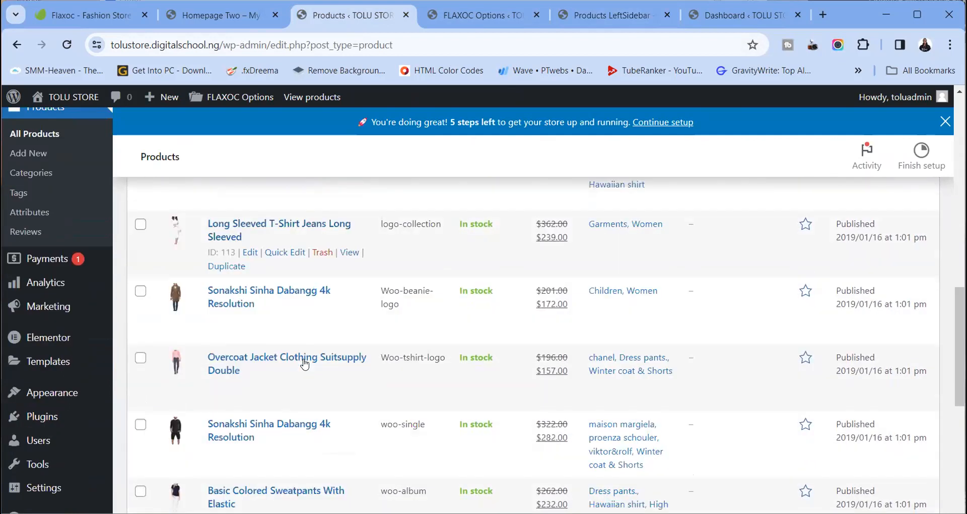
pyautogui.scroll(-9, 305, 363)
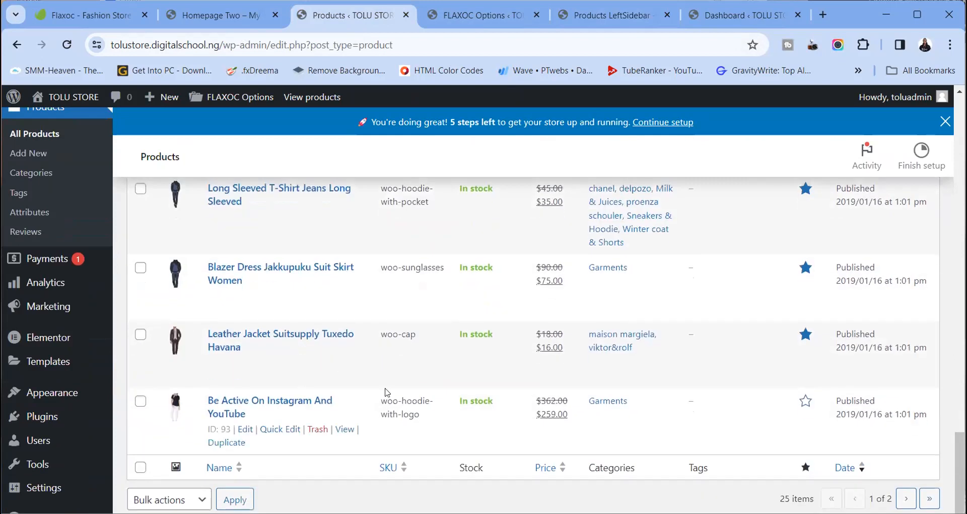
pyautogui.click(906, 498)
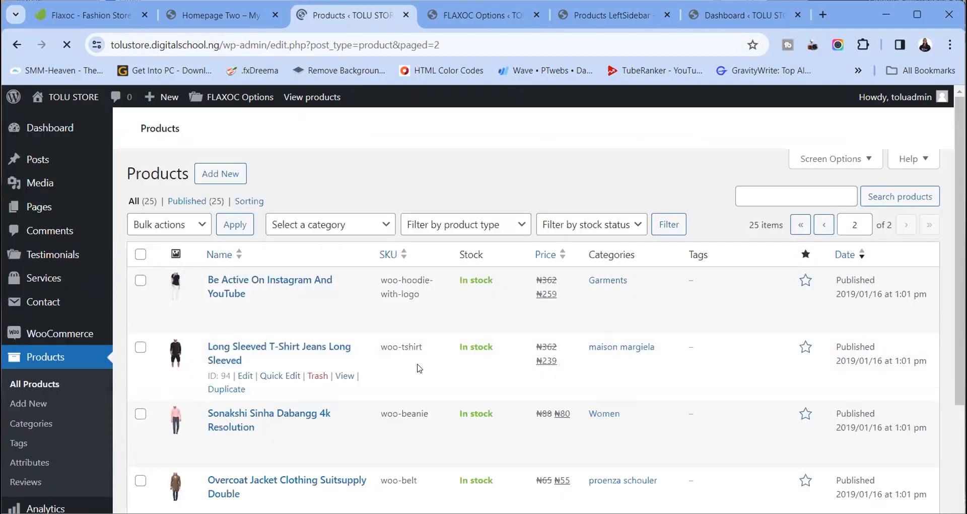
pyautogui.scroll(-5, 417, 368)
pyautogui.scroll(3, 276, 380)
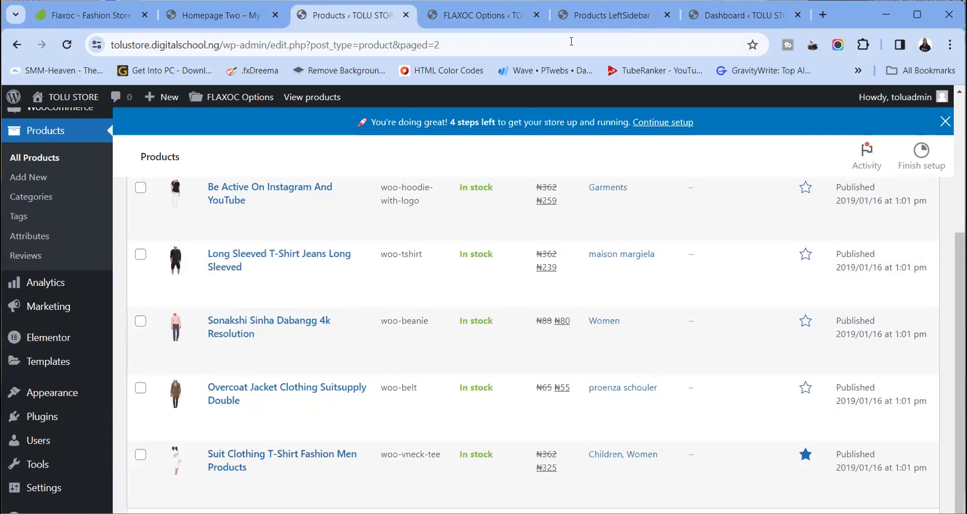
pyautogui.click(599, 15)
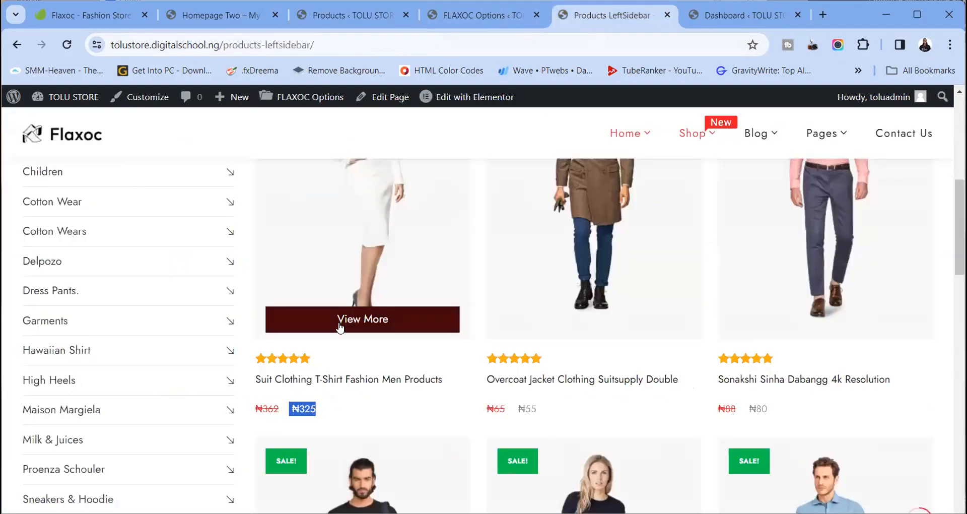
pyautogui.click(345, 20)
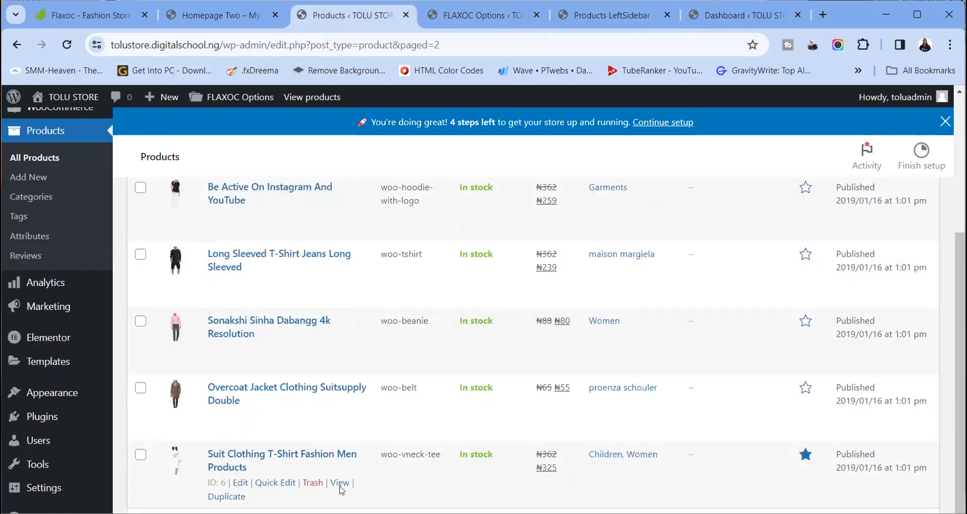
# Check the Suit Clothing T-Shirt Fashion Men Products page's ₦325 price in a new tab
pyautogui.rightClick(339, 485)
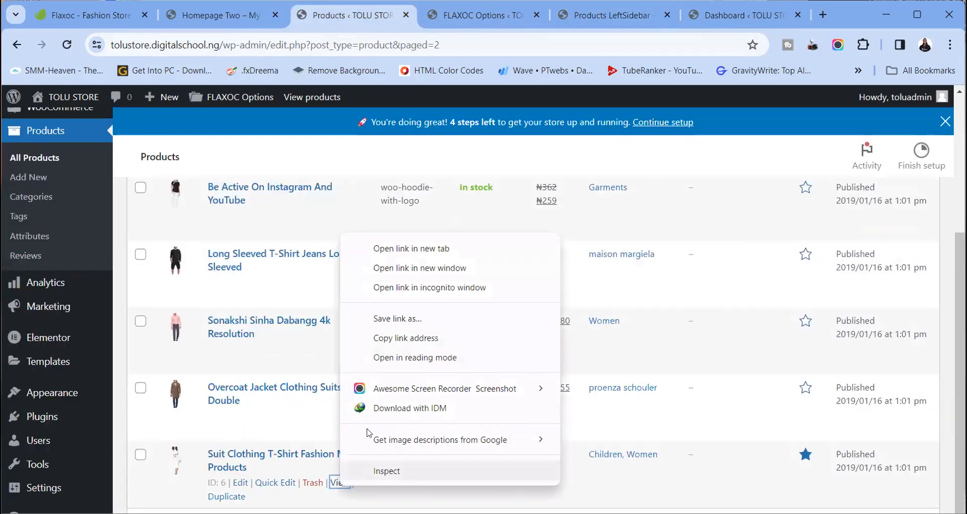
pyautogui.click(408, 246)
pyautogui.click(411, 14)
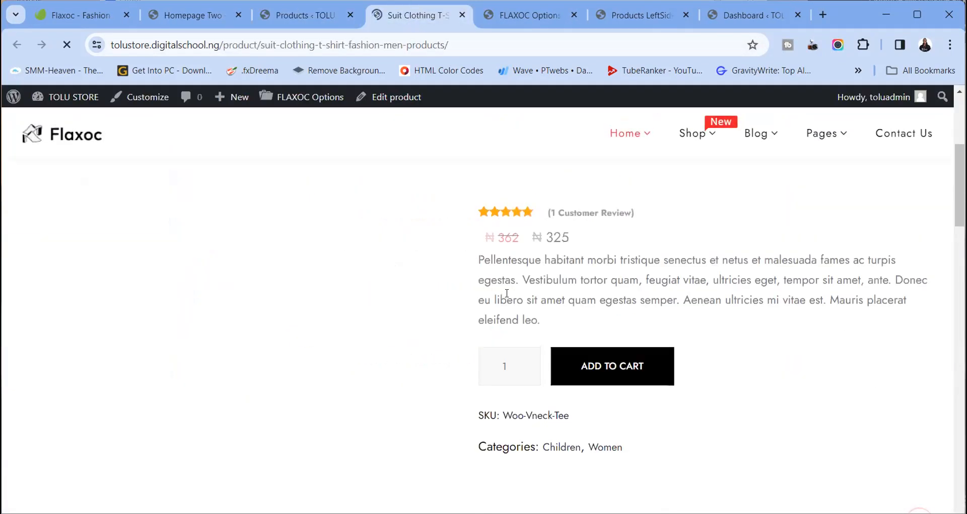
pyautogui.scroll(-15, 505, 292)
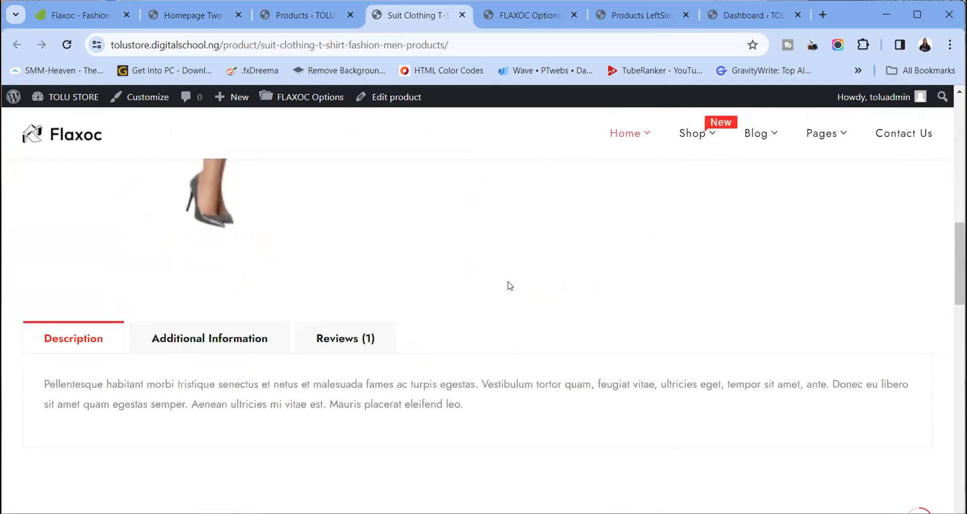
pyautogui.scroll(-3, 508, 286)
pyautogui.scroll(15, 507, 285)
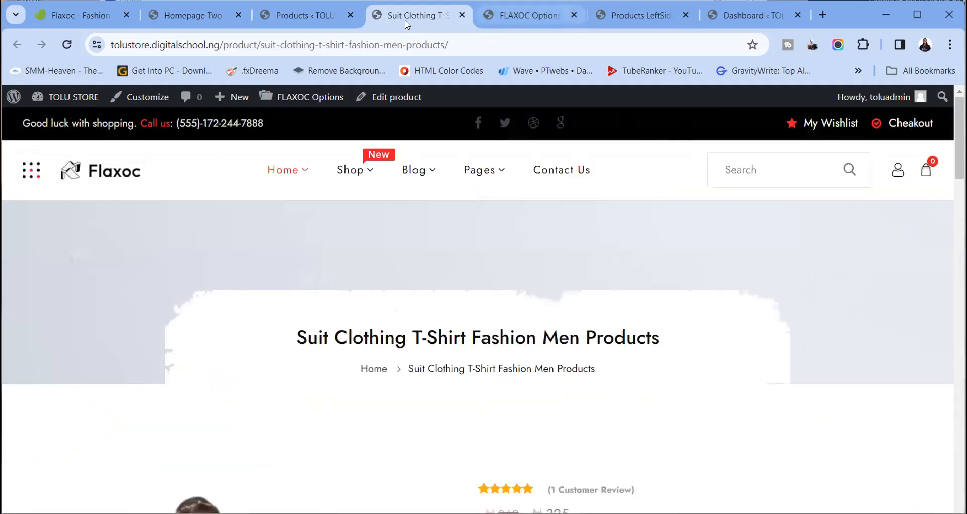
pyautogui.click(312, 15)
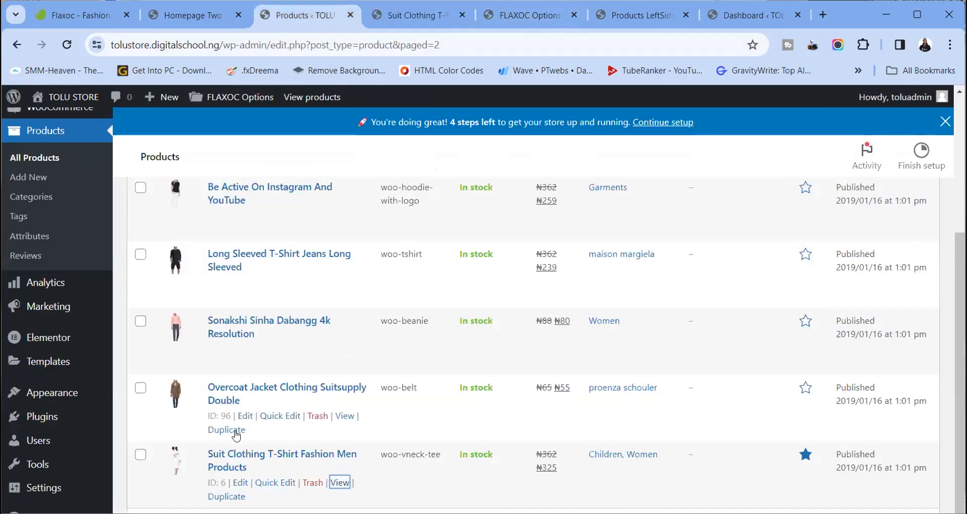
# Open the Suit Clothing T-Shirt product editor in a new browser tab
pyautogui.rightClick(242, 476)
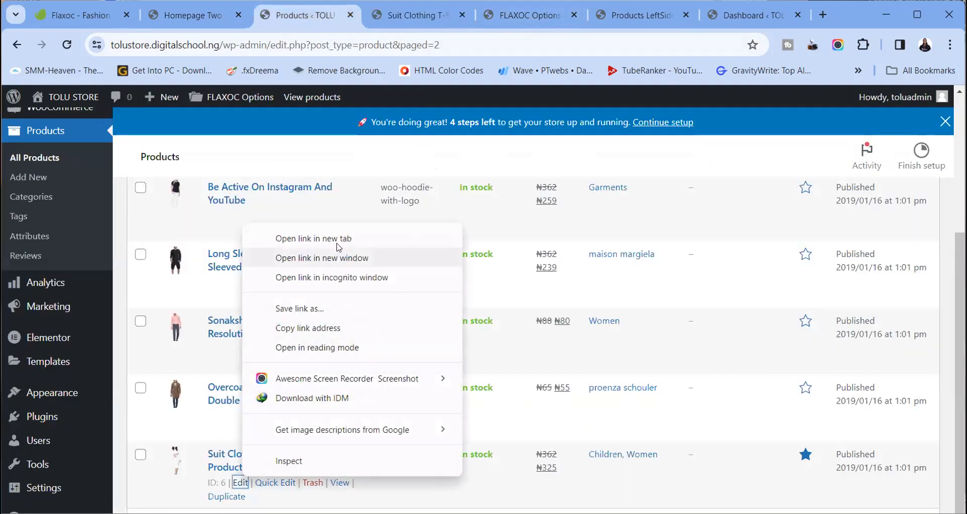
pyautogui.click(312, 181)
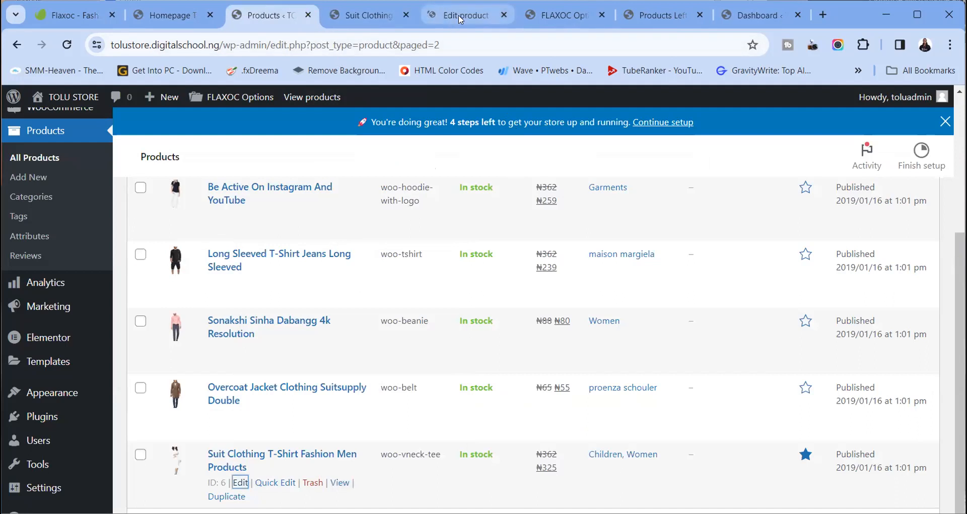
pyautogui.click(466, 15)
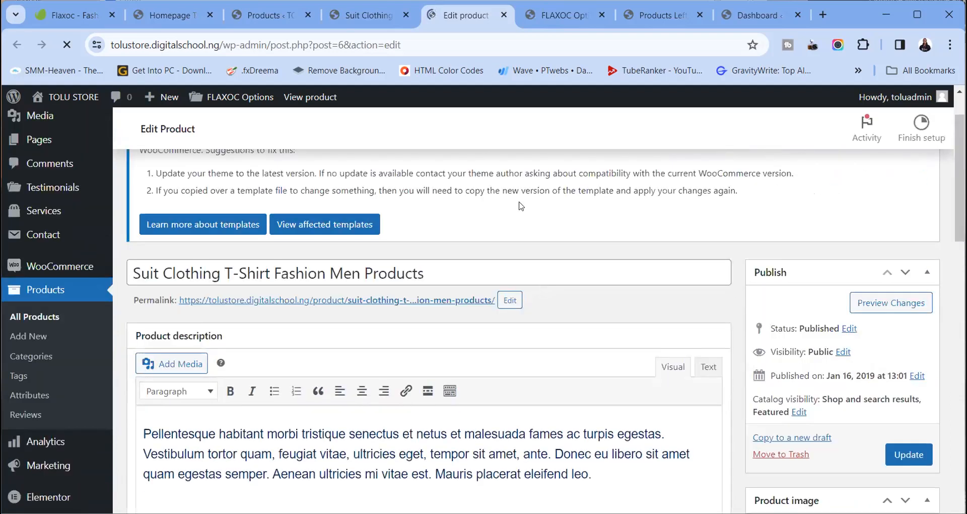
# Scroll through the Suit Clothing live product page for comparison
pyautogui.click(382, 17)
pyautogui.scroll(-10, 454, 342)
pyautogui.scroll(1, 488, 283)
pyautogui.scroll(-5, 491, 261)
pyautogui.scroll(-4, 495, 239)
pyautogui.scroll(10, 494, 238)
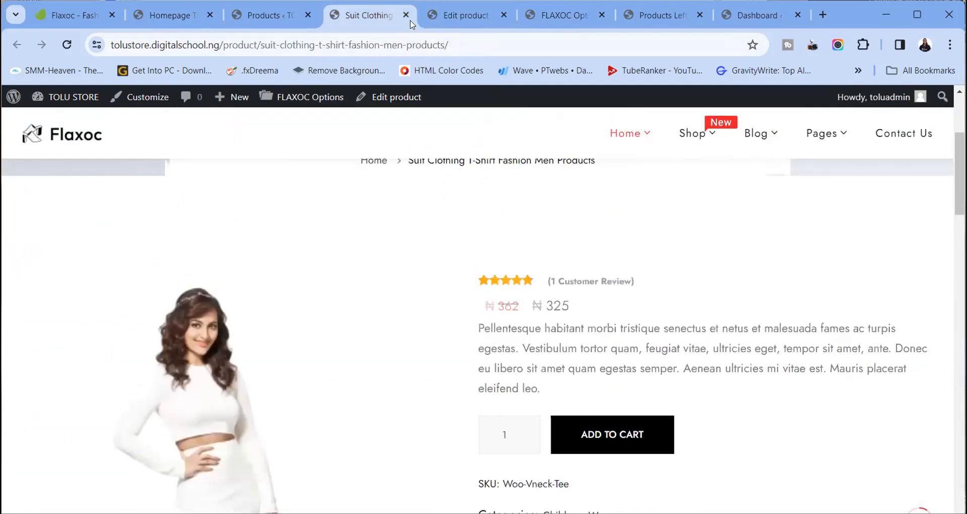
# Back in the editor, select most of the Product short description text
pyautogui.click(454, 15)
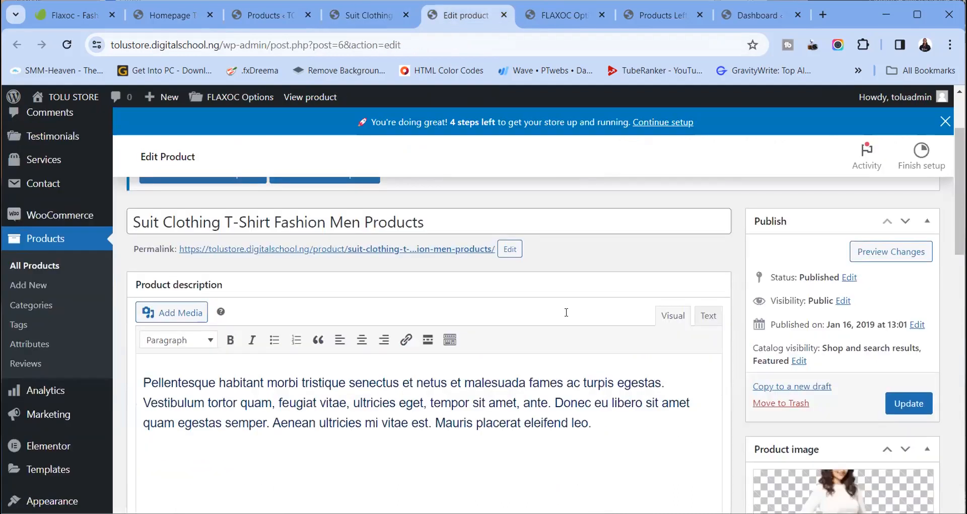
pyautogui.scroll(-12, 566, 314)
pyautogui.scroll(6, 566, 318)
pyautogui.scroll(-3, 514, 345)
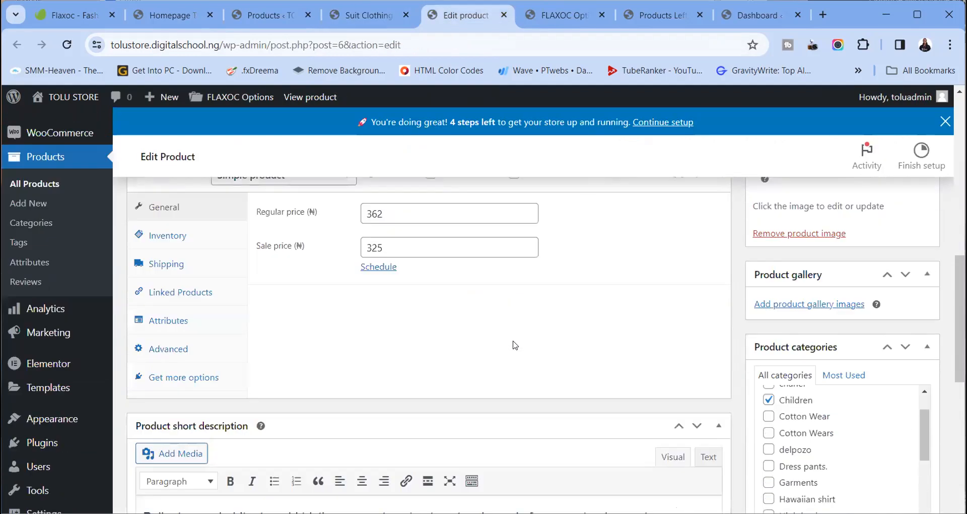
pyautogui.scroll(-3, 514, 344)
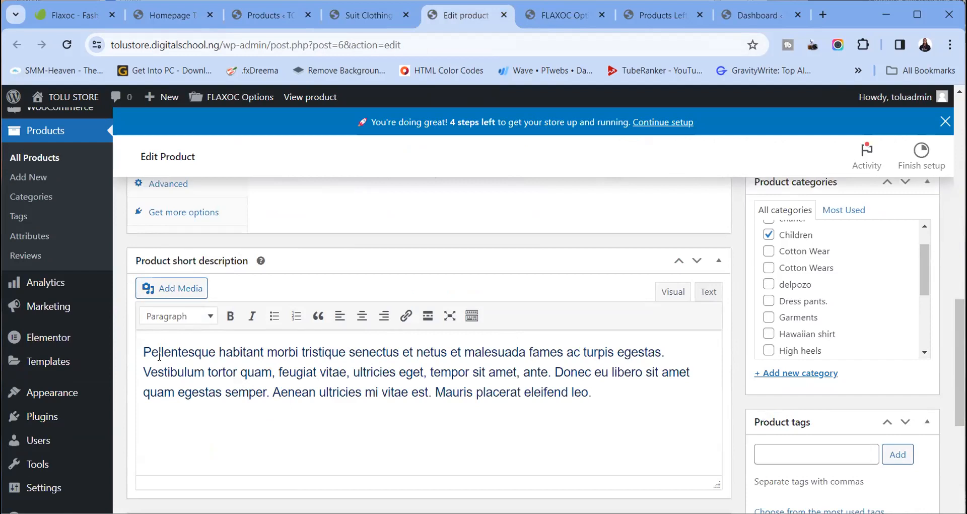
pyautogui.moveTo(144, 351); pyautogui.dragTo(296, 398)
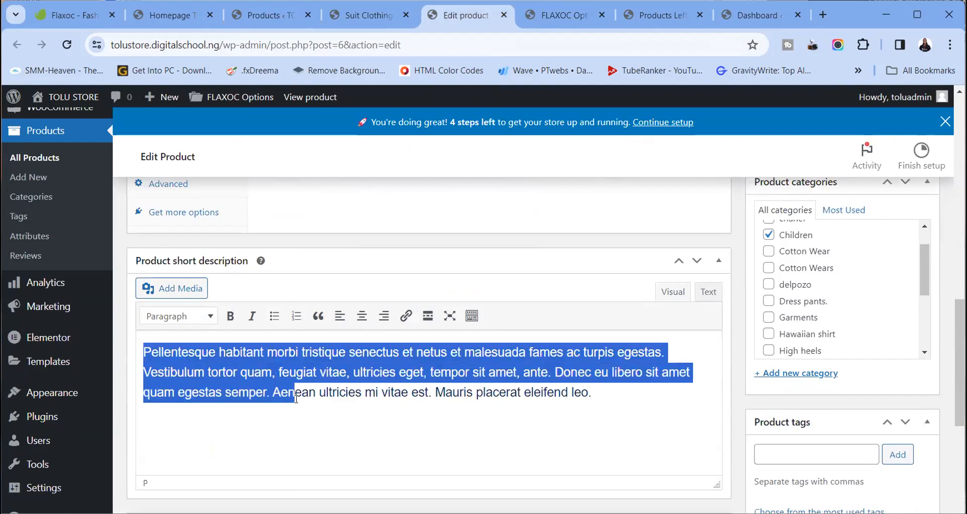
# Prepend 'Shoorrrttttttt....' to the short description and 'Longgggggg......' to the description, then update
pyautogui.click(152, 352)
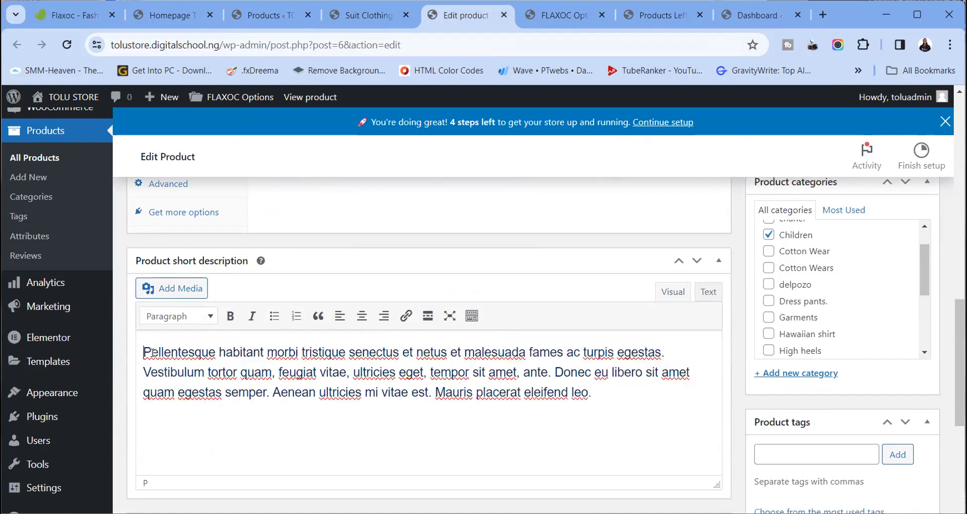
pyautogui.write('Shoor')
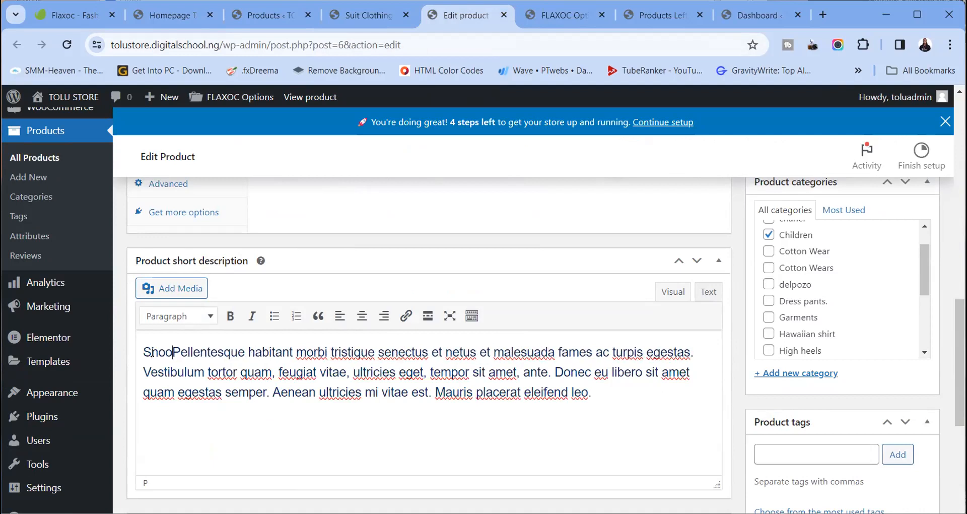
pyautogui.write('rrttttttt')
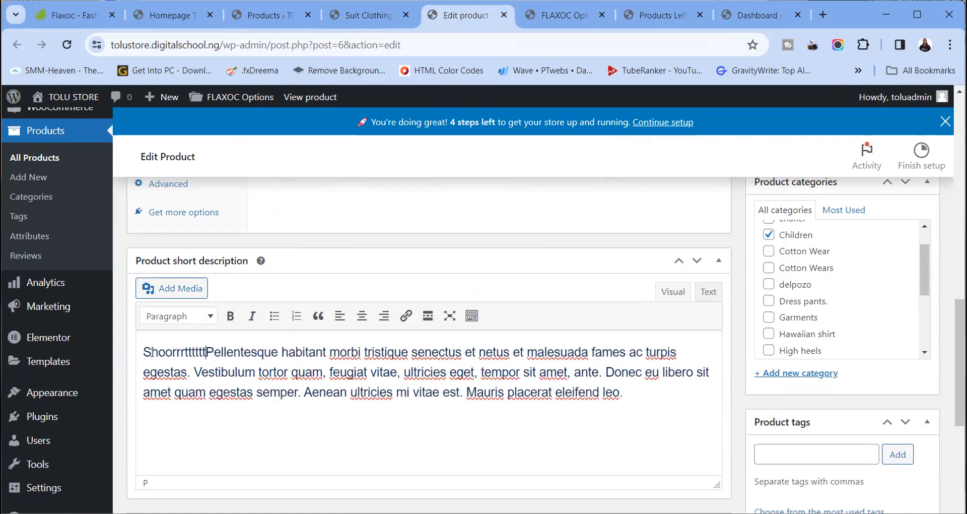
pyautogui.write('....')
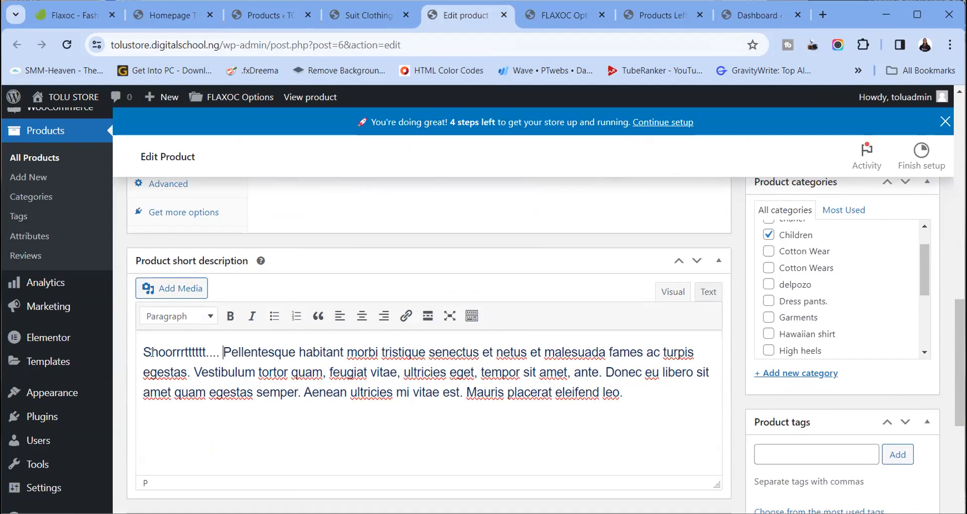
pyautogui.scroll(10, 255, 253)
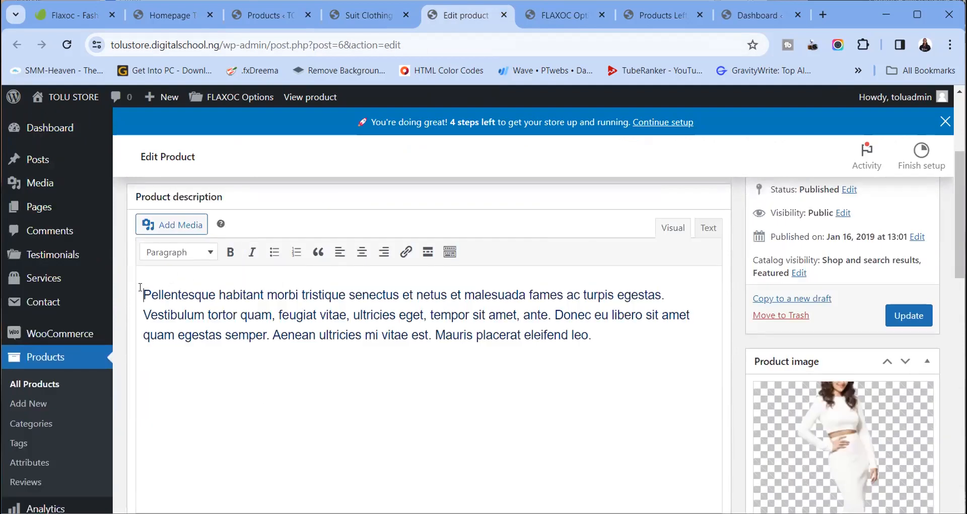
pyautogui.click(140, 290)
pyautogui.write('Longgg')
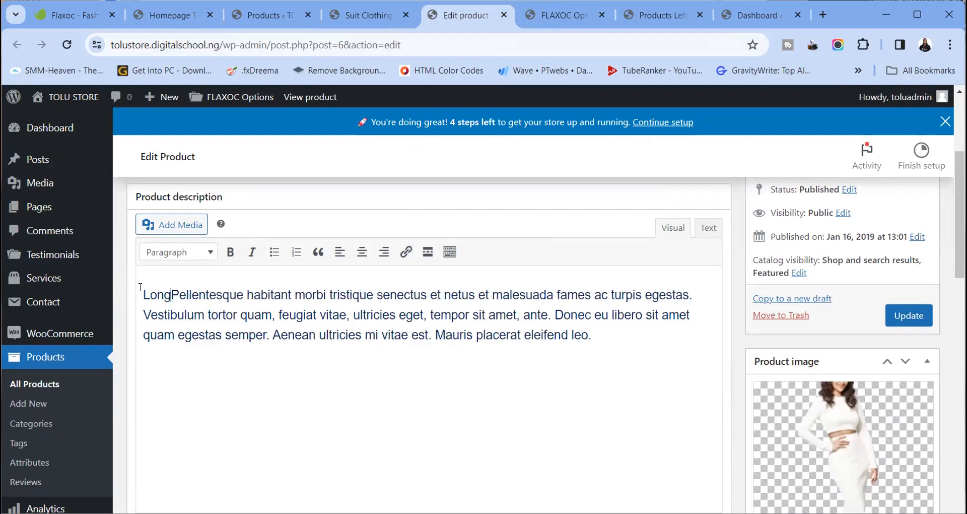
pyautogui.write('ggggg......')
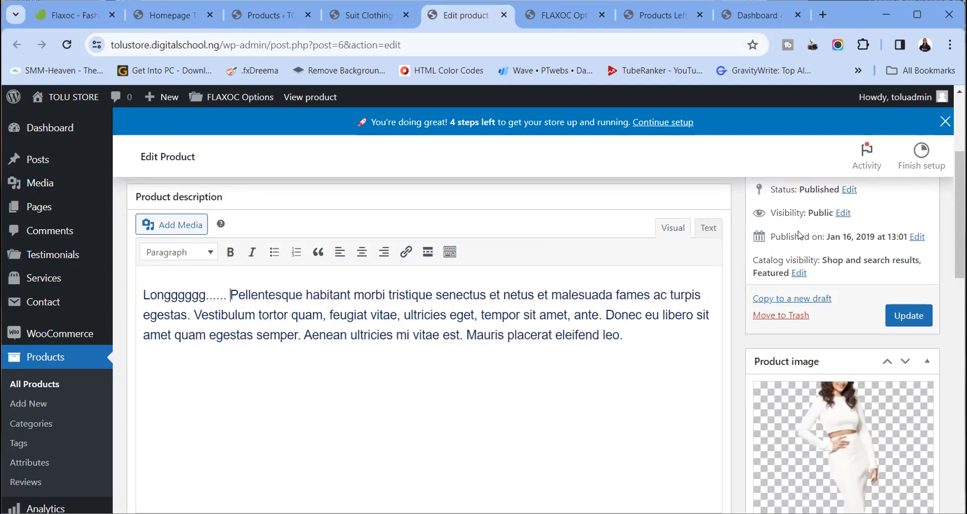
pyautogui.click(895, 318)
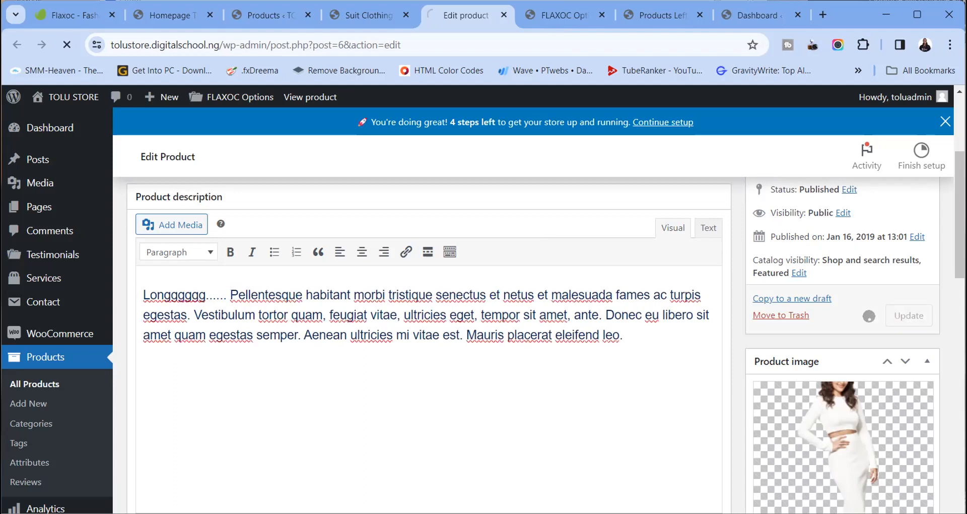
pyautogui.click(365, 14)
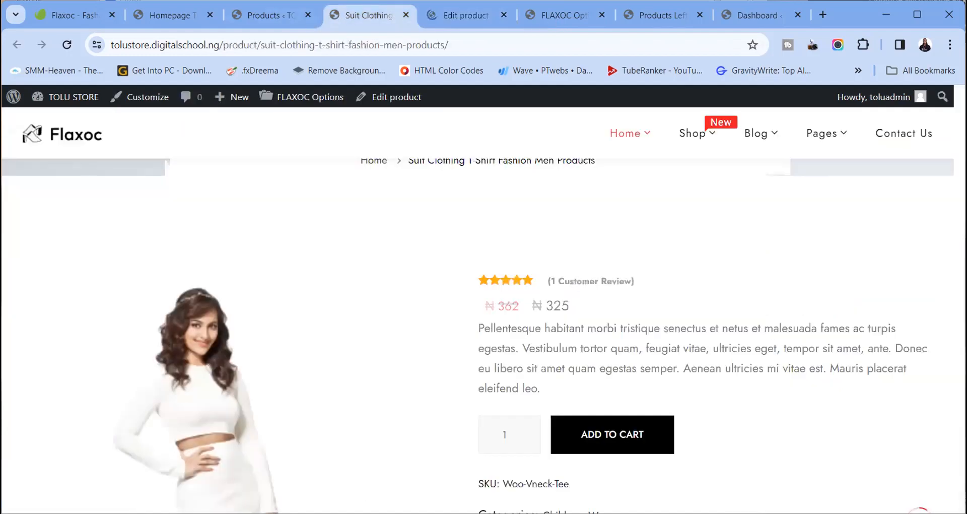
# Reload the live product page to check the new description text
pyautogui.click(66, 44)
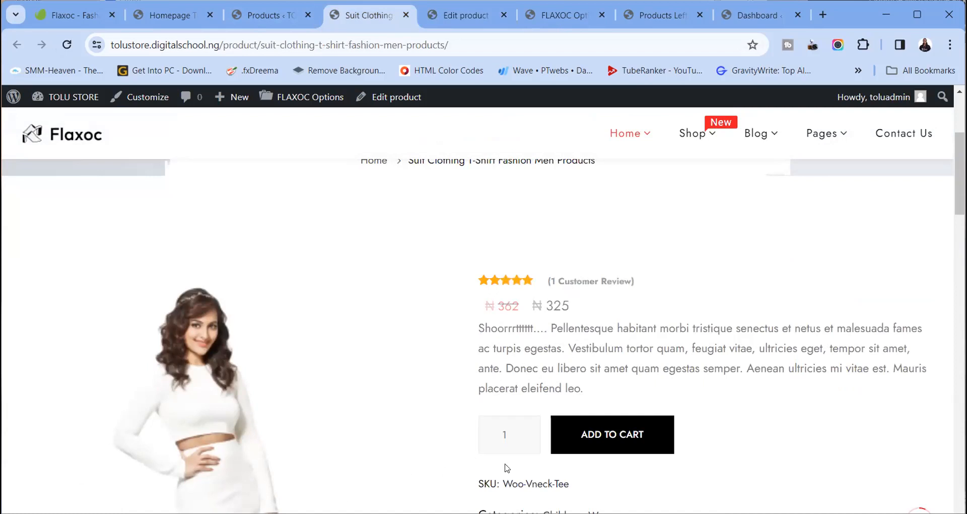
pyautogui.scroll(-13, 506, 467)
pyautogui.scroll(4, 256, 260)
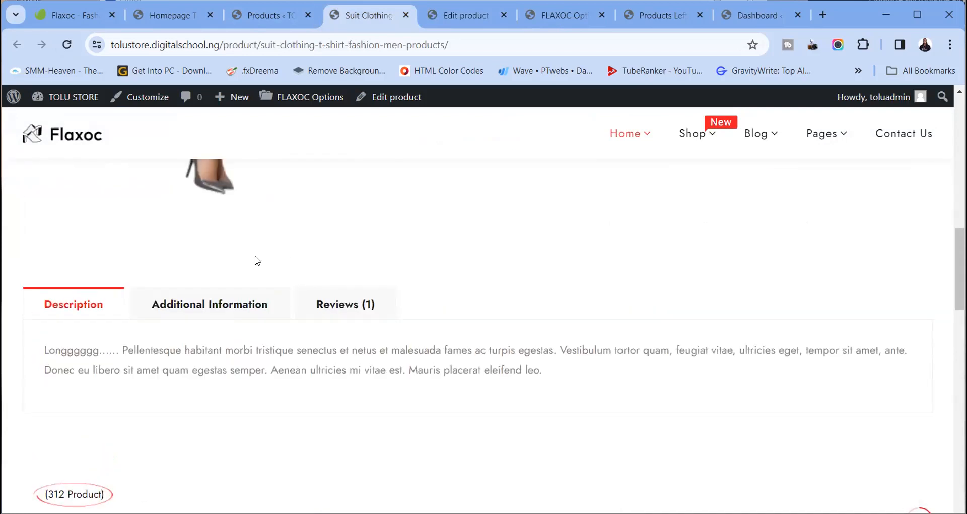
pyautogui.scroll(-5, 267, 360)
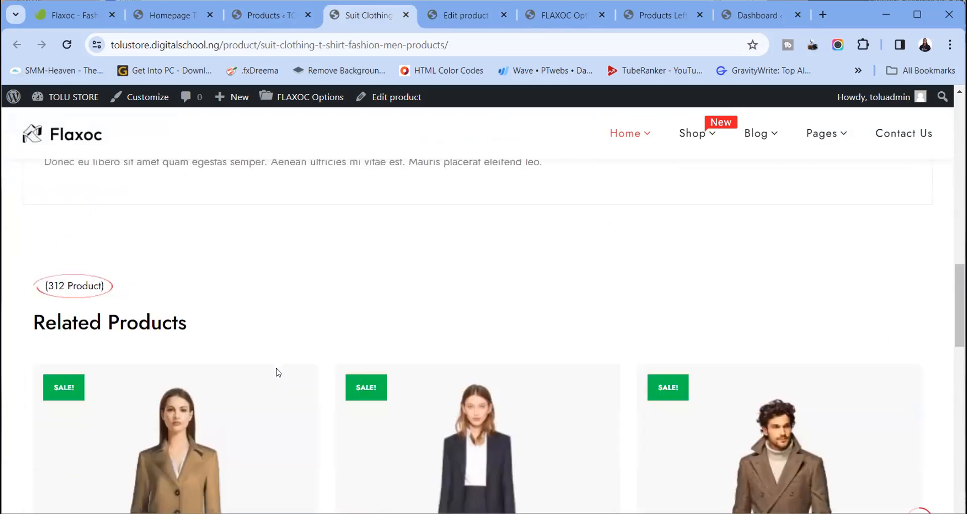
pyautogui.scroll(10, 471, 352)
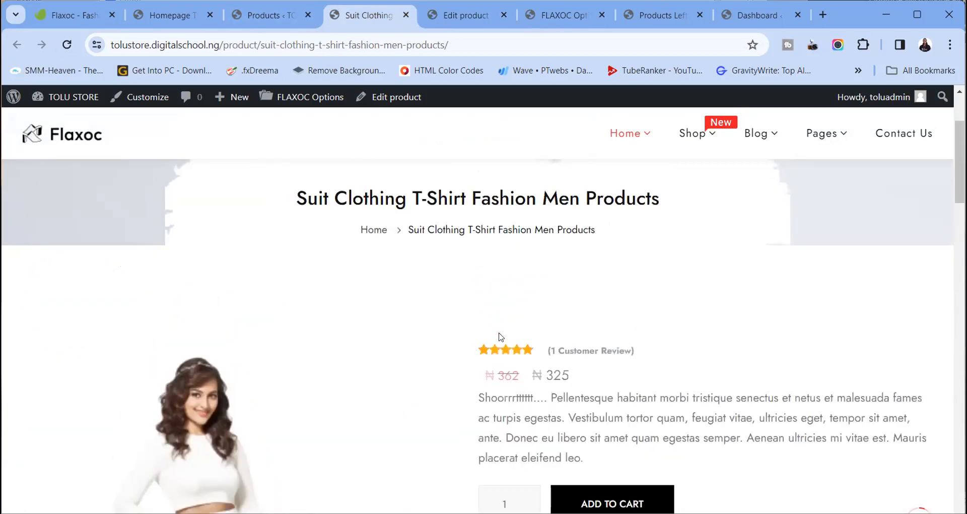
pyautogui.scroll(-3, 500, 337)
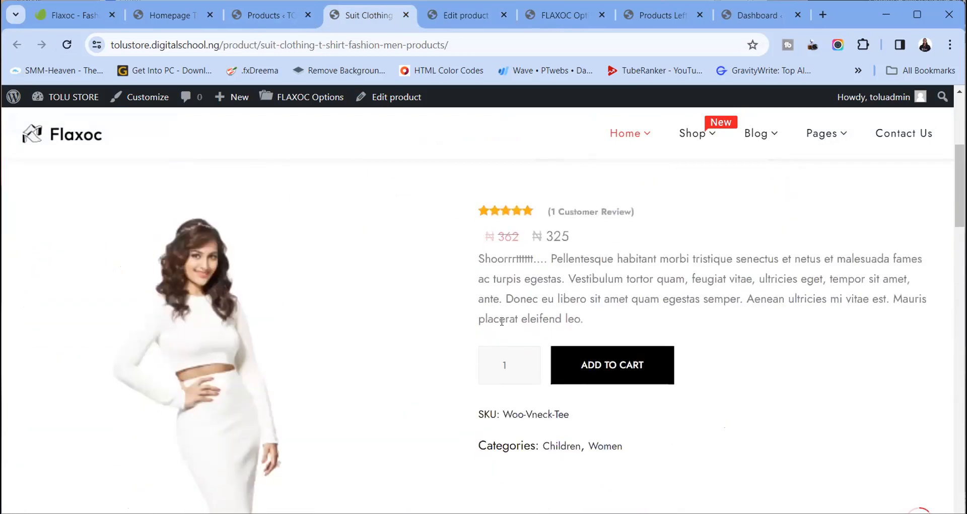
# Add 7 Suit Clothing items to the cart
pyautogui.click(535, 362)
pyautogui.click(534, 362)
pyautogui.click(534, 362)
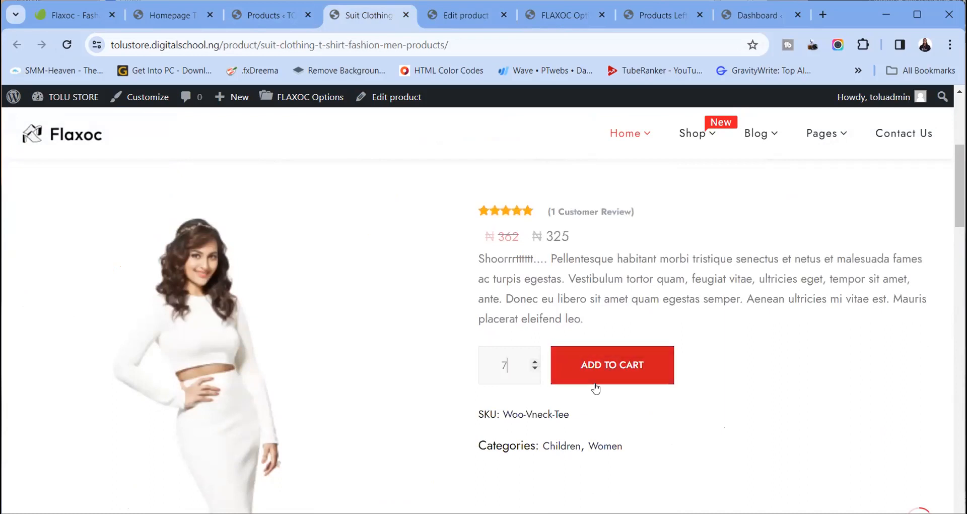
pyautogui.click(611, 365)
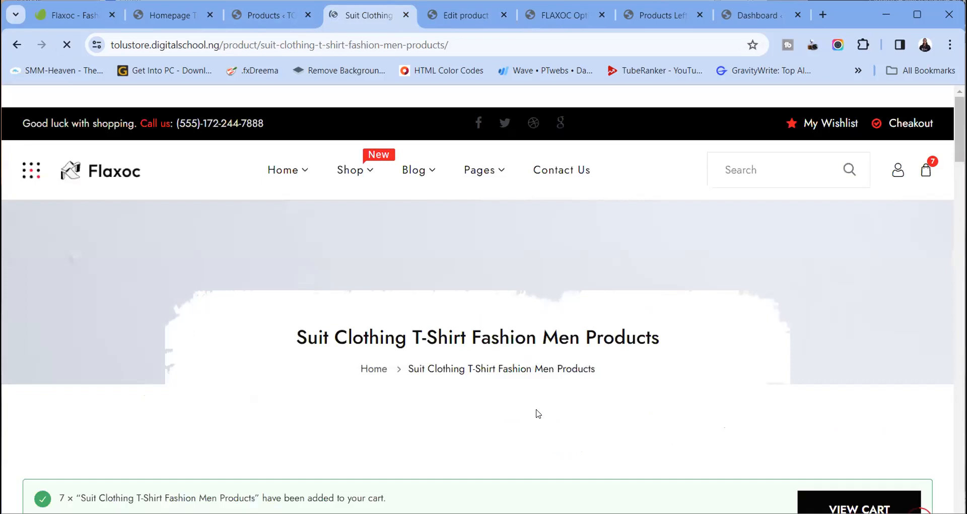
pyautogui.scroll(-6, 535, 325)
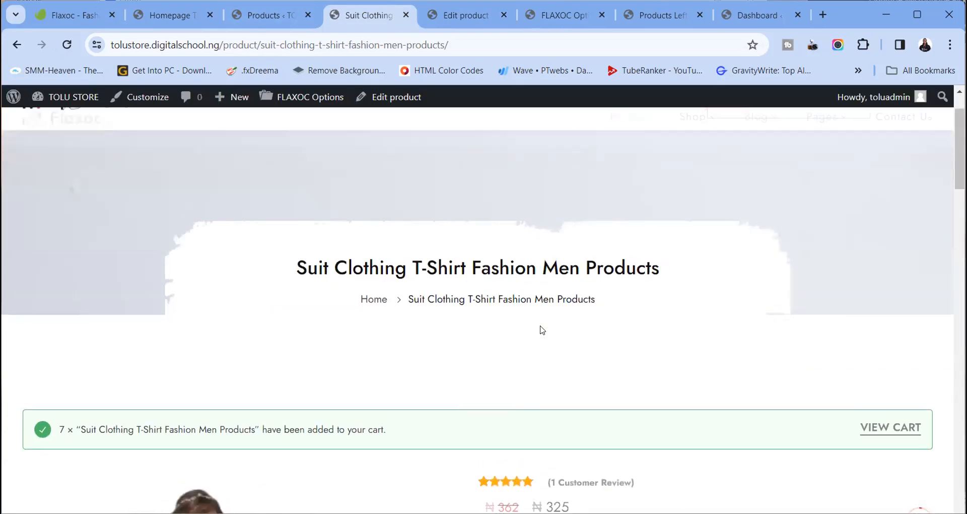
pyautogui.scroll(1, 814, 224)
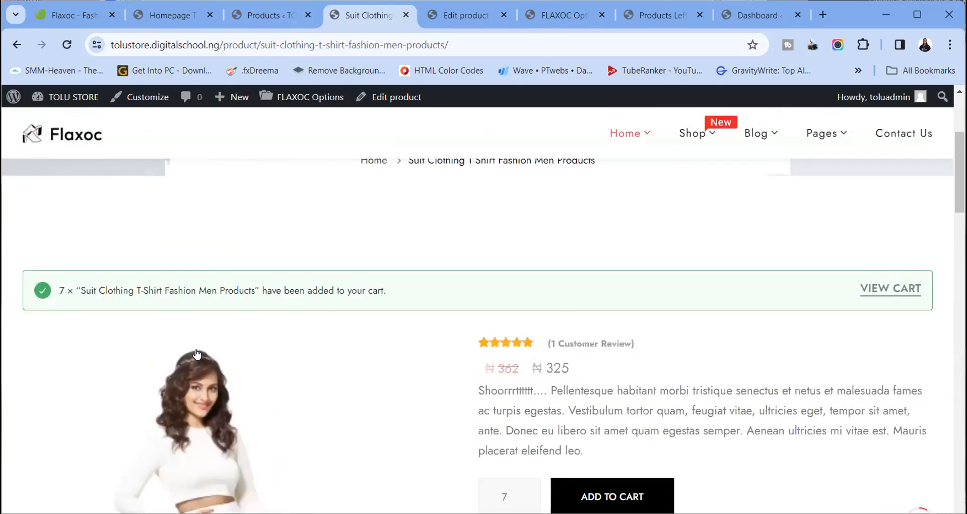
# View the cart and remove the Suit Clothing item, leaving it empty
pyautogui.click(909, 290)
pyautogui.scroll(-10, 453, 315)
pyautogui.scroll(-3, 465, 318)
pyautogui.scroll(5, 465, 317)
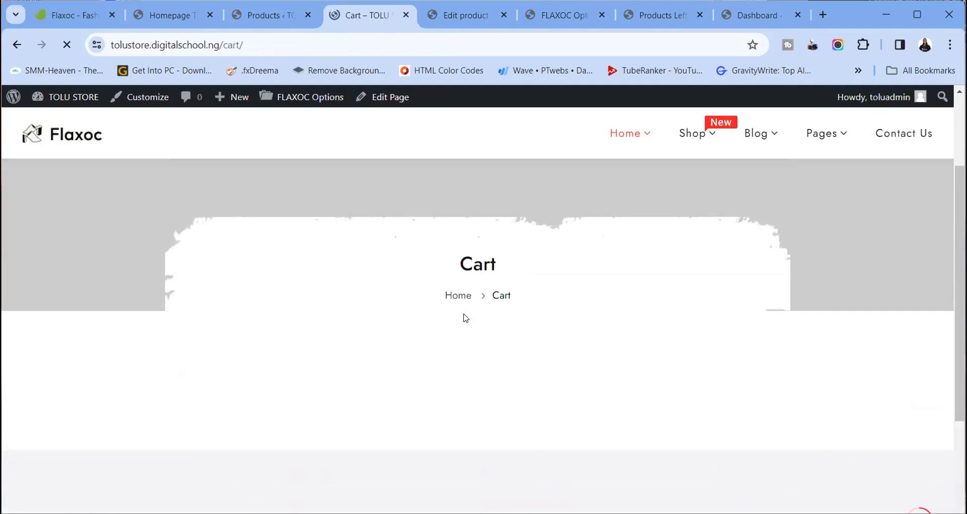
pyautogui.scroll(-6, 493, 352)
pyautogui.scroll(3, 495, 352)
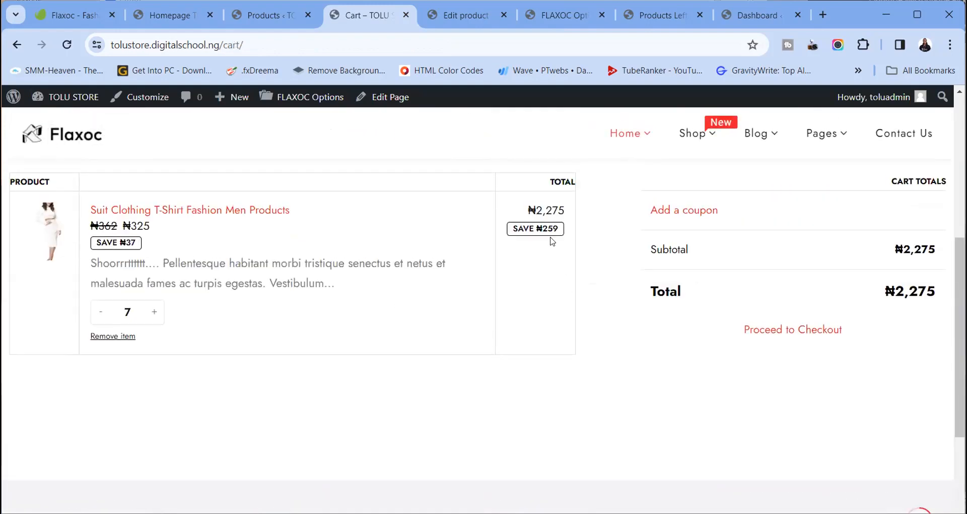
pyautogui.click(132, 335)
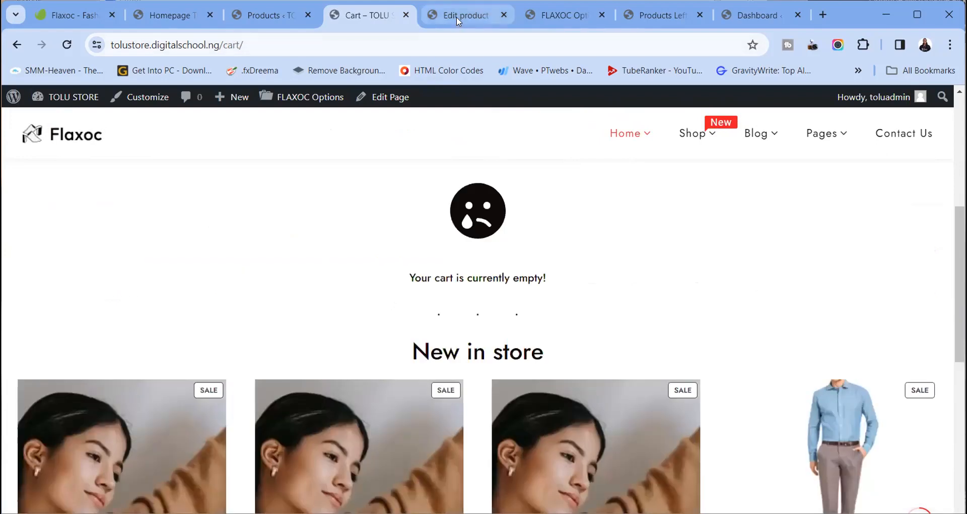
pyautogui.click(458, 17)
# Show Inventory settings (SKU woo-vneck-tee, In stock), keeping product type Simple product
pyautogui.scroll(-6, 523, 296)
pyautogui.scroll(-5, 523, 296)
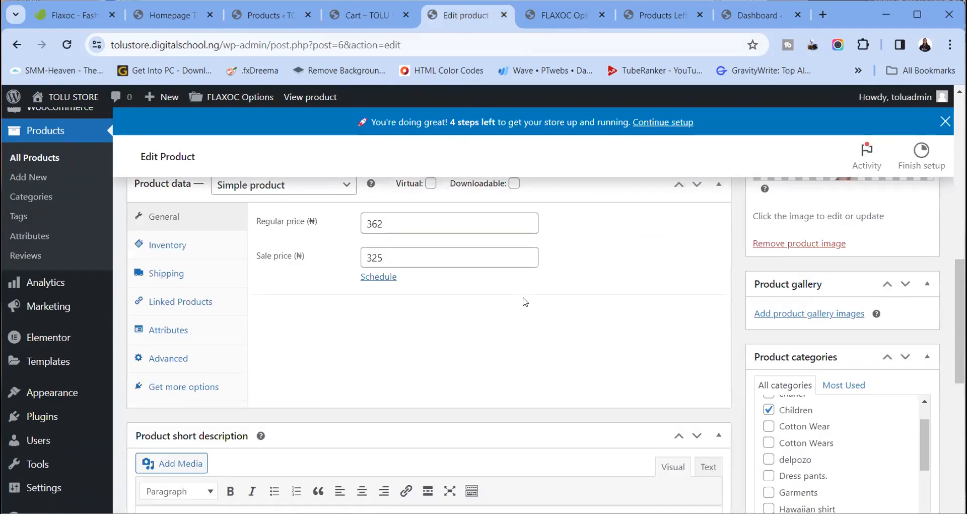
pyautogui.scroll(1, 278, 299)
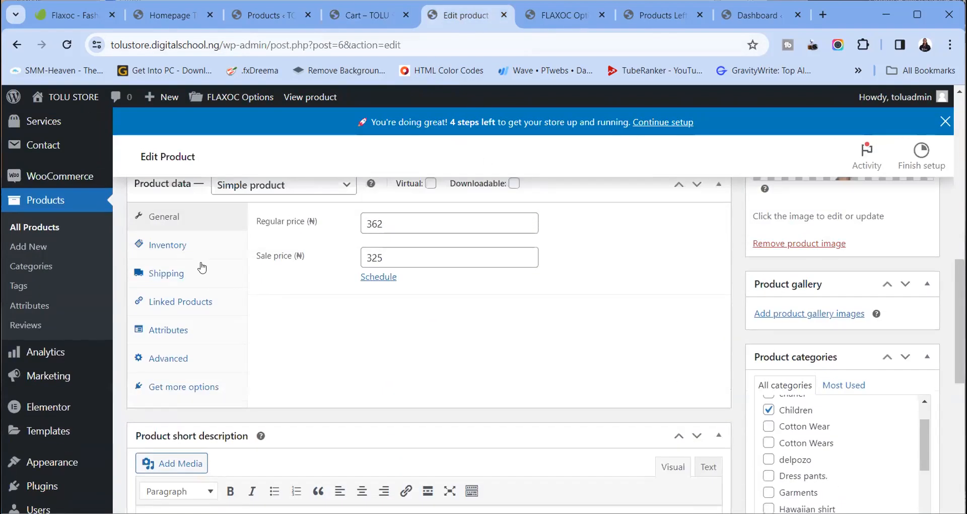
pyautogui.click(176, 252)
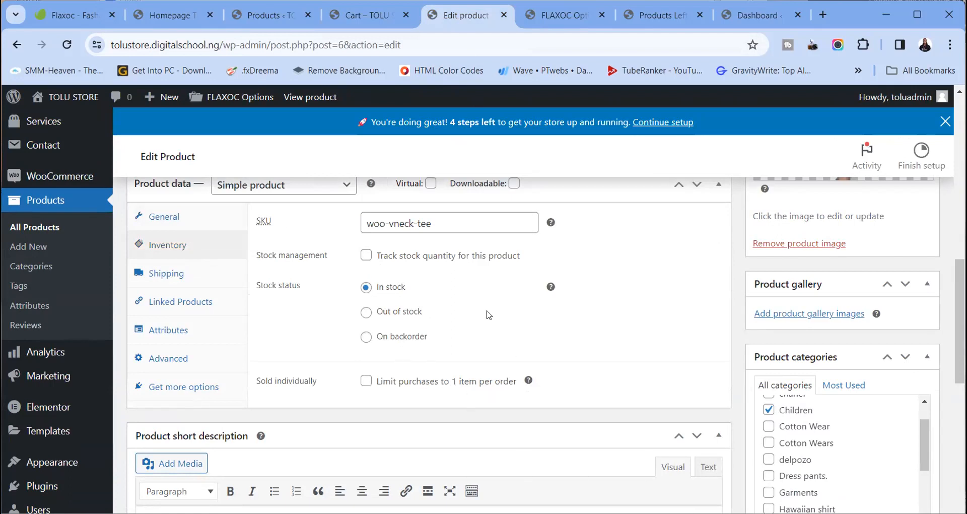
pyautogui.scroll(1, 443, 290)
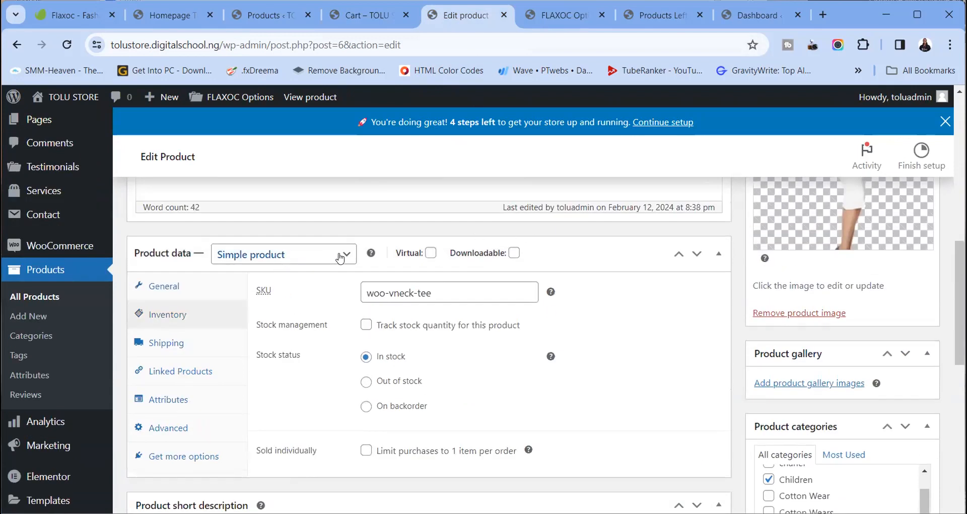
pyautogui.click(340, 258)
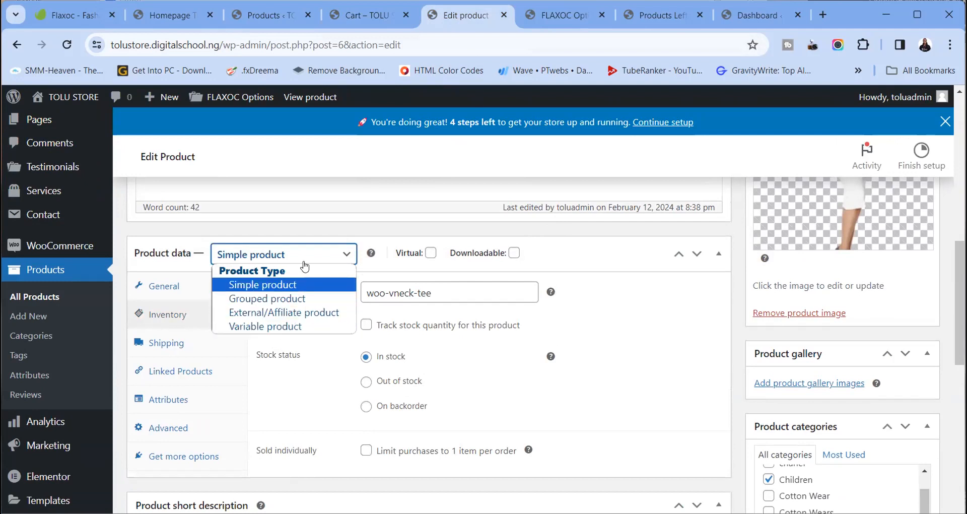
pyautogui.click(325, 261)
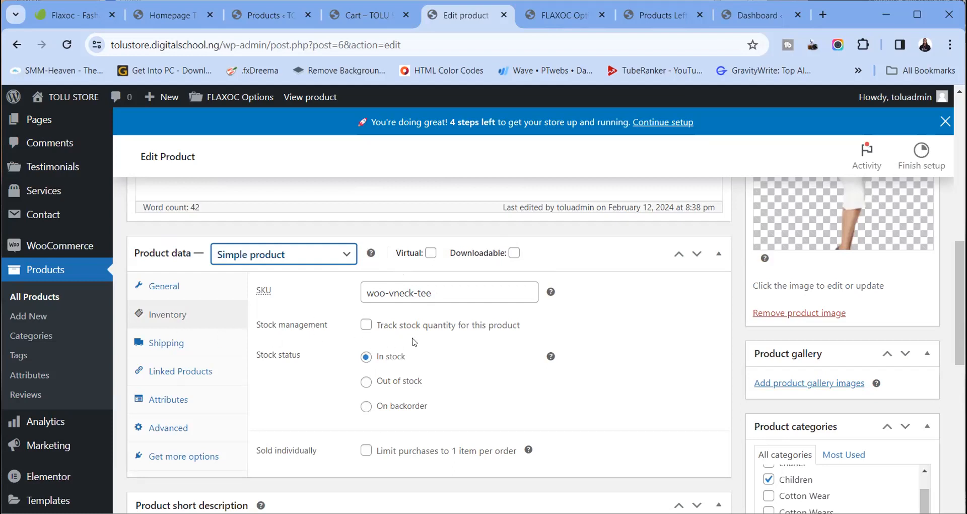
# Enable Track stock quantity, inspect the quantity field, then turn tracking back off
pyautogui.click(366, 326)
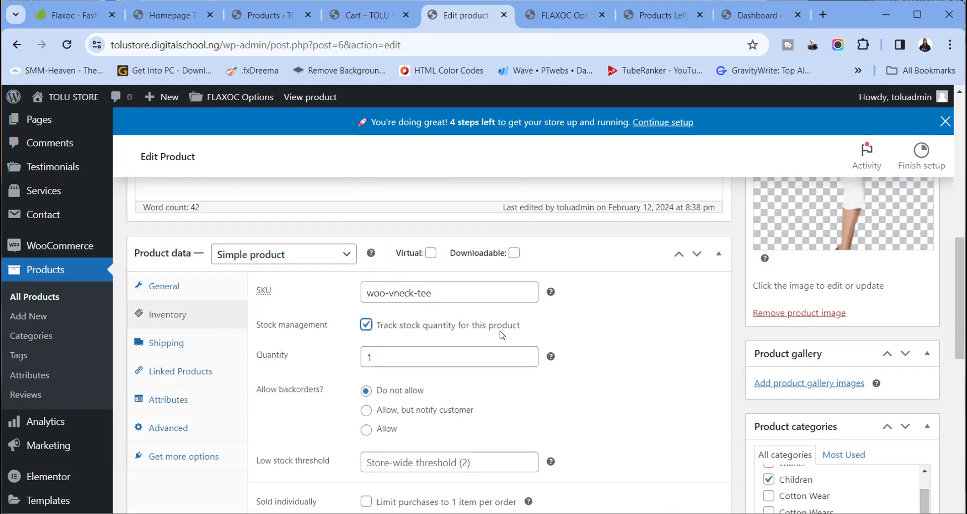
pyautogui.scroll(-3, 498, 333)
pyautogui.scroll(2, 492, 308)
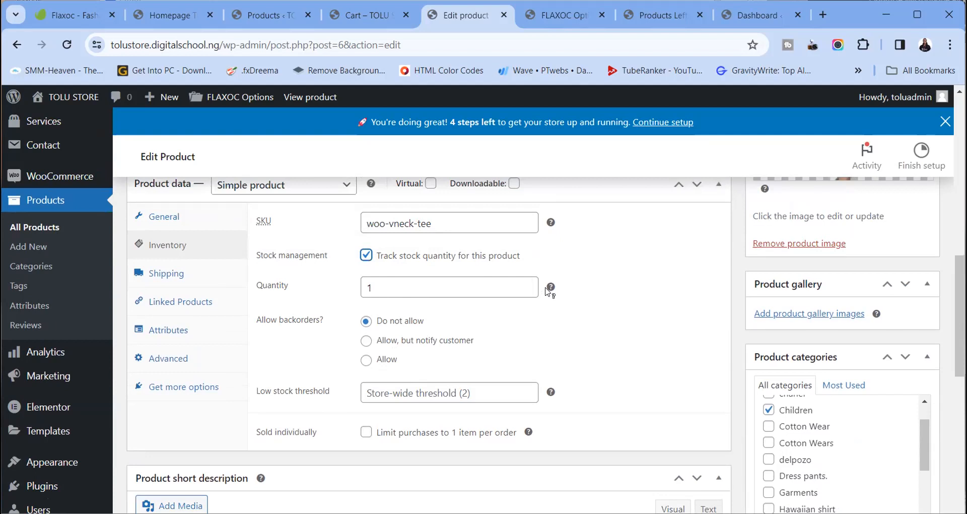
pyautogui.moveTo(548, 291)
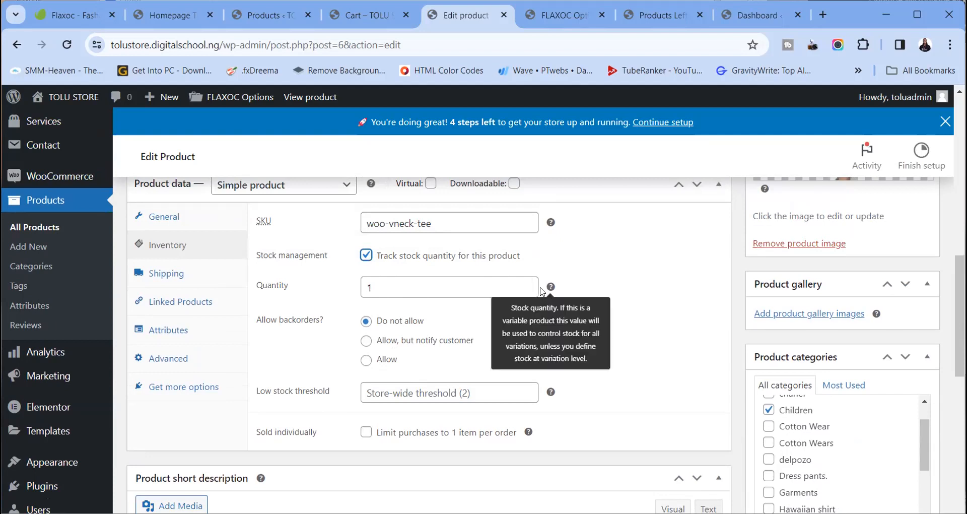
pyautogui.click(392, 286)
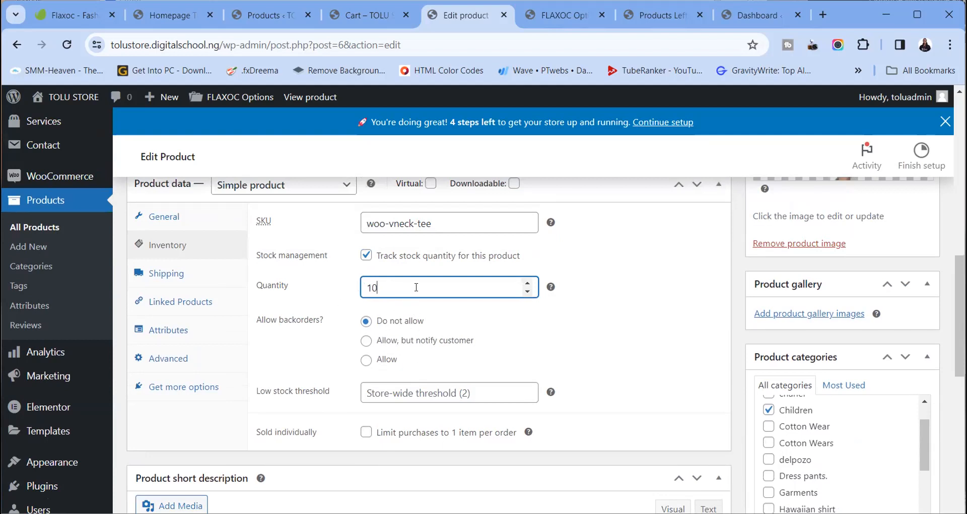
pyautogui.click(364, 256)
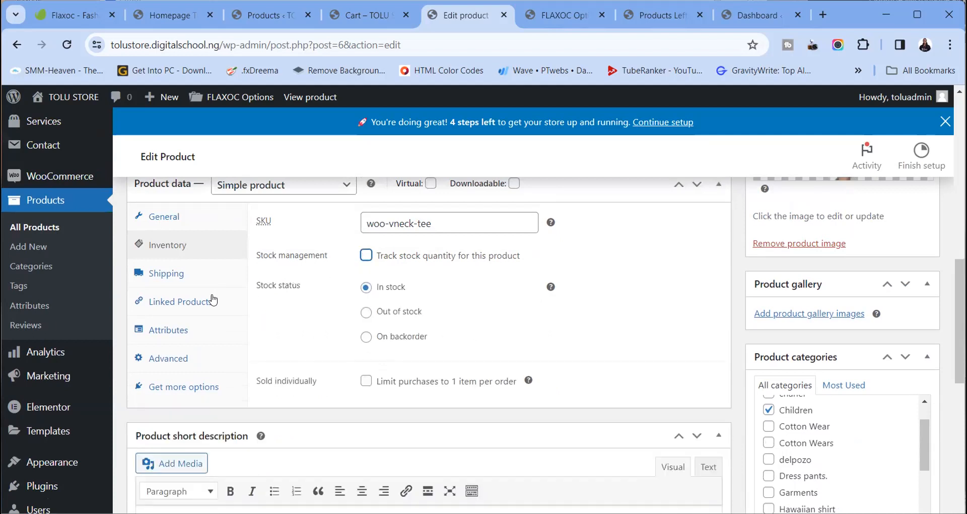
# Review the Shipping, Linked Products and Attributes tabs of Product data
pyautogui.click(174, 275)
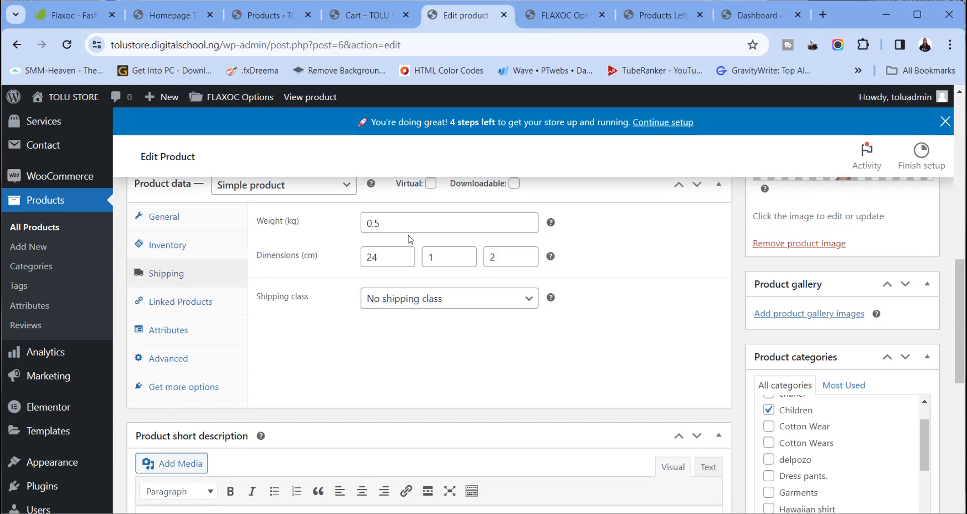
pyautogui.click(194, 310)
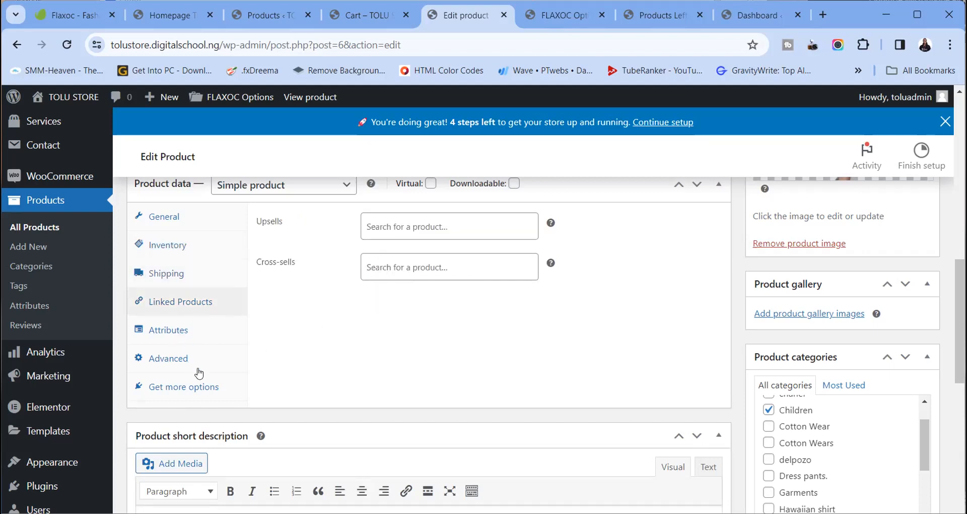
pyautogui.scroll(-1, 198, 372)
pyautogui.click(184, 262)
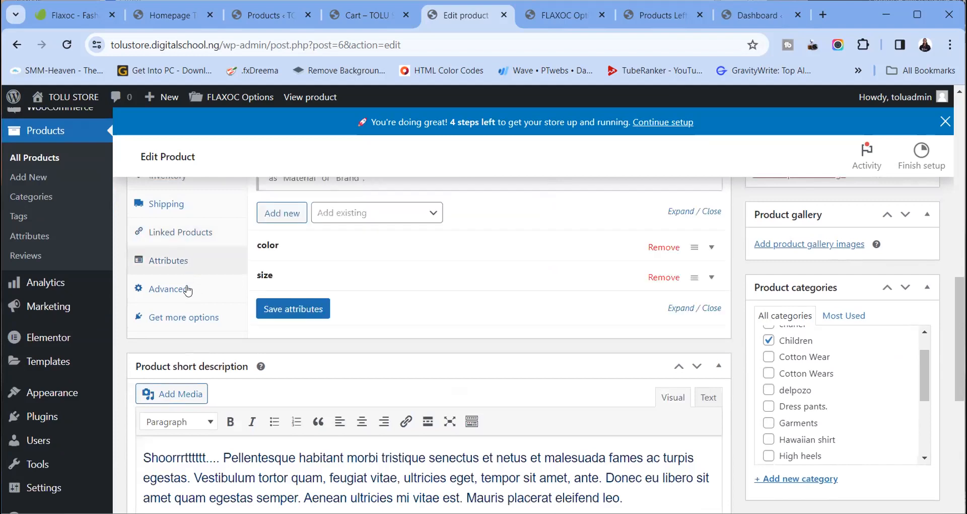
# Look over the Advanced tab: empty purchase note, menu order 0, reviews enabled
pyautogui.click(187, 291)
pyautogui.scroll(-5, 312, 342)
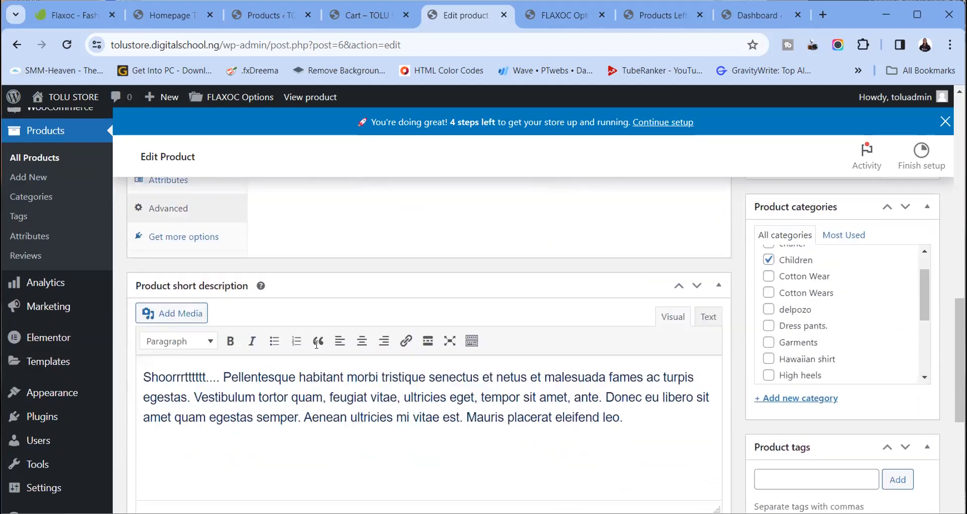
pyautogui.scroll(10, 319, 347)
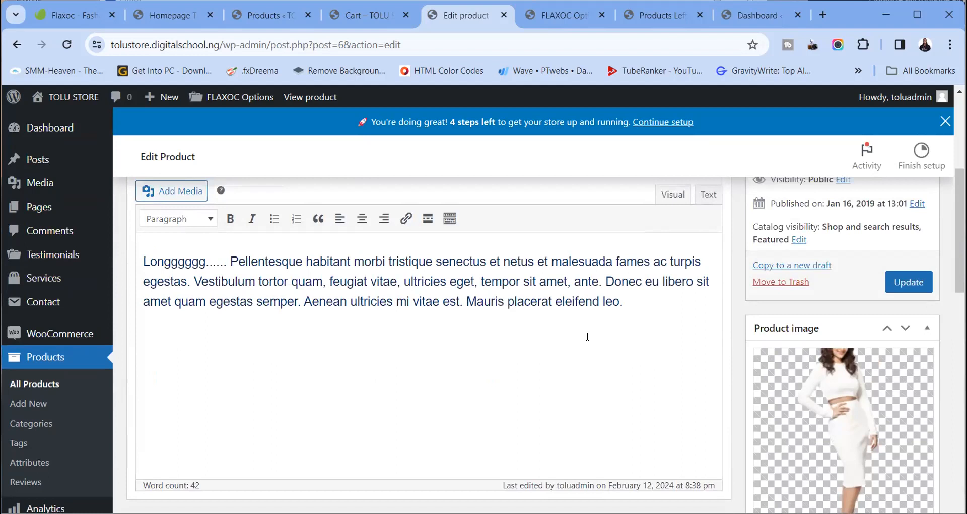
pyautogui.scroll(-5, 456, 335)
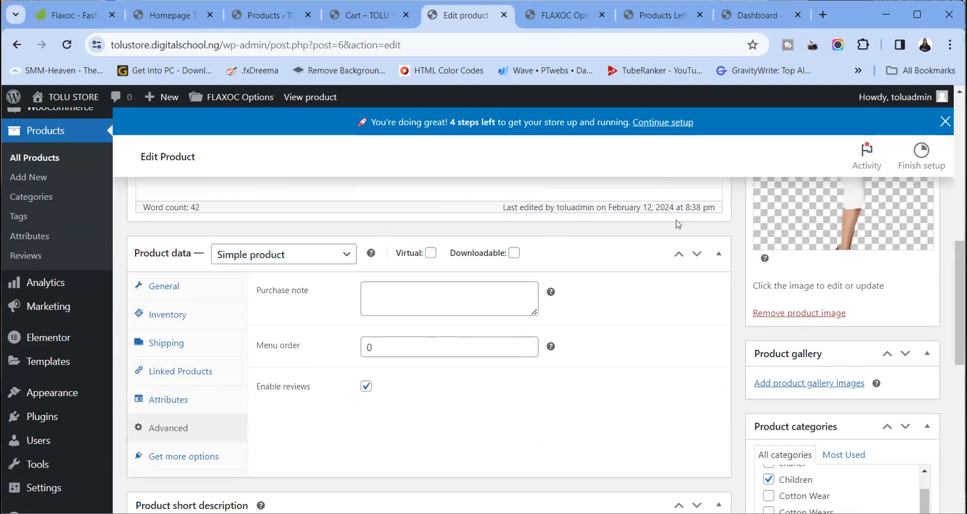
pyautogui.scroll(5, 520, 372)
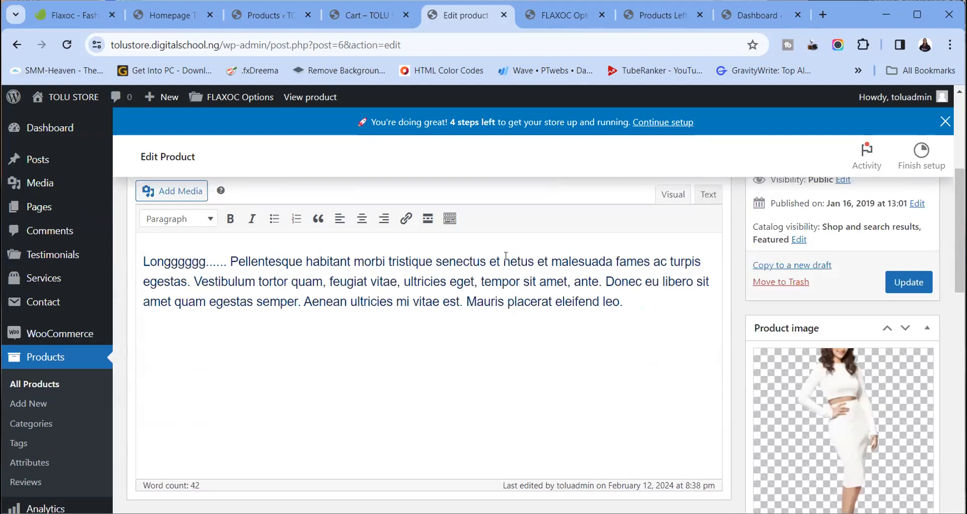
pyautogui.scroll(5, 491, 305)
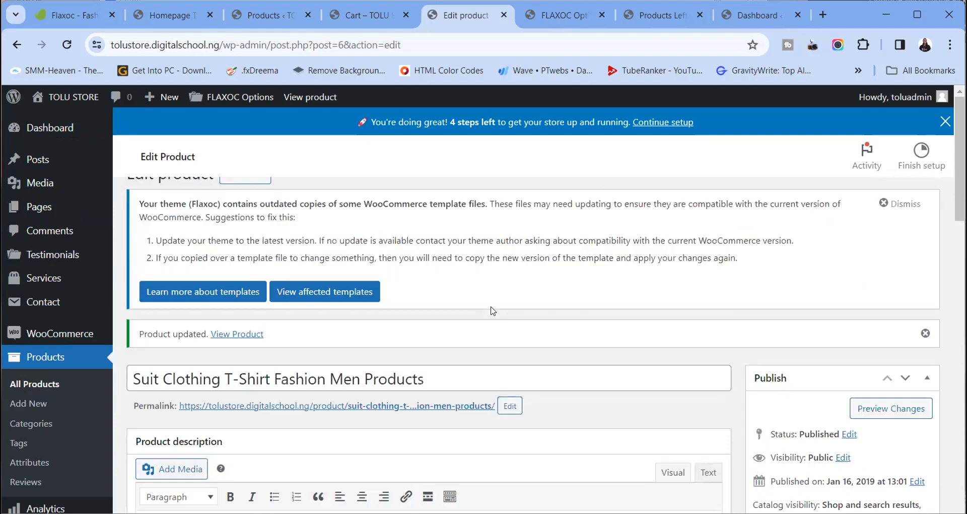
pyautogui.scroll(-4, 482, 352)
pyautogui.scroll(4, 508, 353)
pyautogui.scroll(-12, 509, 355)
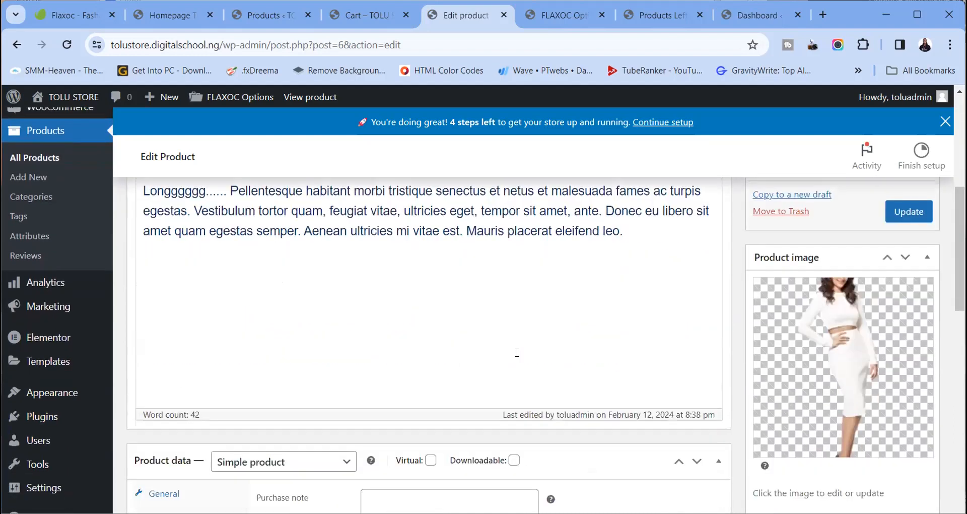
pyautogui.scroll(1, 467, 347)
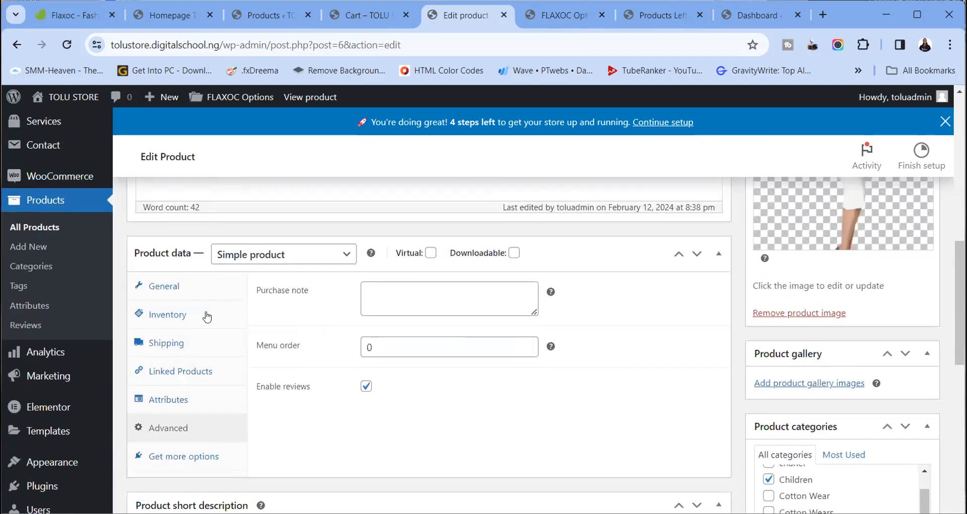
# In the General tab, set regular price to 362000 without a comma and sale price to 300000
pyautogui.click(202, 297)
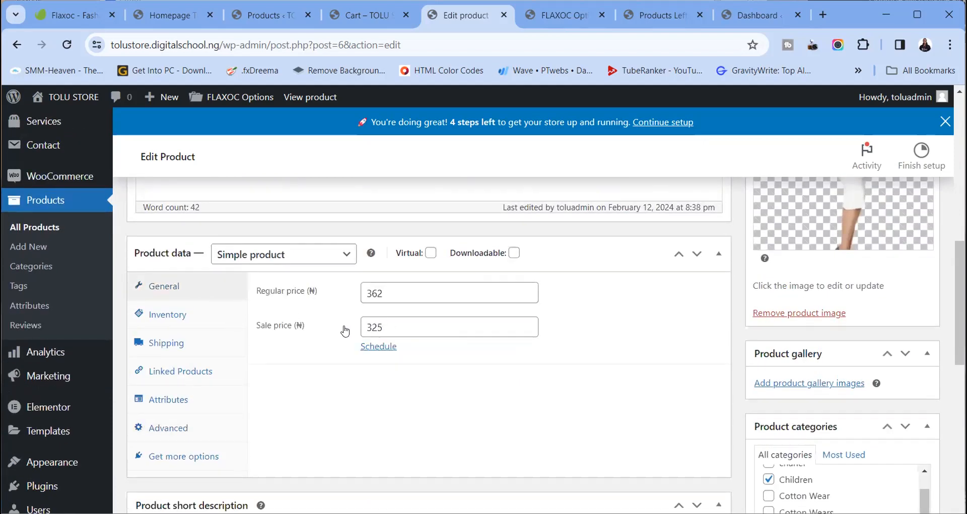
pyautogui.doubleClick(365, 291)
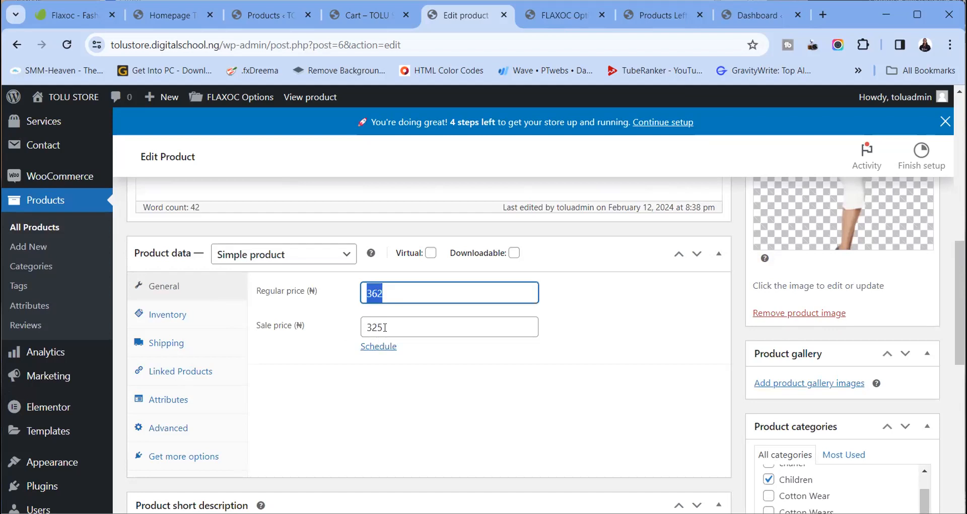
pyautogui.doubleClick(358, 327)
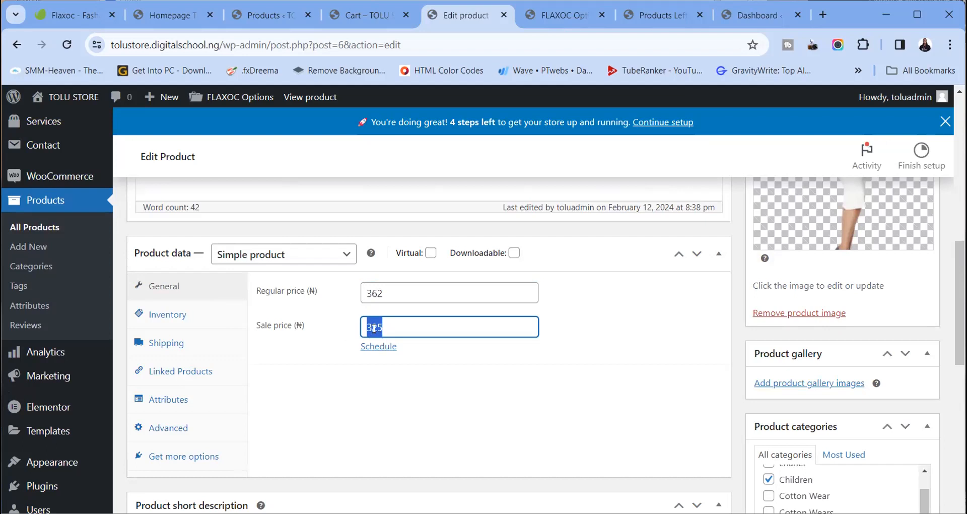
pyautogui.click(386, 293)
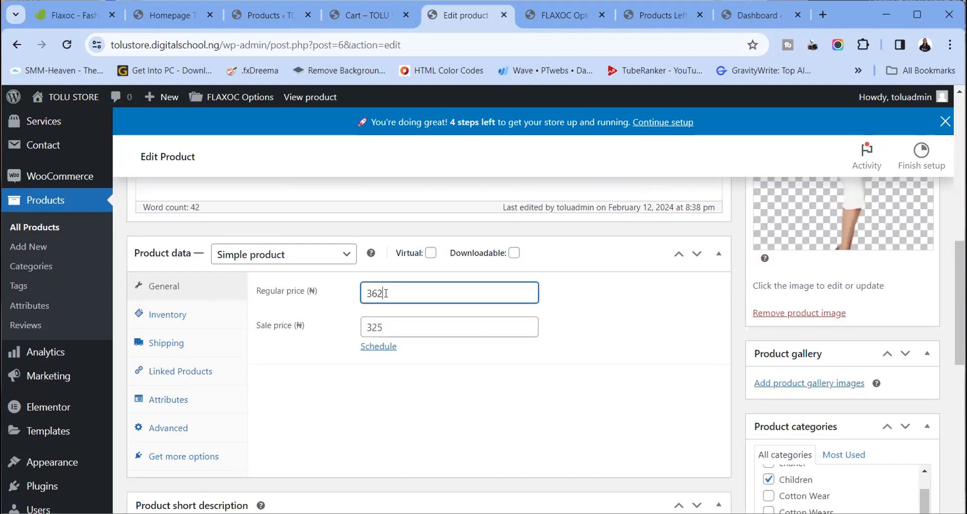
pyautogui.write(',000')
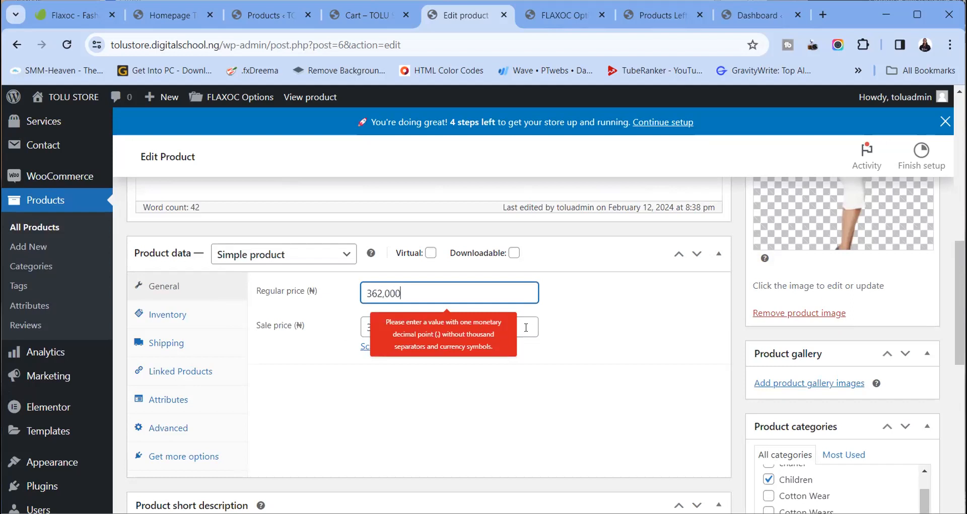
pyautogui.click(386, 295)
pyautogui.press('BackSpace')
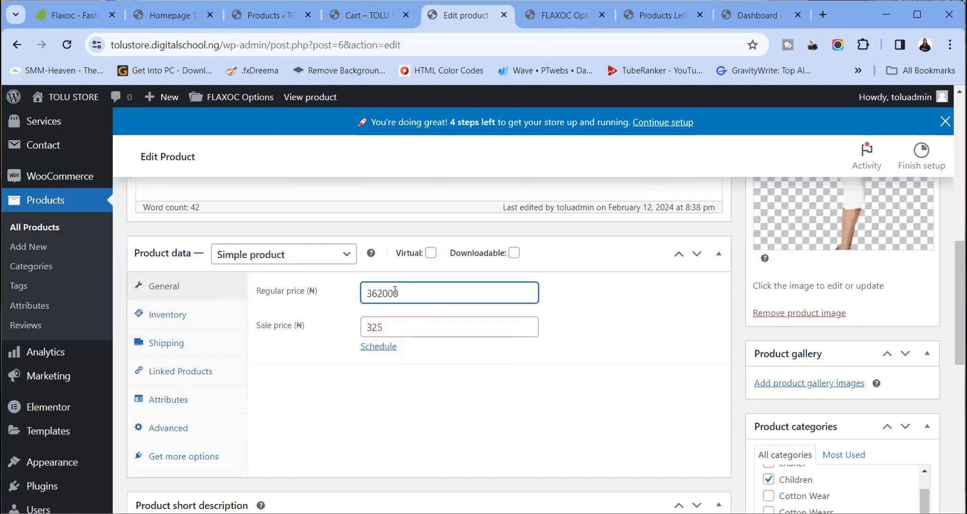
pyautogui.click(385, 326)
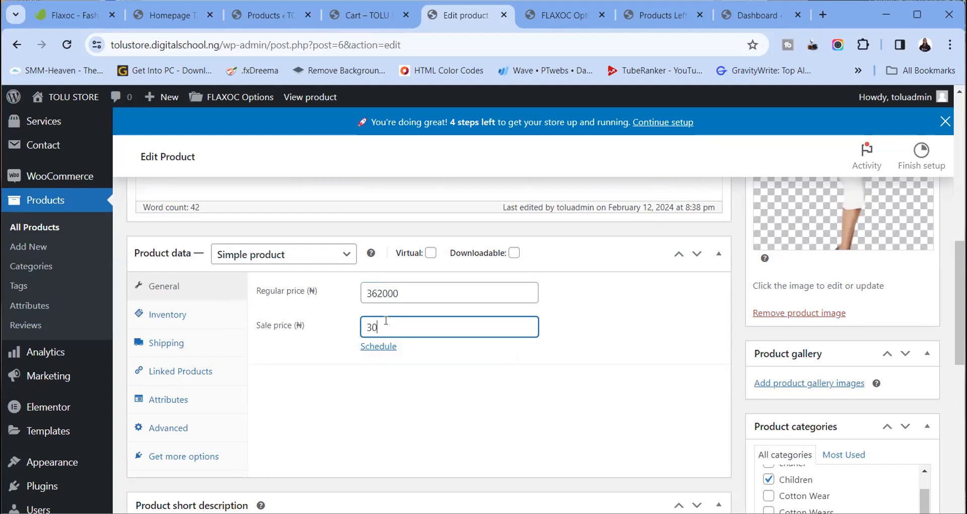
# Set the sale price dates from 12 February to 29 February 2024
pyautogui.click(382, 351)
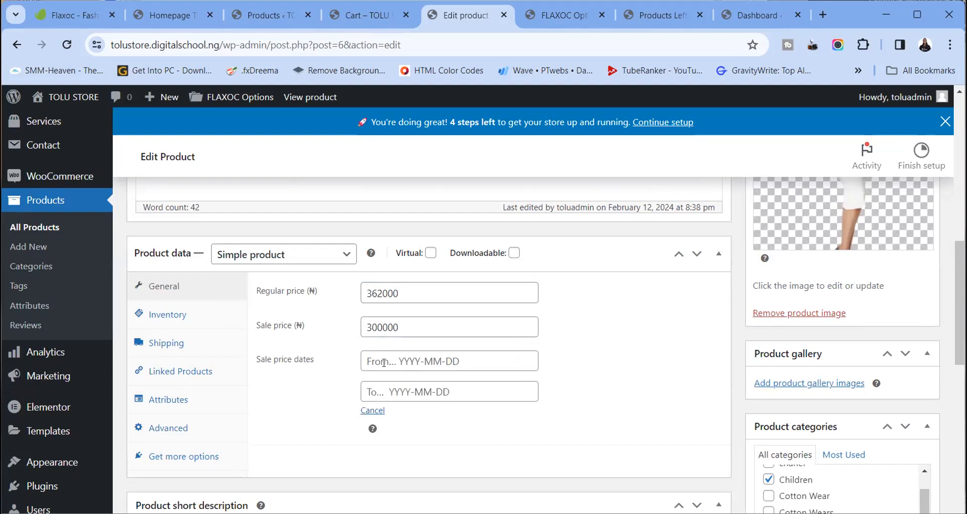
pyautogui.click(384, 362)
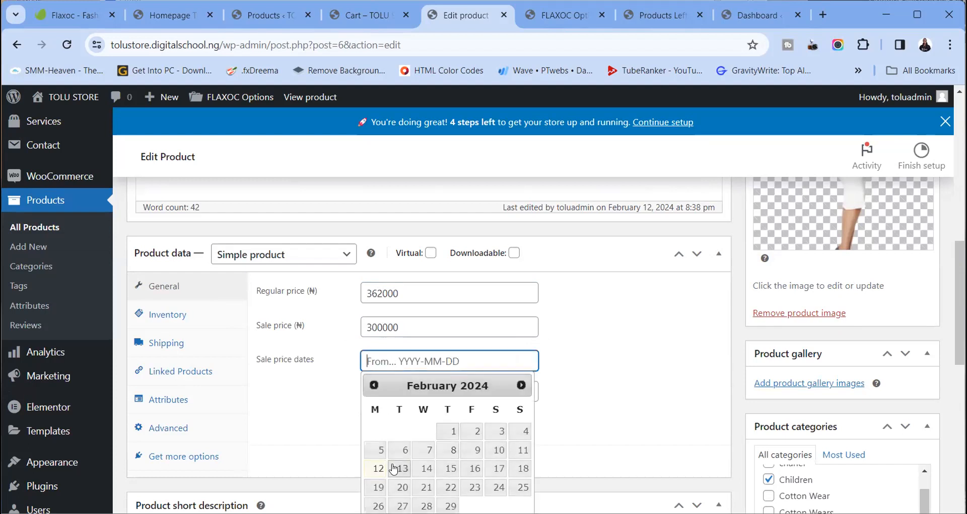
pyautogui.click(378, 468)
pyautogui.click(415, 384)
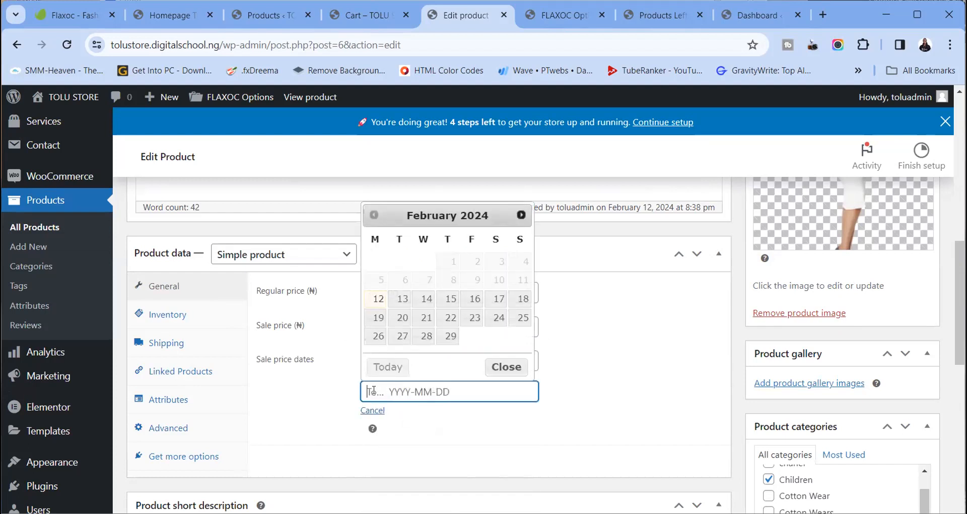
pyautogui.click(451, 336)
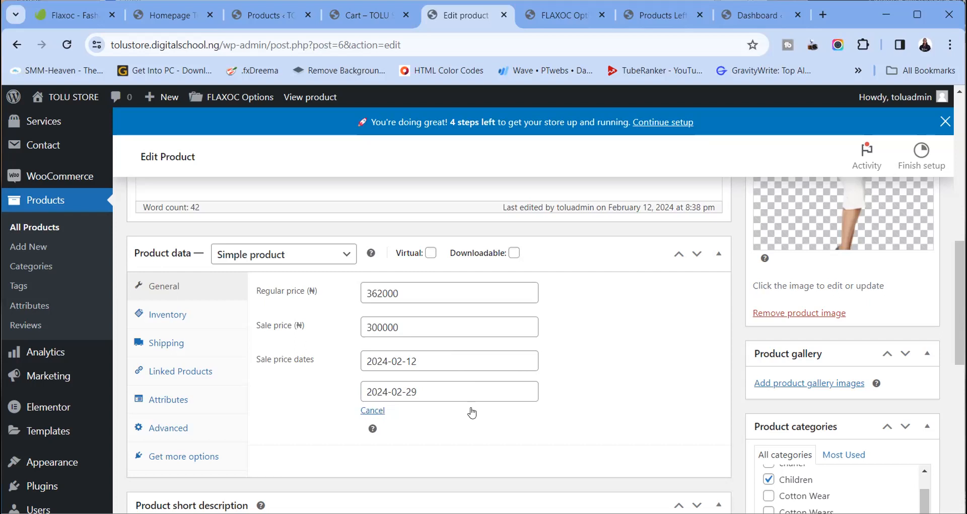
# Update the product to save the scheduled sale
pyautogui.scroll(-3, 470, 410)
pyautogui.scroll(5, 485, 397)
pyautogui.scroll(-4, 485, 398)
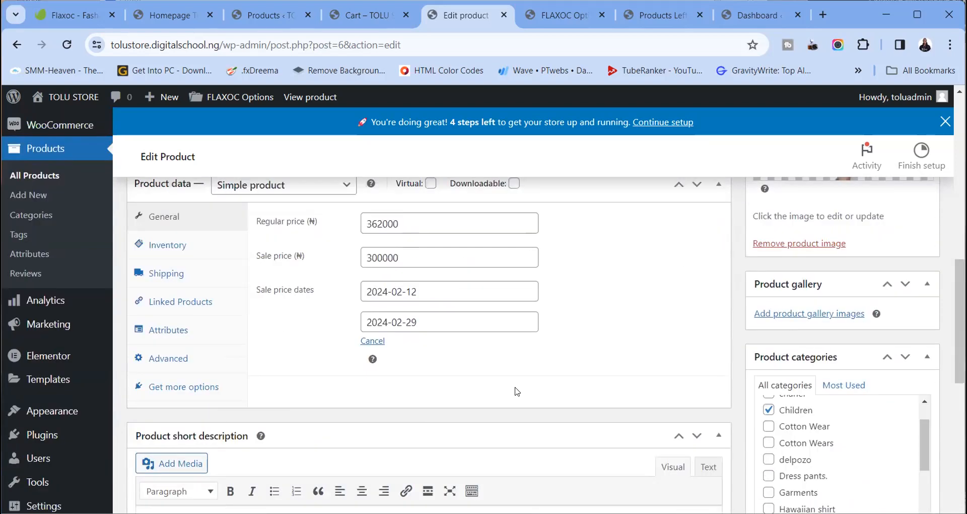
pyautogui.scroll(-6, 543, 339)
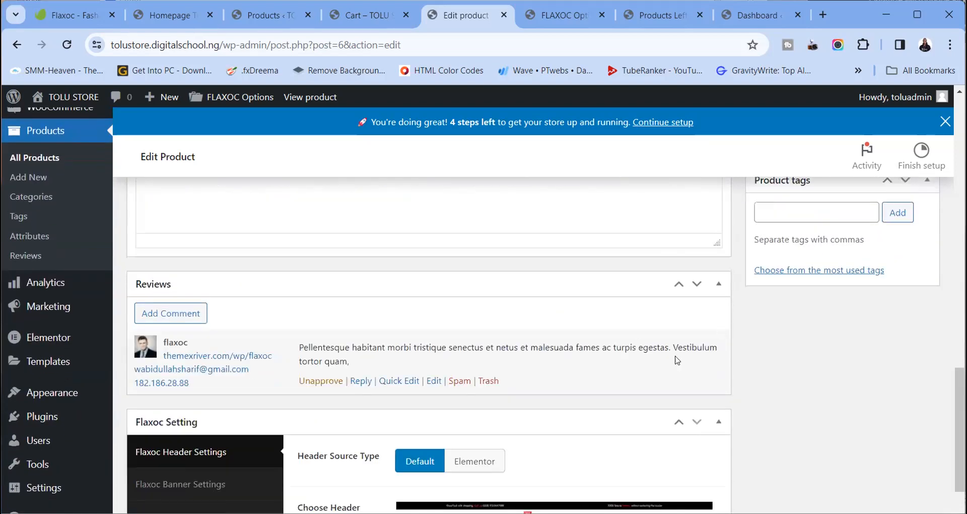
pyautogui.scroll(-4, 546, 403)
pyautogui.scroll(15, 561, 403)
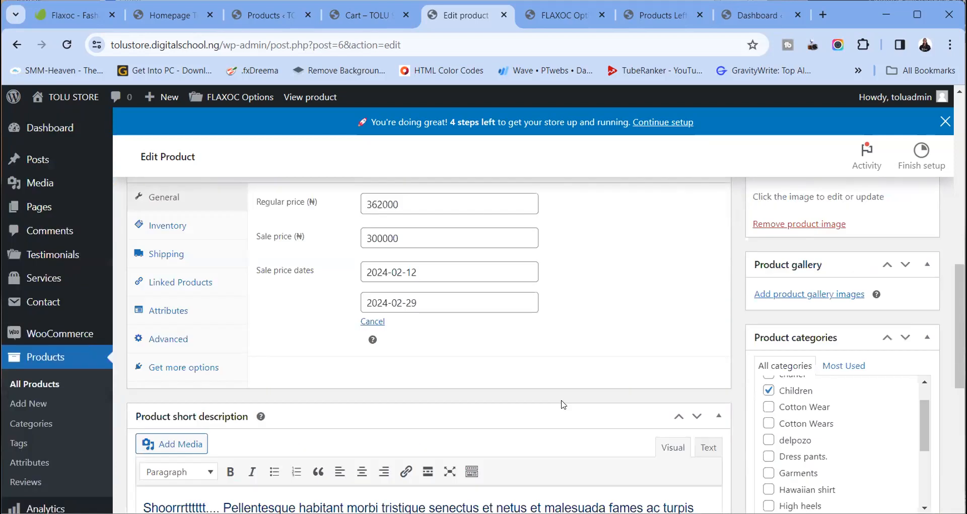
pyautogui.click(891, 337)
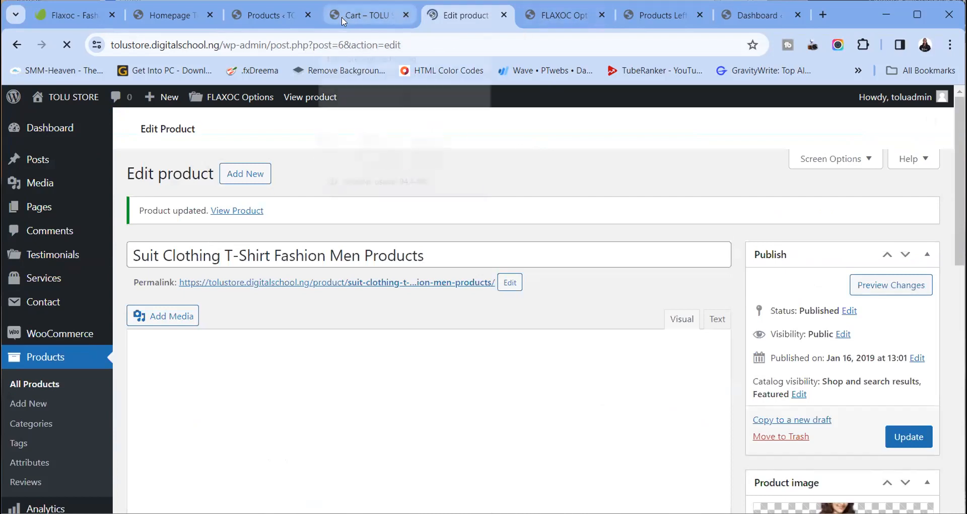
pyautogui.click(370, 13)
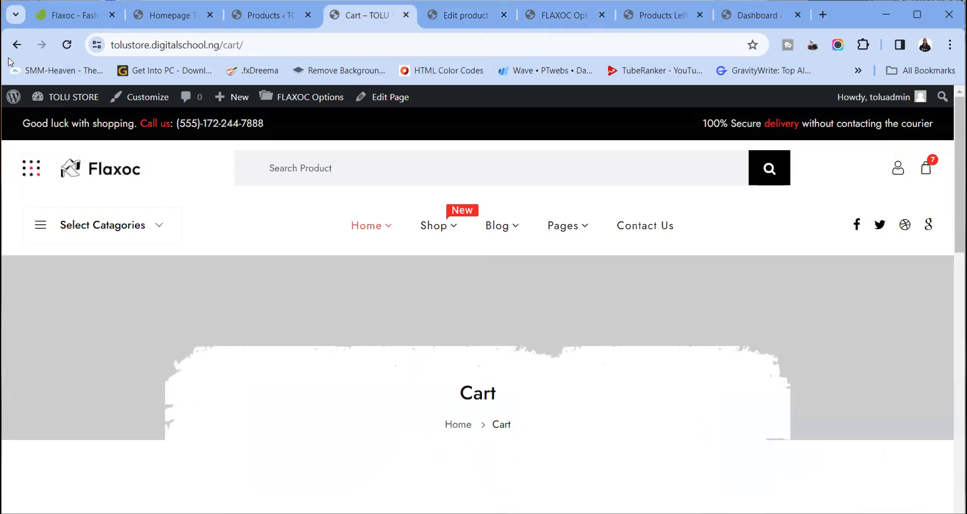
pyautogui.click(16, 45)
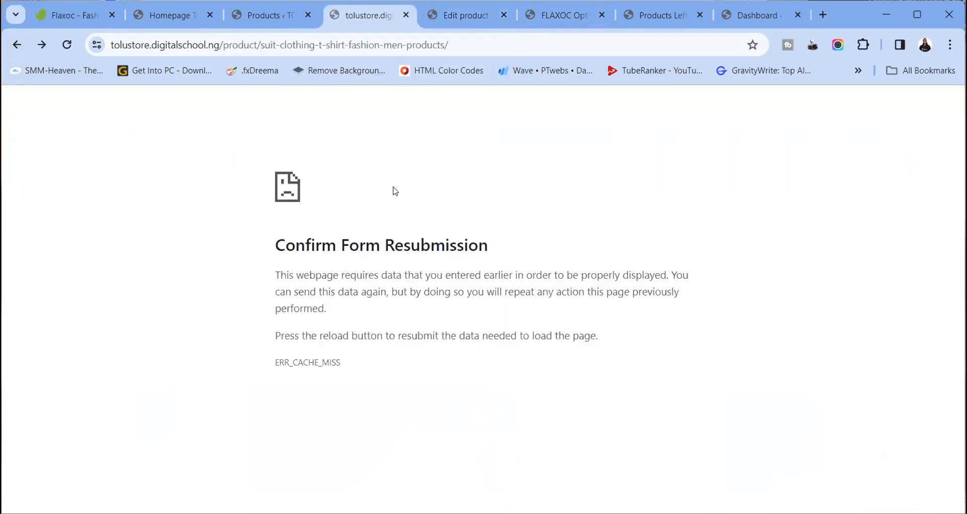
pyautogui.click(66, 45)
pyautogui.click(512, 159)
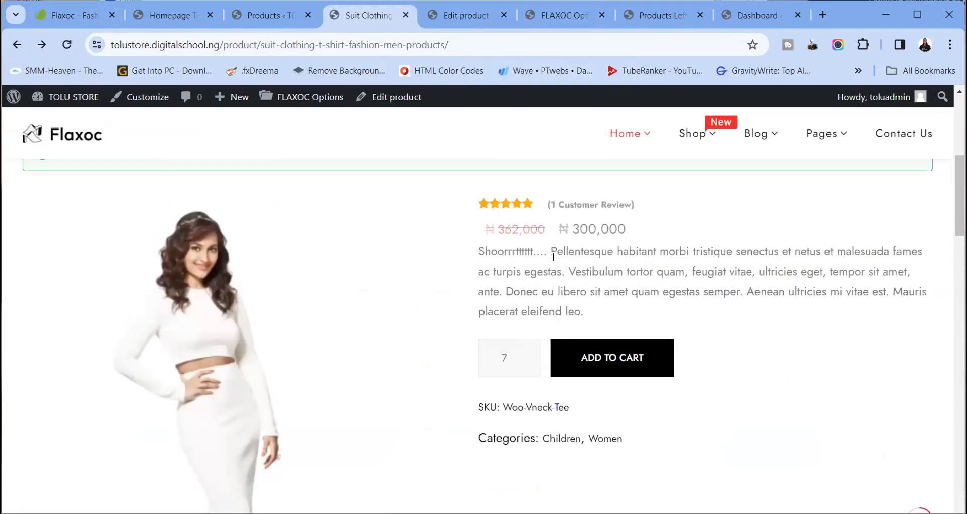
pyautogui.doubleClick(537, 228)
pyautogui.moveTo(626, 229); pyautogui.dragTo(553, 236)
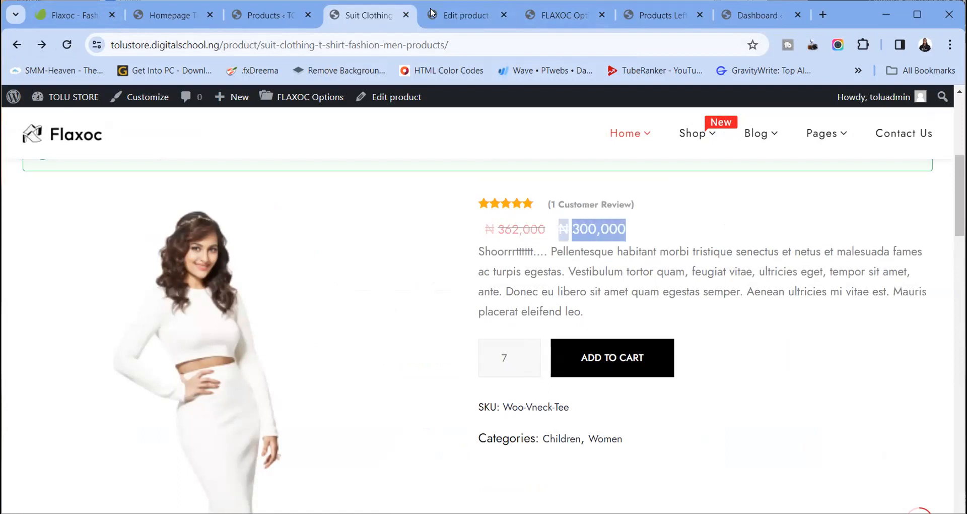
pyautogui.click(445, 15)
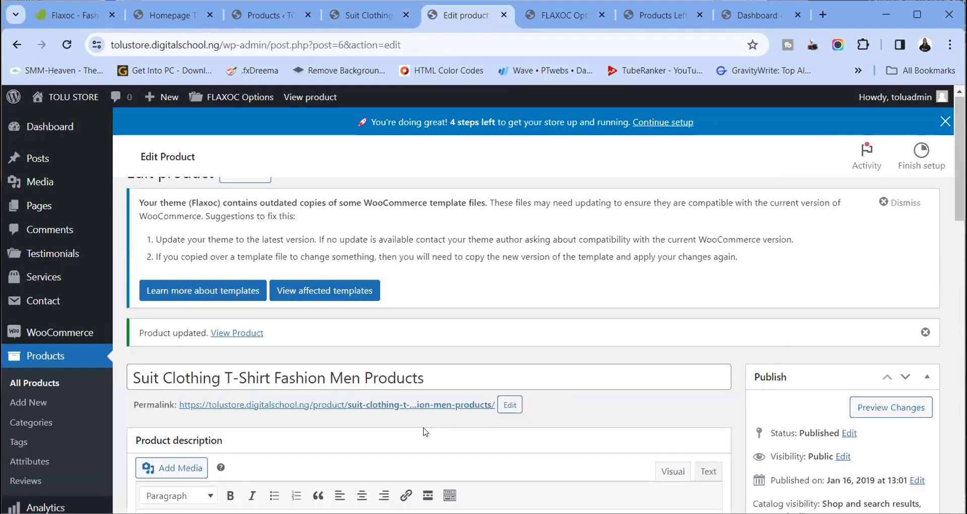
# On the live product page, select the struck-out ₦ 362,000 regular price
pyautogui.scroll(-7, 425, 403)
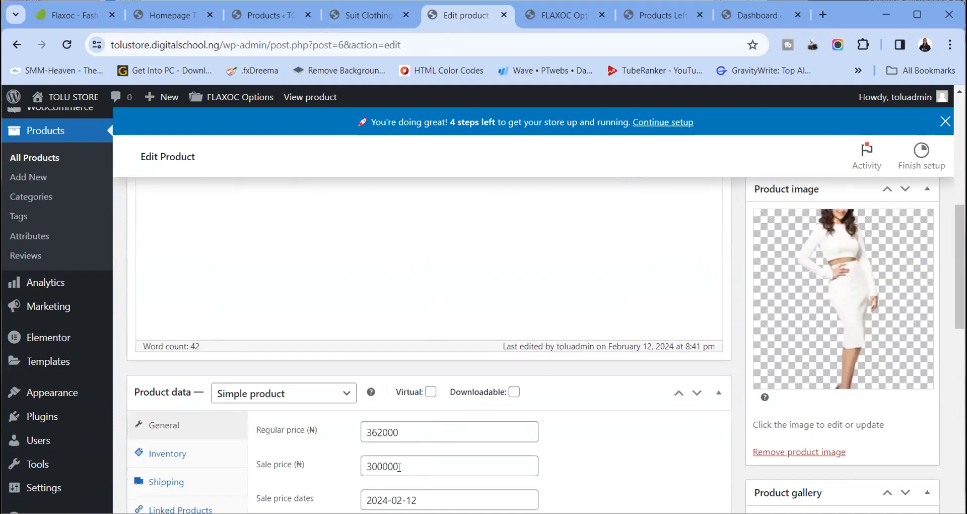
pyautogui.scroll(-1, 398, 466)
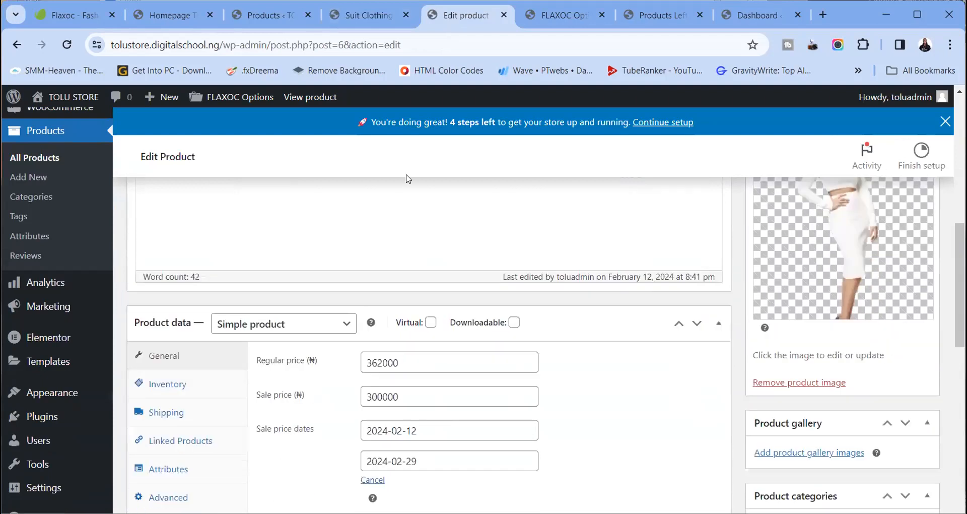
pyautogui.click(387, 15)
pyautogui.click(612, 231)
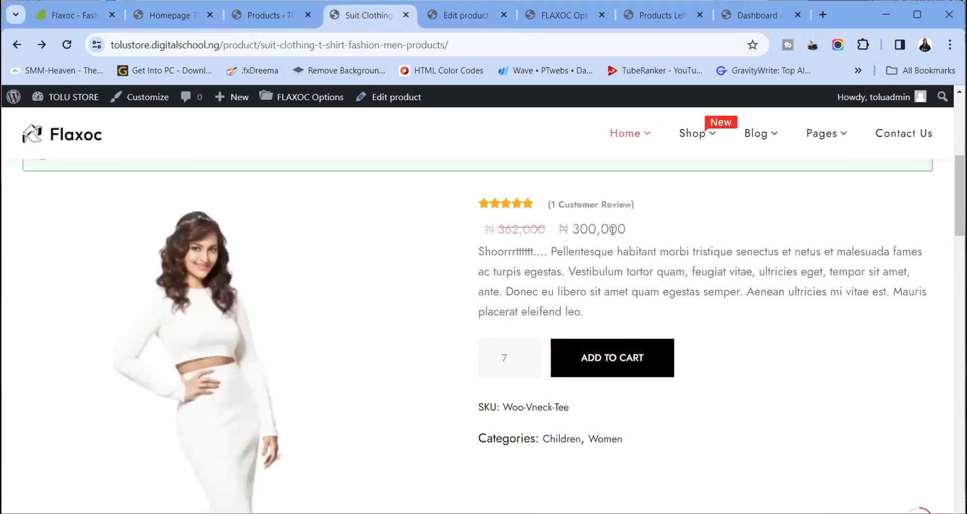
pyautogui.moveTo(546, 229); pyautogui.dragTo(482, 232)
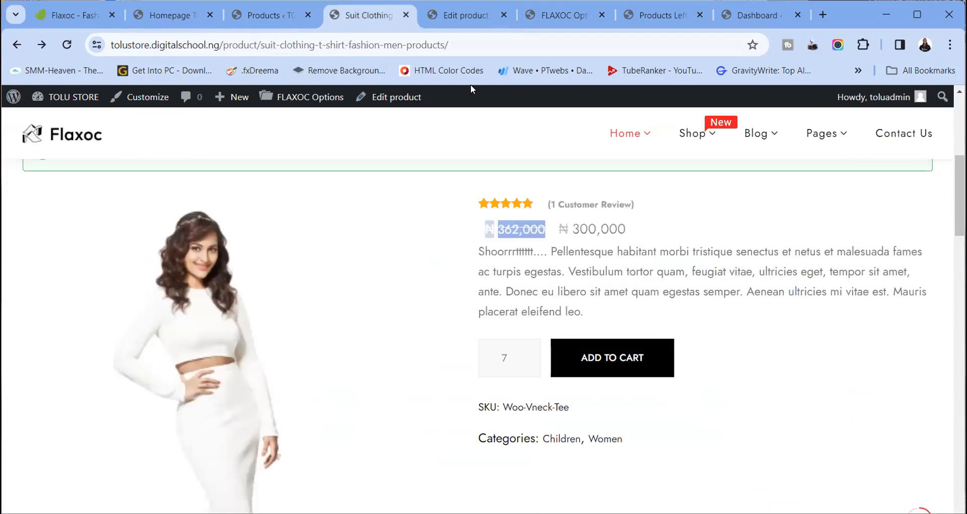
# Cancel the sale price date schedule and update the product
pyautogui.click(466, 15)
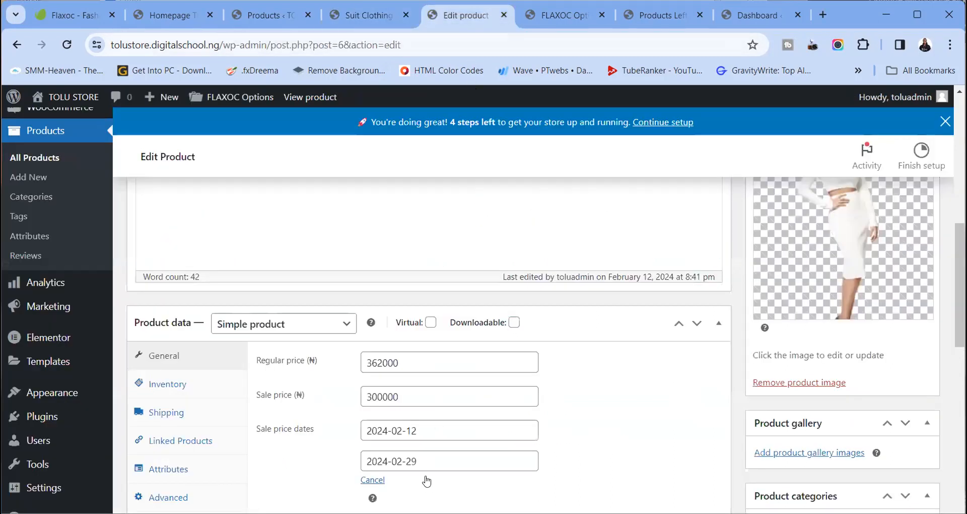
pyautogui.scroll(-4, 430, 433)
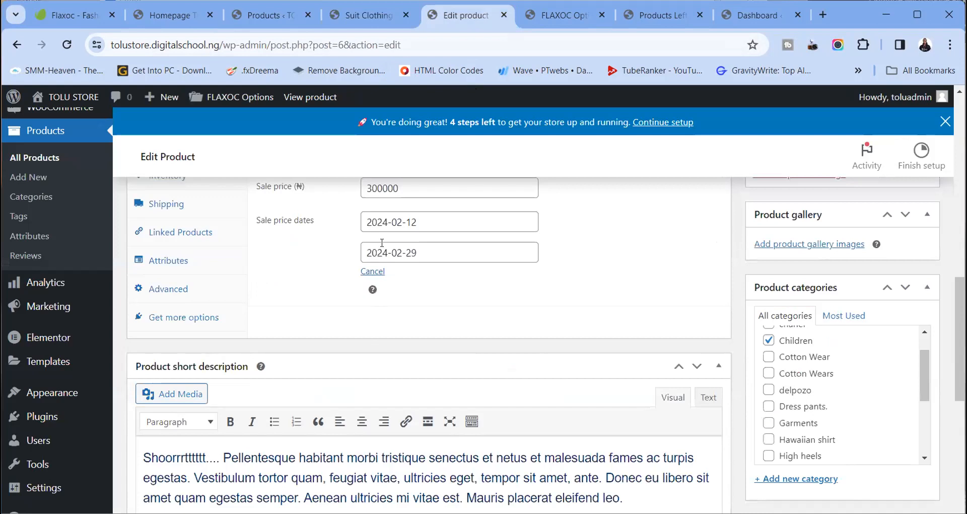
pyautogui.scroll(1, 380, 262)
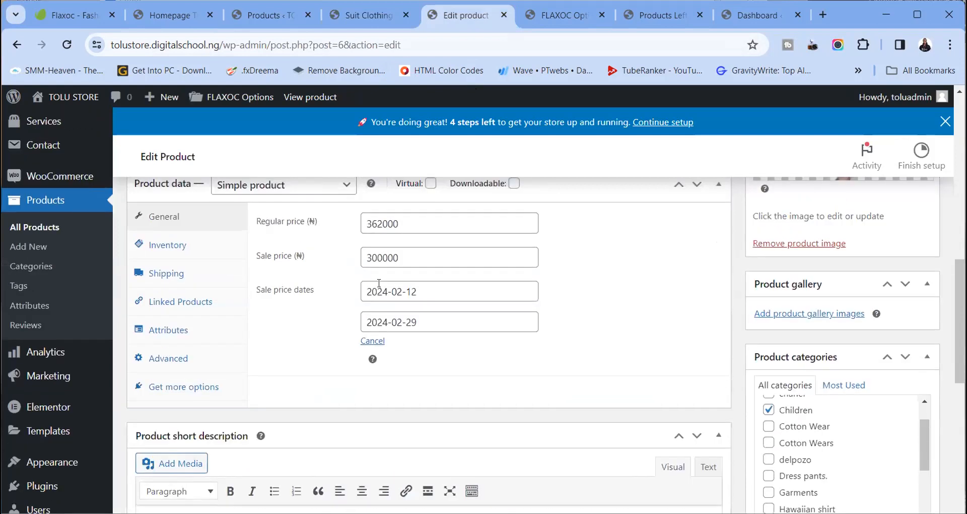
pyautogui.click(383, 341)
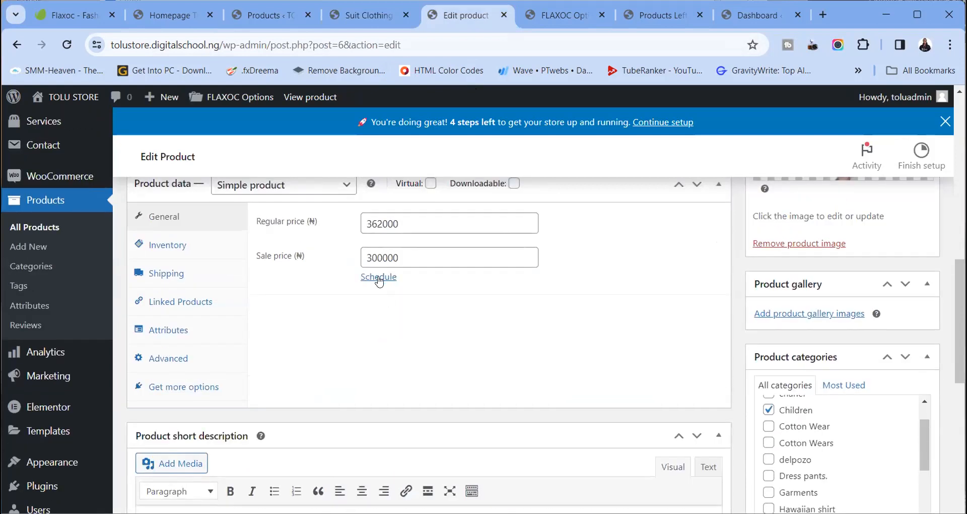
pyautogui.click(381, 276)
pyautogui.click(372, 341)
pyautogui.scroll(5, 895, 287)
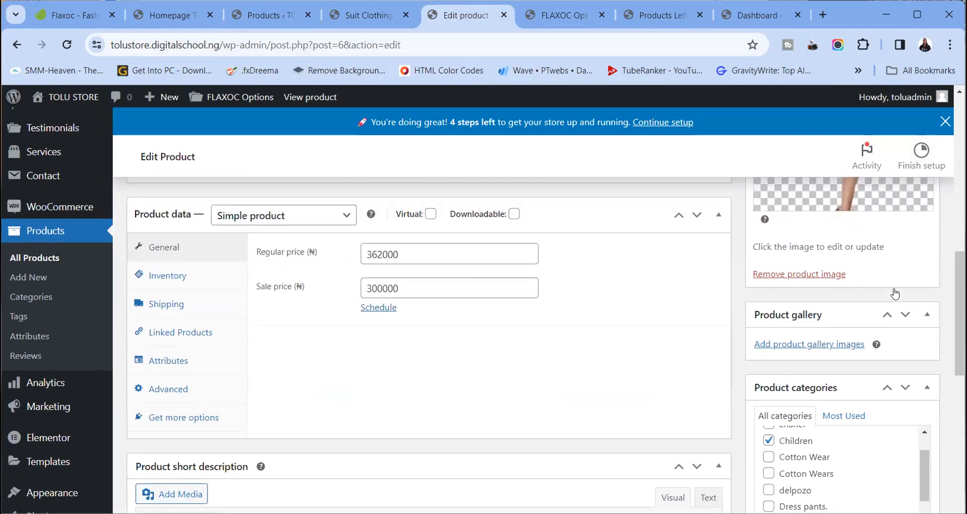
pyautogui.click(901, 207)
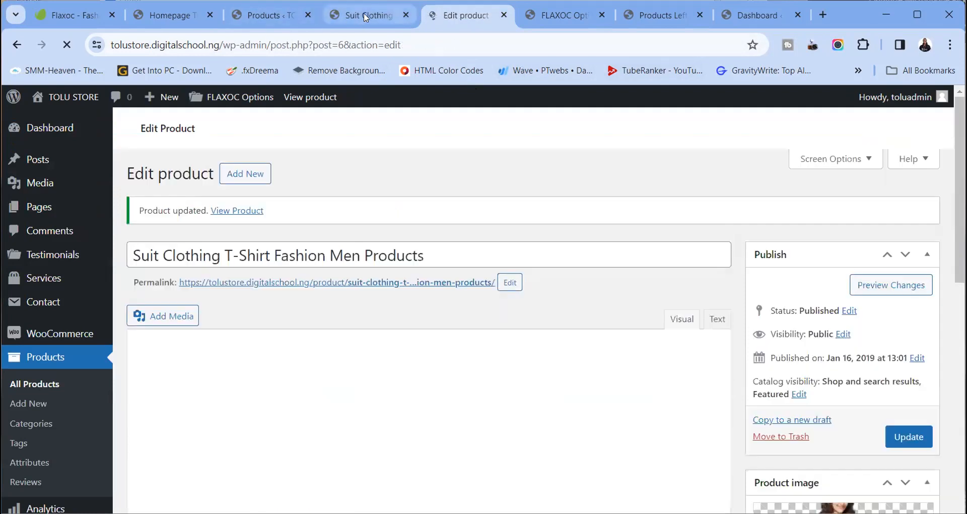
pyautogui.click(366, 18)
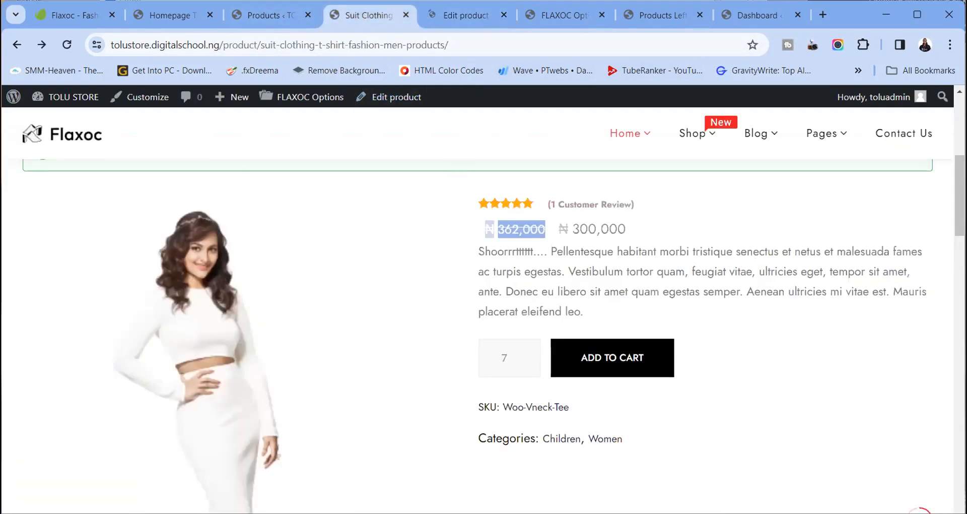
# Reload the live product page, confirming the form resubmission
pyautogui.click(67, 45)
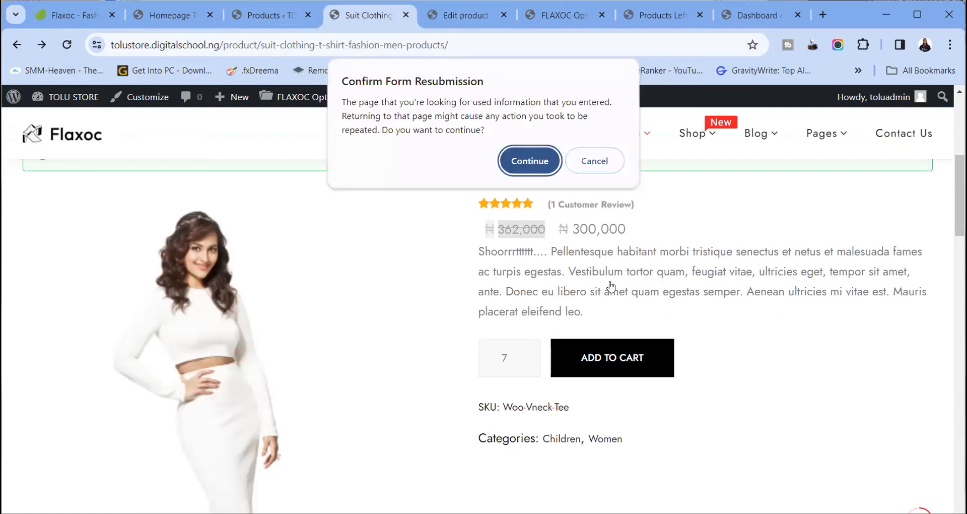
pyautogui.click(529, 161)
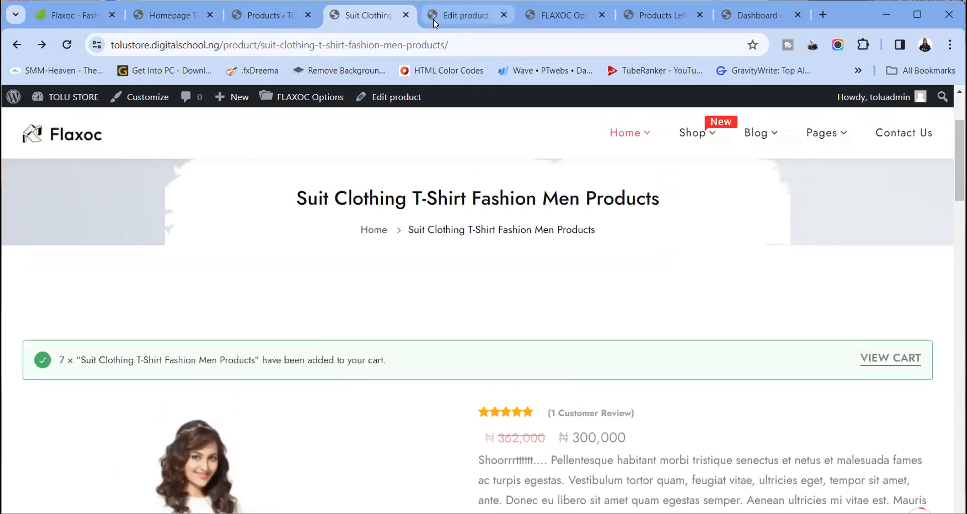
pyautogui.click(434, 20)
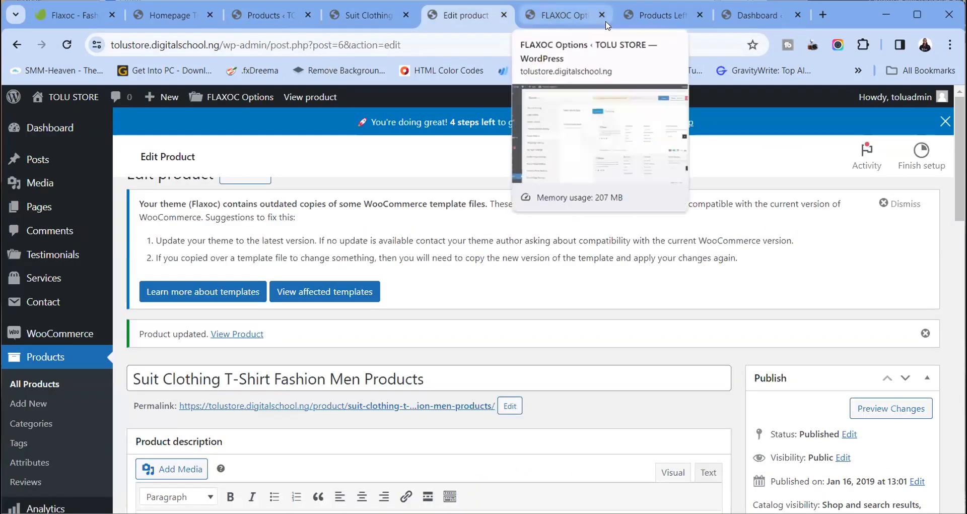
pyautogui.click(576, 21)
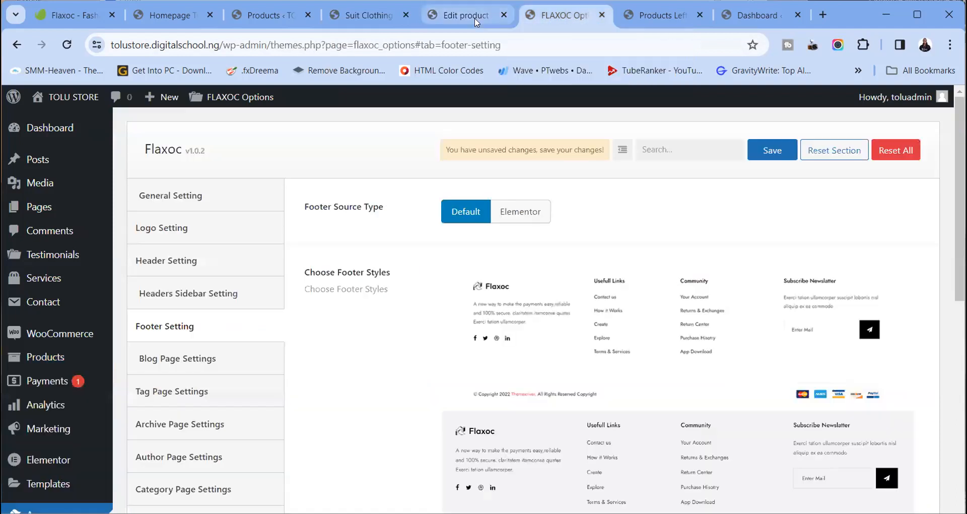
pyautogui.click(476, 21)
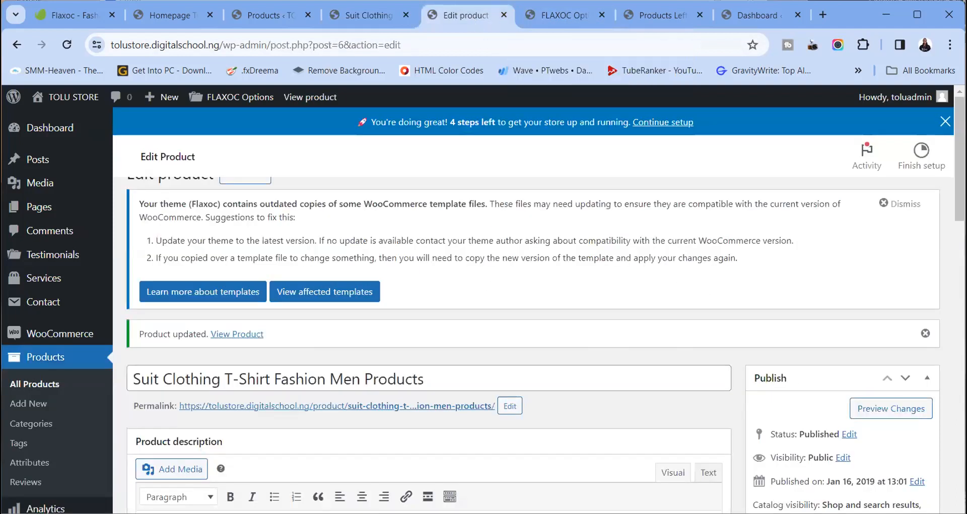
pyautogui.click(370, 14)
# Open the cart holding the Suit Clothing items
pyautogui.click(887, 358)
pyautogui.scroll(-10, 420, 291)
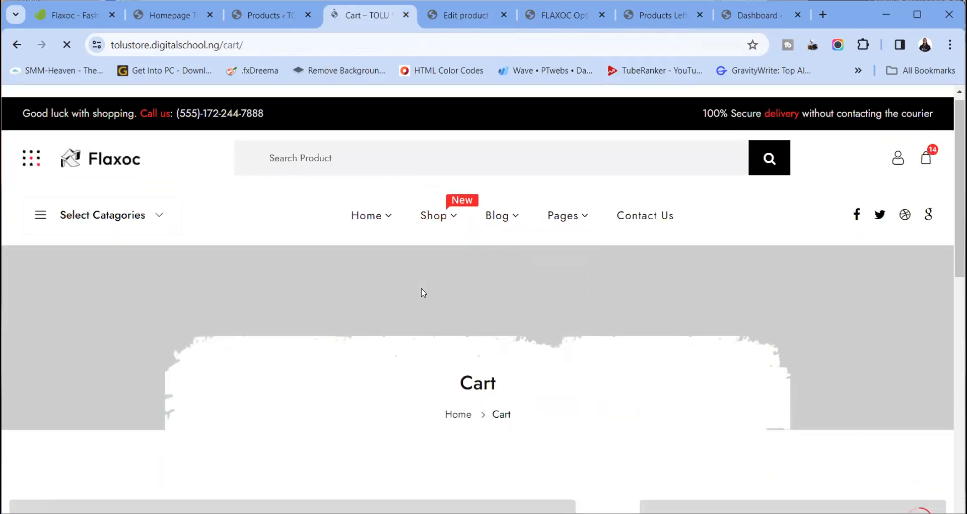
pyautogui.scroll(8, 396, 338)
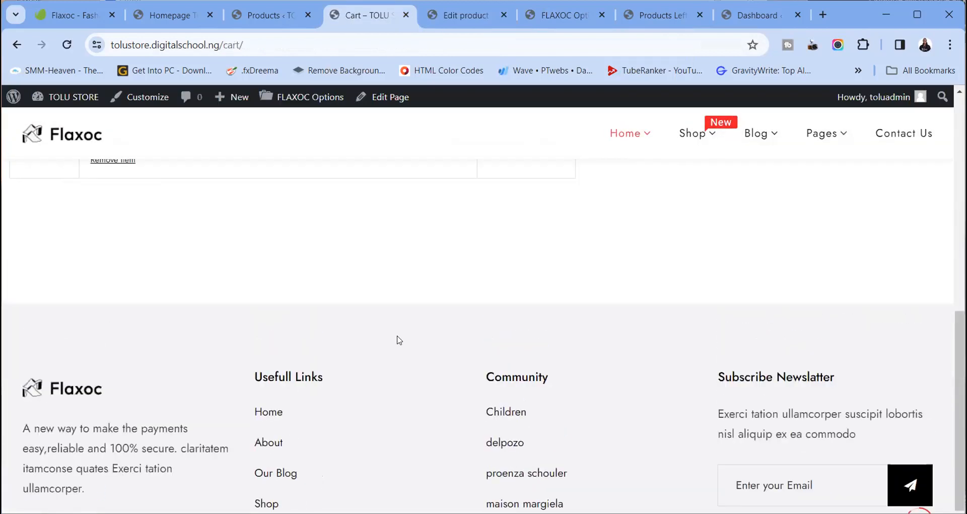
pyautogui.scroll(-3, 400, 341)
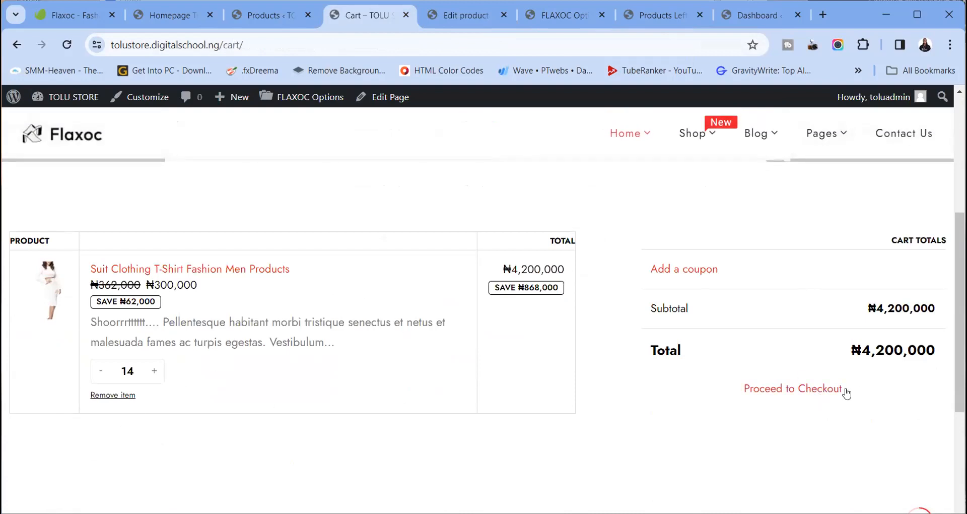
# Proceed to checkout and find the 'no payment methods available' notice
pyautogui.click(799, 391)
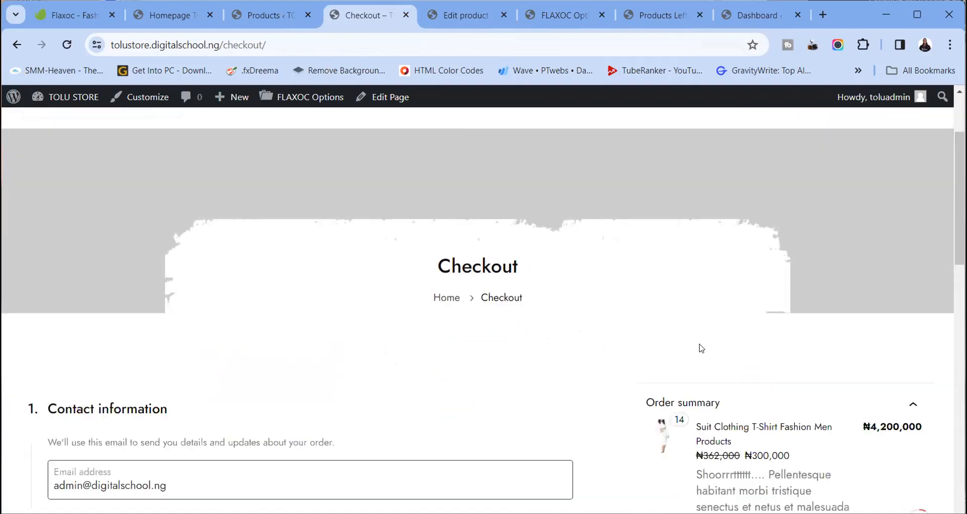
pyautogui.scroll(-10, 701, 348)
pyautogui.scroll(10, 702, 347)
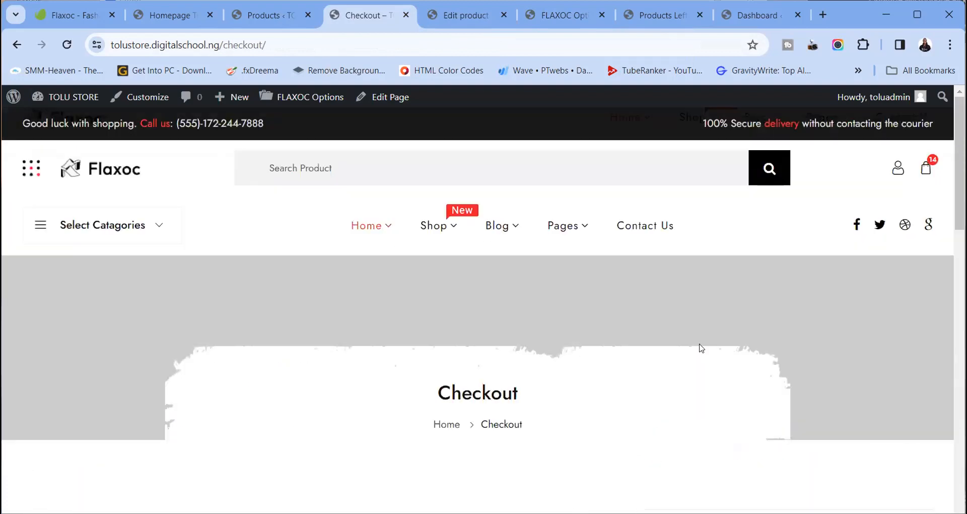
pyautogui.scroll(-5, 707, 351)
pyautogui.scroll(-5, 704, 337)
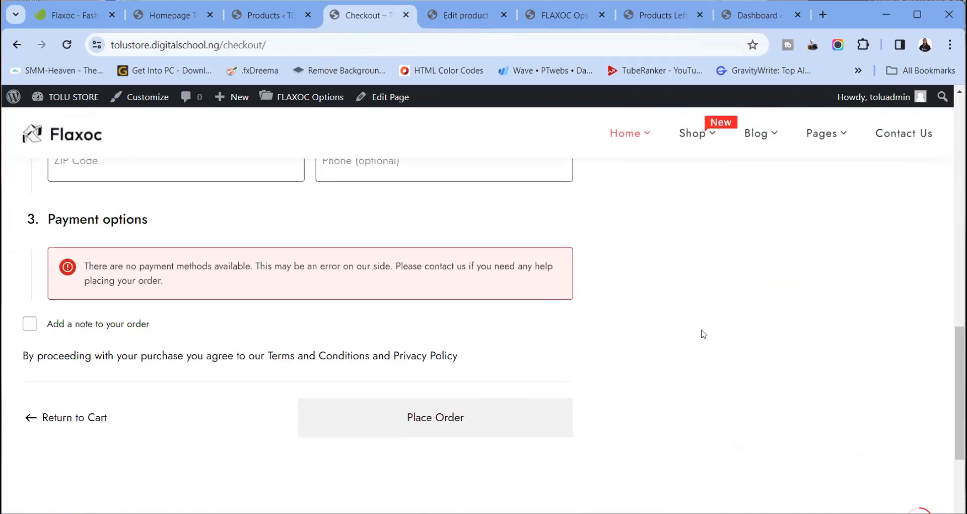
pyautogui.scroll(5, 695, 330)
pyautogui.scroll(5, 694, 328)
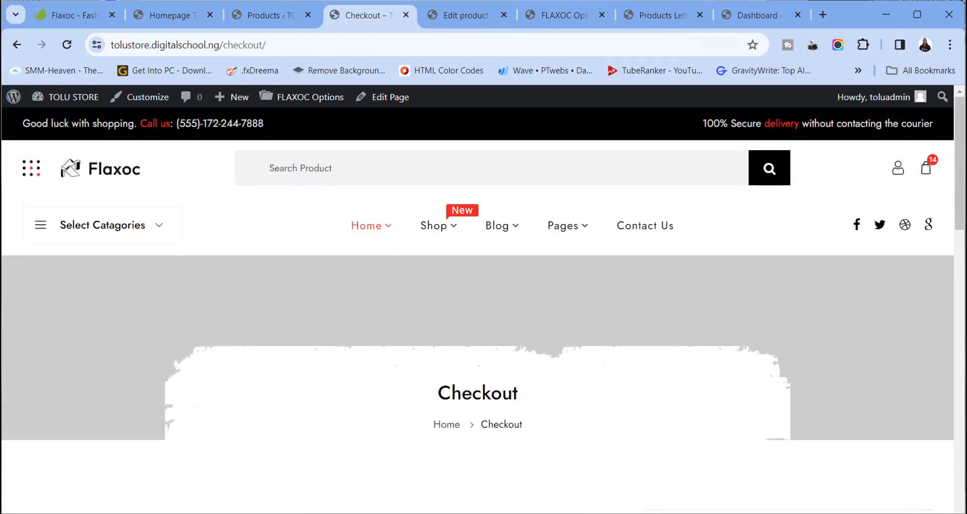
pyautogui.click(823, 14)
# Load the Paystack website, then search Google for voguepay in a new tab
pyautogui.write('paysta')
pyautogui.press('Return')
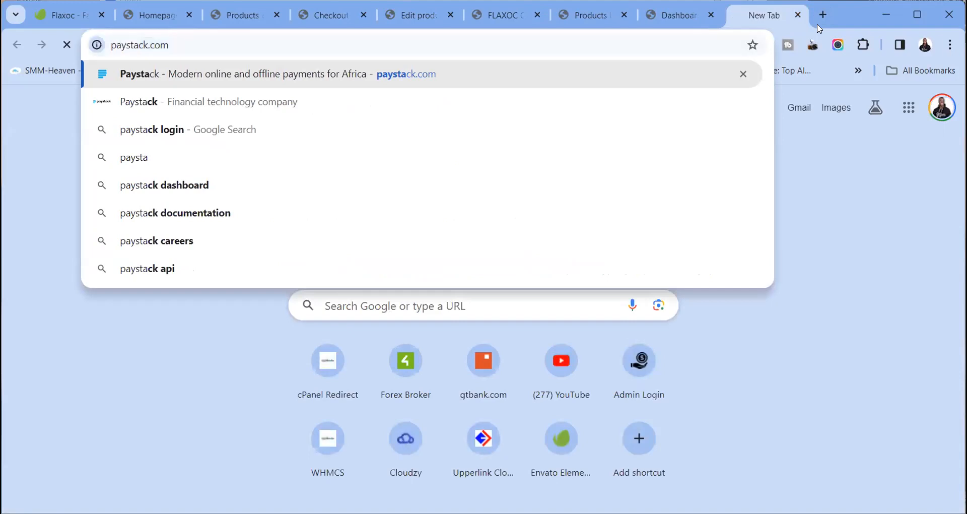
pyautogui.hotkey('ctrl', 't')
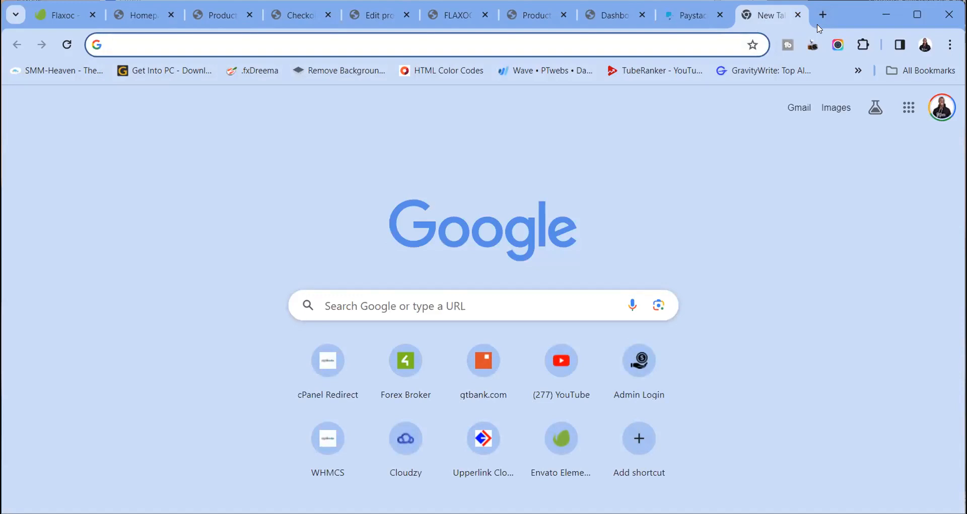
pyautogui.write('vo')
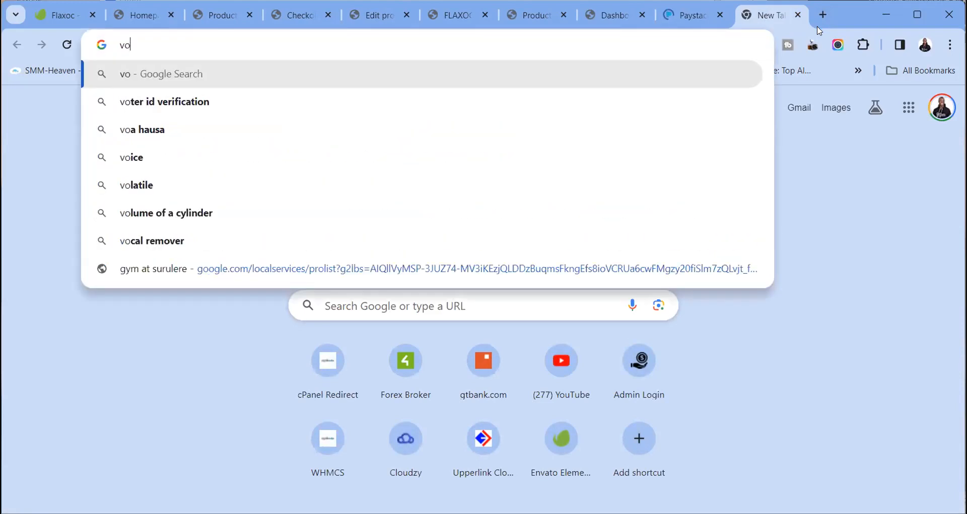
pyautogui.write('gue')
pyautogui.press('Down')
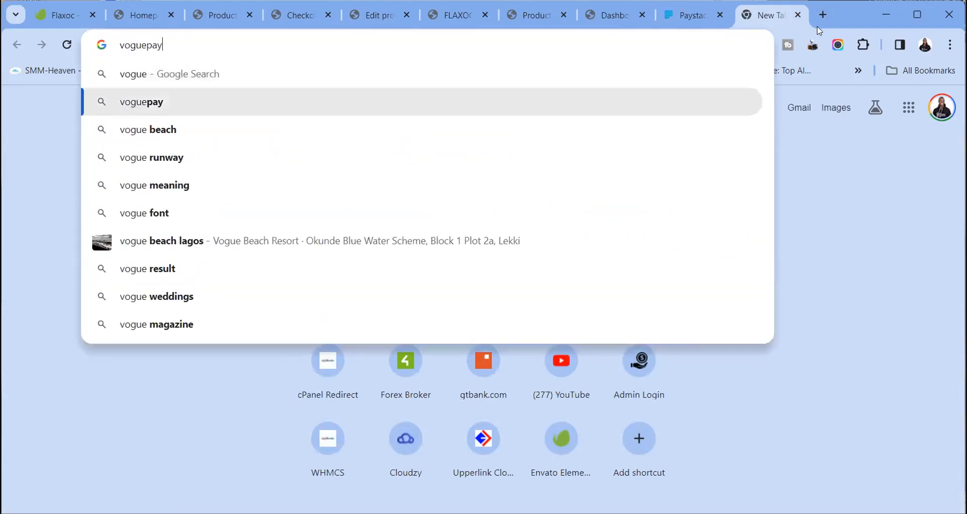
pyautogui.press('Return')
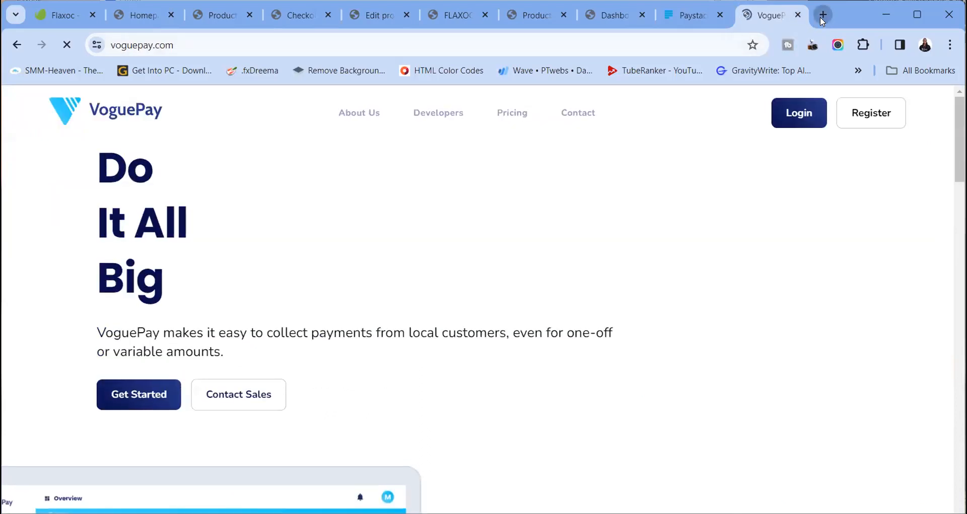
# In another new tab, search for quickteller and browse to Interswitch's Quickteller result
pyautogui.click(821, 16)
pyautogui.click(577, 44)
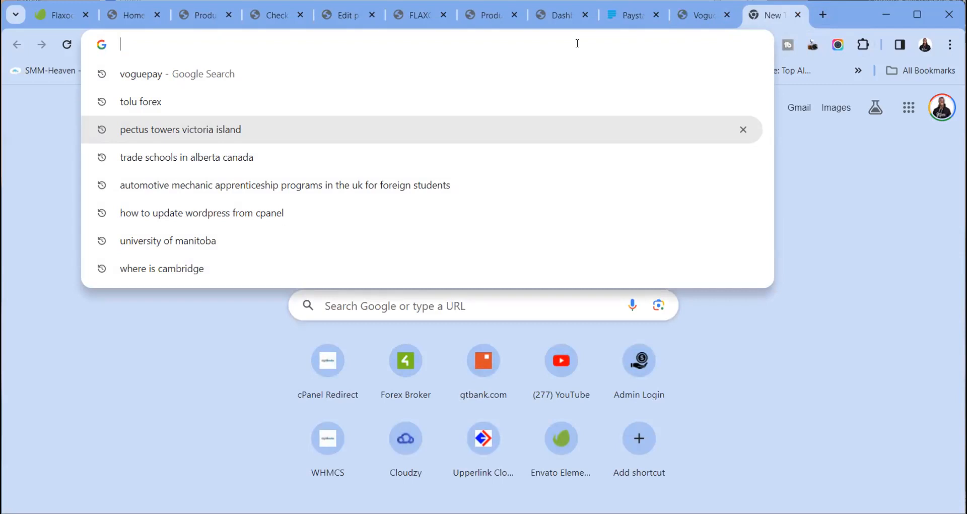
pyautogui.write('quic')
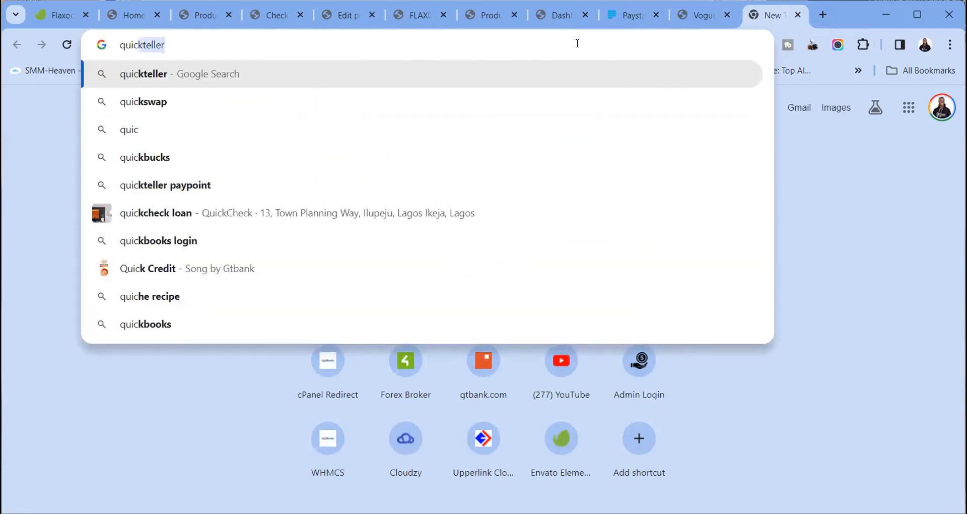
pyautogui.press('Return')
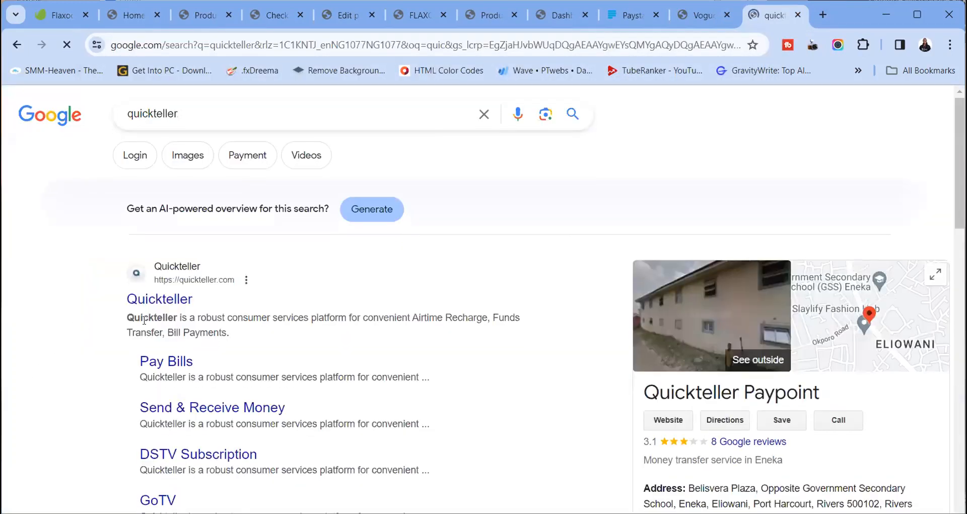
pyautogui.scroll(-13, 55, 337)
pyautogui.scroll(-5, 149, 327)
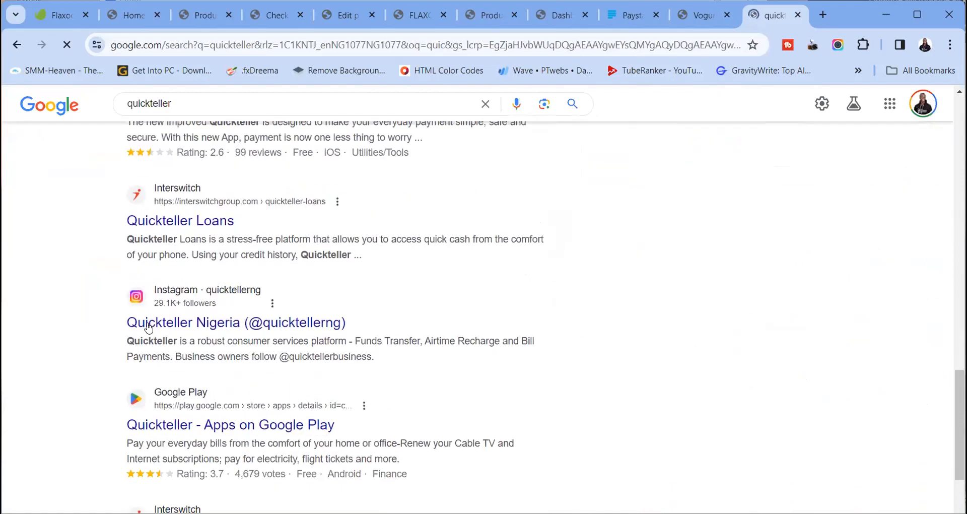
pyautogui.scroll(-7, 369, 212)
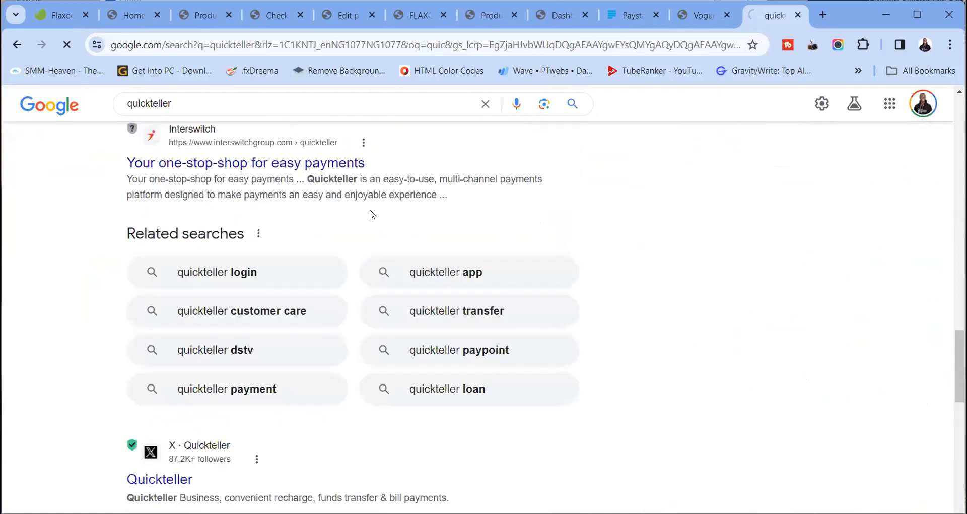
# Search Google for 'payment gateways in nigeria' in a new tab and expand the Flutterwave result
pyautogui.click(818, 23)
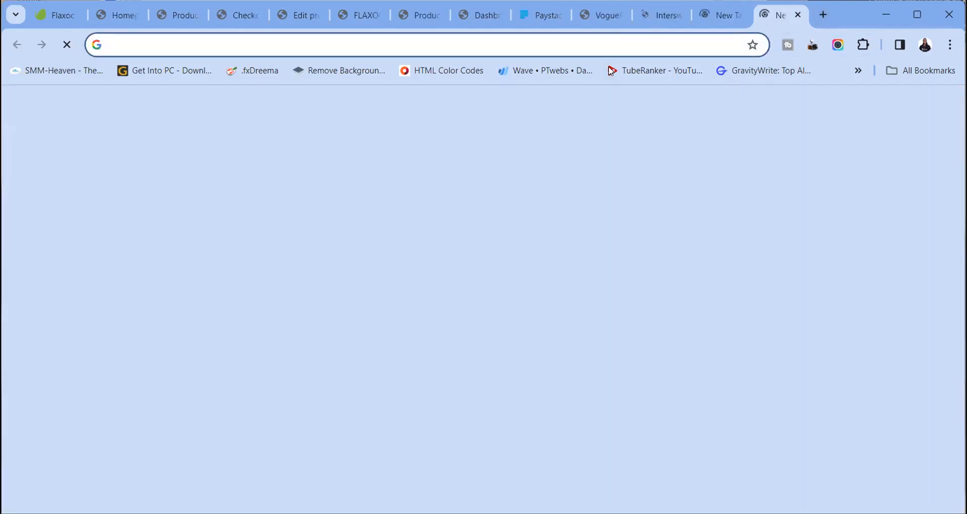
pyautogui.click(642, 45)
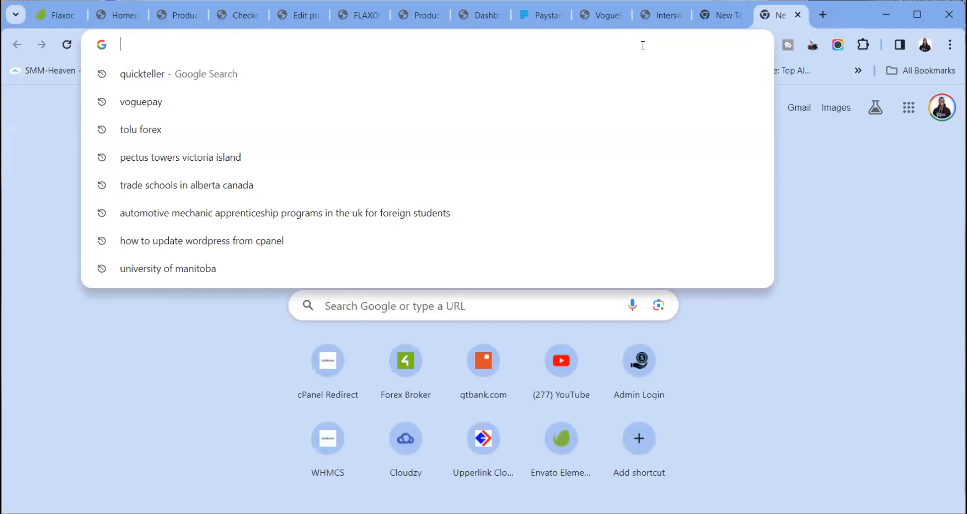
pyautogui.write('paymen')
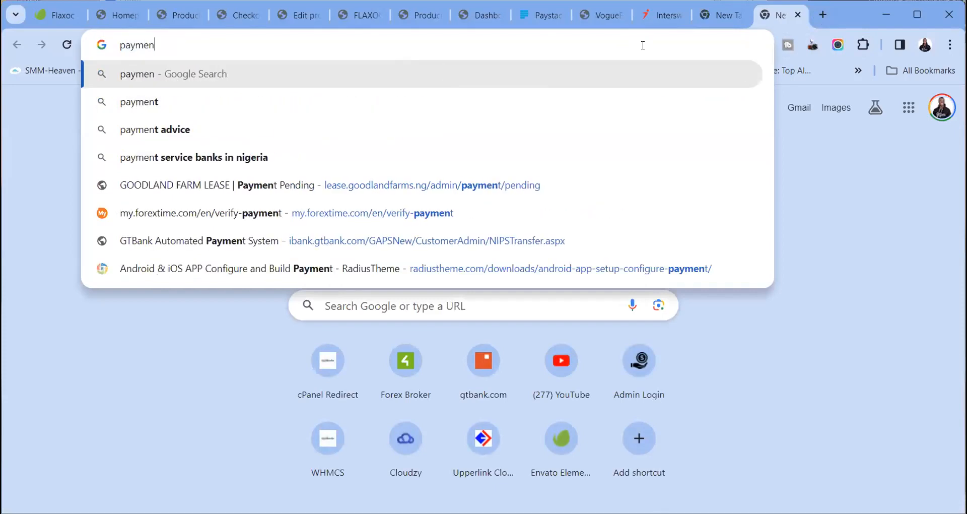
pyautogui.write('t gate')
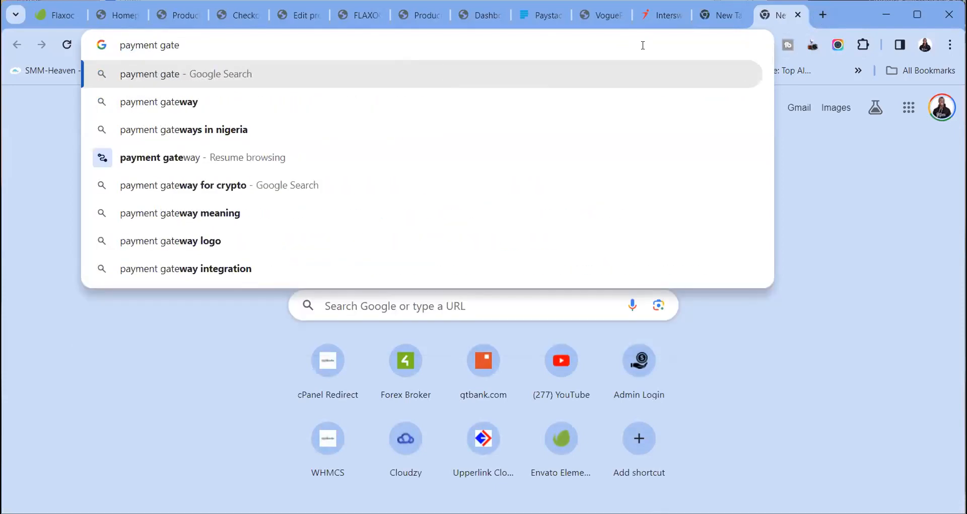
pyautogui.click(332, 129)
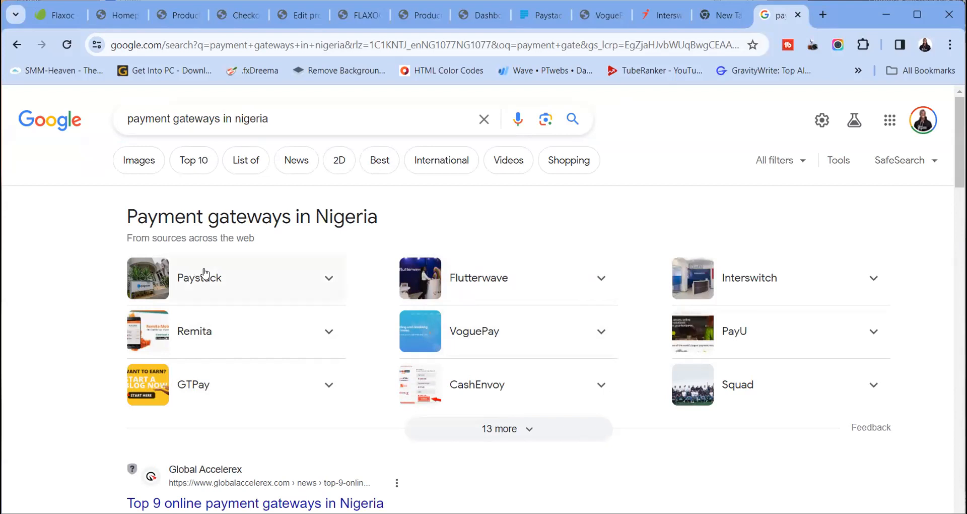
pyautogui.click(472, 278)
pyautogui.scroll(-5, 431, 318)
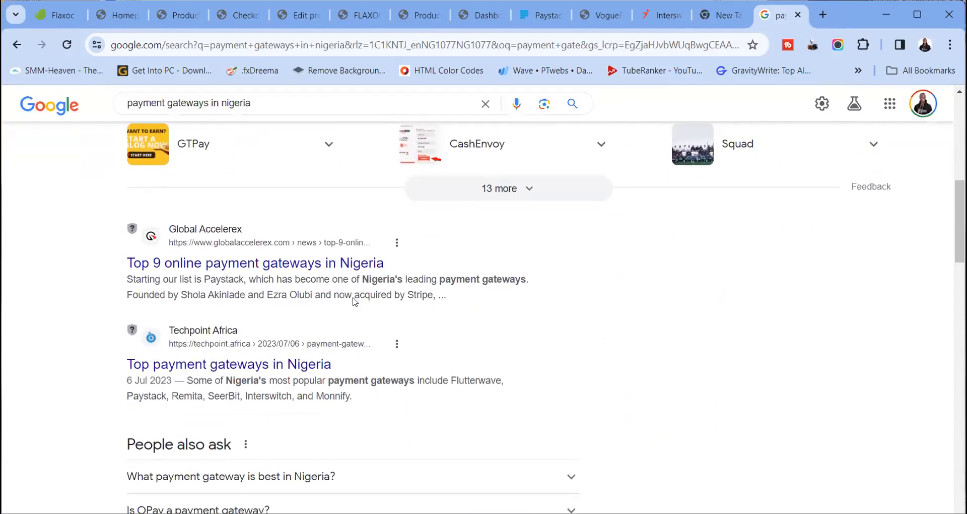
pyautogui.scroll(8, 205, 279)
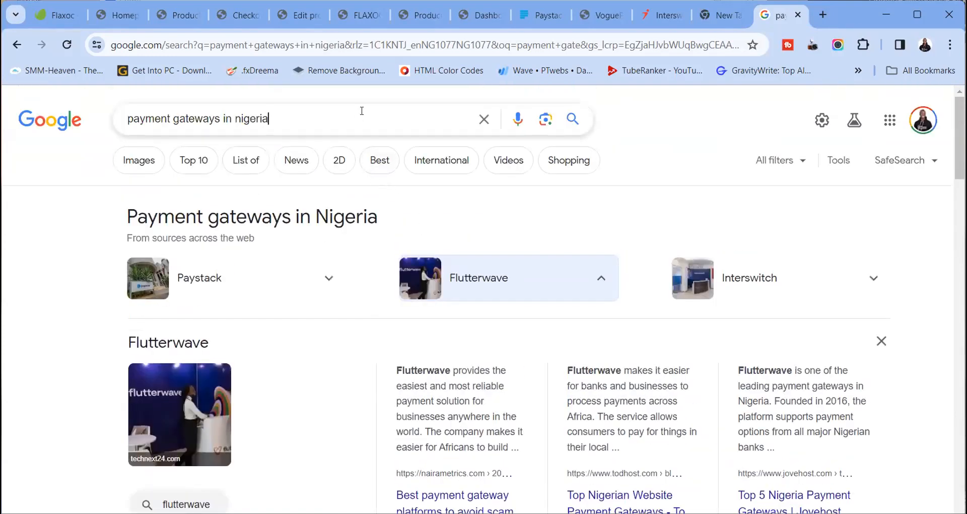
# Replace the query with 'flutter' and open the Flutterwave Payments website
pyautogui.click(361, 111)
pyautogui.hotkey('ctrl', 'a')
pyautogui.write('flutter')
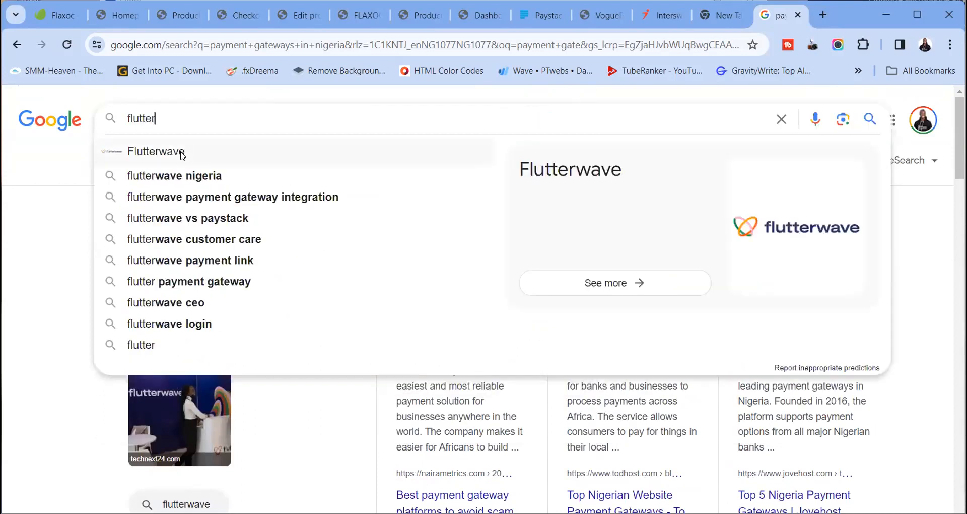
pyautogui.click(174, 153)
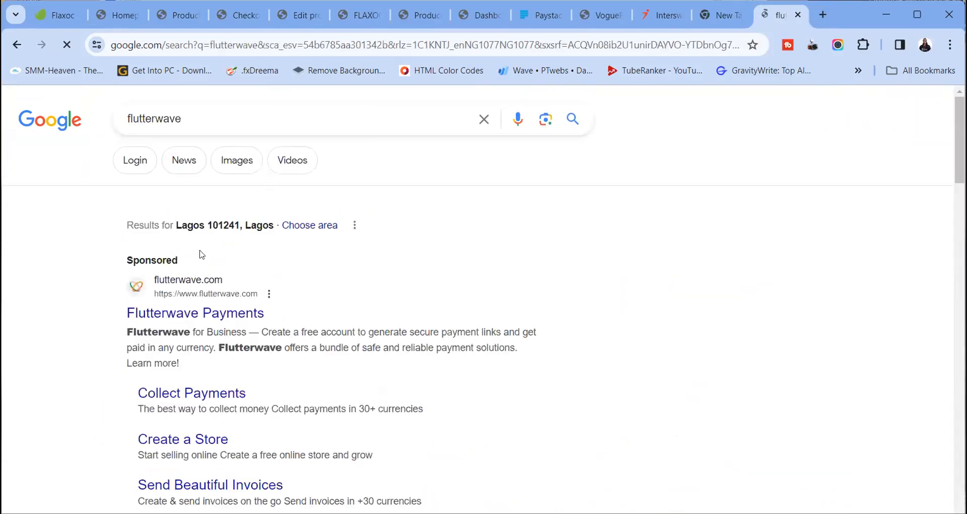
pyautogui.click(204, 312)
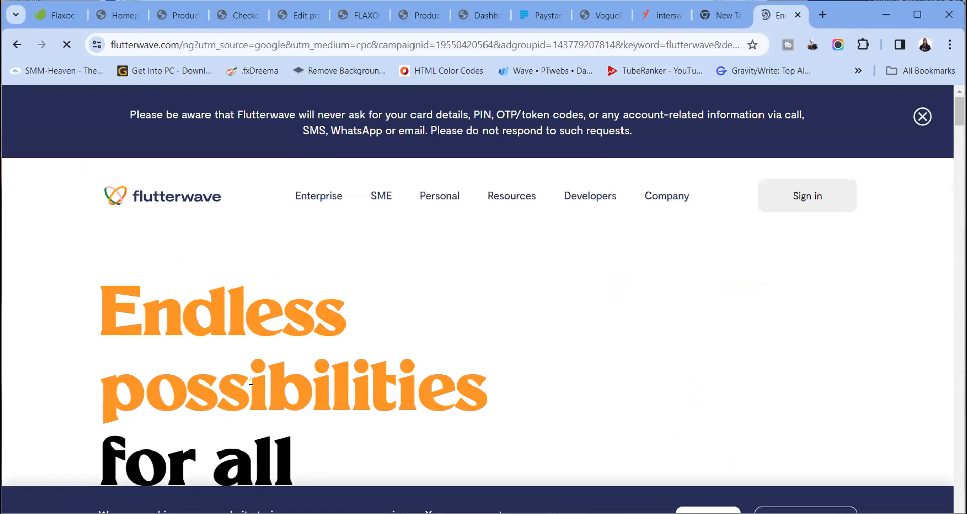
pyautogui.scroll(-10, 252, 364)
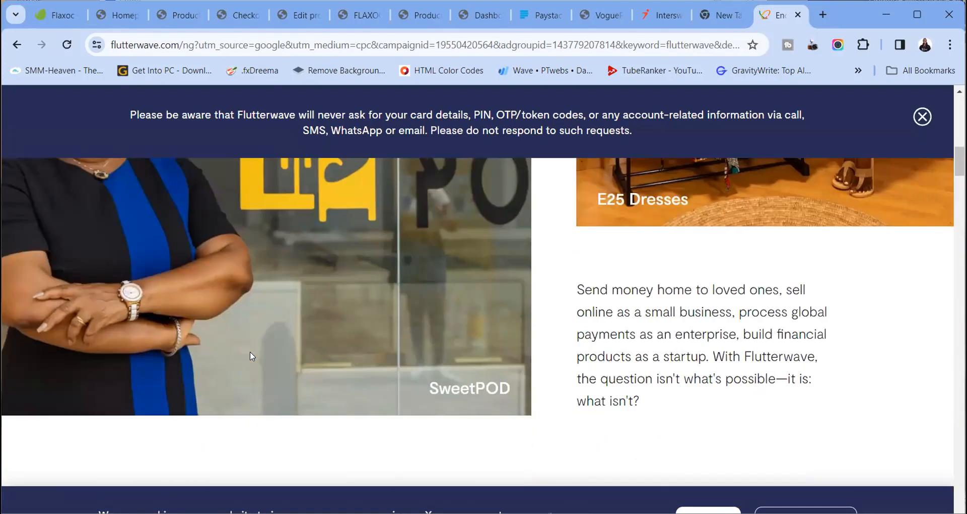
pyautogui.scroll(8, 251, 353)
pyautogui.scroll(5, 251, 355)
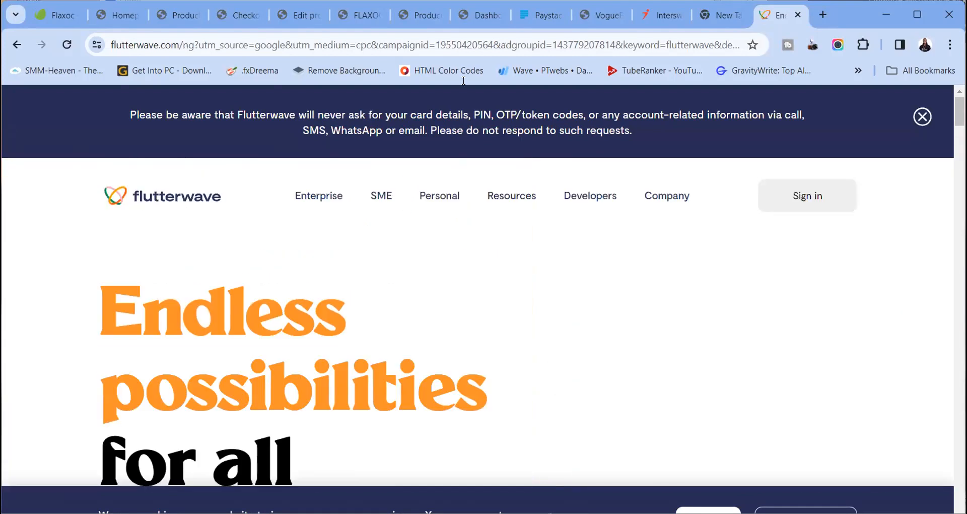
# Review the Paystack site, then return to the store's Flaxoc theme options page
pyautogui.click(539, 17)
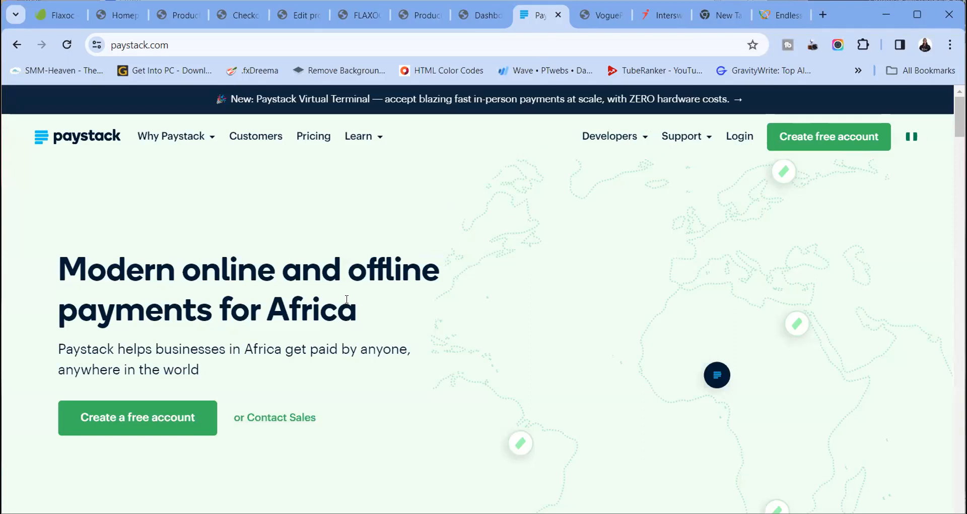
pyautogui.scroll(-6, 539, 220)
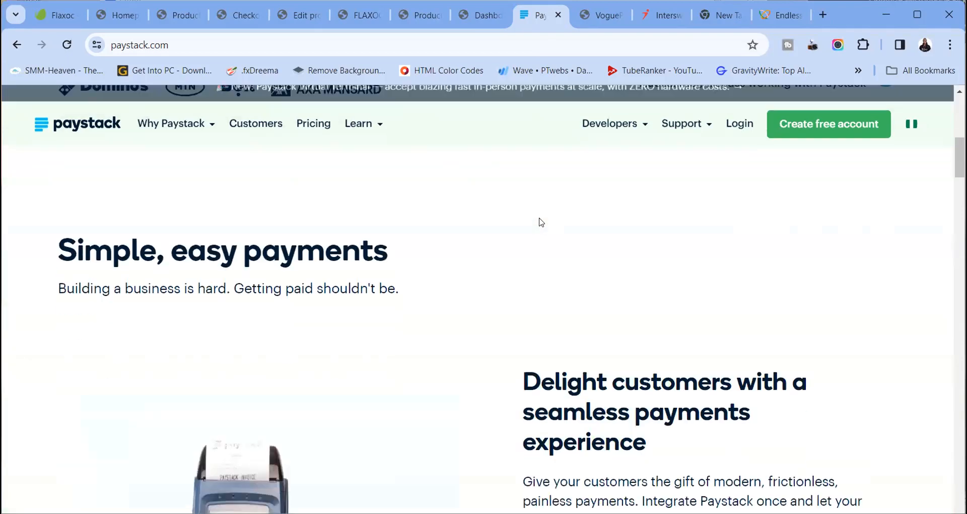
pyautogui.scroll(6, 550, 285)
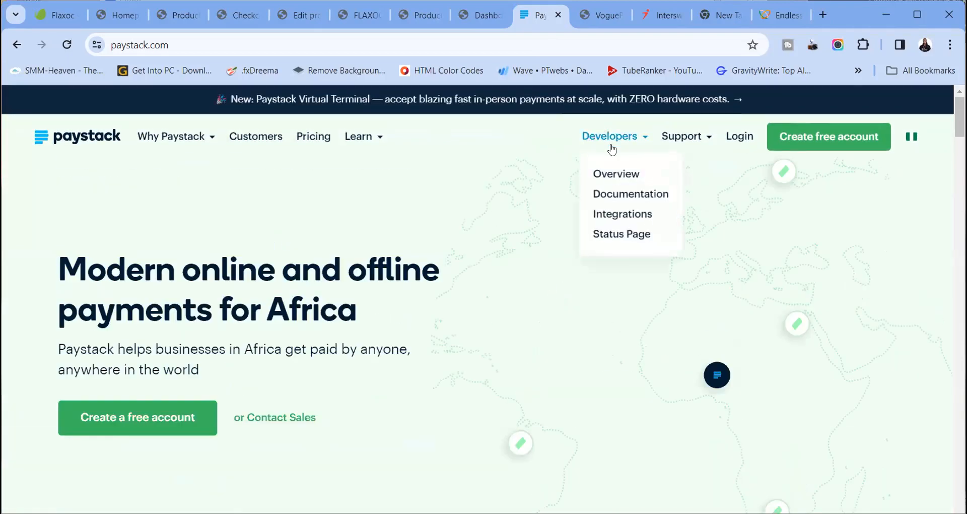
pyautogui.click(463, 13)
pyautogui.click(527, 14)
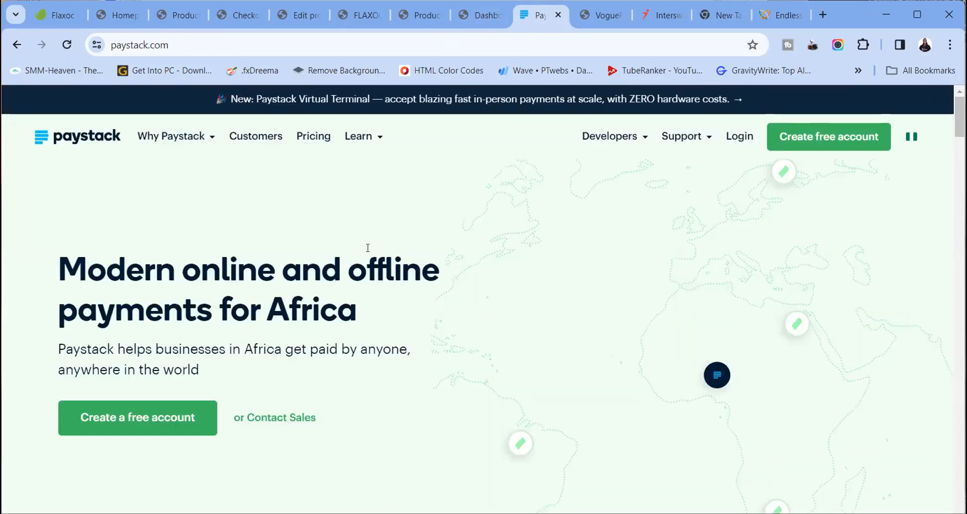
pyautogui.click(425, 17)
pyautogui.click(468, 18)
pyautogui.click(413, 15)
# Go from the product editing page to the list of installed plugins
pyautogui.click(355, 15)
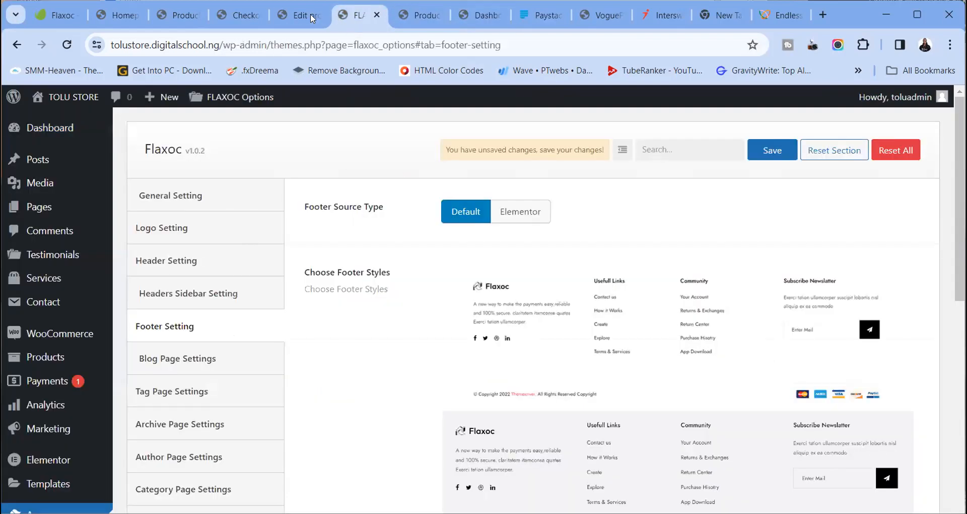
pyautogui.click(313, 19)
pyautogui.click(236, 15)
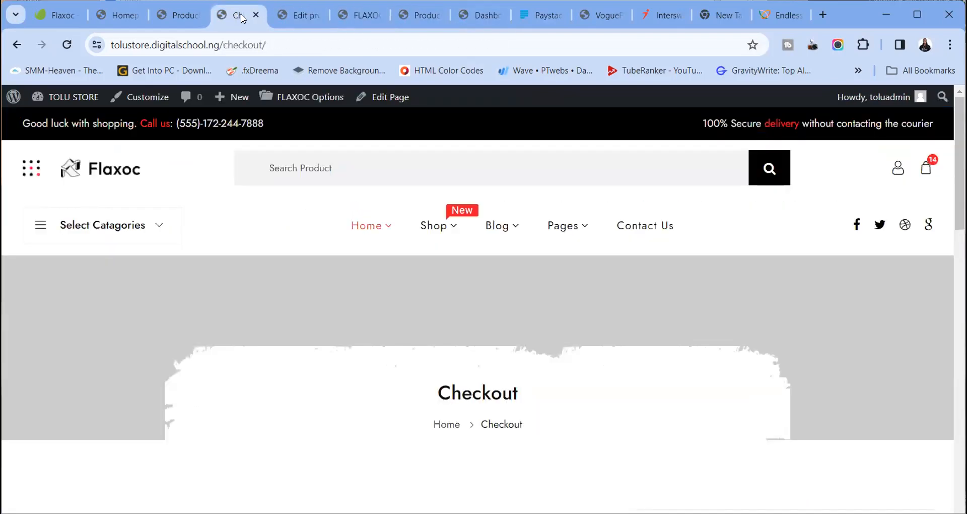
pyautogui.click(290, 17)
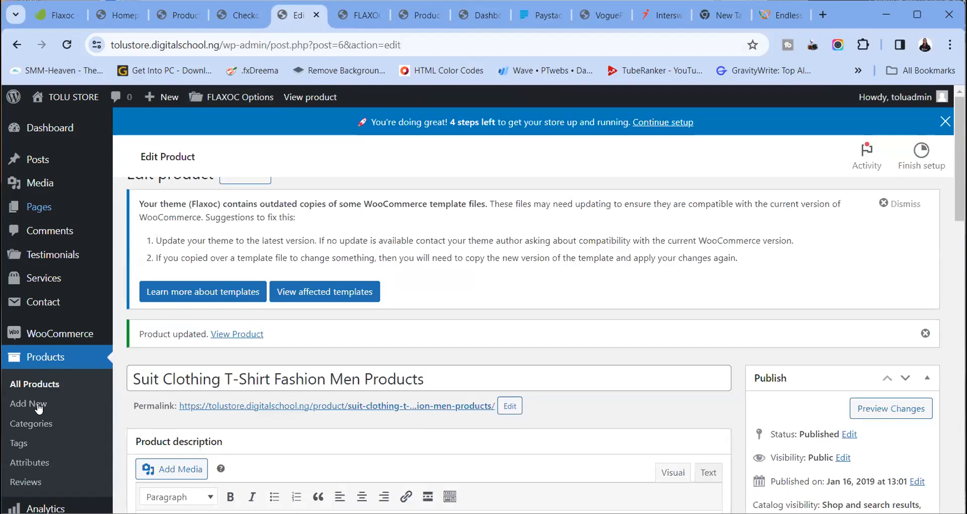
pyautogui.scroll(-4, 161, 443)
pyautogui.click(160, 438)
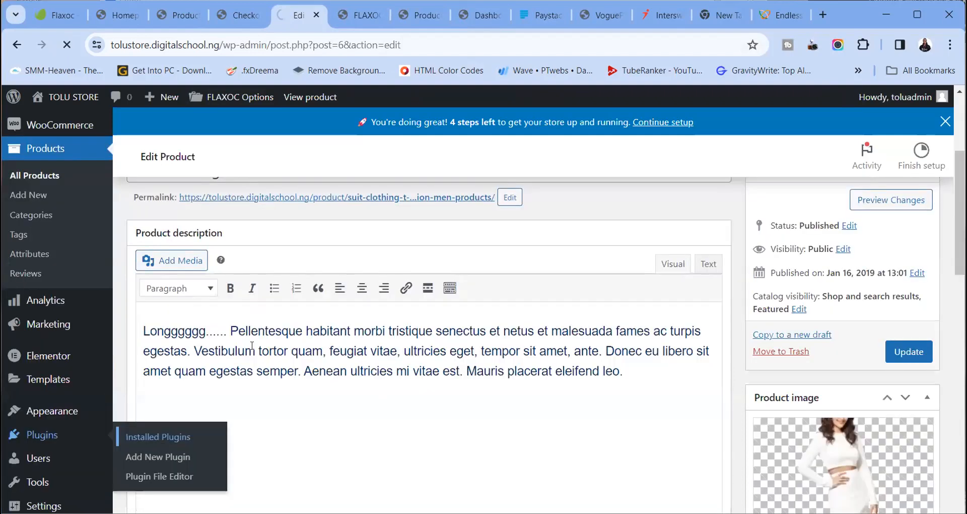
pyautogui.scroll(-7, 348, 307)
pyautogui.scroll(7, 347, 306)
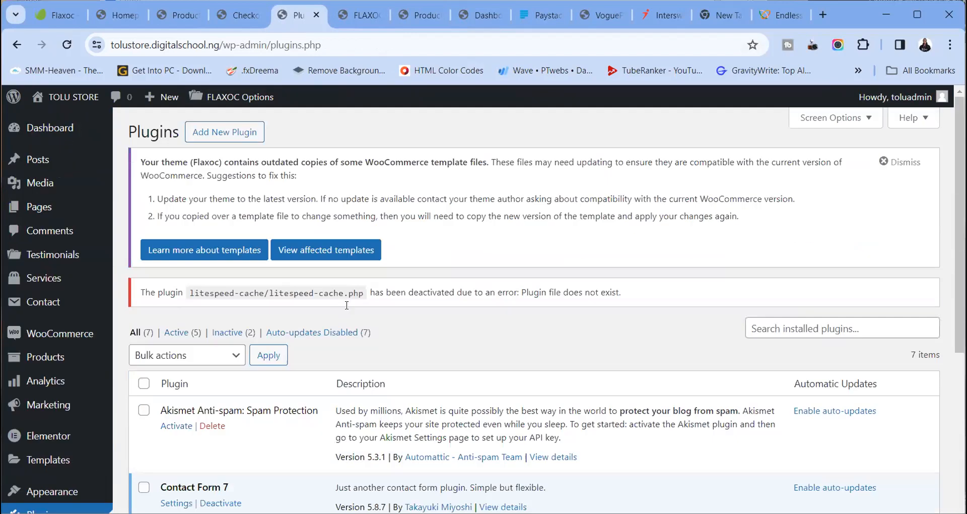
pyautogui.scroll(-7, 345, 305)
pyautogui.scroll(3, 244, 207)
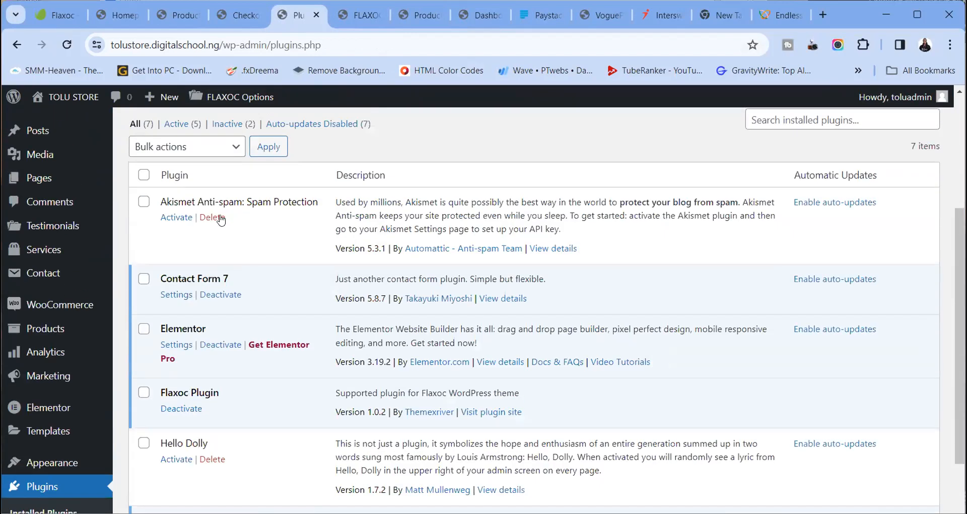
# Delete Akismet Anti-spam and Hello Dolly, confirming each deletion
pyautogui.click(212, 217)
pyautogui.click(542, 147)
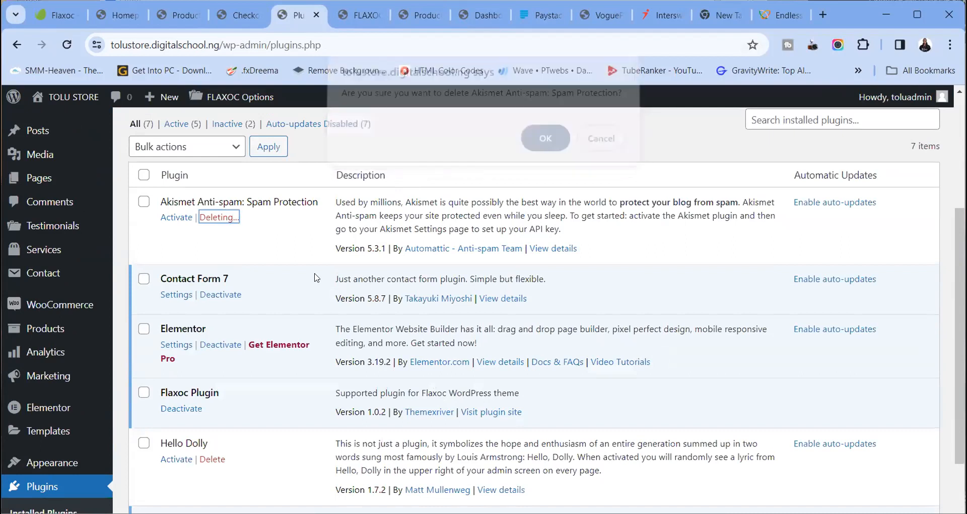
pyautogui.click(214, 410)
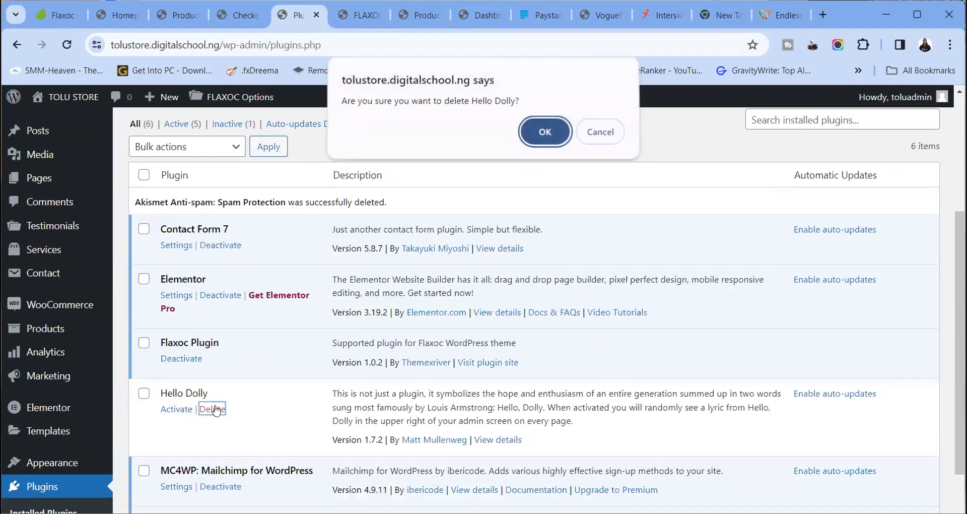
pyautogui.click(543, 132)
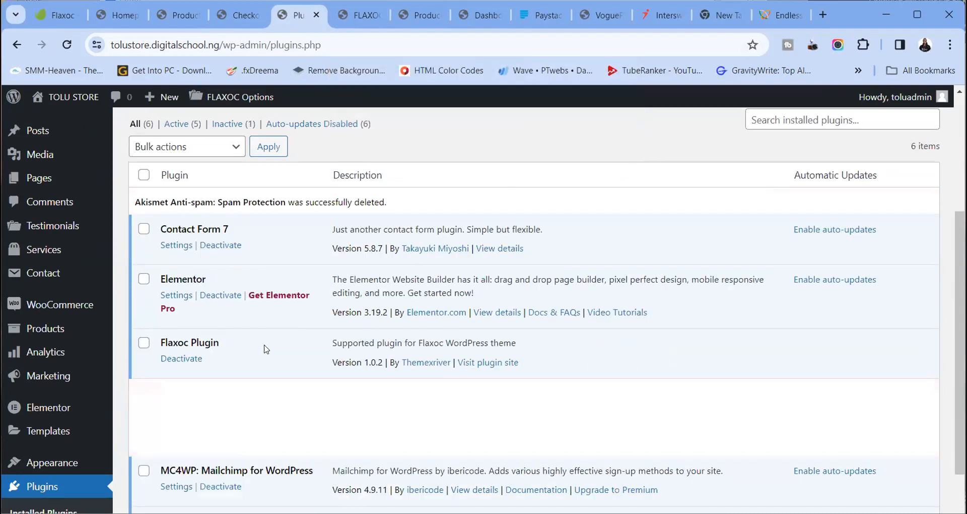
pyautogui.scroll(3, 246, 372)
pyautogui.scroll(1, 243, 369)
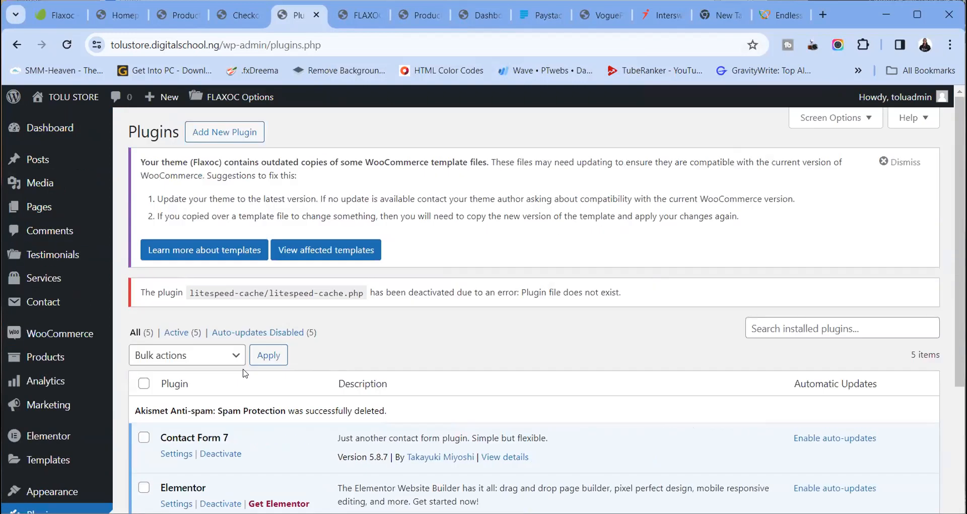
# Search new plugins for 'pays', then install and activate the Paystack WooCommerce Payment Gateway
pyautogui.click(237, 132)
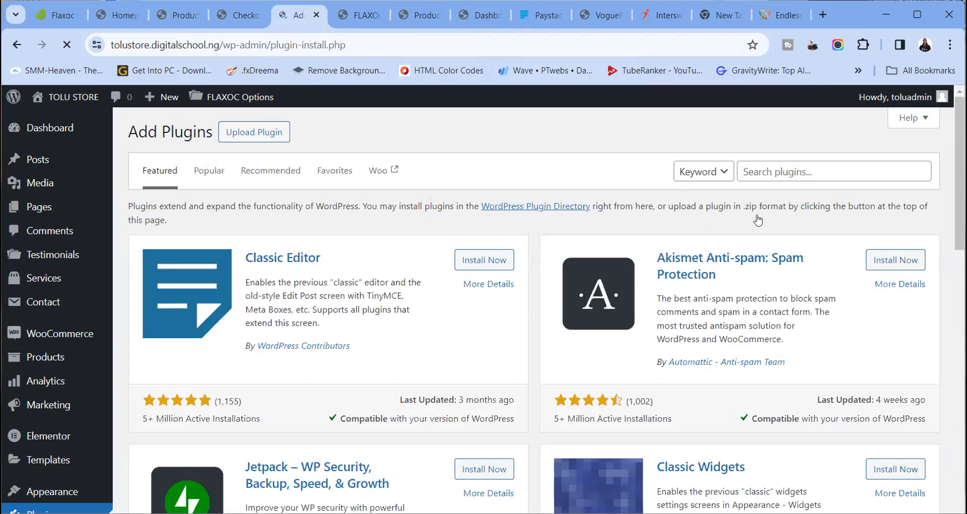
pyautogui.click(771, 163)
pyautogui.write('paystack')
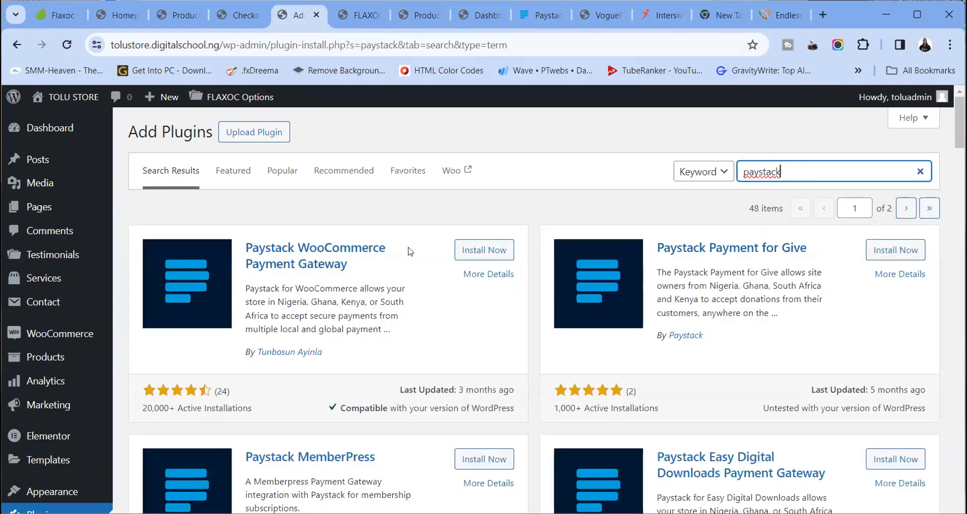
pyautogui.click(469, 252)
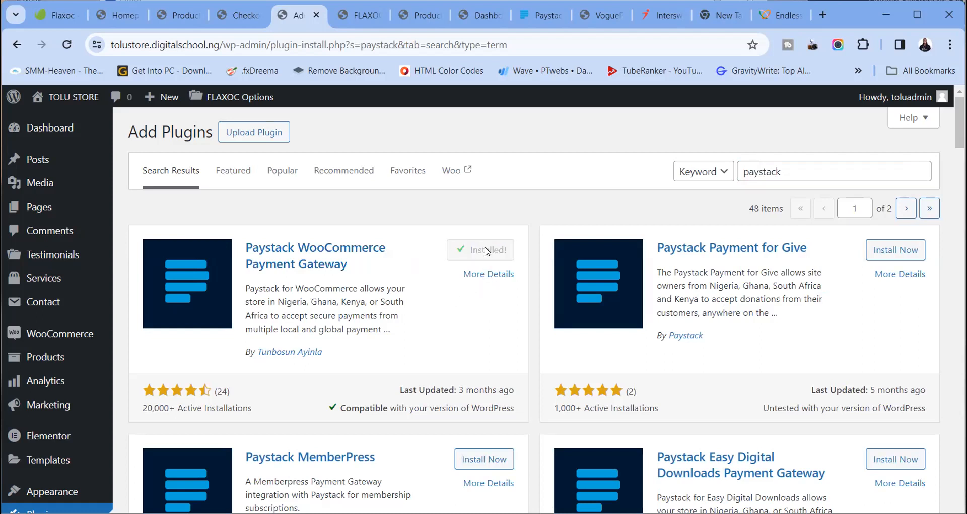
pyautogui.click(488, 247)
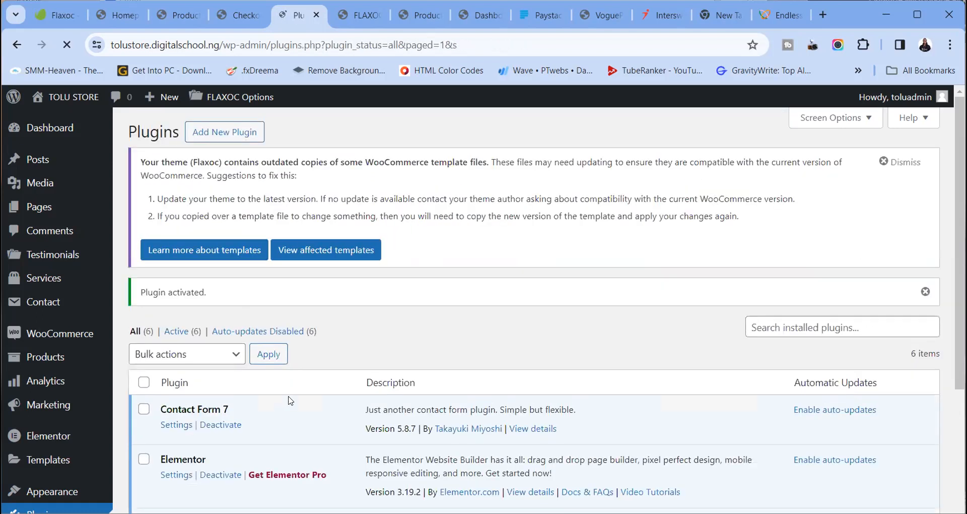
pyautogui.scroll(-4, 288, 397)
pyautogui.scroll(4, 289, 397)
# Bring up the Payments tab of WooCommerce Settings
pyautogui.moveTo(54, 337)
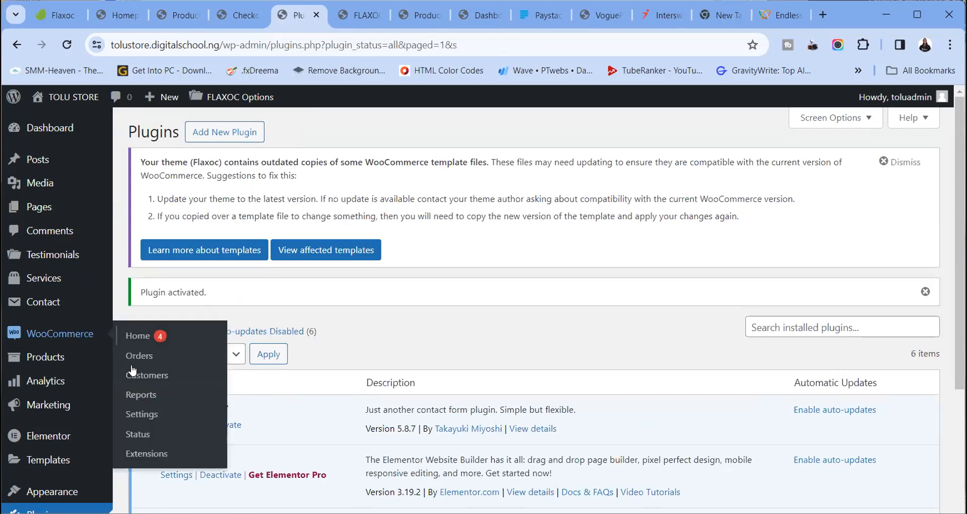
pyautogui.click(141, 415)
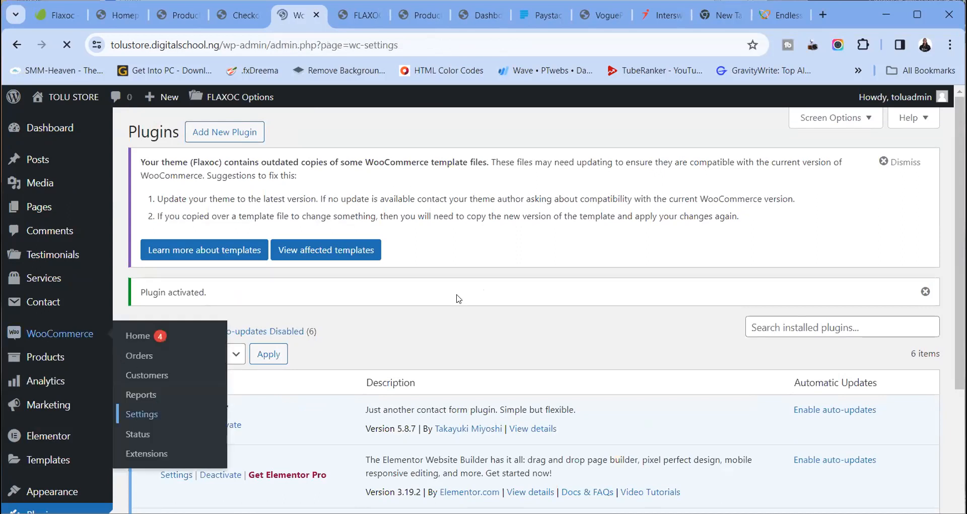
pyautogui.click(332, 188)
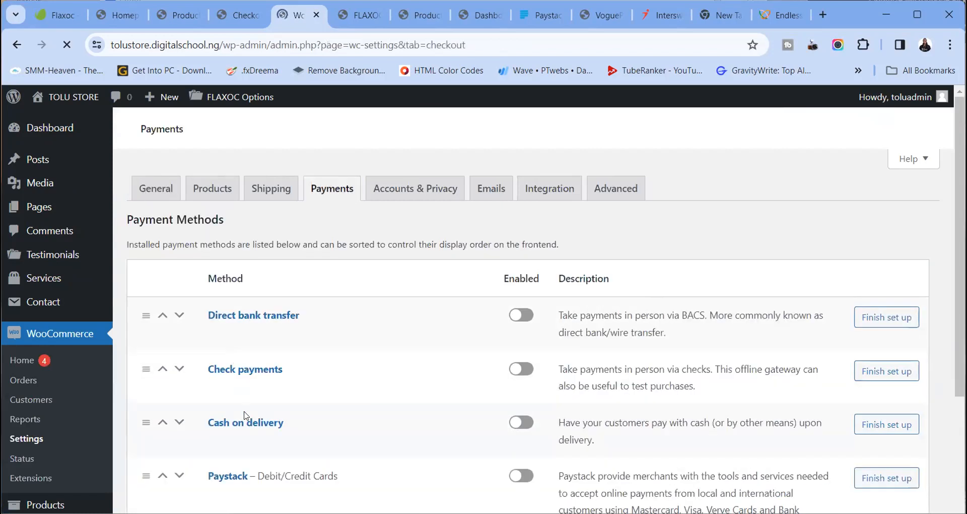
# Switch on the Enabled toggles for Cash on delivery, Direct bank transfer and Paystack
pyautogui.scroll(-5, 391, 401)
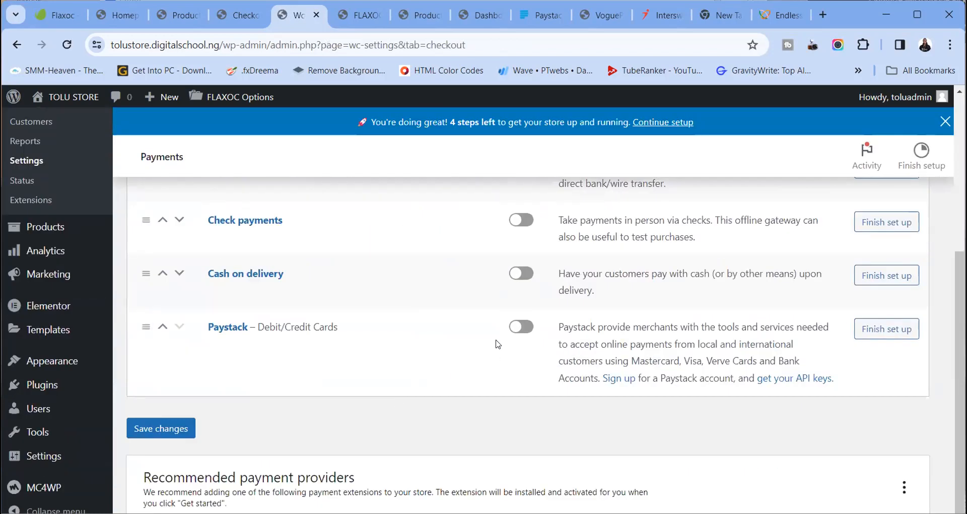
pyautogui.scroll(3, 412, 304)
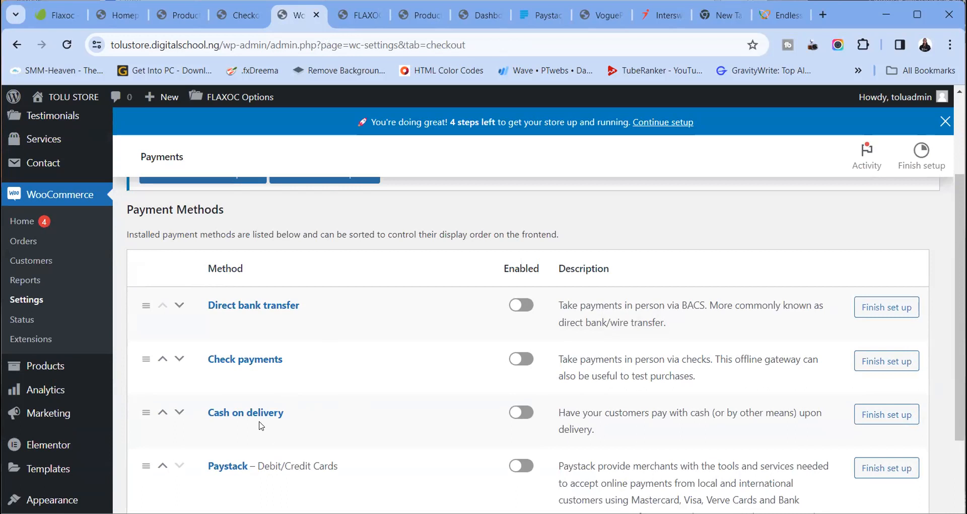
pyautogui.click(527, 414)
pyautogui.click(518, 305)
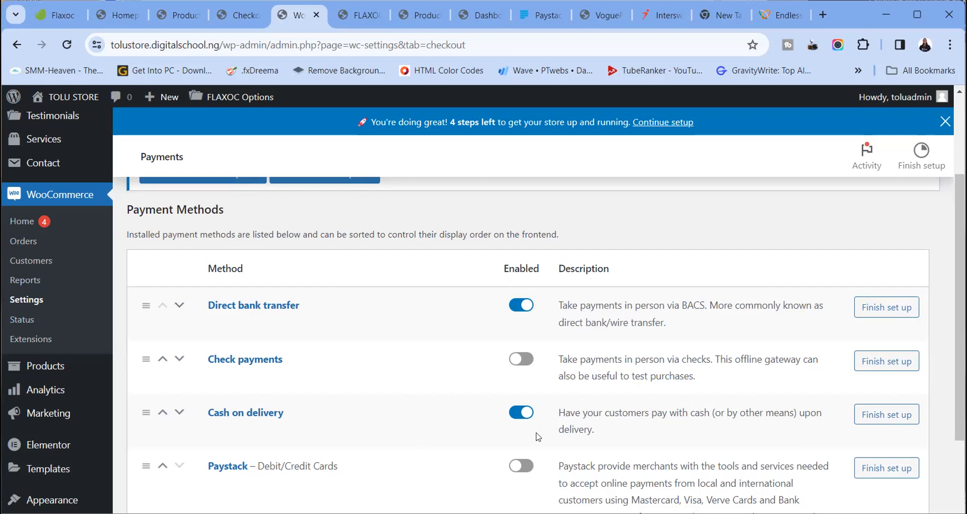
pyautogui.click(527, 468)
# In Direct bank transfer setup, capitalise the title to 'Direct Bank Transfer'
pyautogui.click(906, 308)
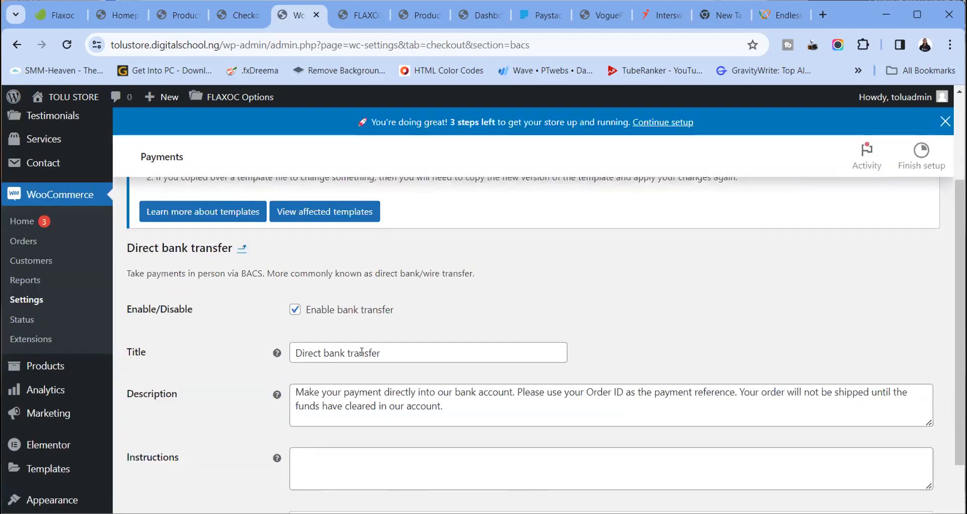
pyautogui.click(353, 348)
pyautogui.press('BackSpace')
pyautogui.write('T')
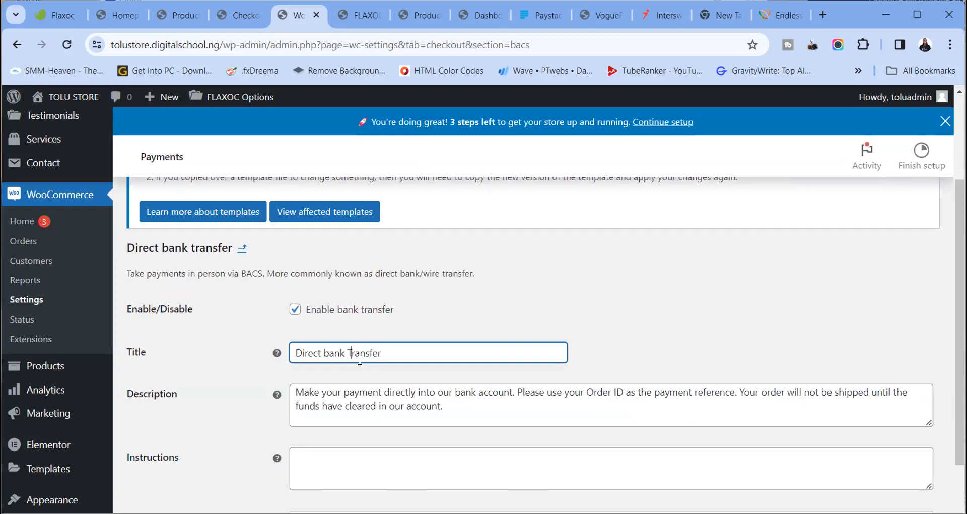
pyautogui.click(328, 352)
pyautogui.press('BackSpace')
pyautogui.write('B')
pyautogui.scroll(-3, 398, 403)
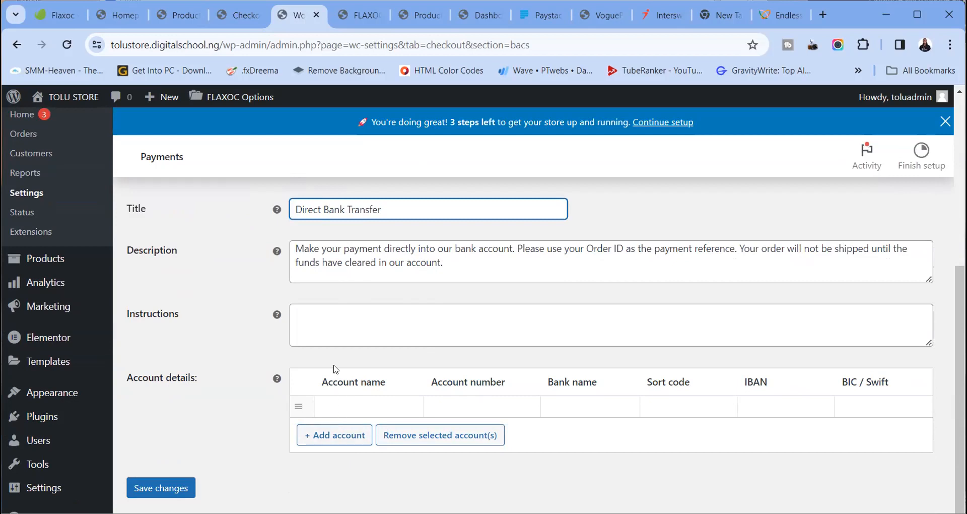
# Add a second account row and fill the first account with the store name, account number and ACCESS BANK
pyautogui.click(344, 440)
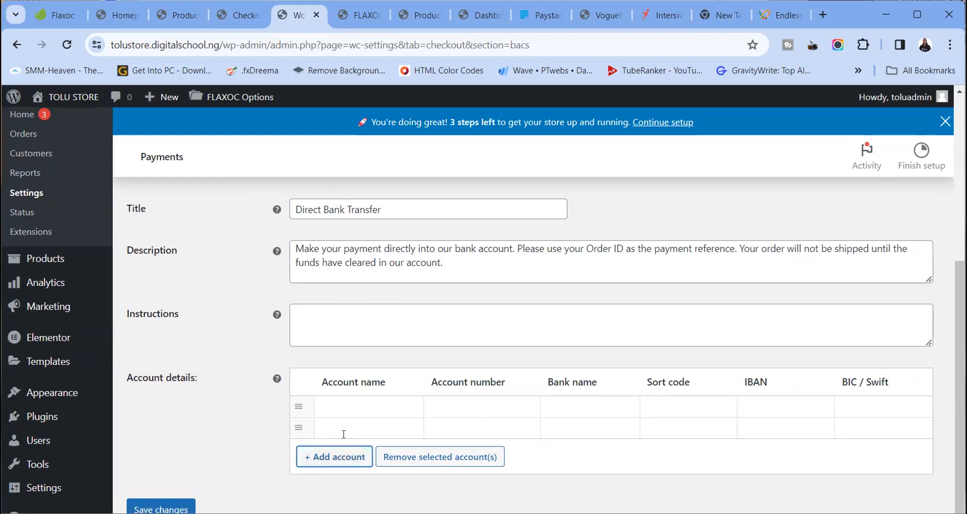
pyautogui.click(342, 407)
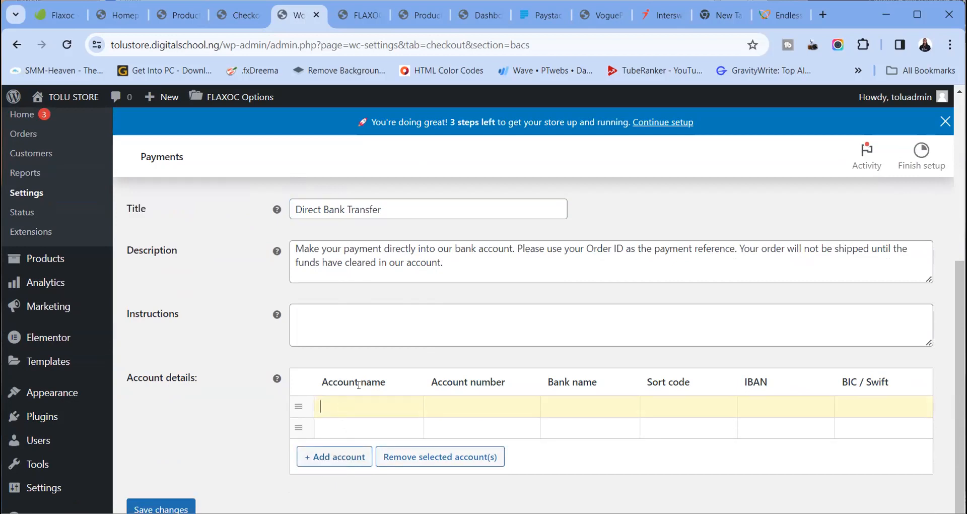
pyautogui.write('0123456789')
pyautogui.hotkey('ctrl', 'a')
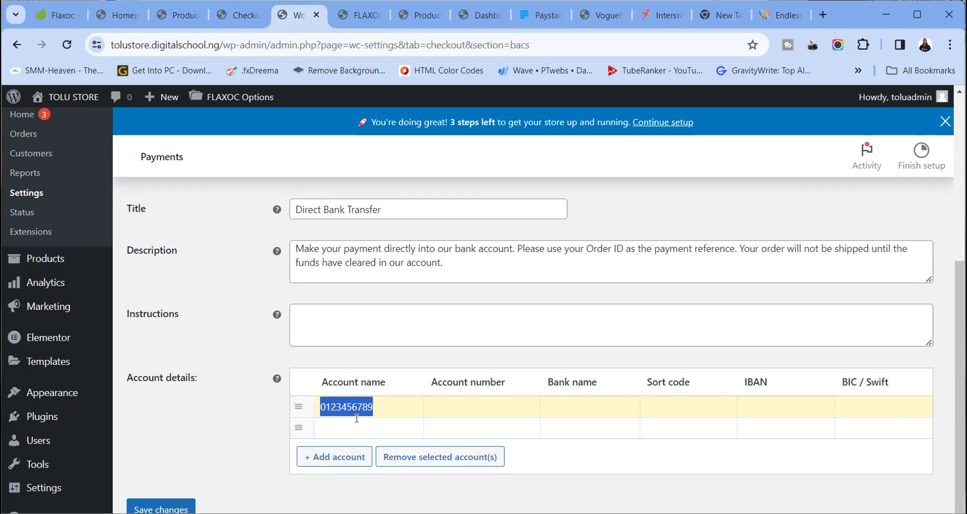
pyautogui.press('BackSpace')
pyautogui.write('TOLU S')
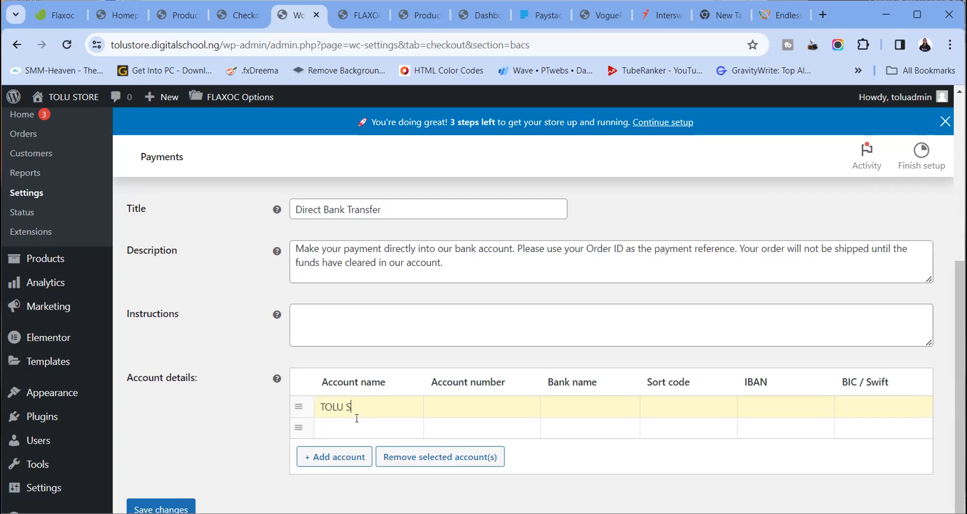
pyautogui.write('TORE')
pyautogui.click(459, 412)
pyautogui.write('0123456789')
pyautogui.click(567, 412)
pyautogui.write('ACCESS BANK')
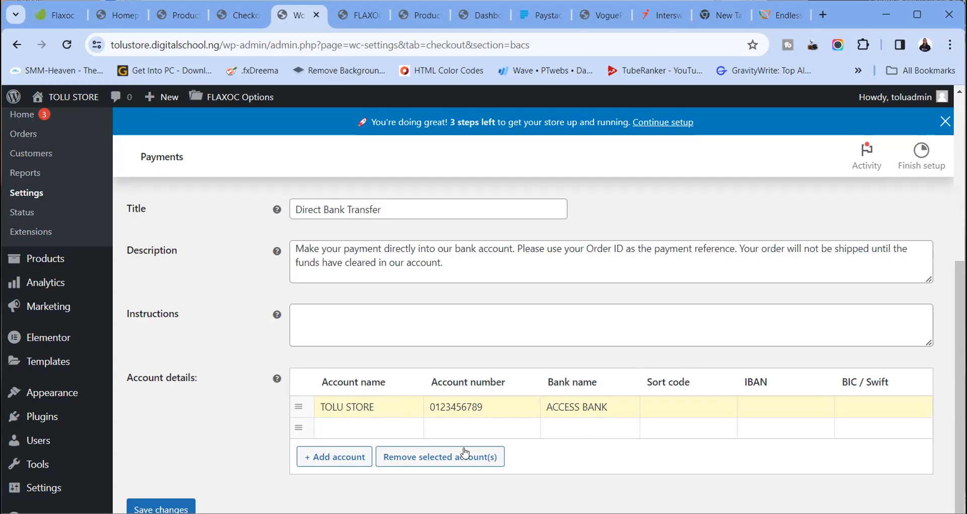
# Fill the second account with the store name, its account number and ECO BANK, then save
pyautogui.click(365, 424)
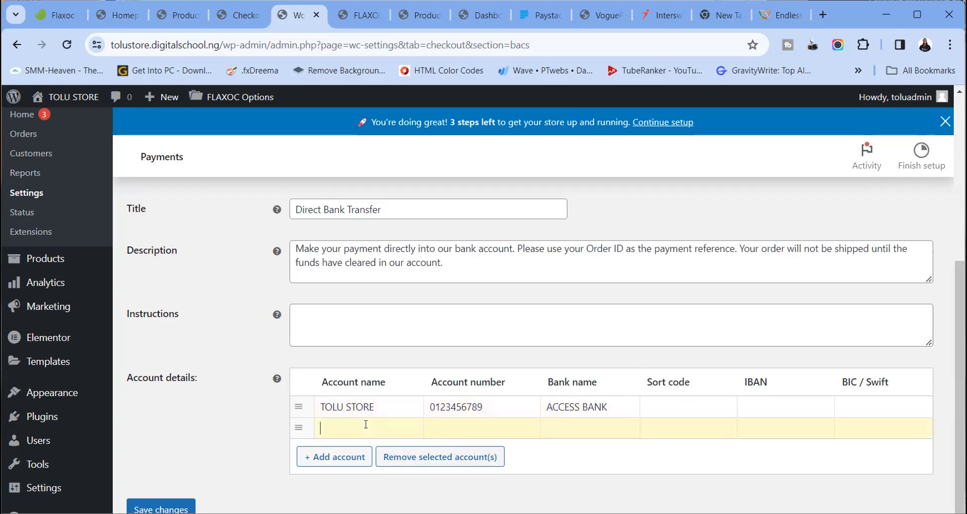
pyautogui.write('TOLU STOR')
pyautogui.write('E')
pyautogui.click(566, 428)
pyautogui.write('ECO BANK')
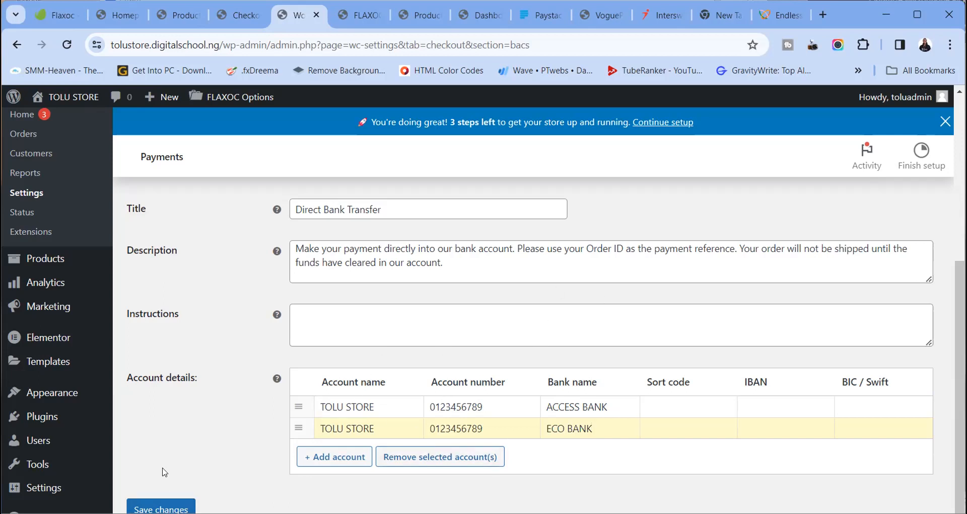
pyautogui.scroll(-1, 161, 471)
pyautogui.click(161, 488)
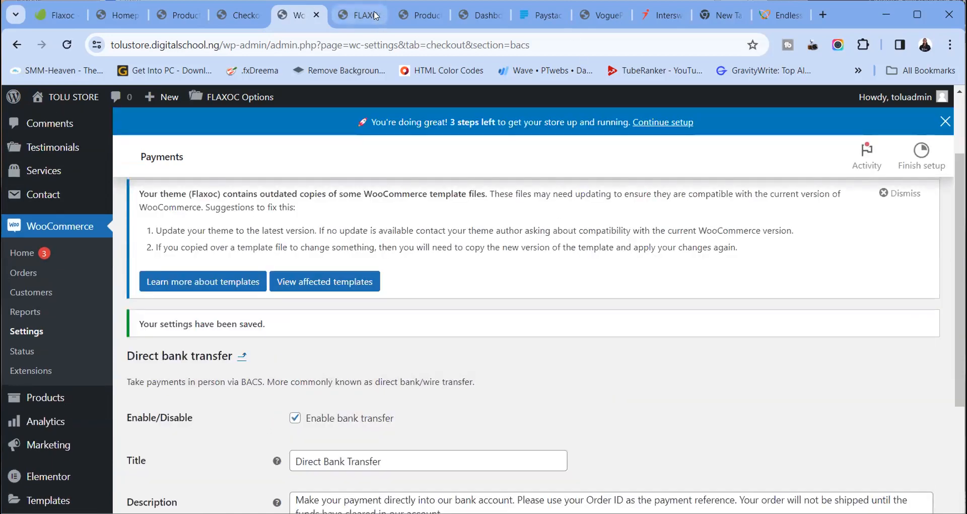
pyautogui.click(238, 18)
# Reload the checkout page to clear the 'no payment methods available' error
pyautogui.scroll(-10, 358, 317)
pyautogui.scroll(-5, 699, 277)
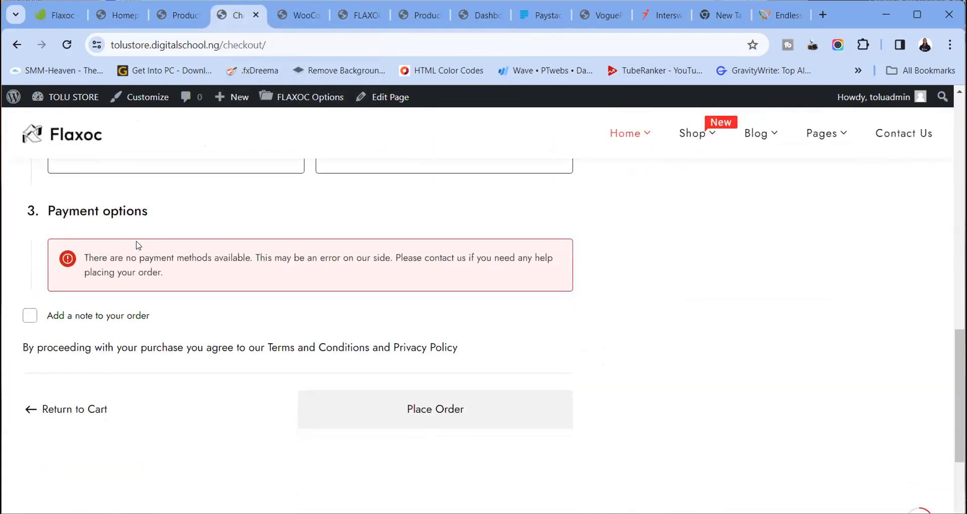
pyautogui.moveTo(102, 257); pyautogui.dragTo(198, 274)
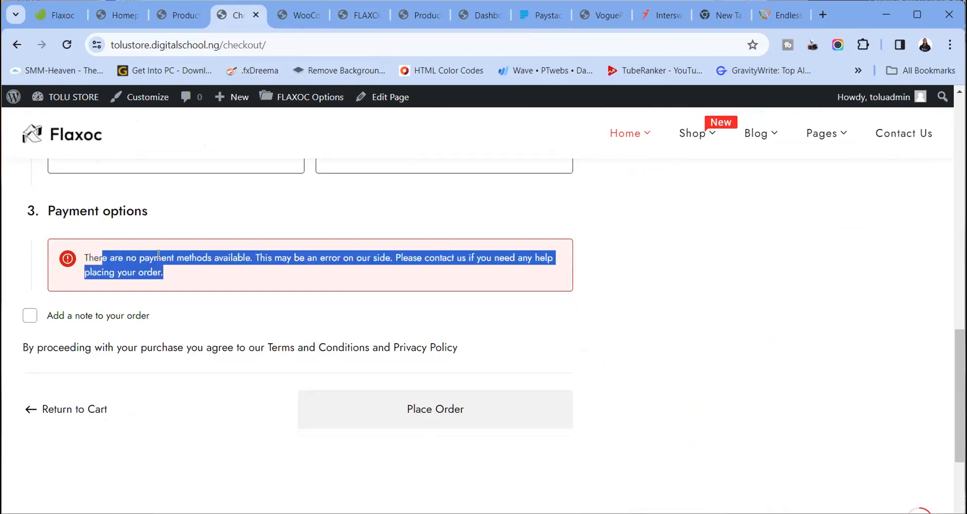
pyautogui.click(58, 44)
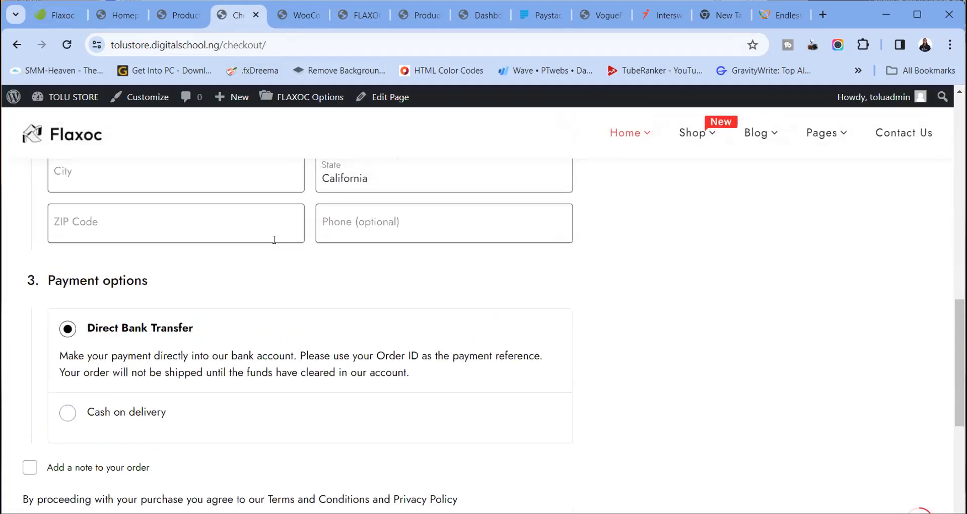
pyautogui.scroll(-4, 151, 322)
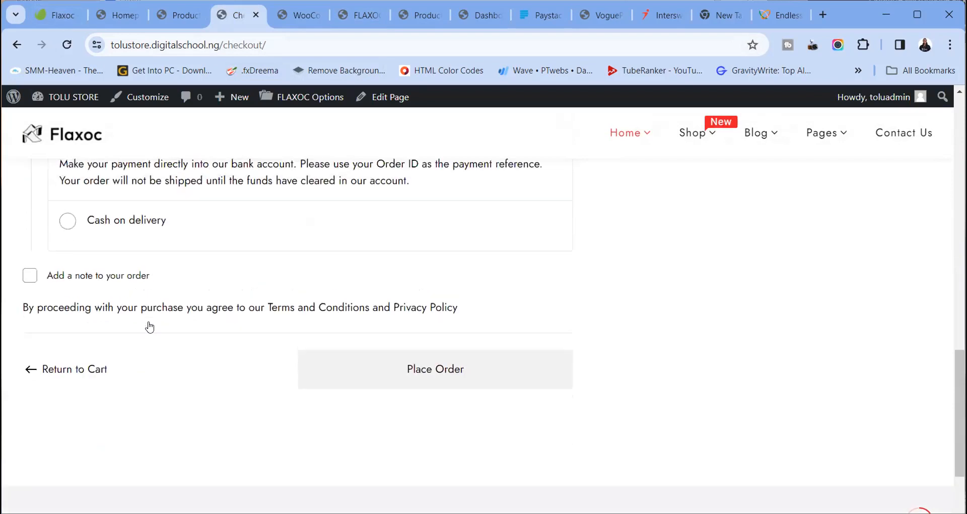
pyautogui.scroll(2, 150, 327)
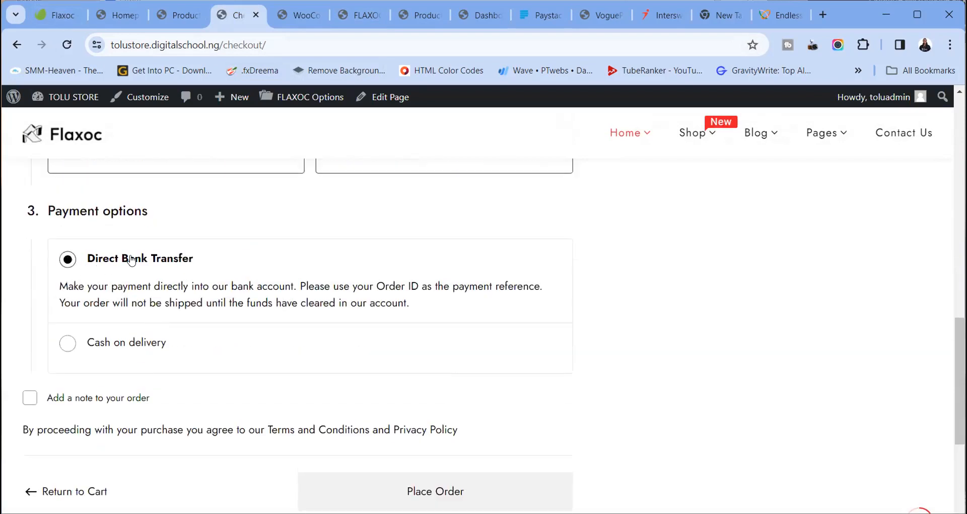
# Select Cash on delivery, then switch back to Direct Bank Transfer as the payment option
pyautogui.click(72, 342)
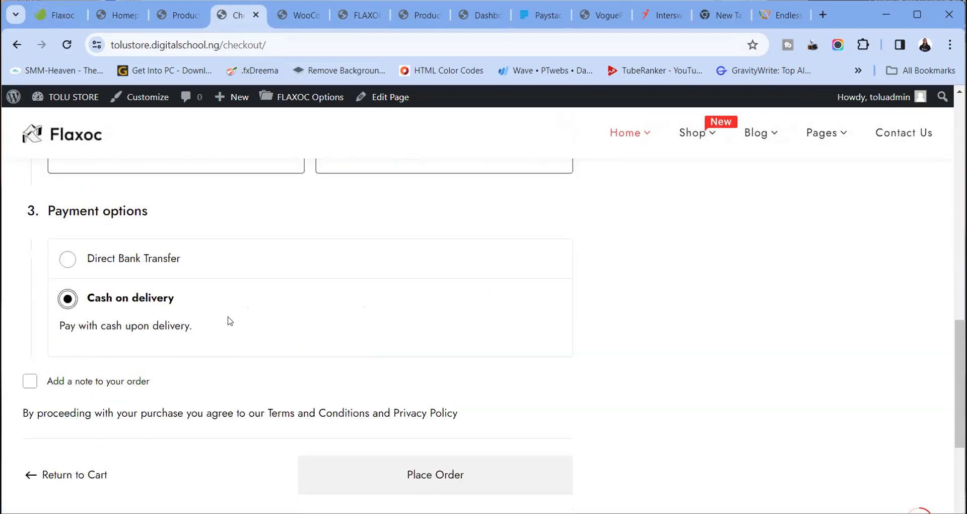
pyautogui.click(146, 261)
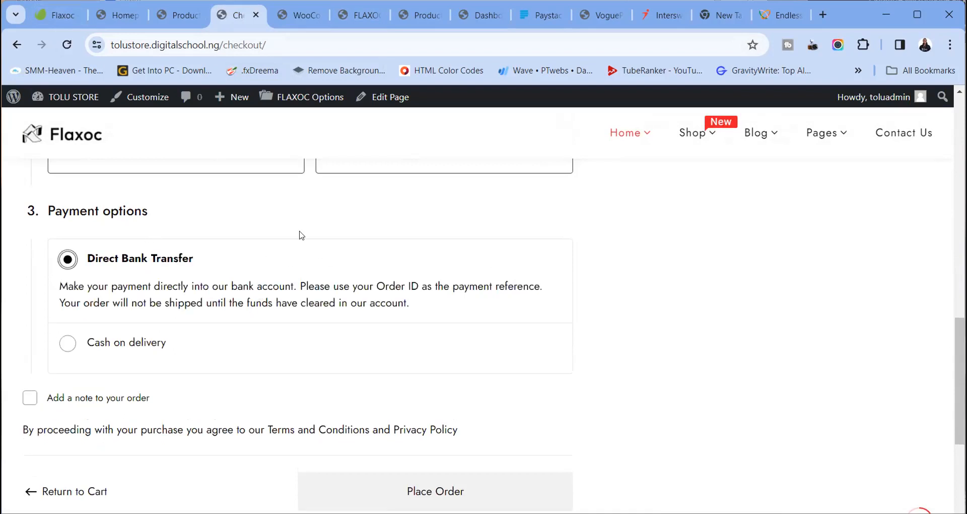
pyautogui.scroll(10, 462, 288)
pyautogui.scroll(4, 462, 289)
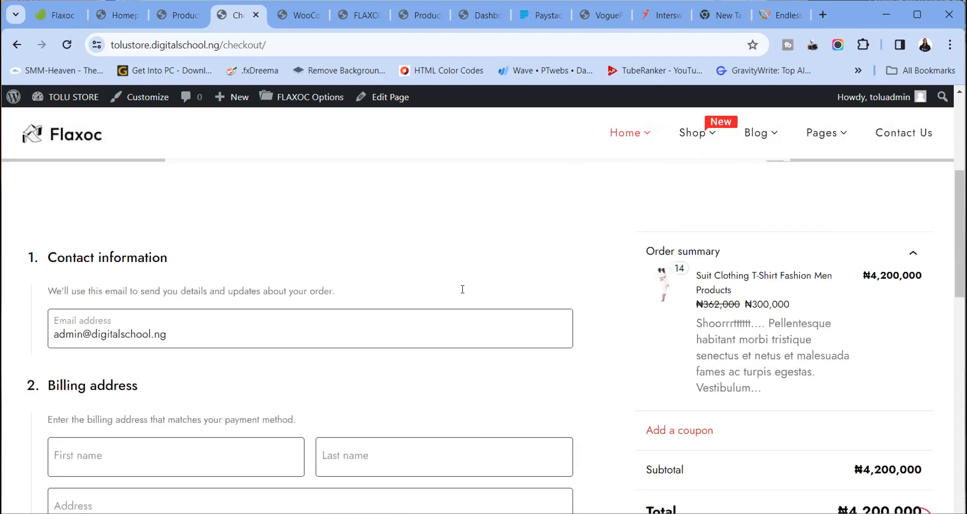
pyautogui.scroll(-5, 175, 192)
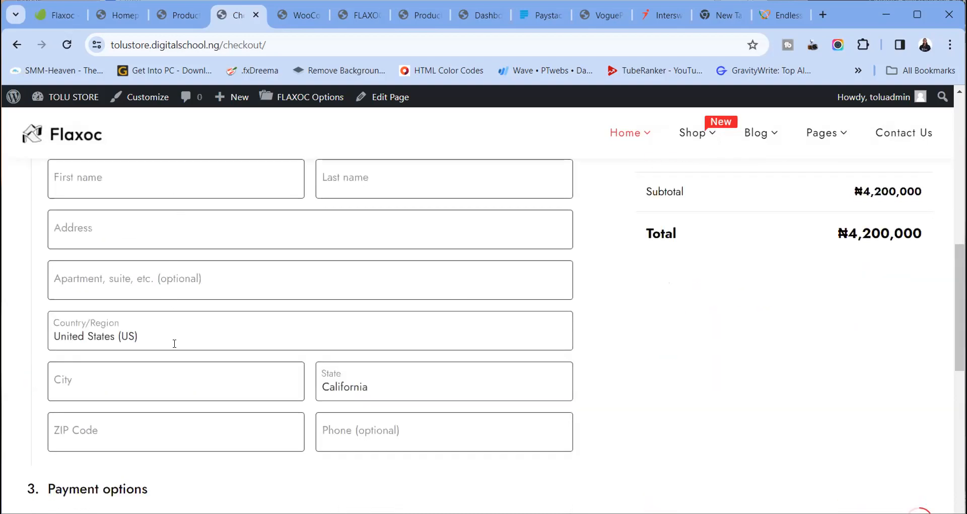
pyautogui.scroll(4, 192, 304)
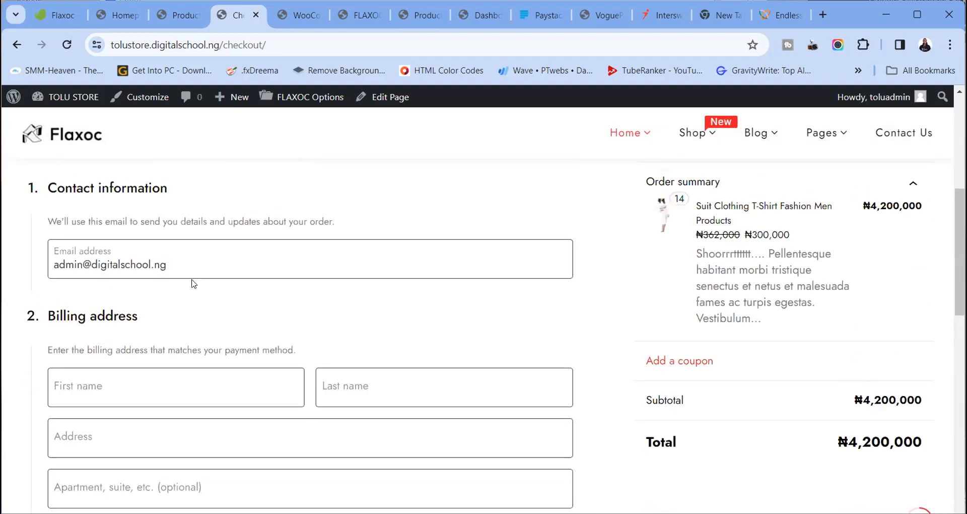
pyautogui.scroll(-15, 191, 282)
pyautogui.scroll(5, 222, 282)
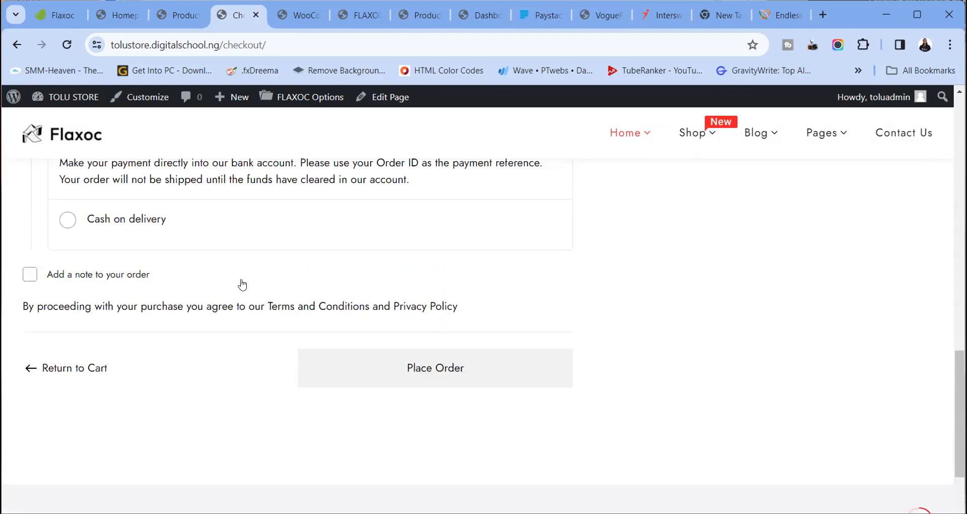
# Attempt to place the order with empty billing details to test validation
pyautogui.click(386, 371)
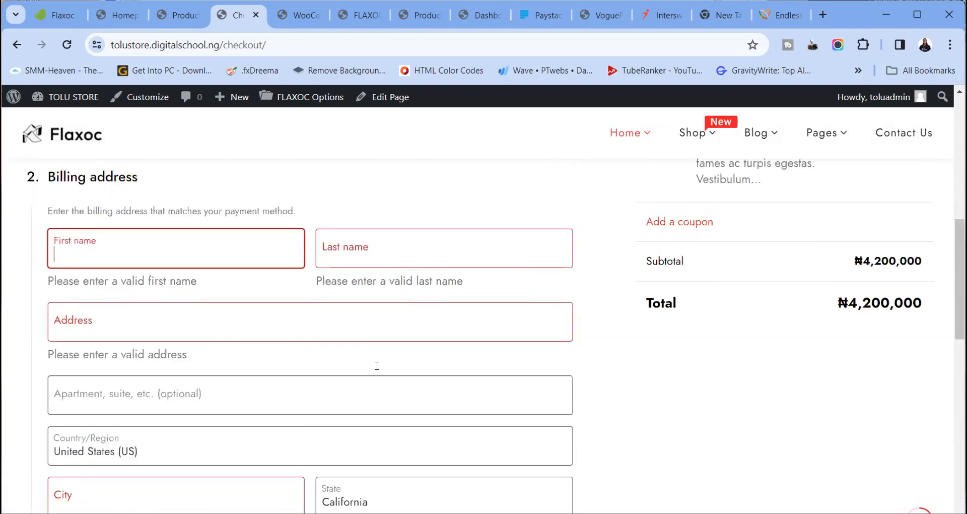
pyautogui.scroll(2, 302, 373)
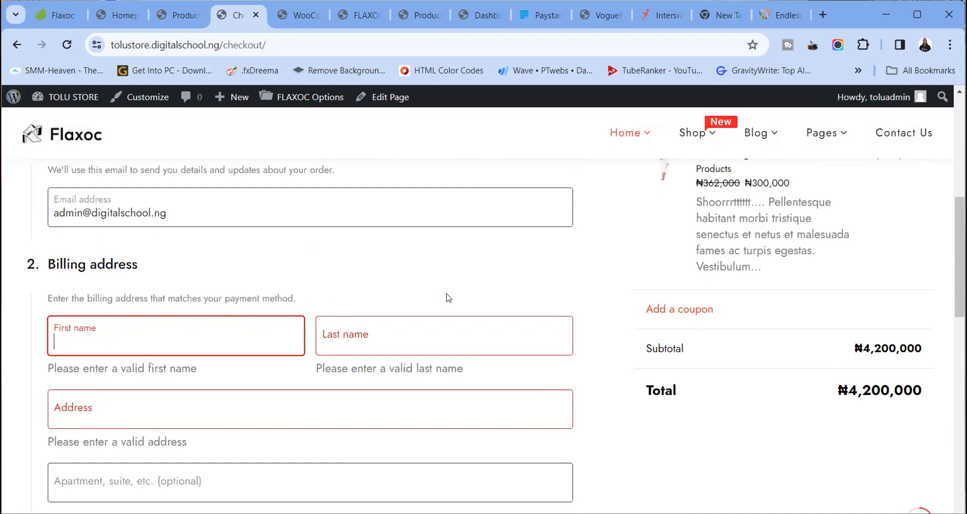
pyautogui.scroll(4, 655, 312)
pyautogui.scroll(-15, 584, 329)
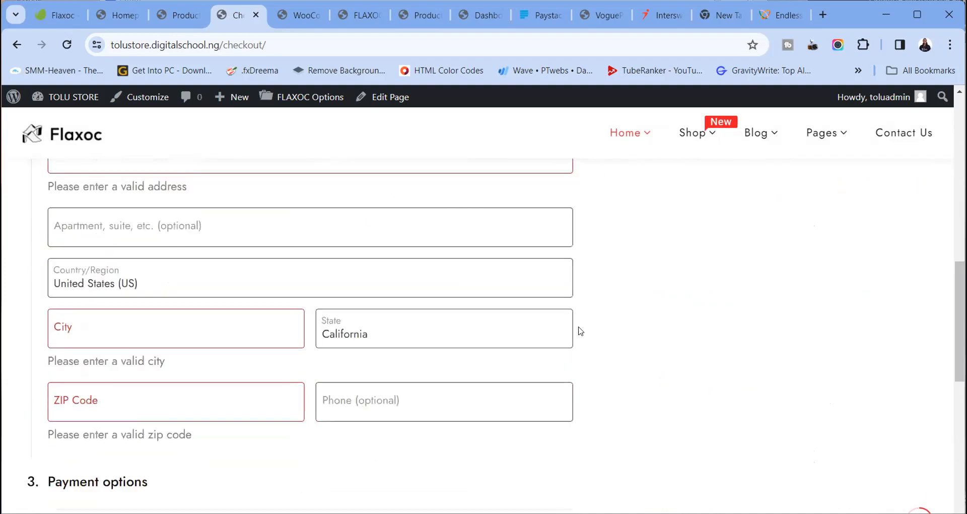
pyautogui.scroll(12, 580, 328)
pyautogui.scroll(4, 580, 328)
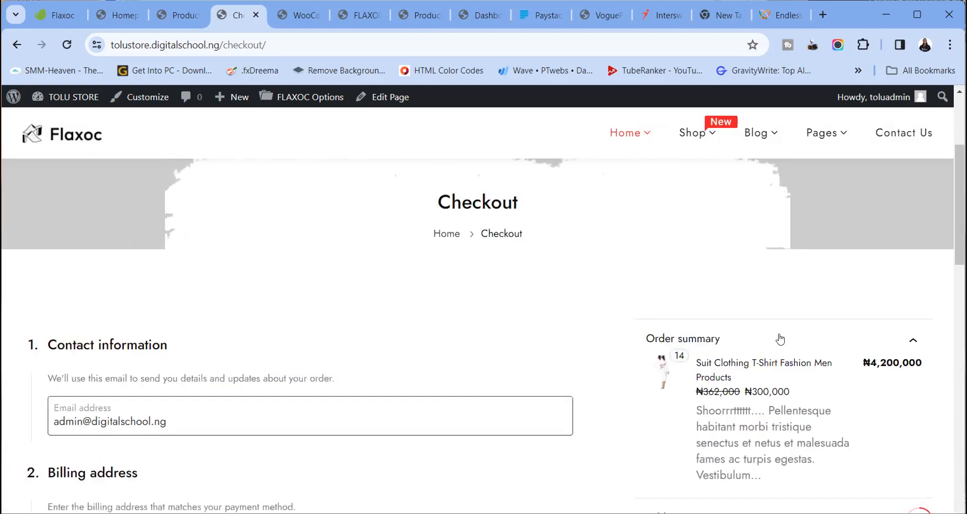
pyautogui.scroll(-3, 826, 365)
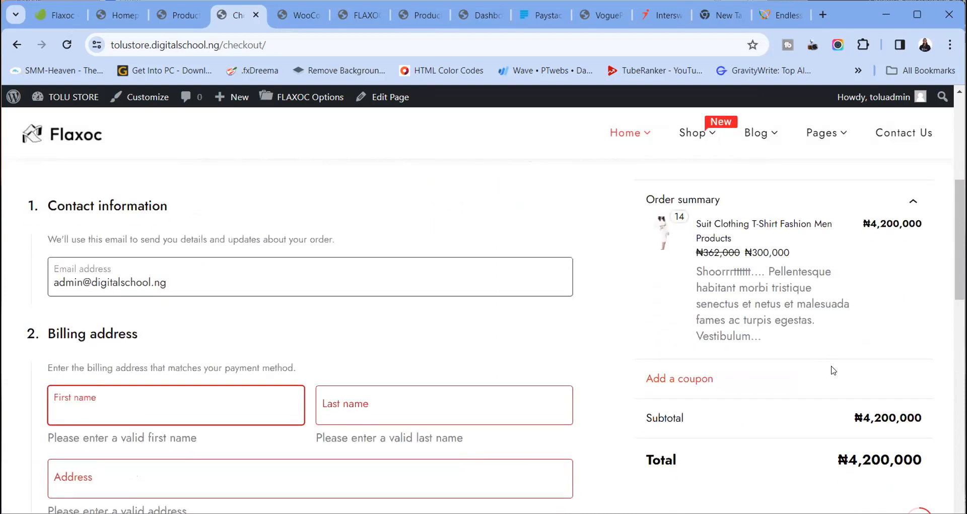
pyautogui.scroll(-8, 831, 367)
pyautogui.scroll(-3, 828, 368)
pyautogui.scroll(10, 825, 353)
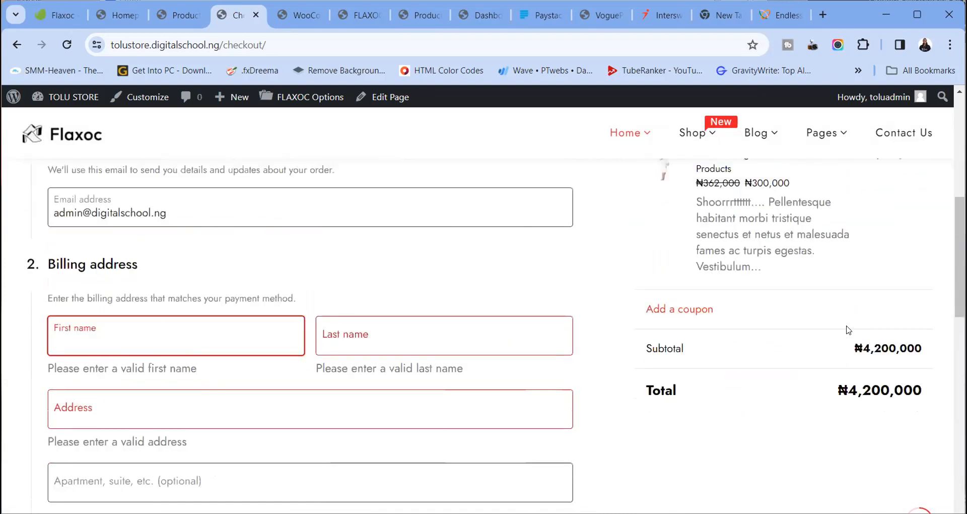
pyautogui.scroll(4, 821, 344)
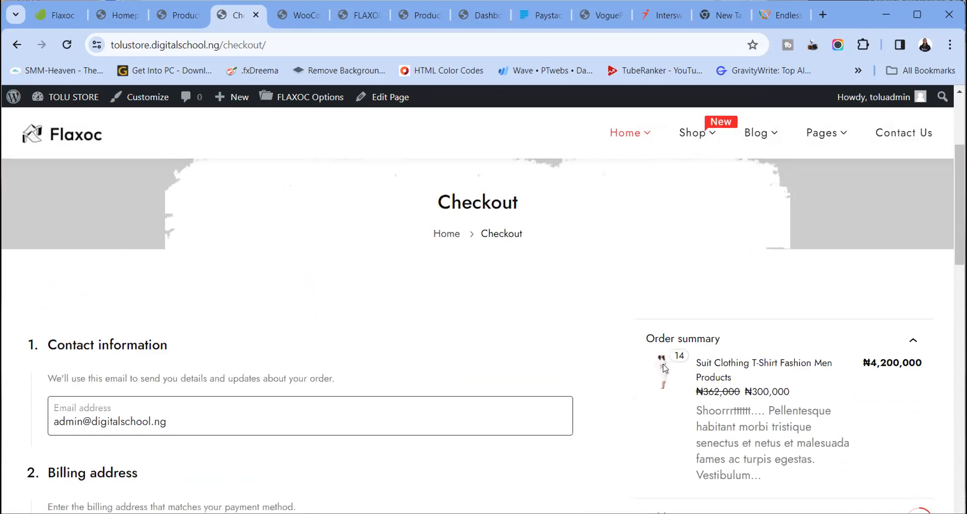
pyautogui.scroll(4, 191, 301)
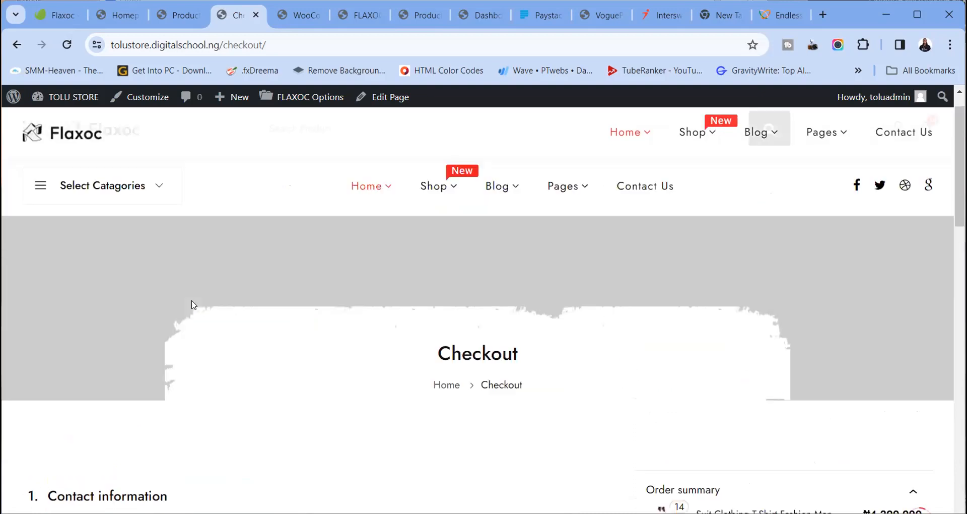
pyautogui.scroll(-9, 192, 301)
pyautogui.scroll(-6, 192, 304)
pyautogui.scroll(13, 192, 304)
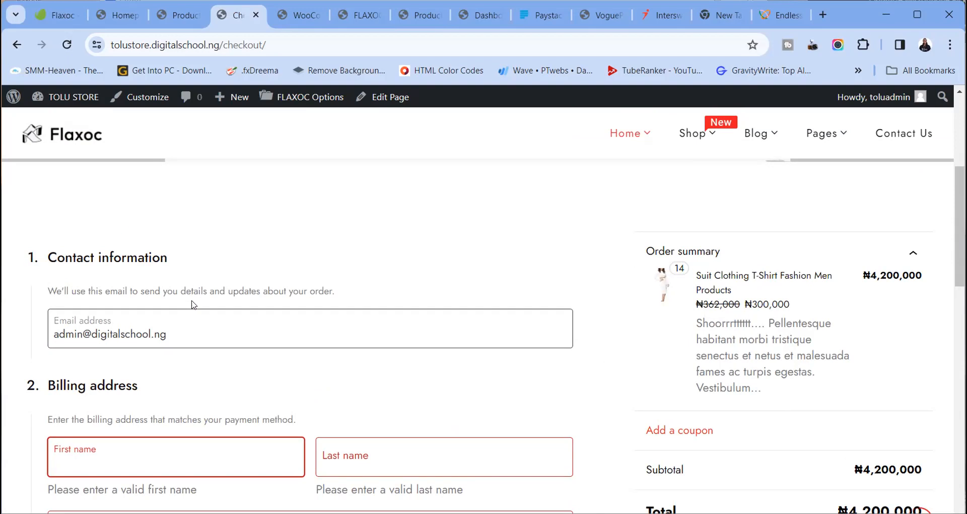
# View the WooCommerce Direct bank transfer settings, then move to the Flaxoc listing on Envato Elements
pyautogui.click(306, 15)
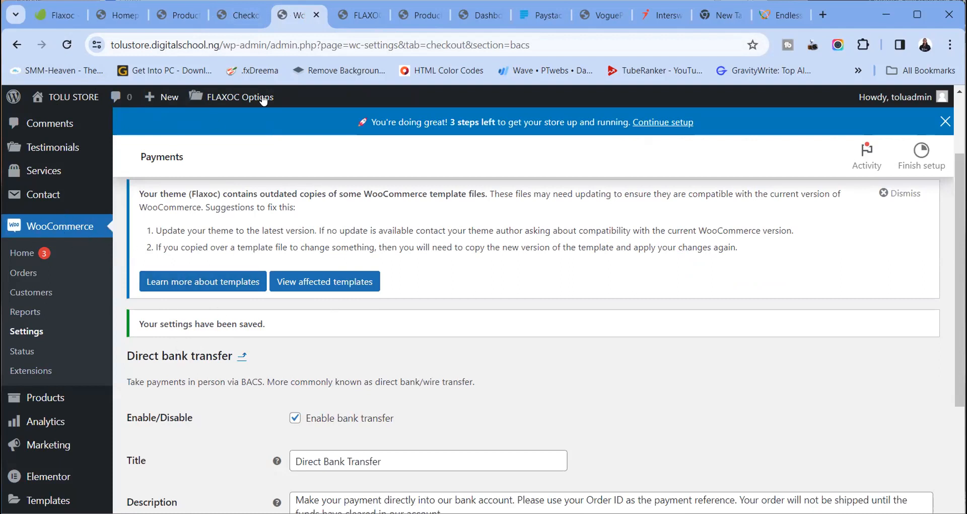
pyautogui.click(57, 15)
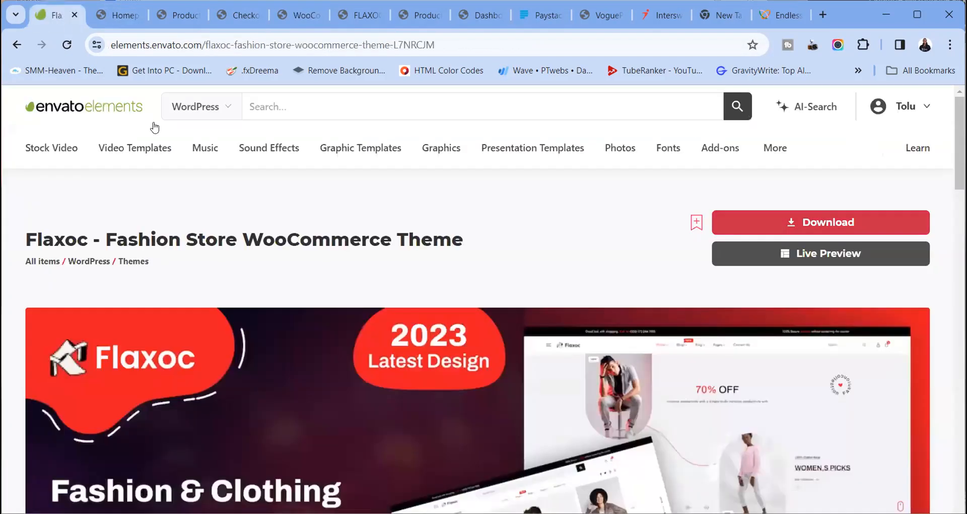
# Highlight WooCommerce in the Flaxoc listing's Compatible With section, then return to payment settings
pyautogui.scroll(-8, 406, 309)
pyautogui.scroll(8, 405, 310)
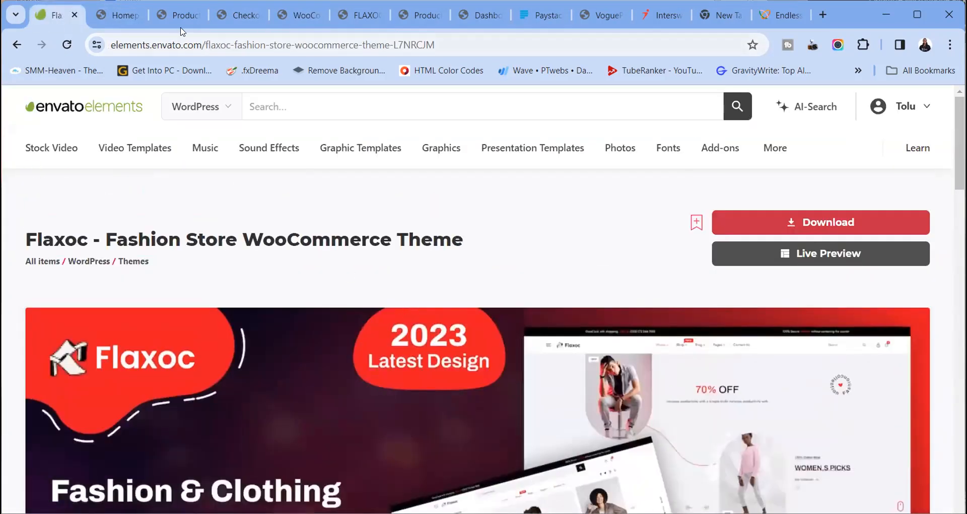
pyautogui.scroll(-10, 602, 367)
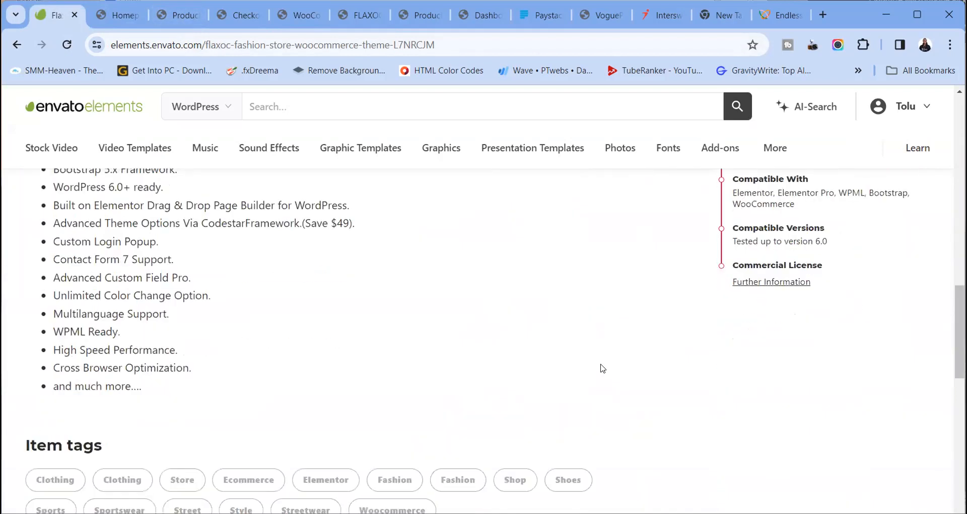
pyautogui.moveTo(735, 204); pyautogui.dragTo(795, 204)
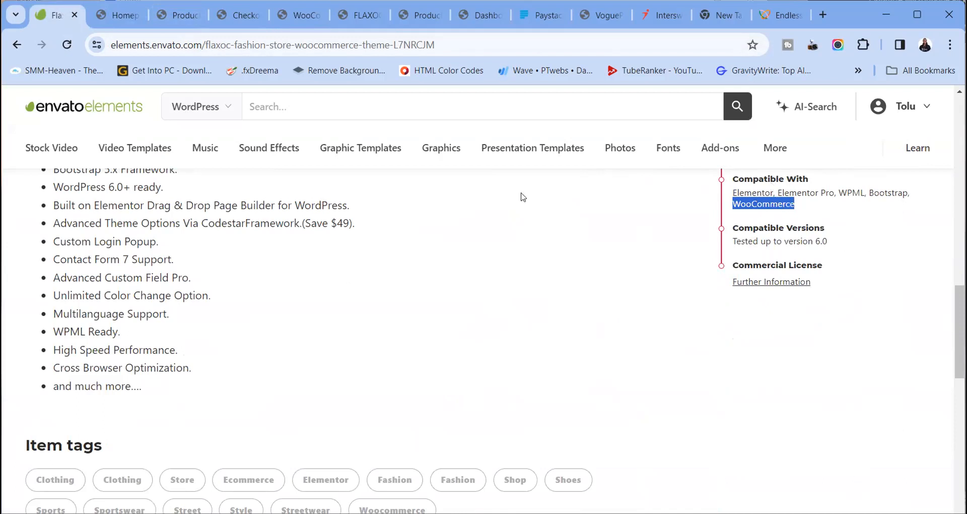
pyautogui.scroll(10, 438, 238)
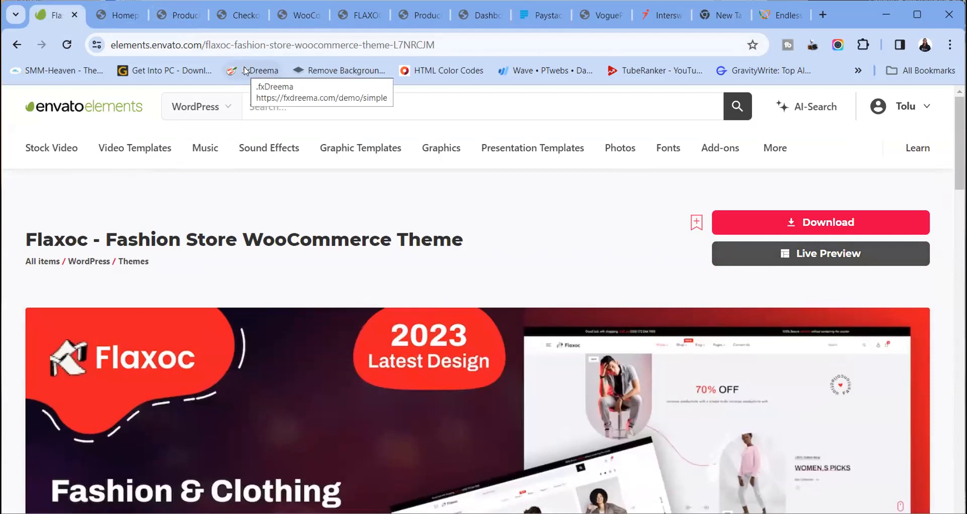
pyautogui.click(355, 18)
pyautogui.click(308, 15)
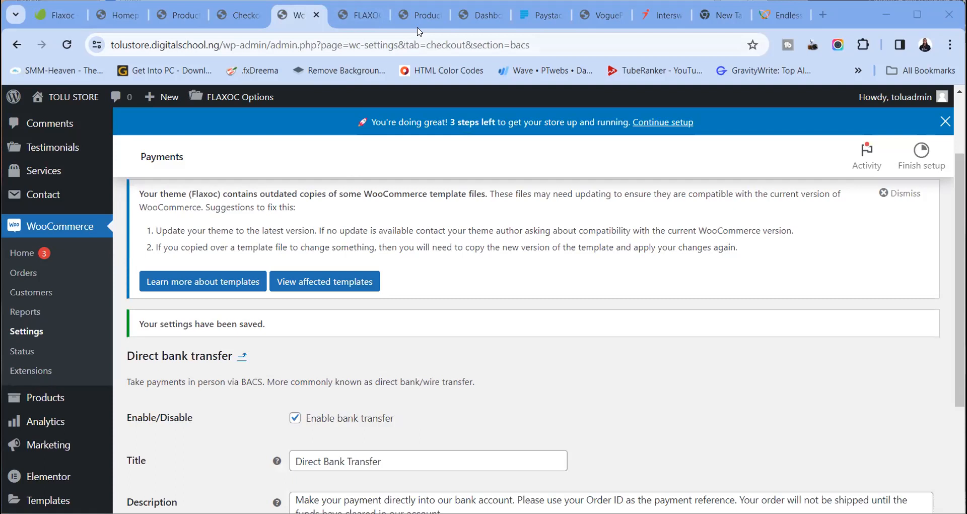
pyautogui.scroll(-5, 62, 199)
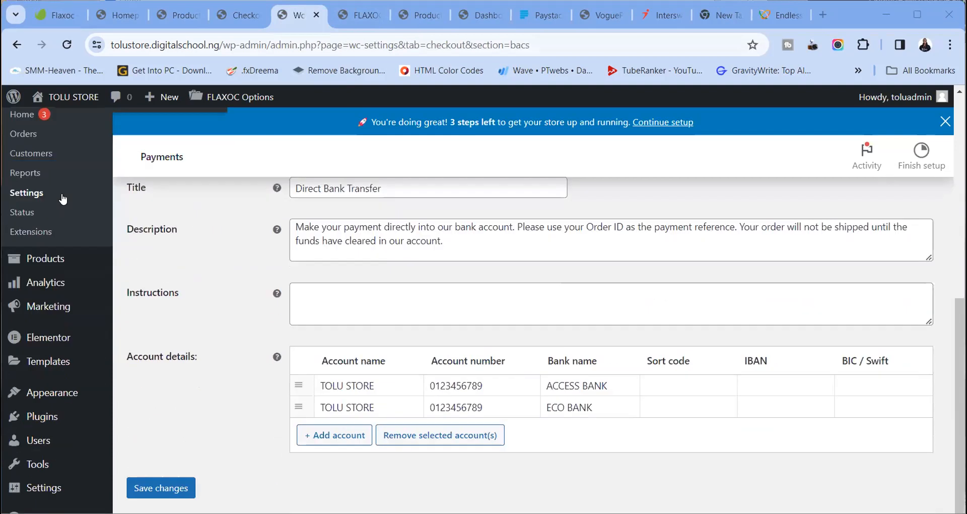
pyautogui.scroll(5, 63, 198)
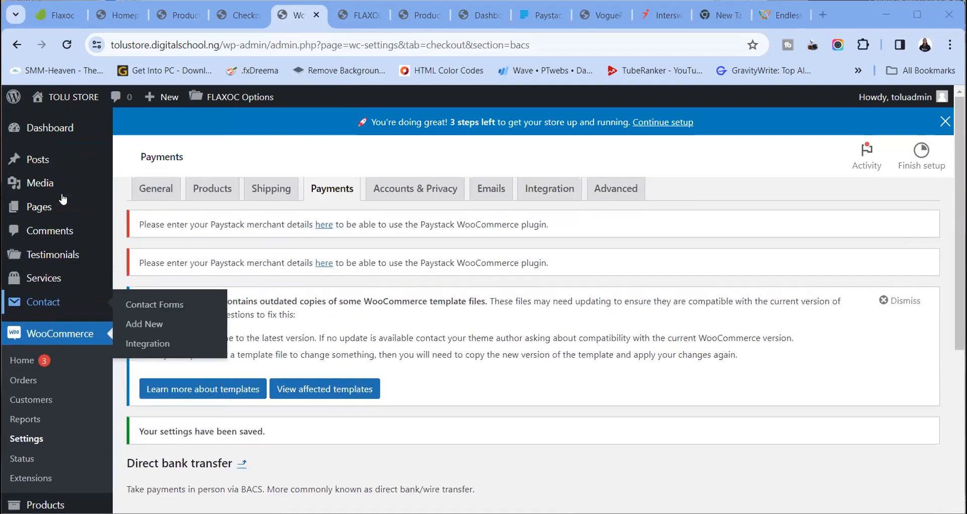